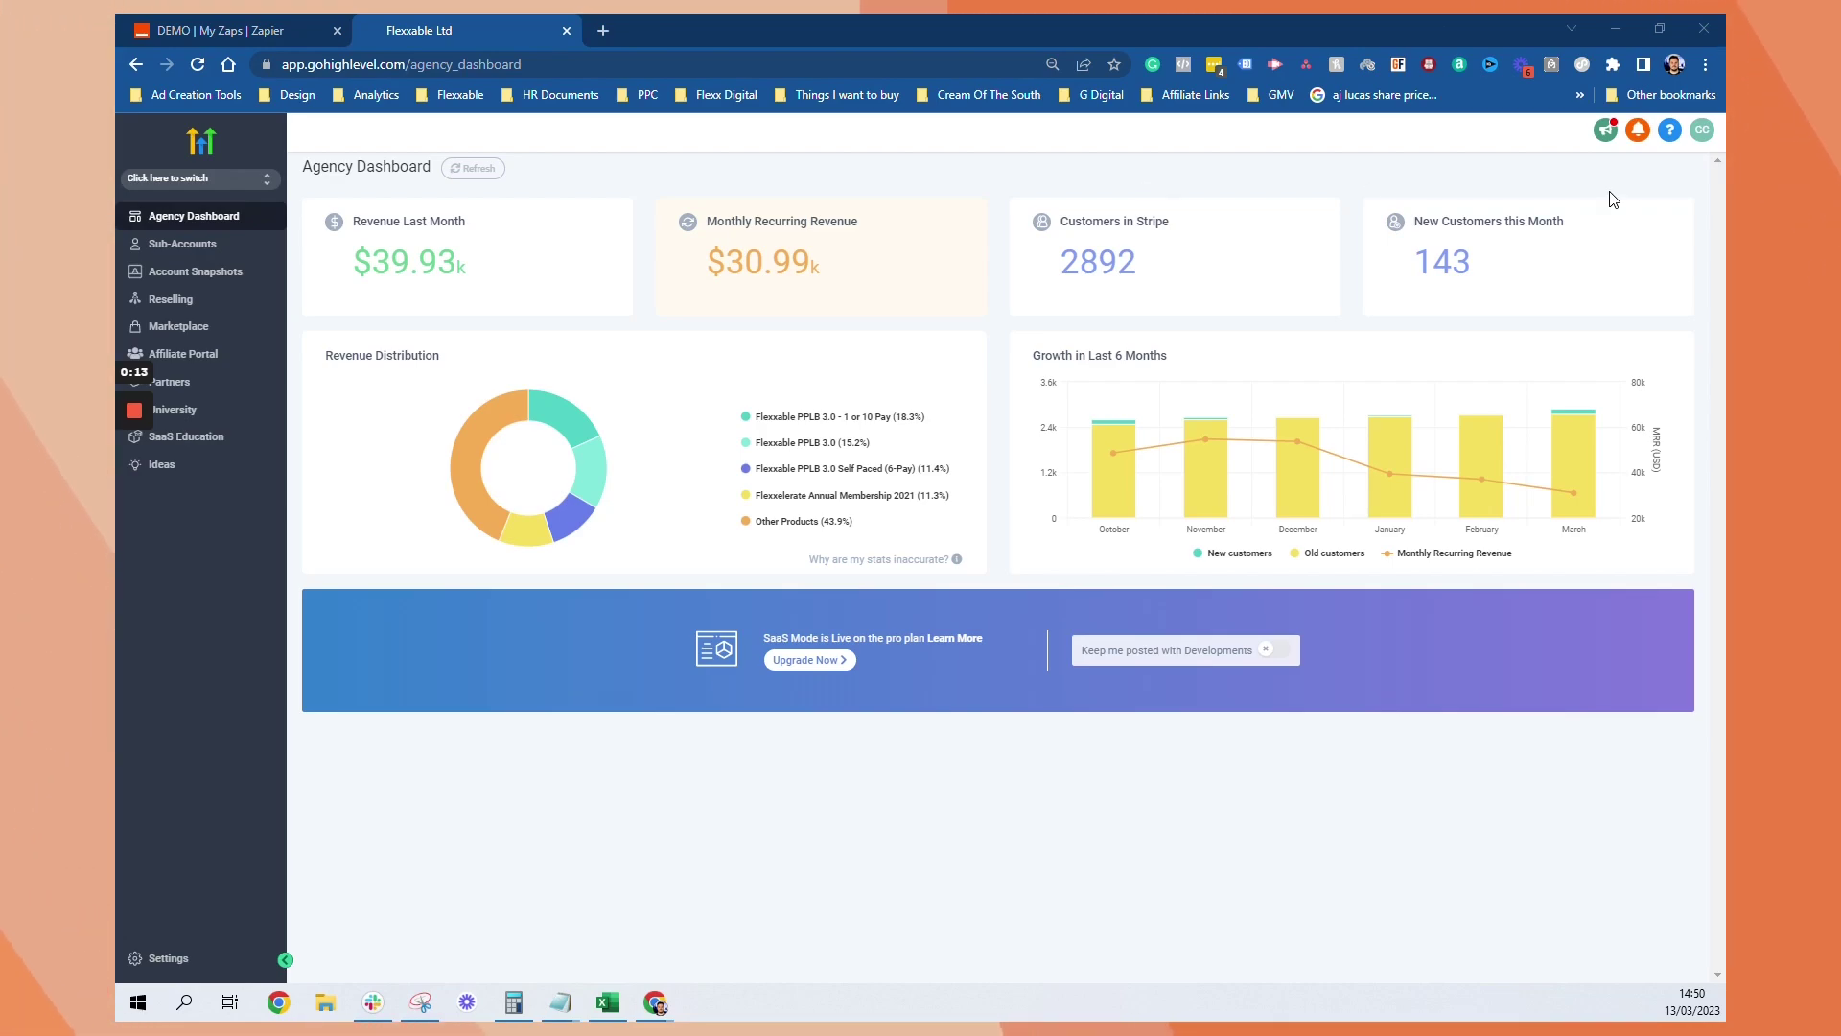
Import the shared AI Chat Workflow V2 snapshot into GoHighLevel from its link
left_click(602, 30)
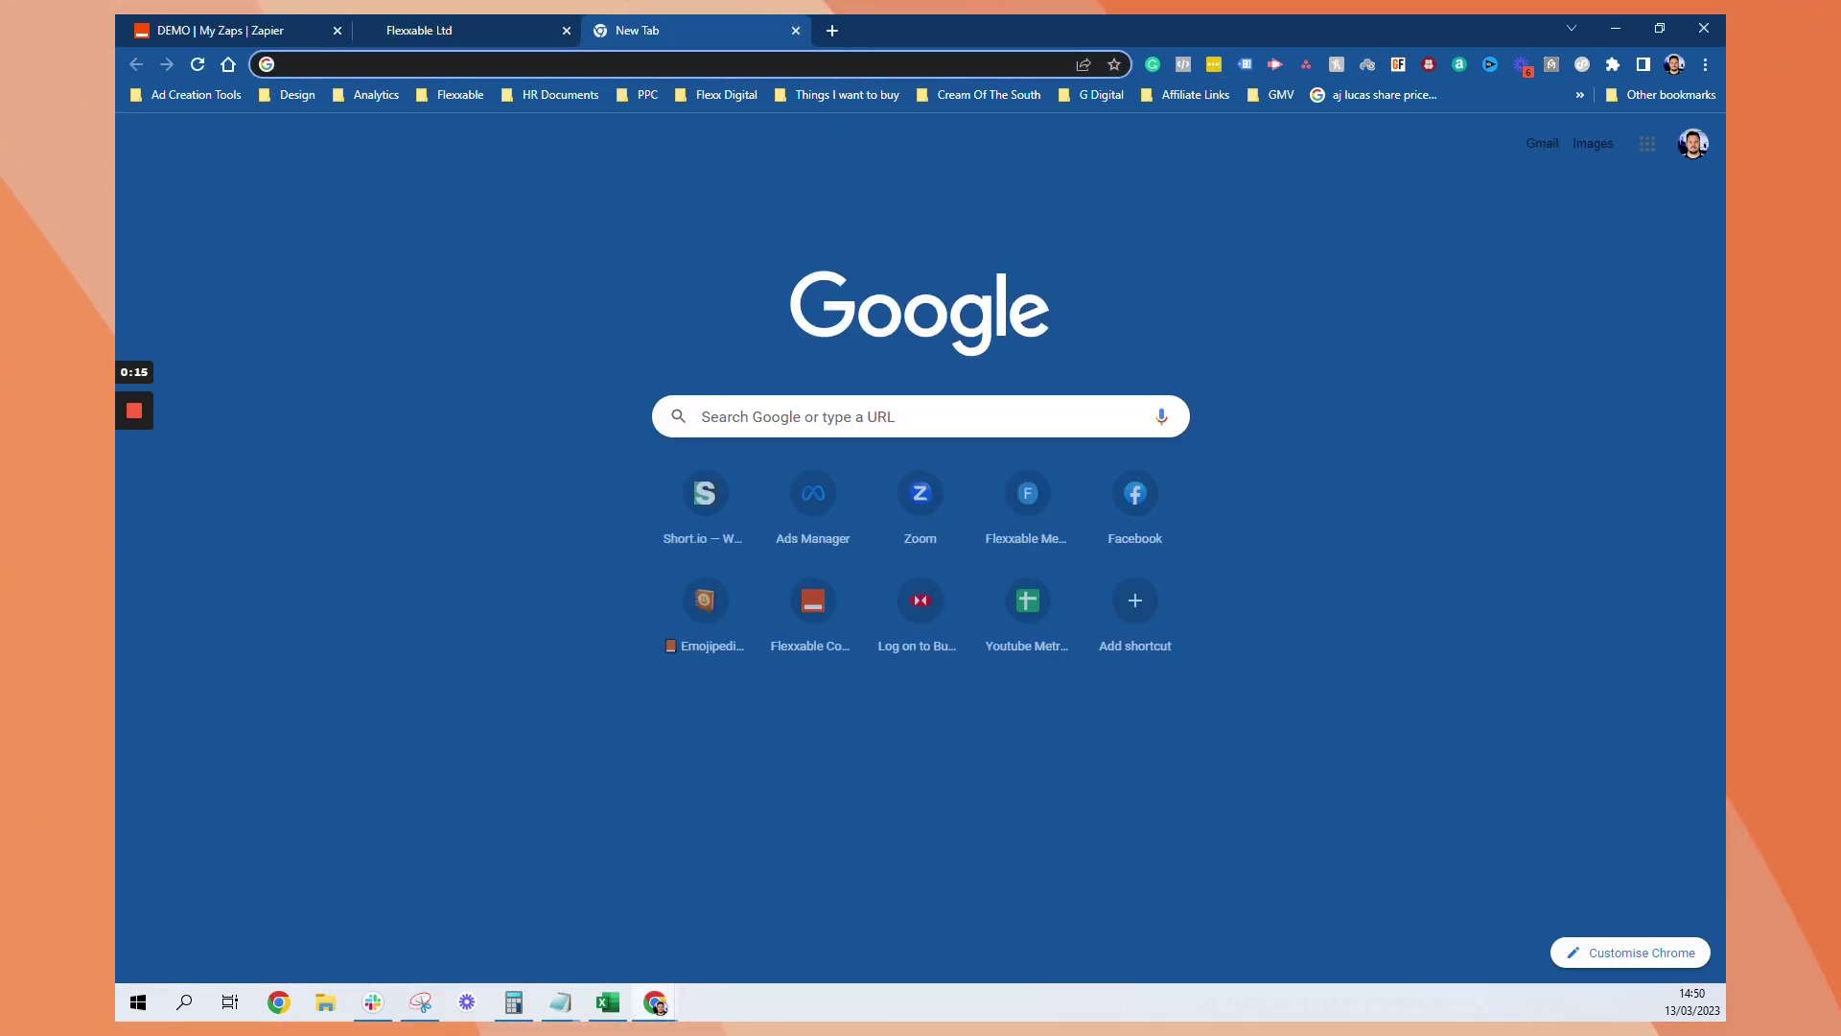
key("ctrl+v")
key("Return")
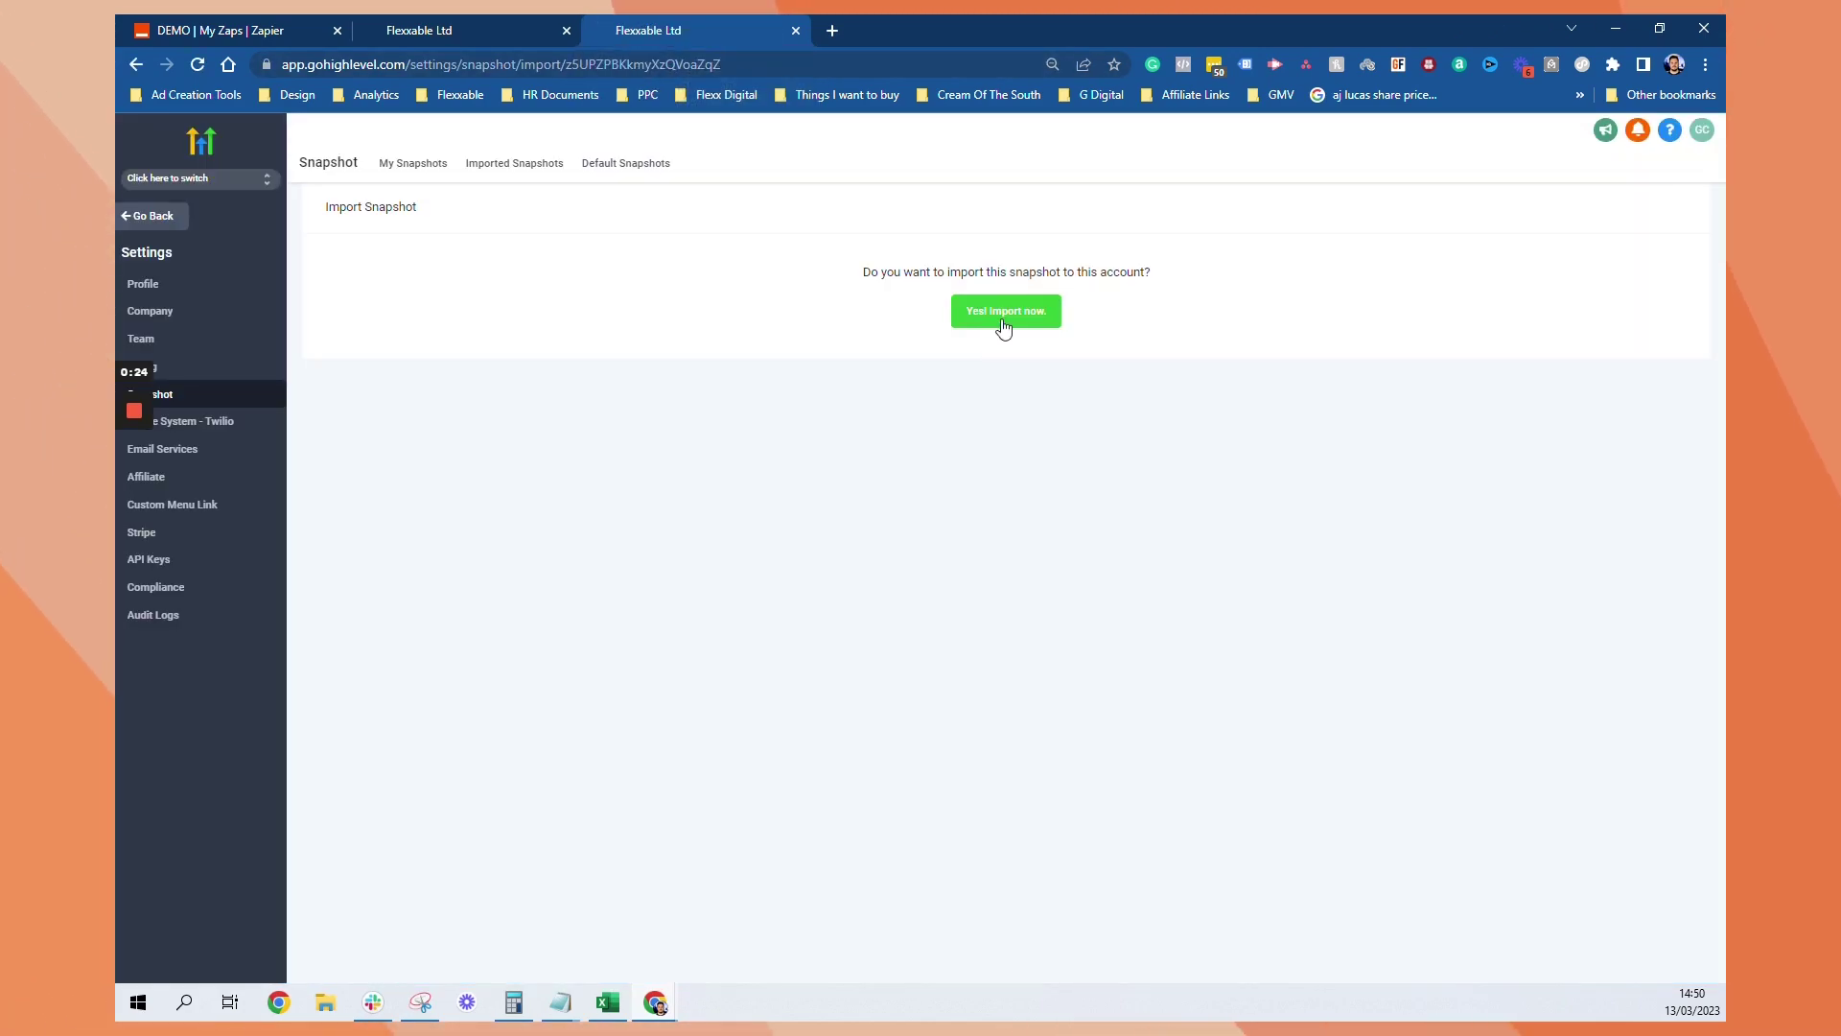
left_click(1005, 320)
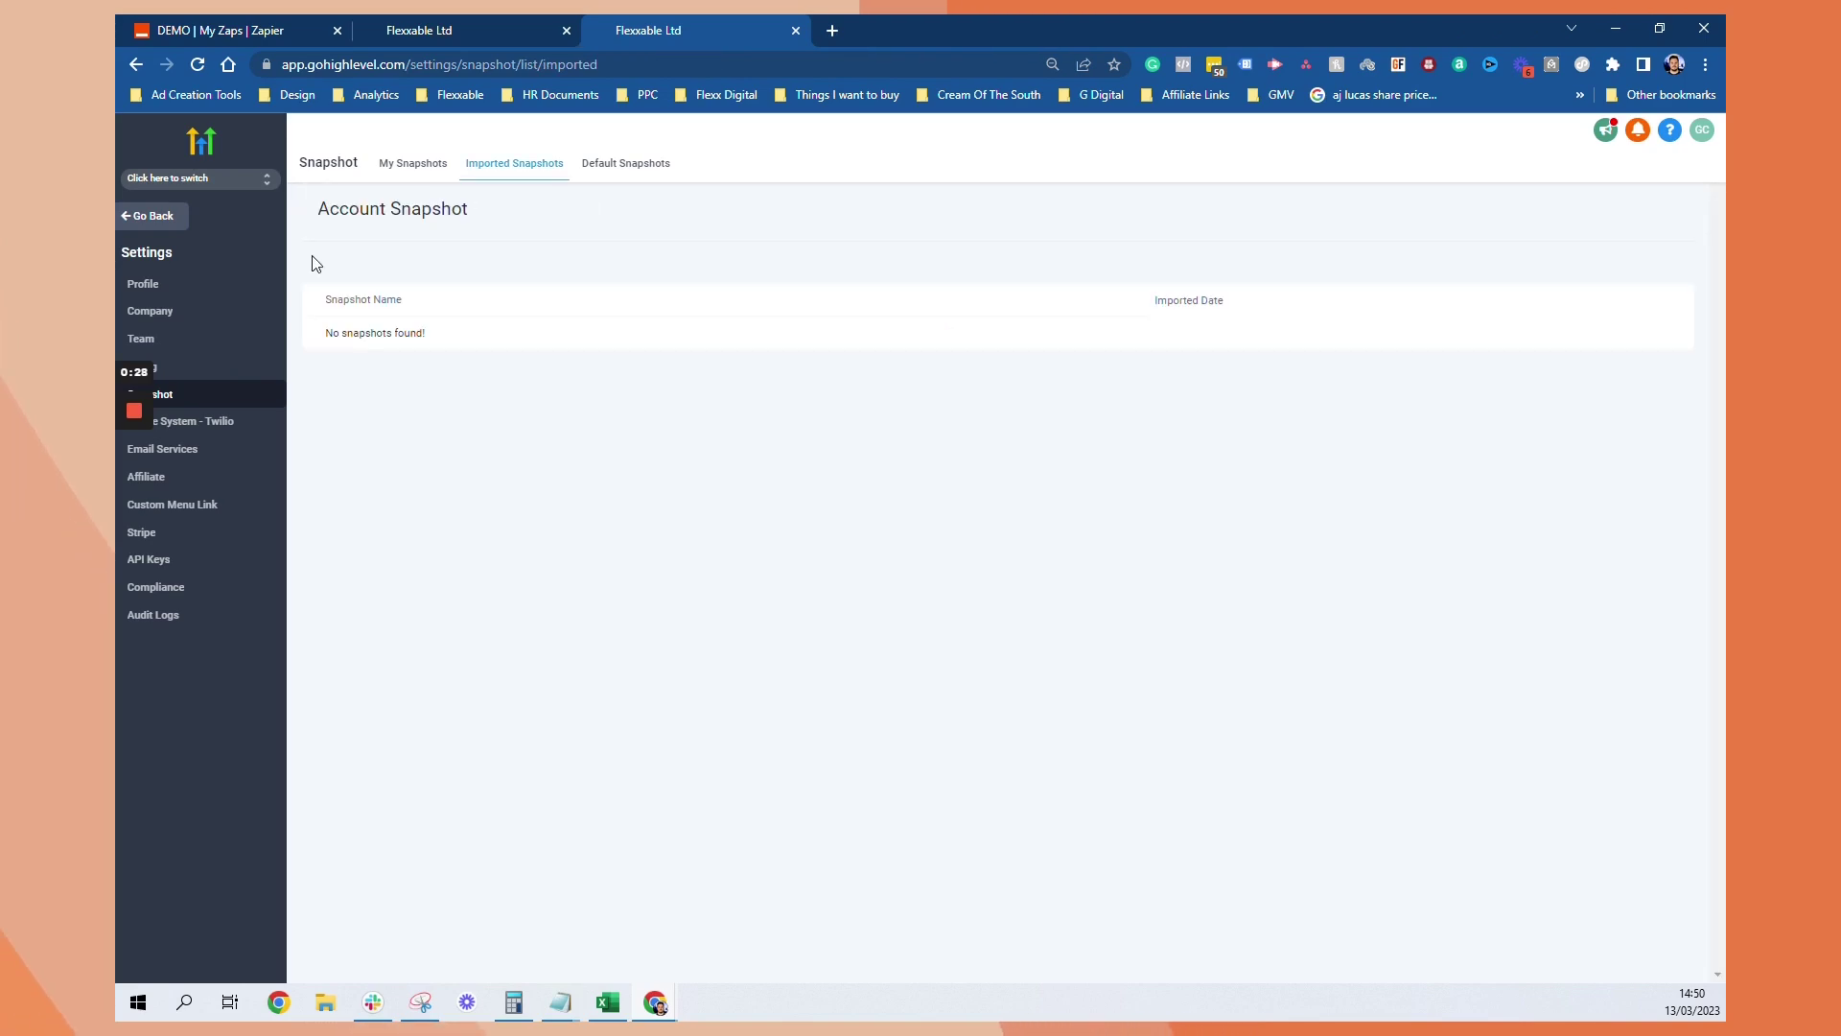
Start a new sub-account based on the imported AI Chat Workflow V2 snapshot
left_click(182, 219)
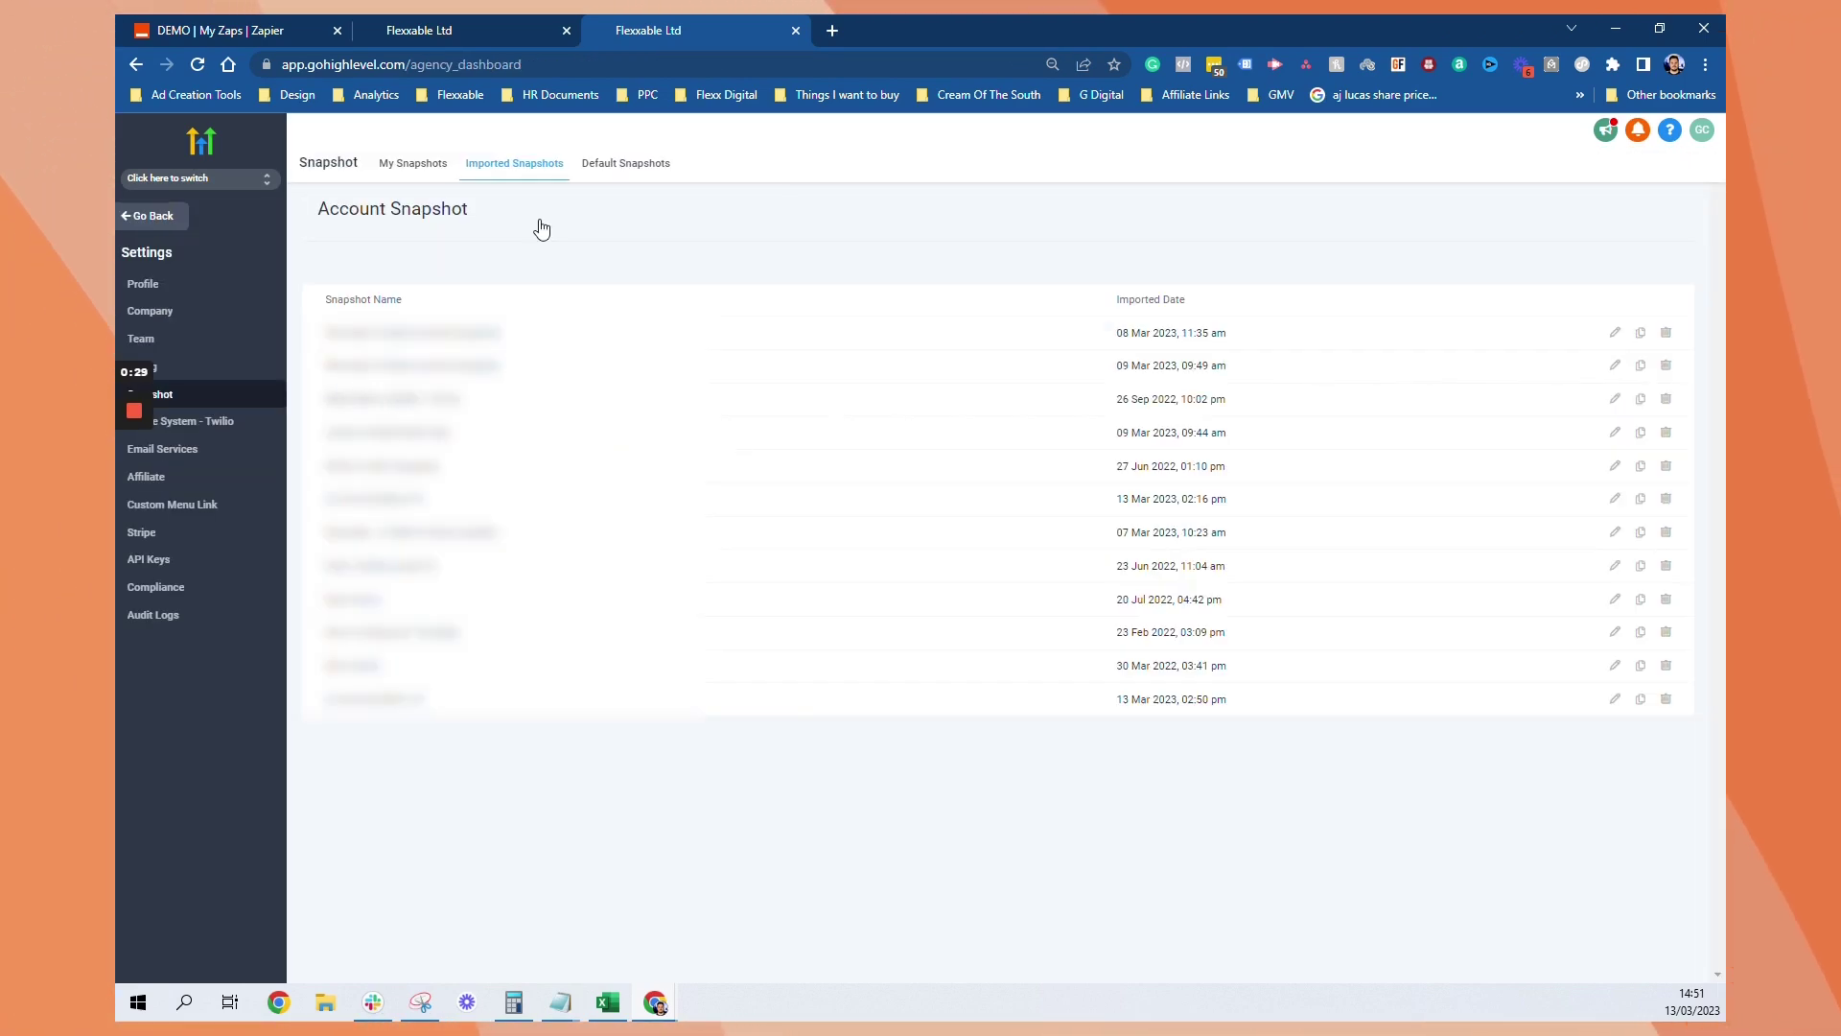
left_click(221, 247)
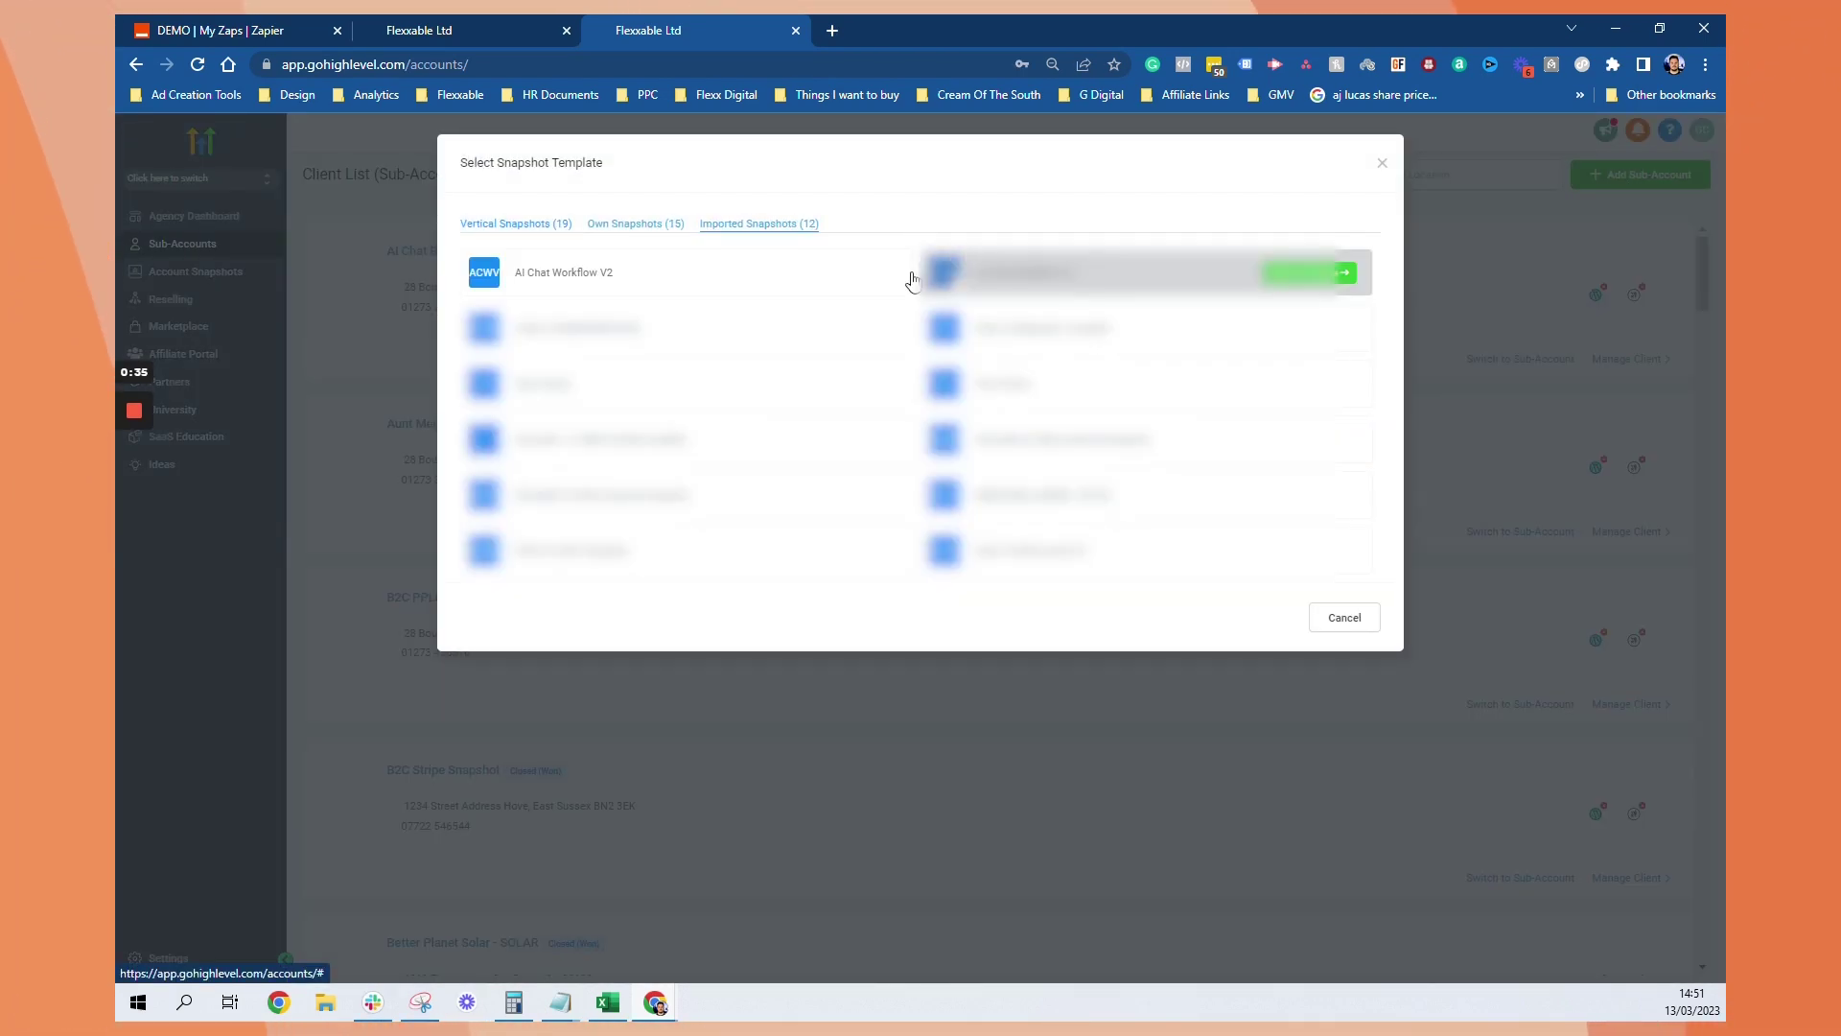
left_click(842, 280)
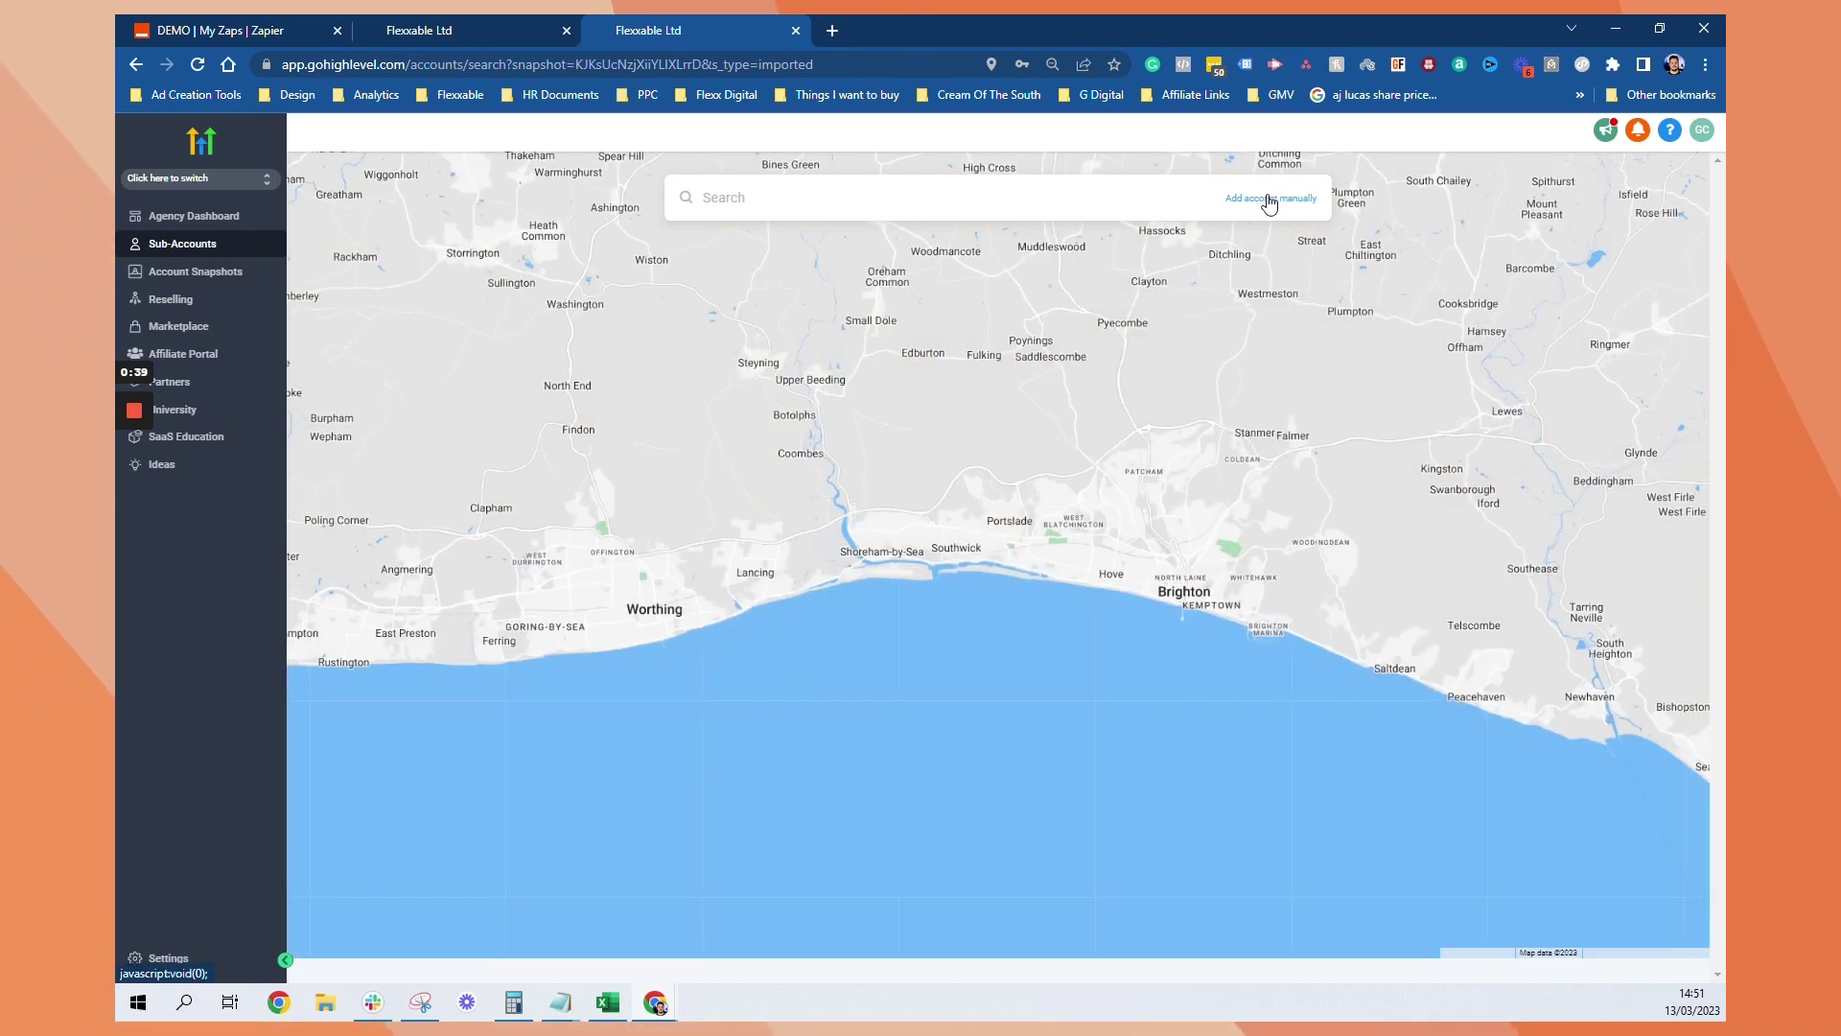
Add the account manually with contact name, email, business name 'Test SMS AI Chatbot', city and region
left_click(1270, 199)
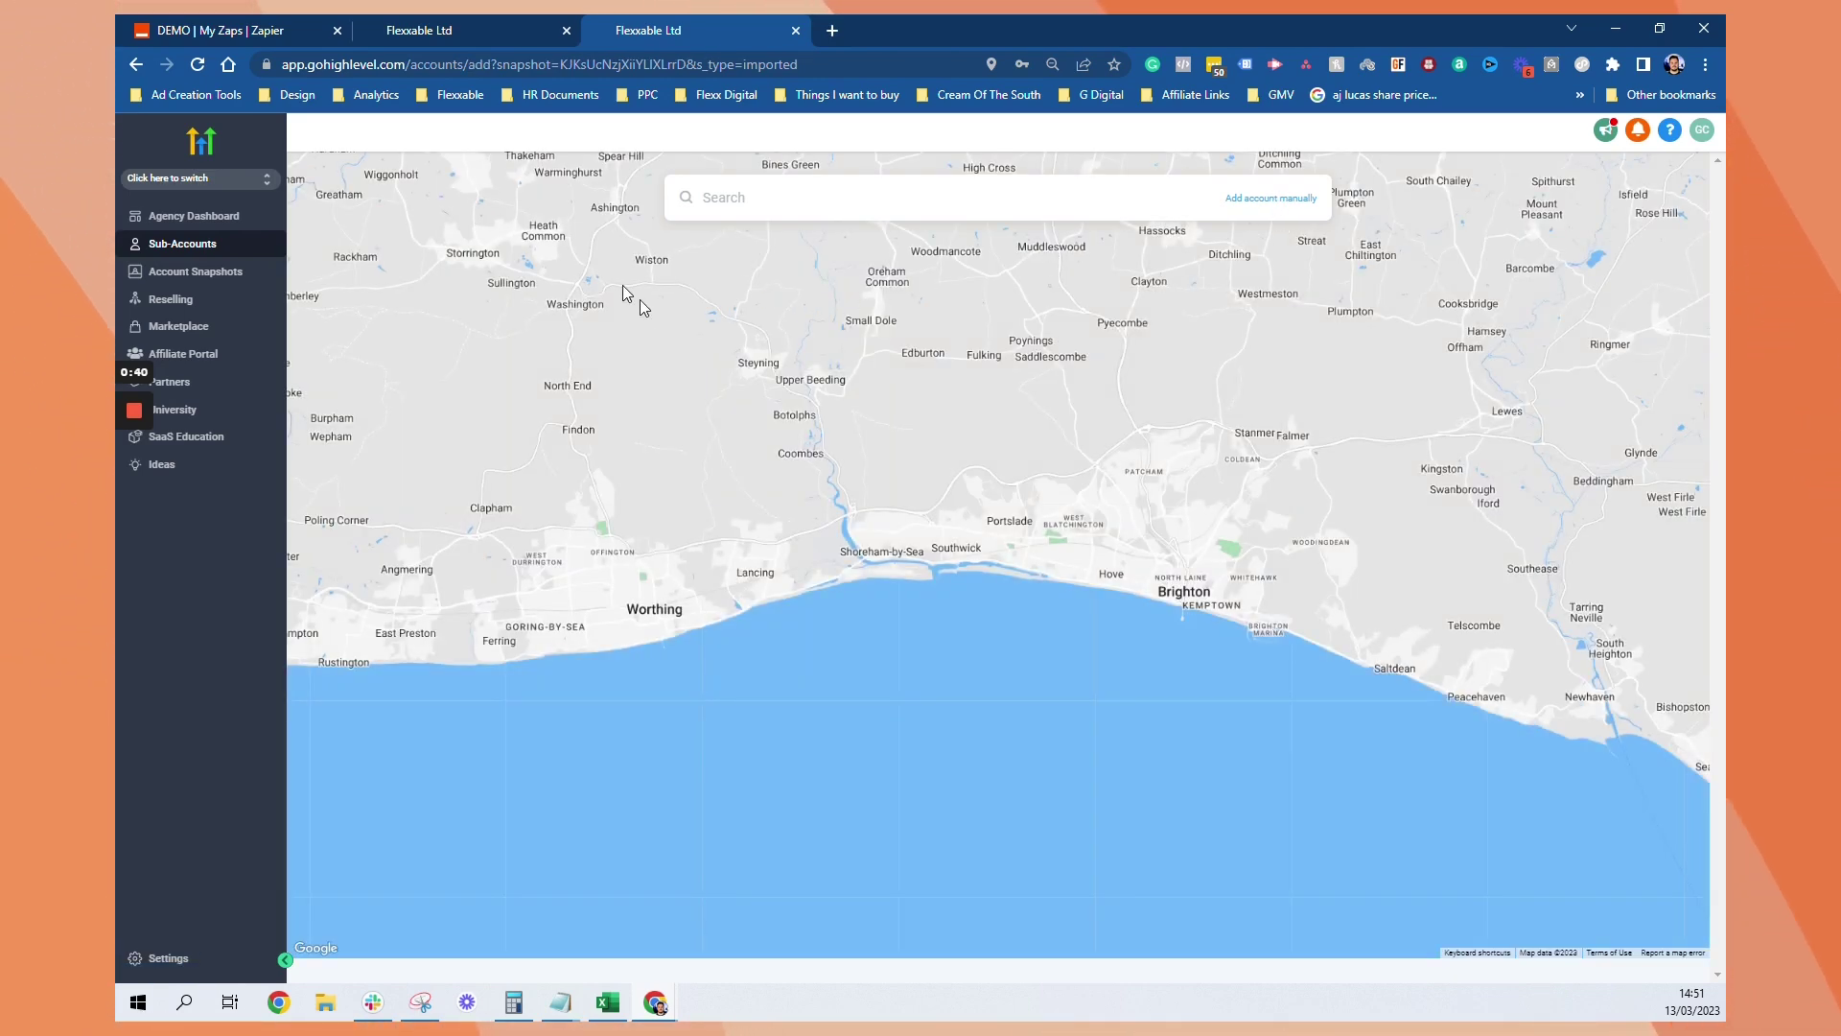
type("weth")
key("Tab")
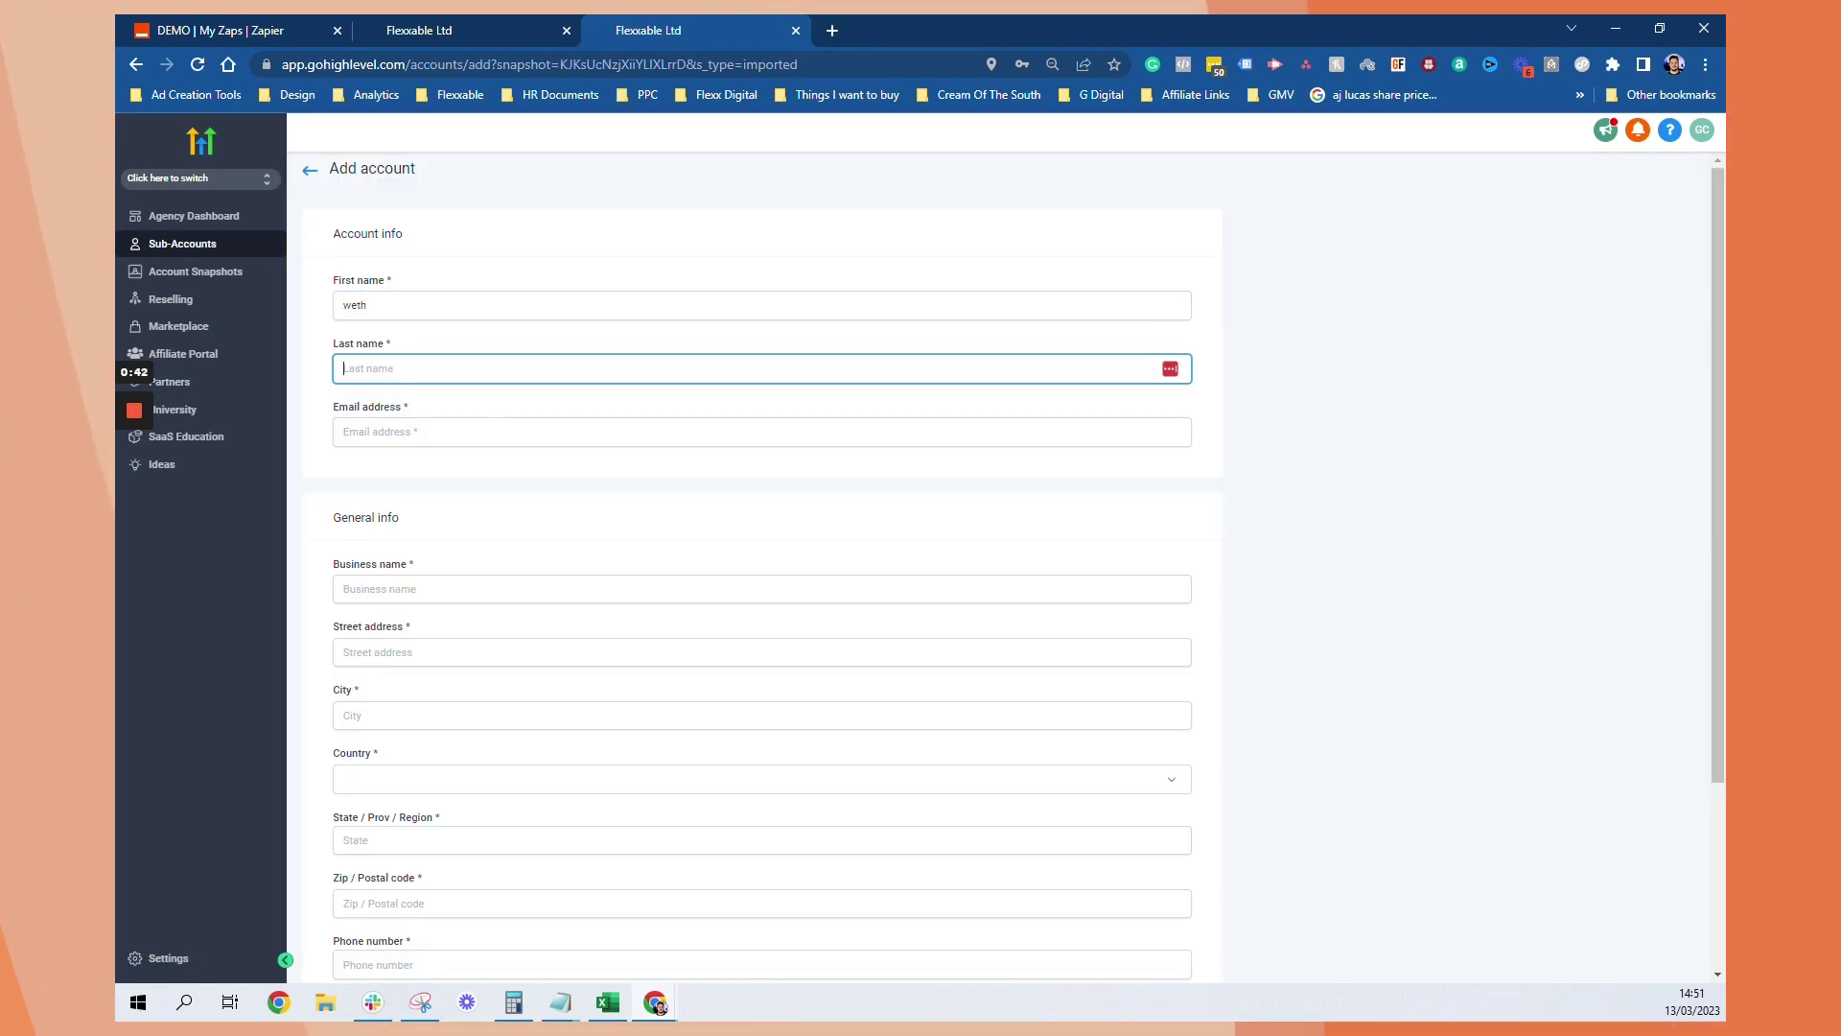
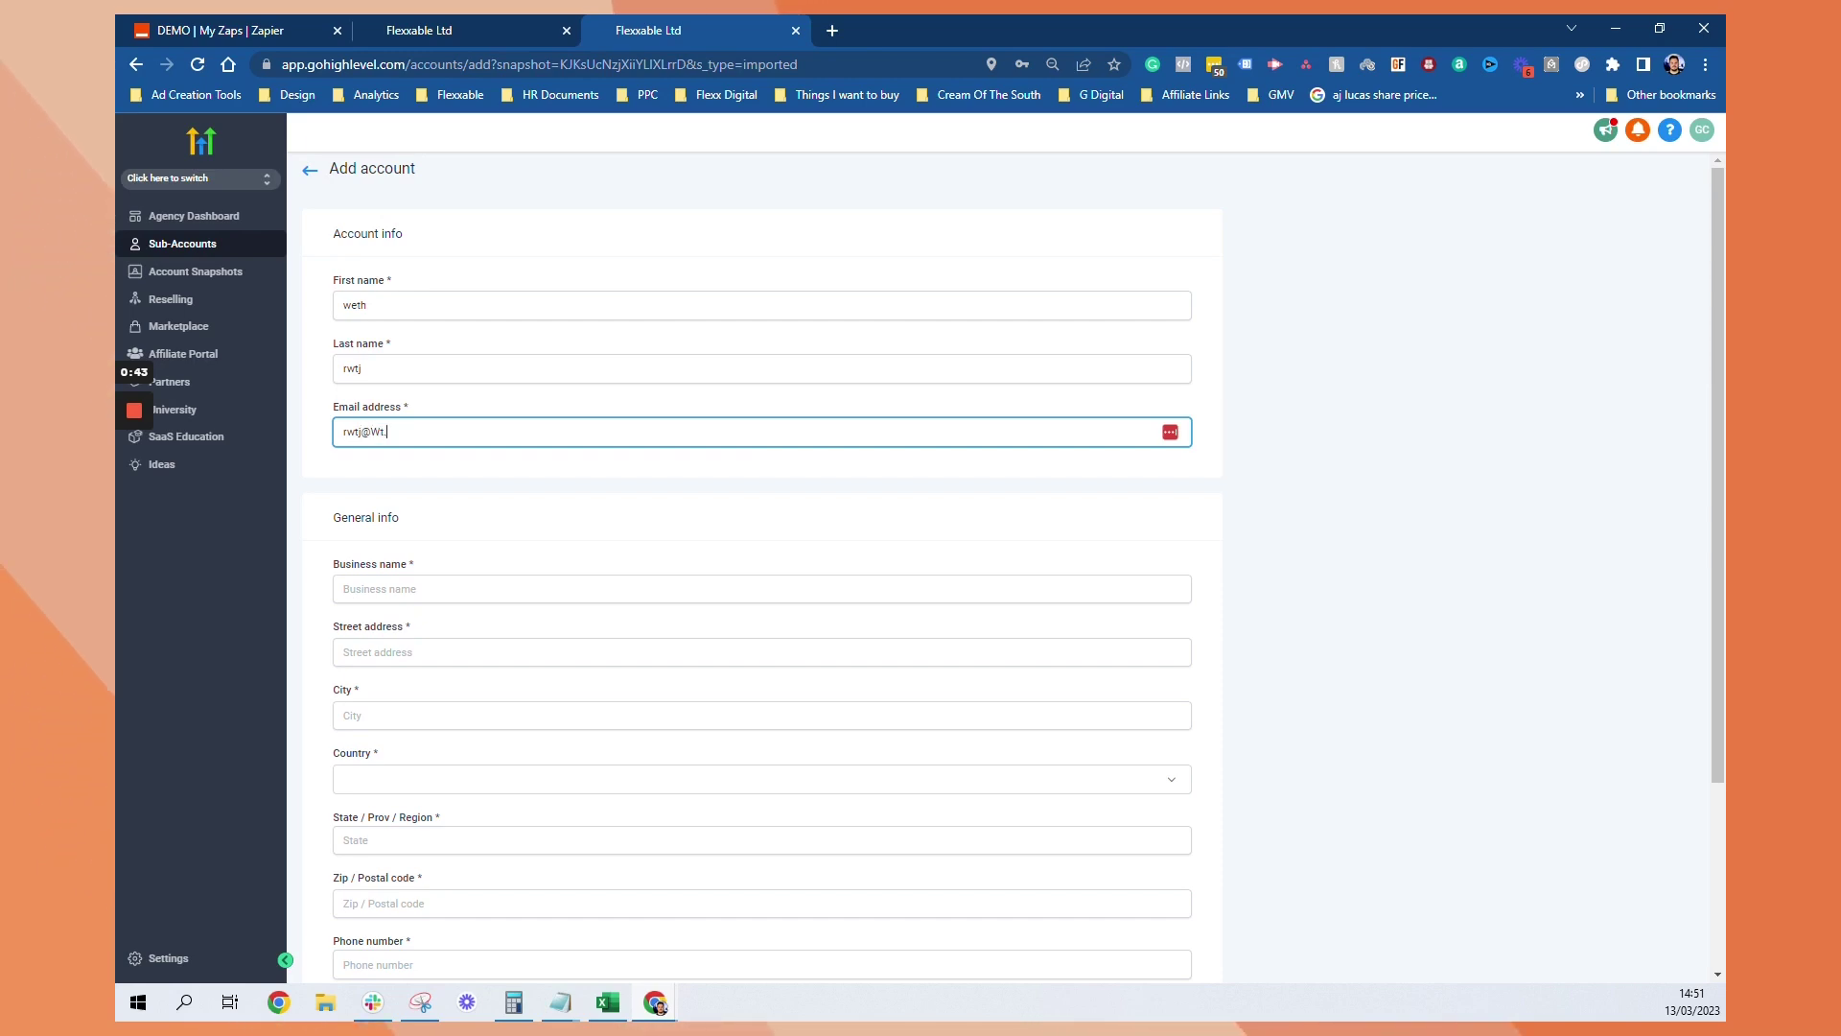
left_click(493, 591)
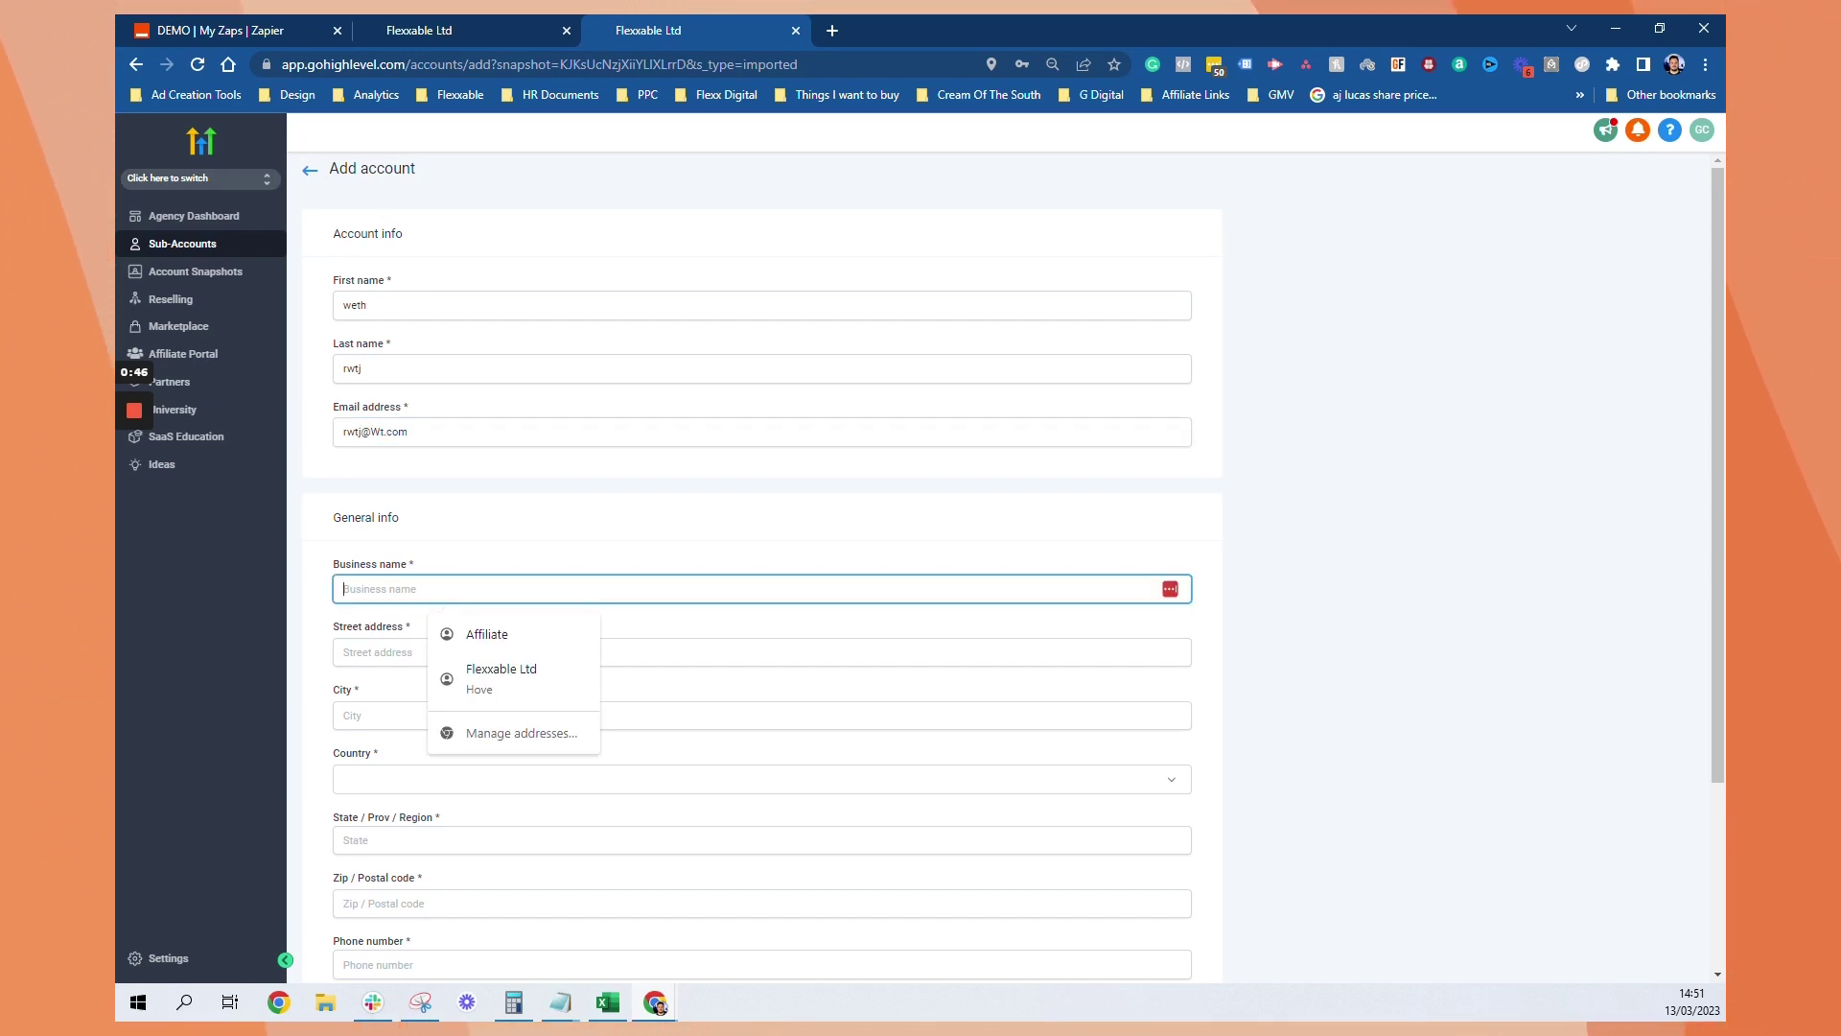
type("Test AM")
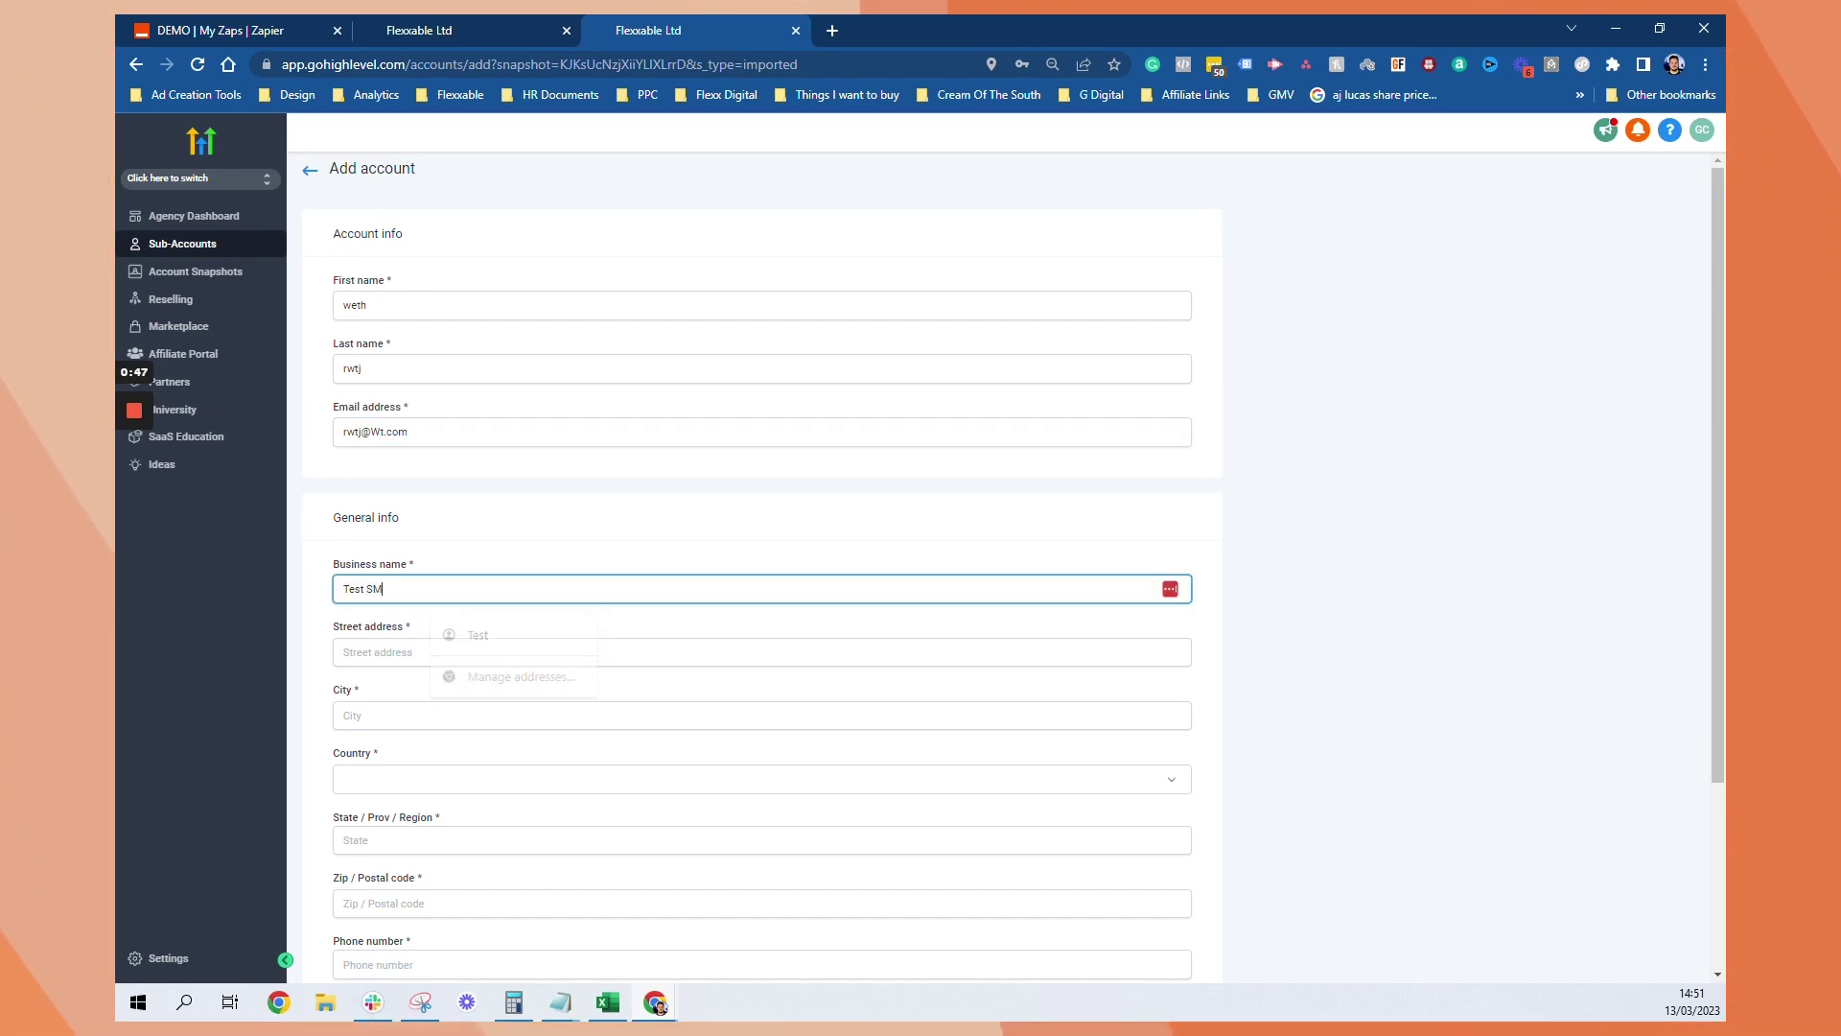
type("S AI Chat")
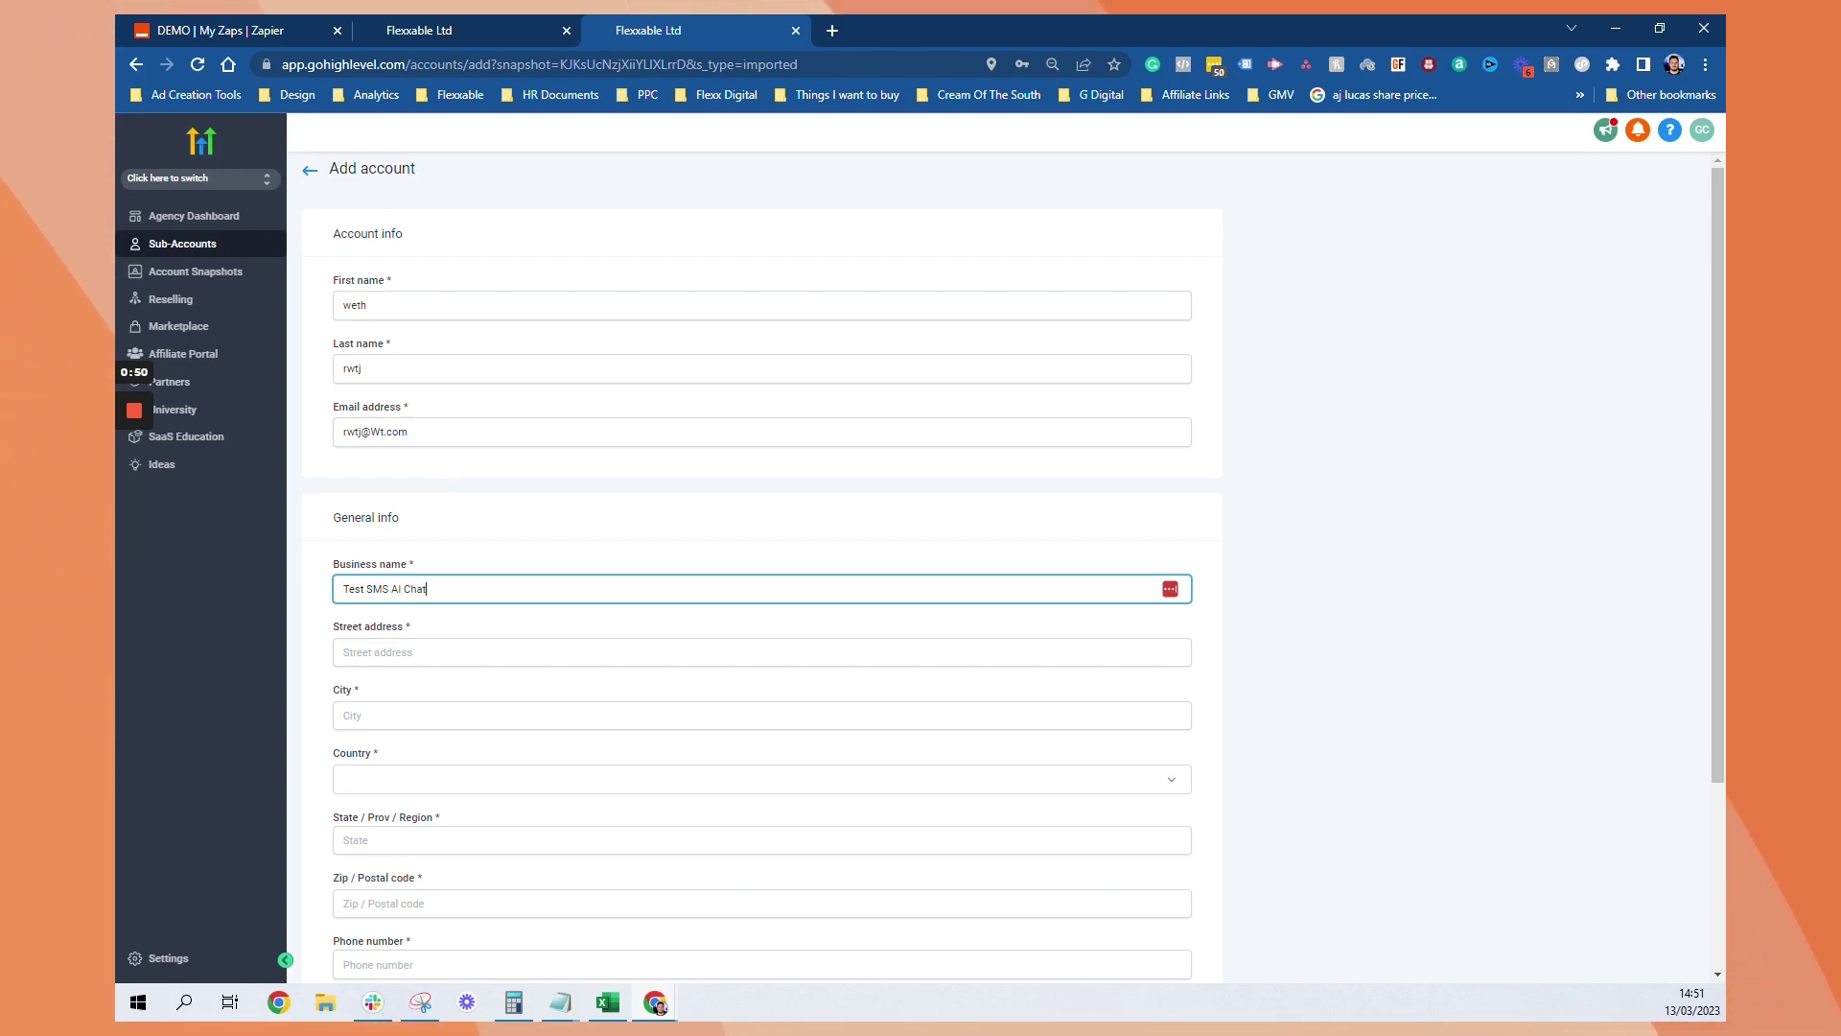
type("bot")
left_click(493, 652)
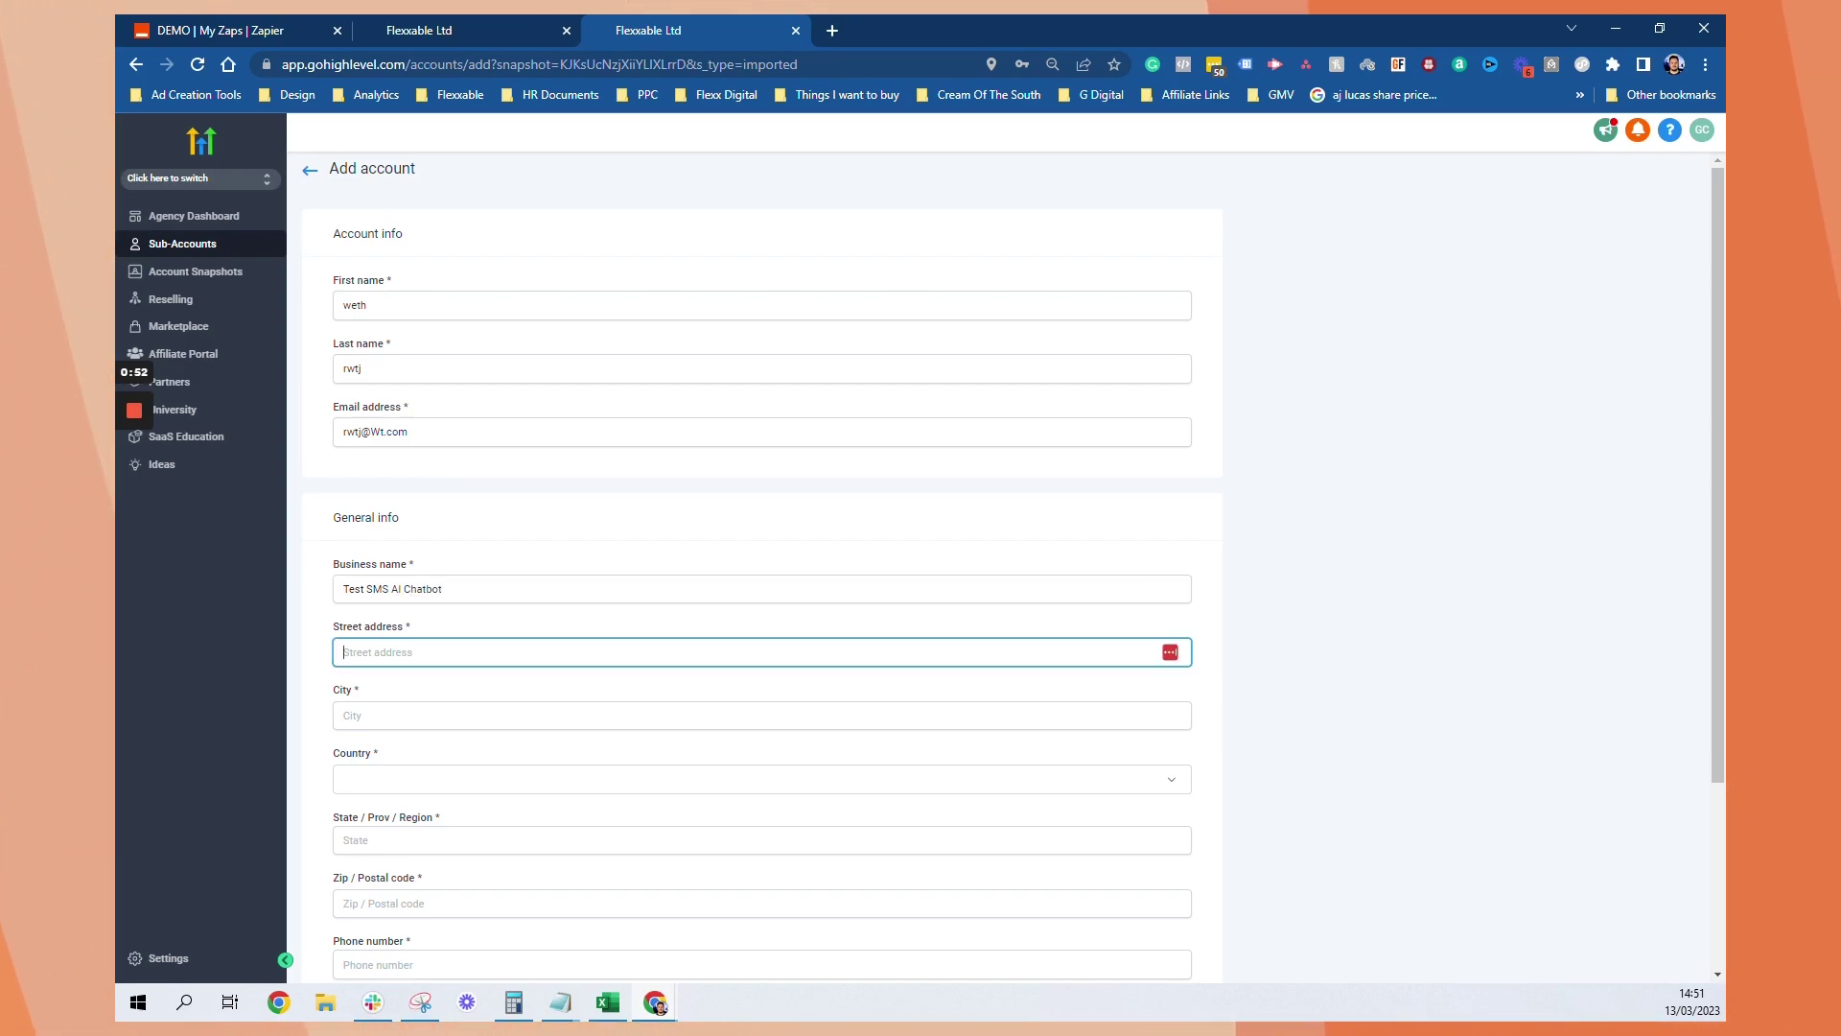
key("Tab")
type("rtfj")
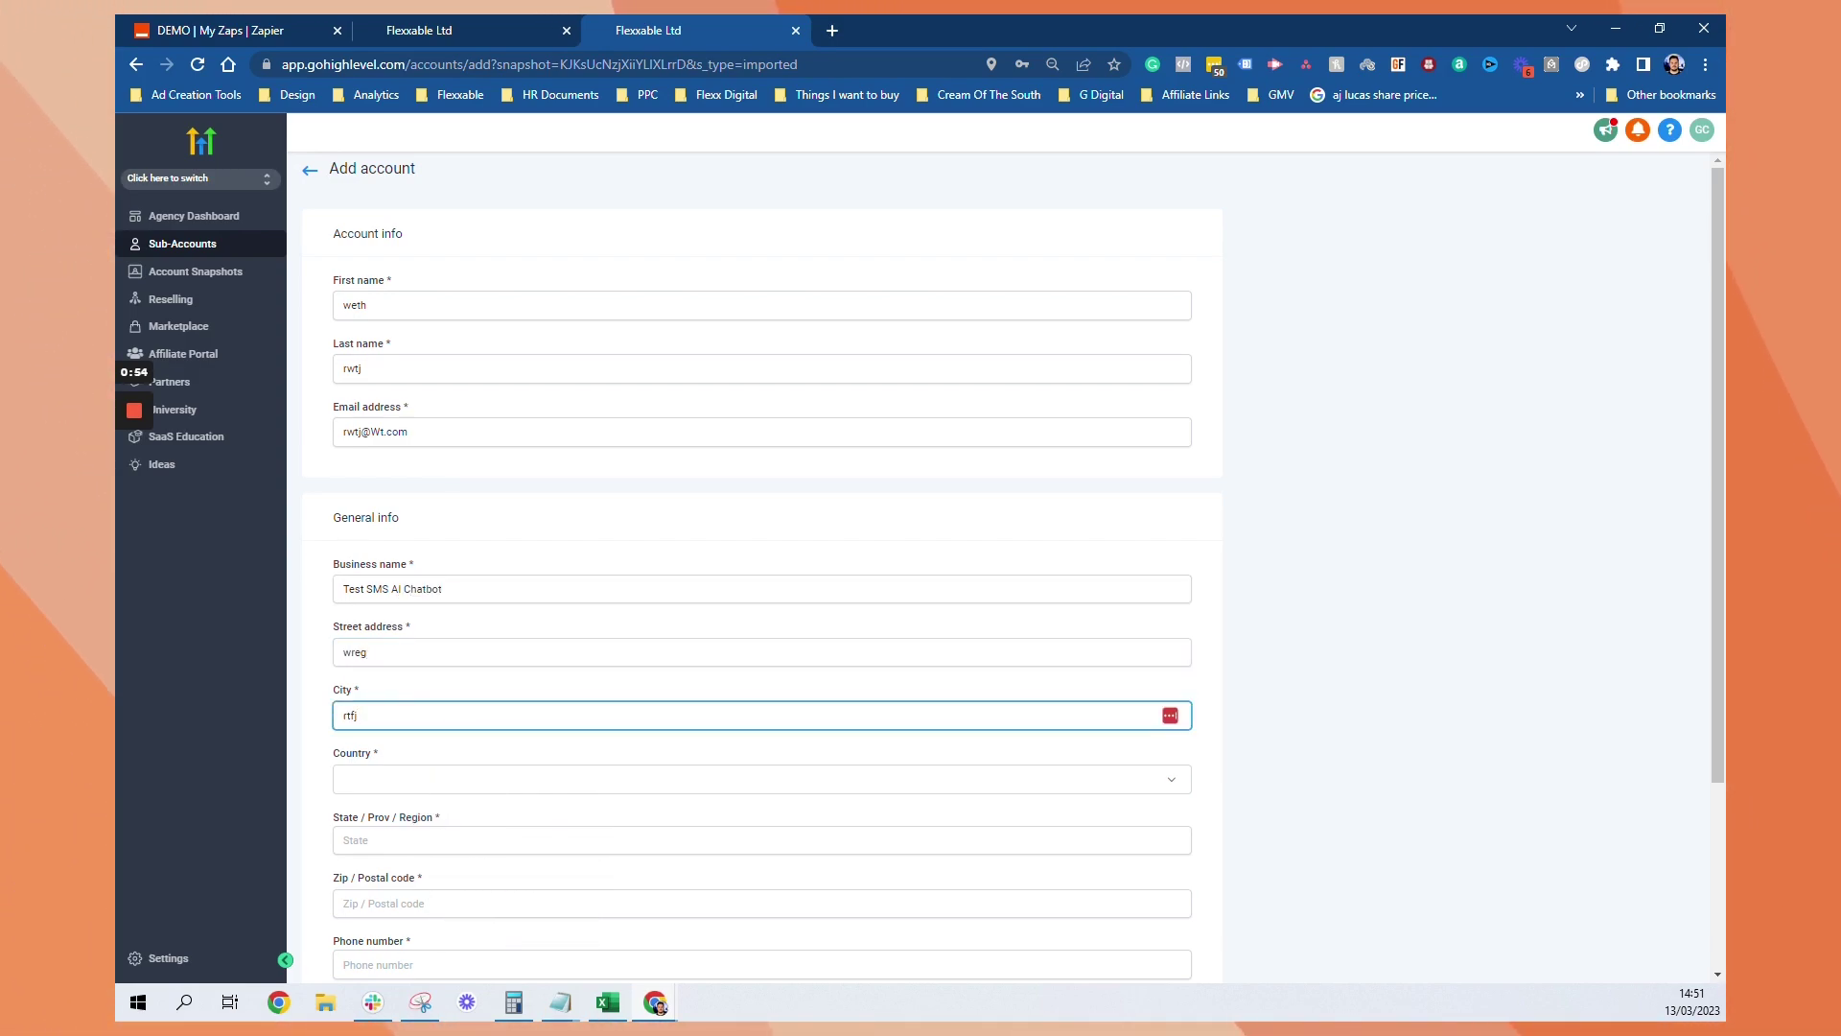
key("Tab")
key("Tab")
type("rtj")
Set the country to UK and enter a UK postal code and a valid phone number
left_click(398, 792)
key("u")
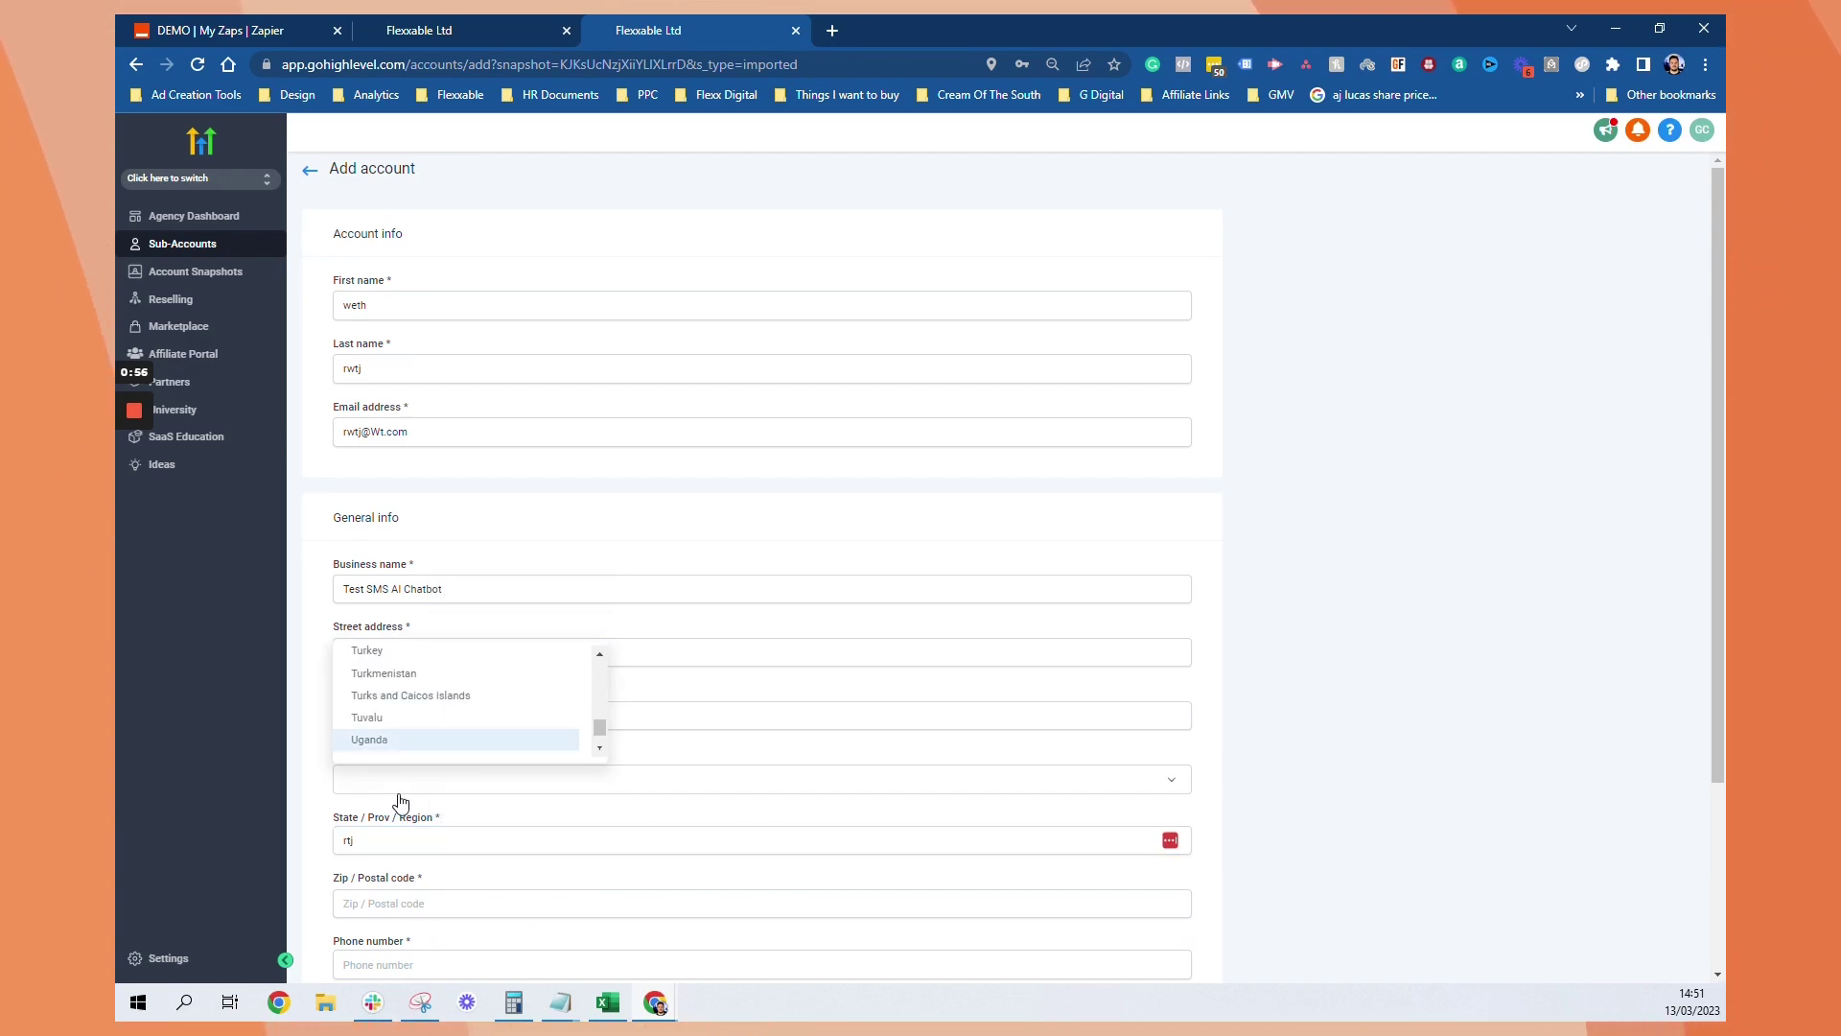
scroll(413, 779, "down", 1)
left_click(403, 574)
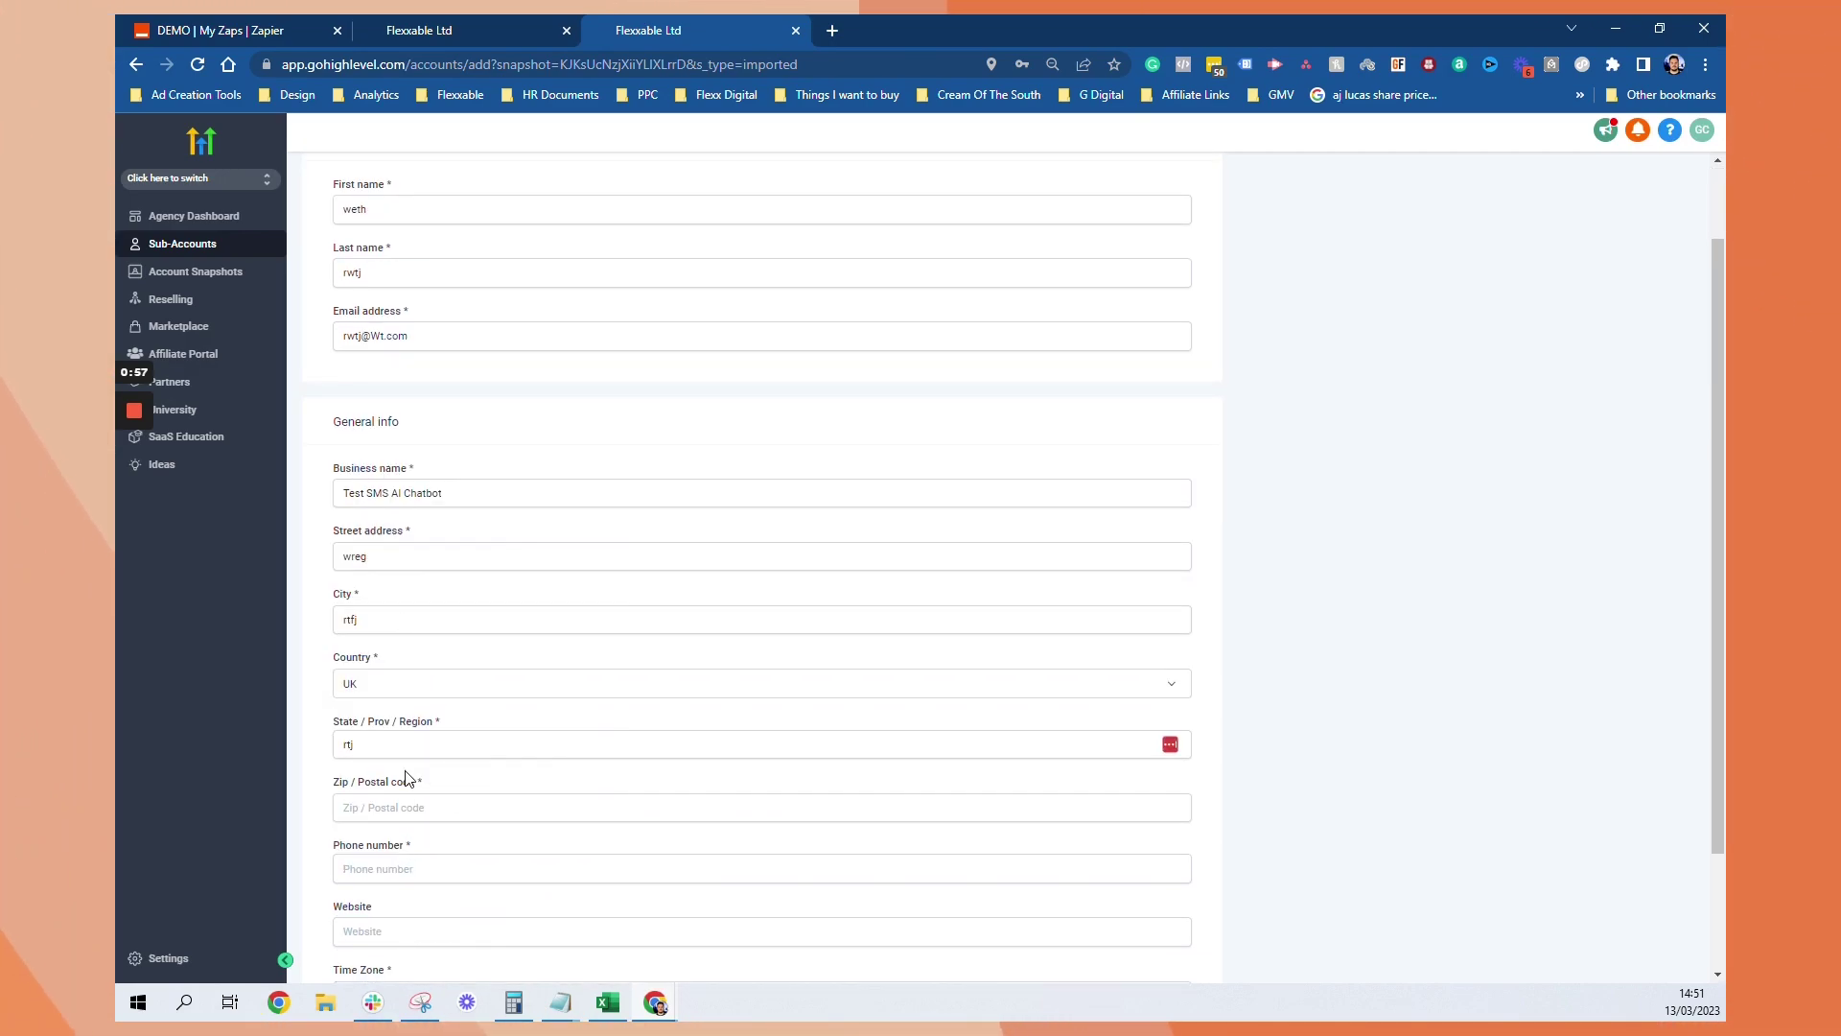
left_click(403, 807)
type("BN3 2EU")
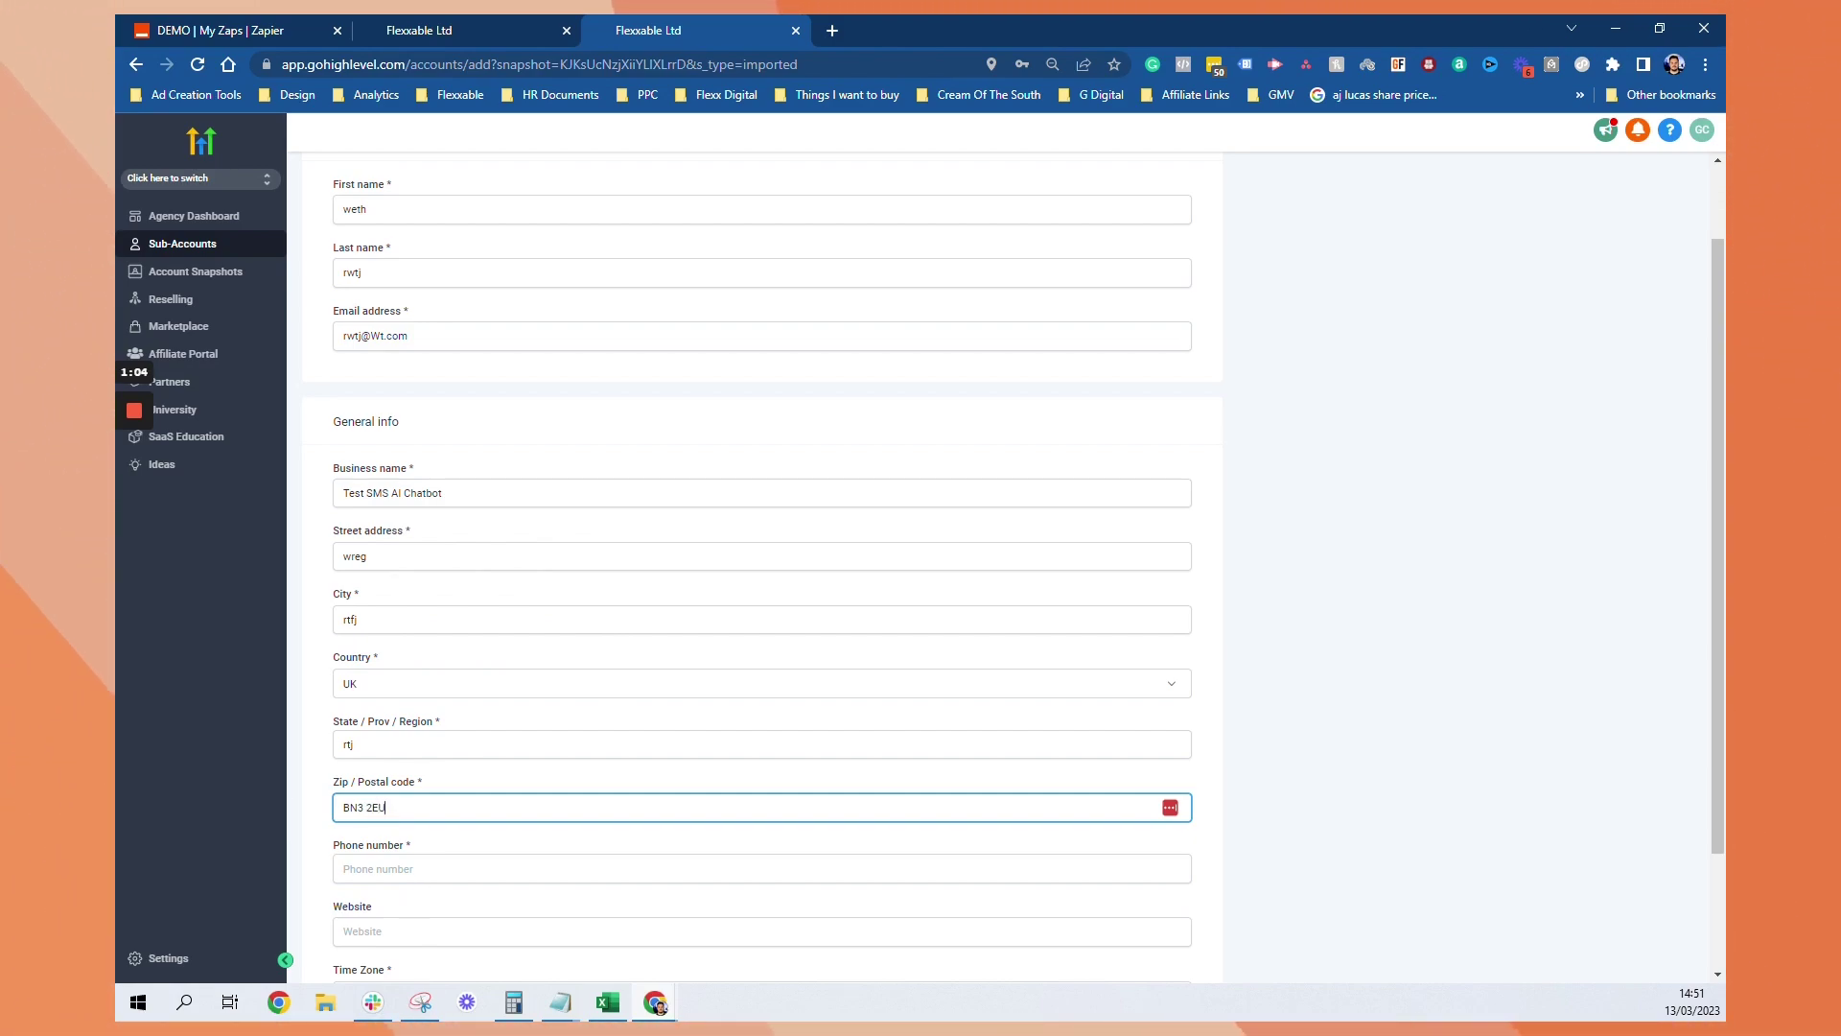
key("Tab")
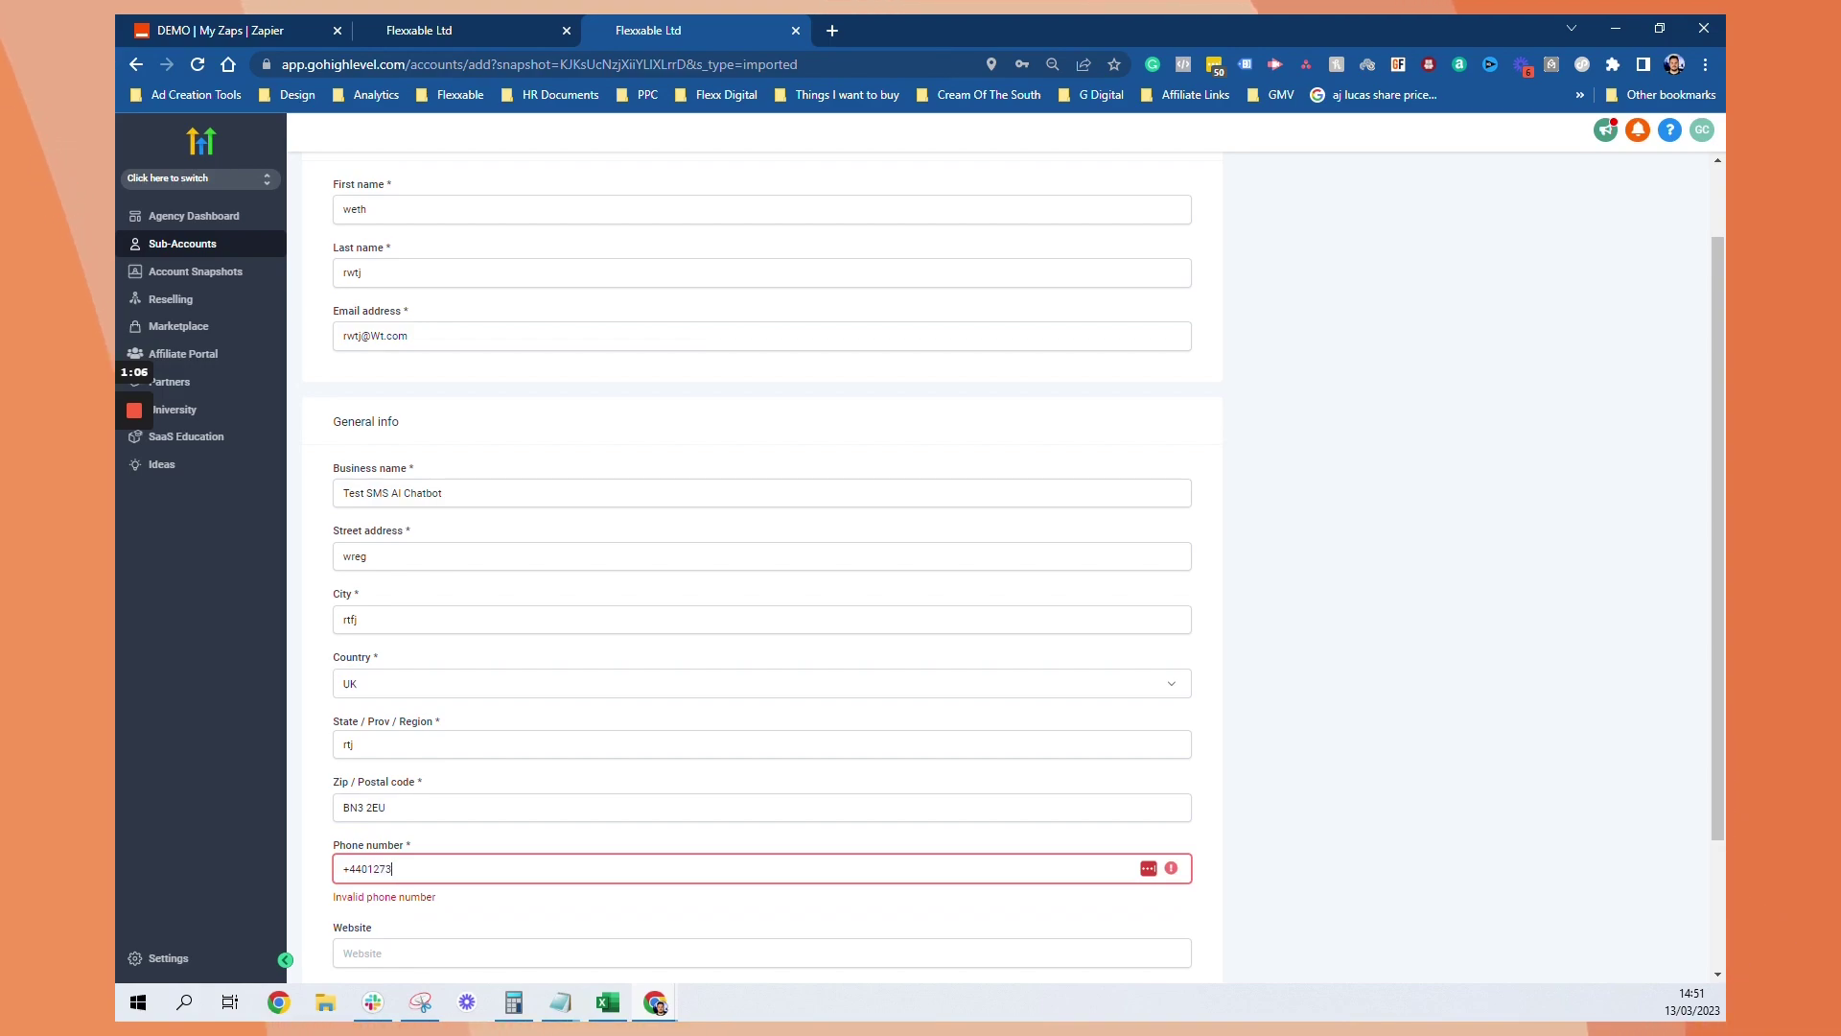
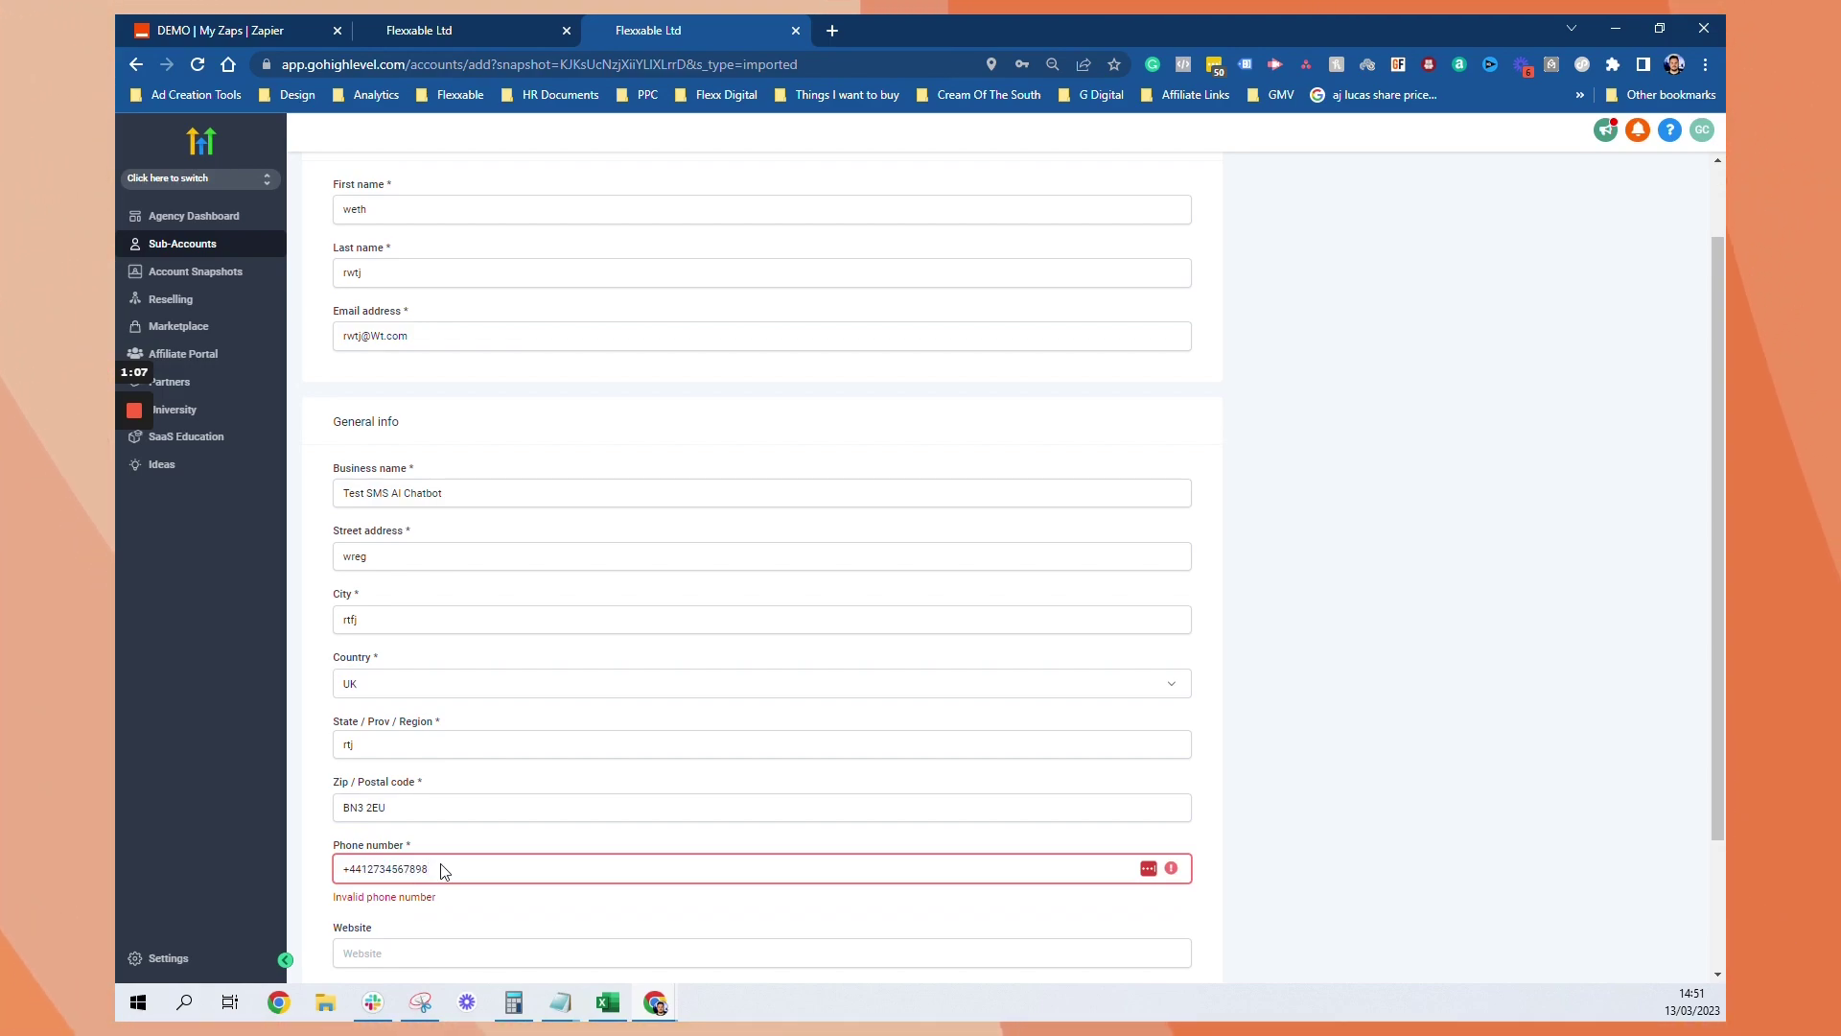
scroll(445, 871, "down", 1)
key("ctrl+a")
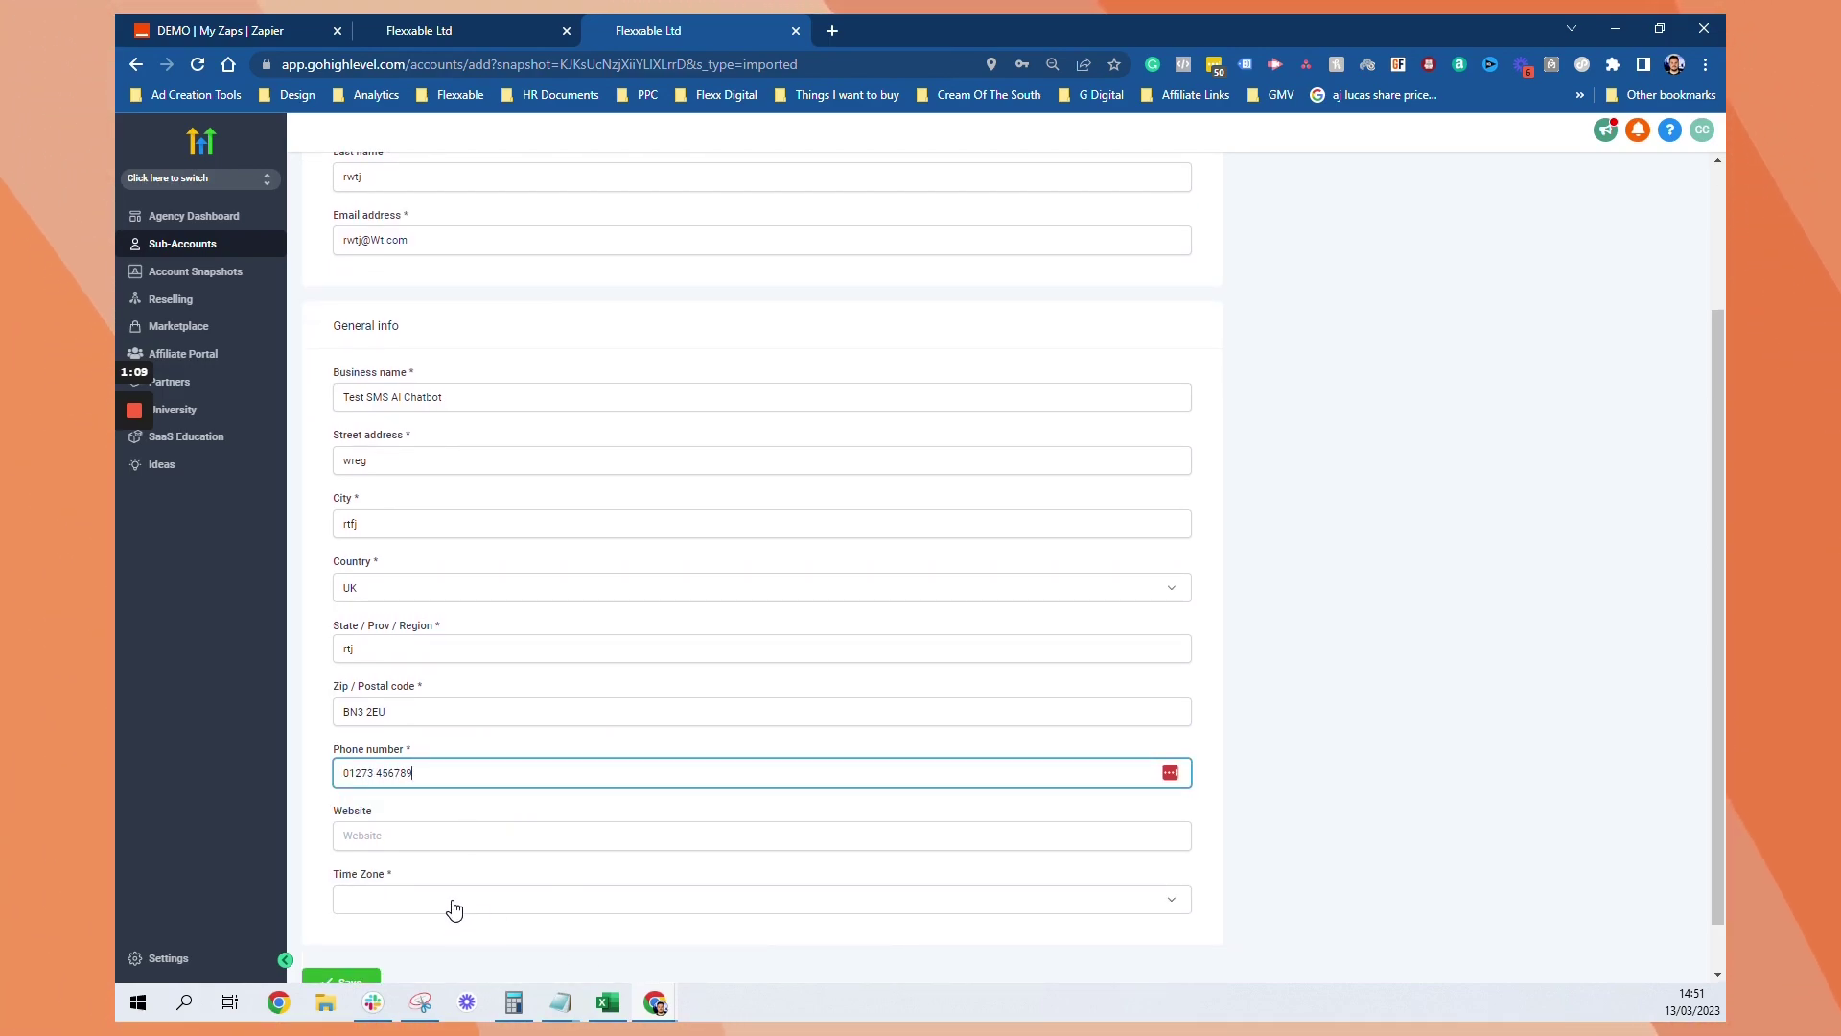
Choose the Europe/London (GMT) time zone and switch into the new sub-account
left_click(454, 910)
scroll(441, 748, "down", 8)
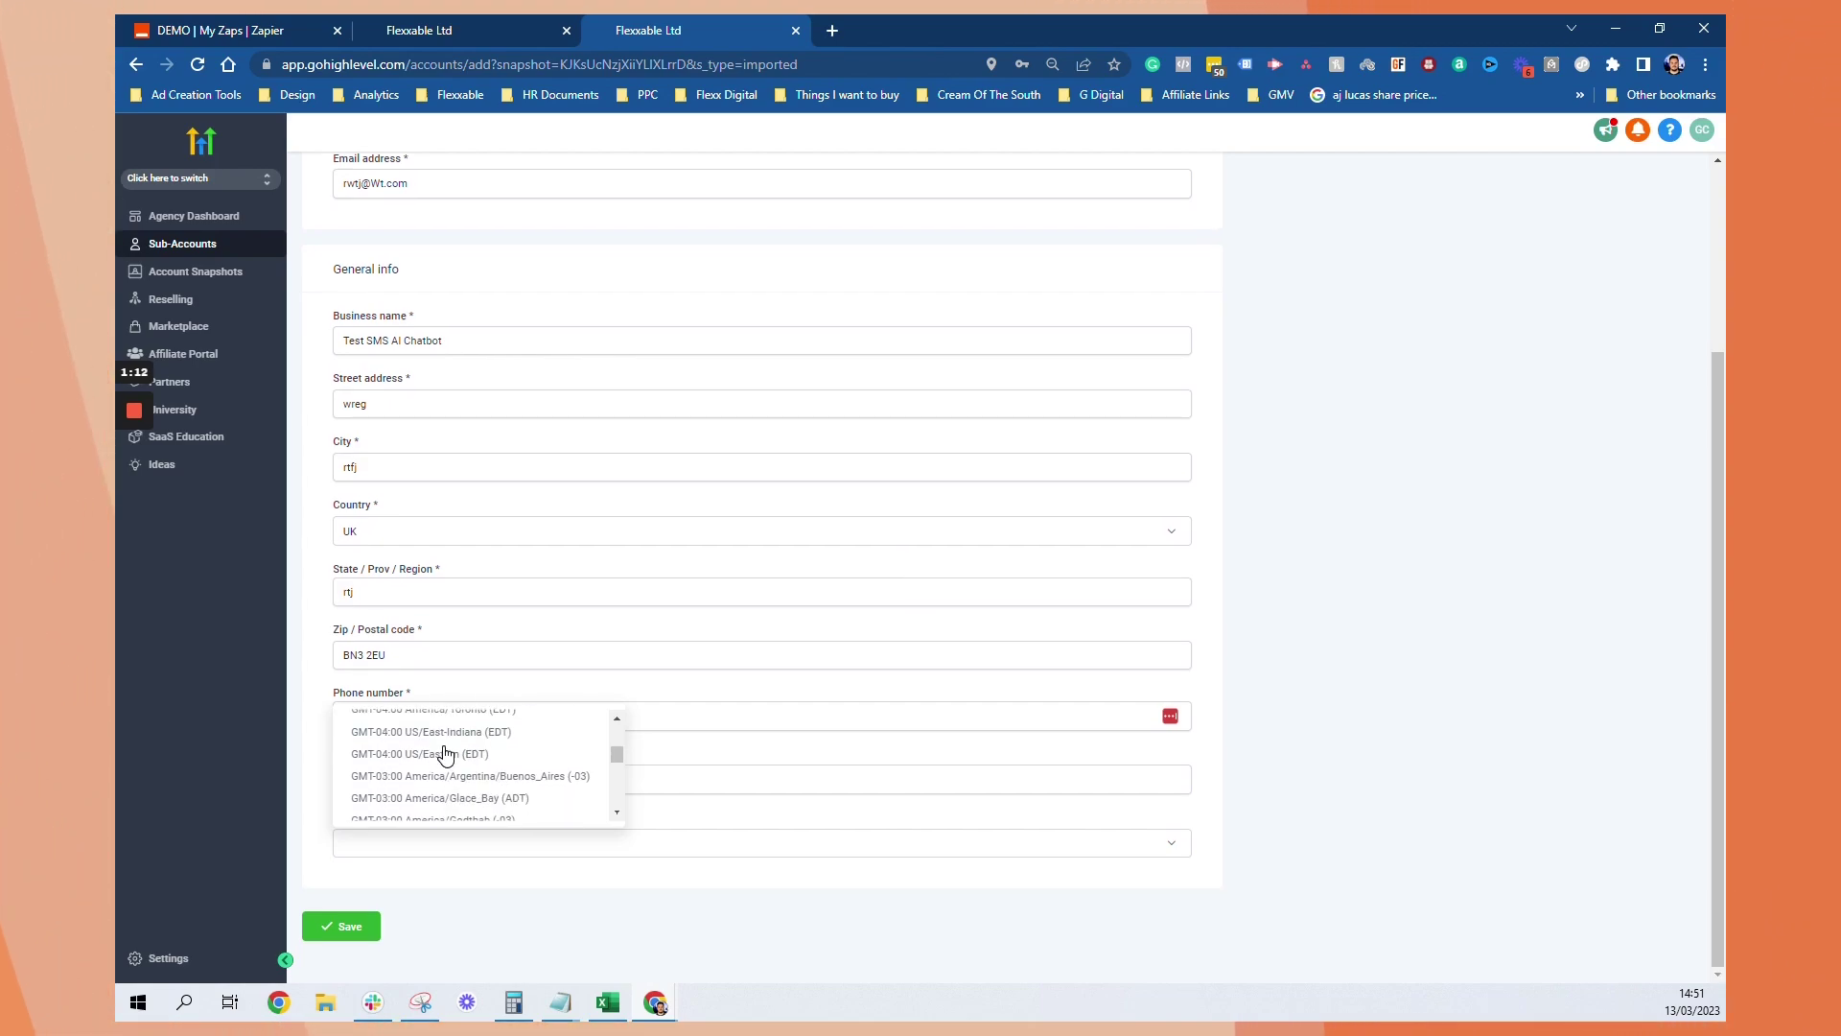
scroll(444, 754, "down", 2)
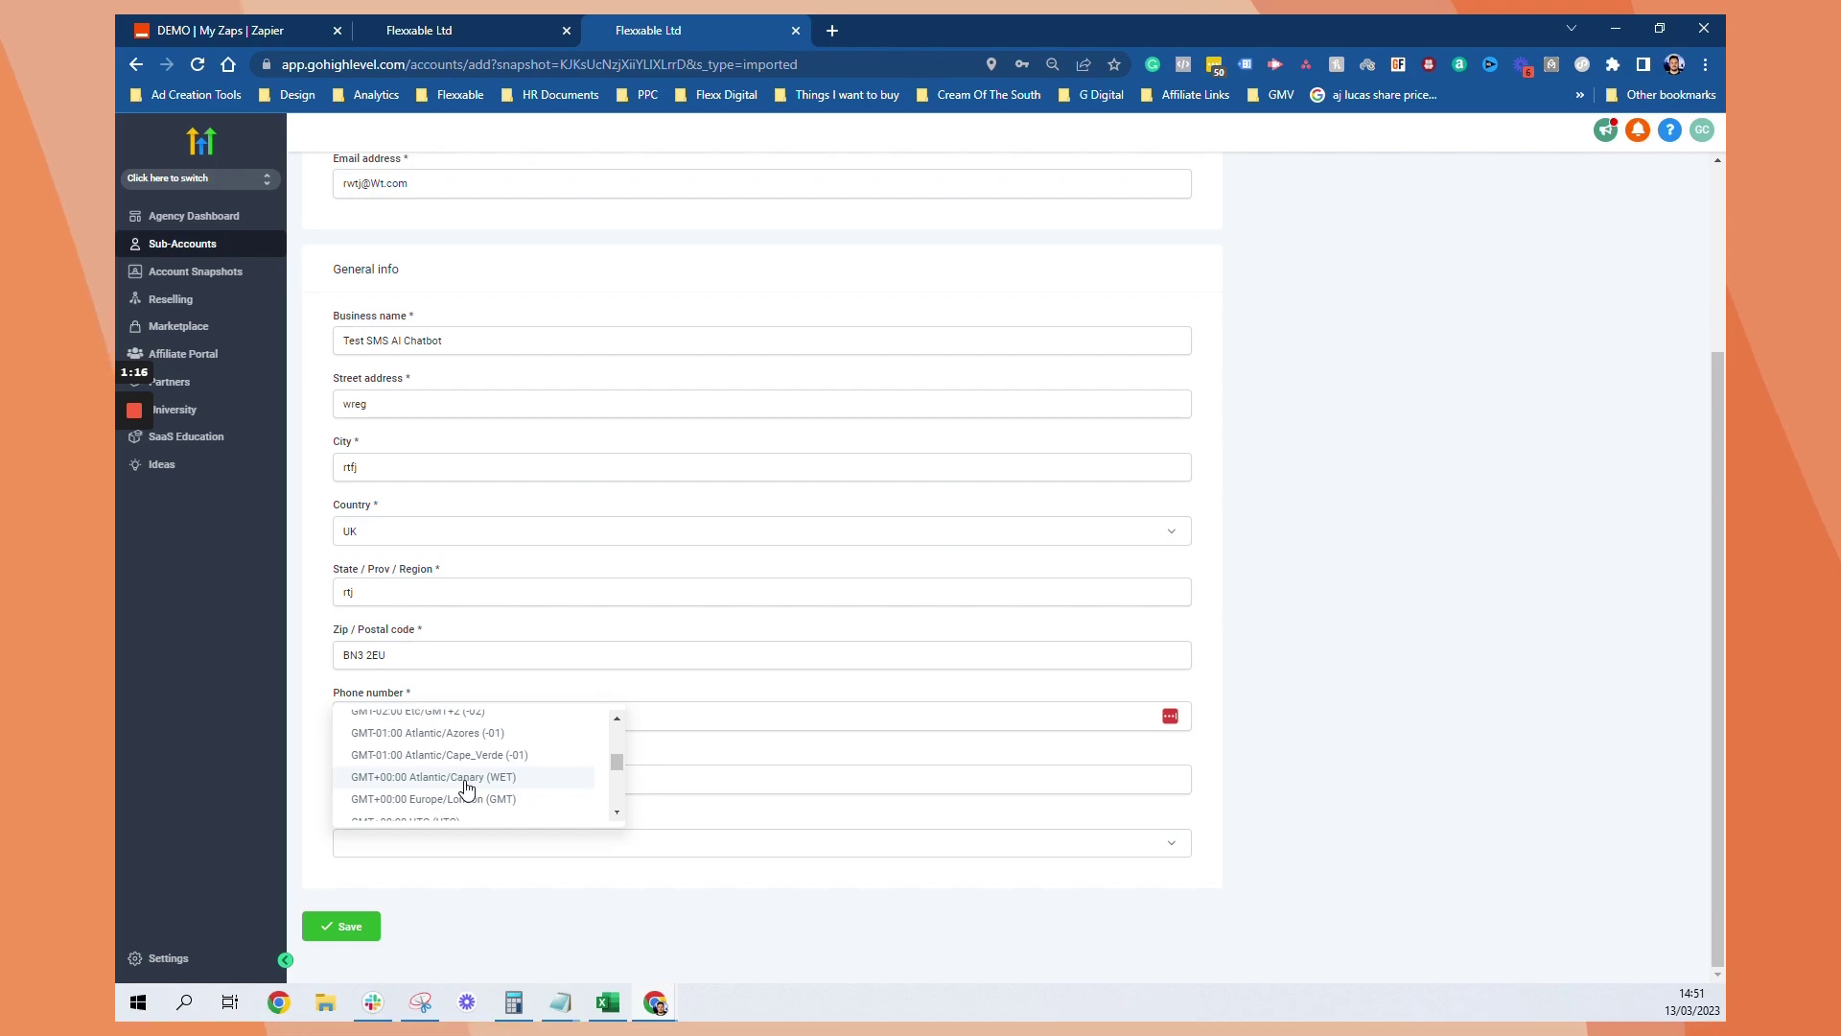
scroll(470, 768, "down", 2)
scroll(461, 768, "up", 2)
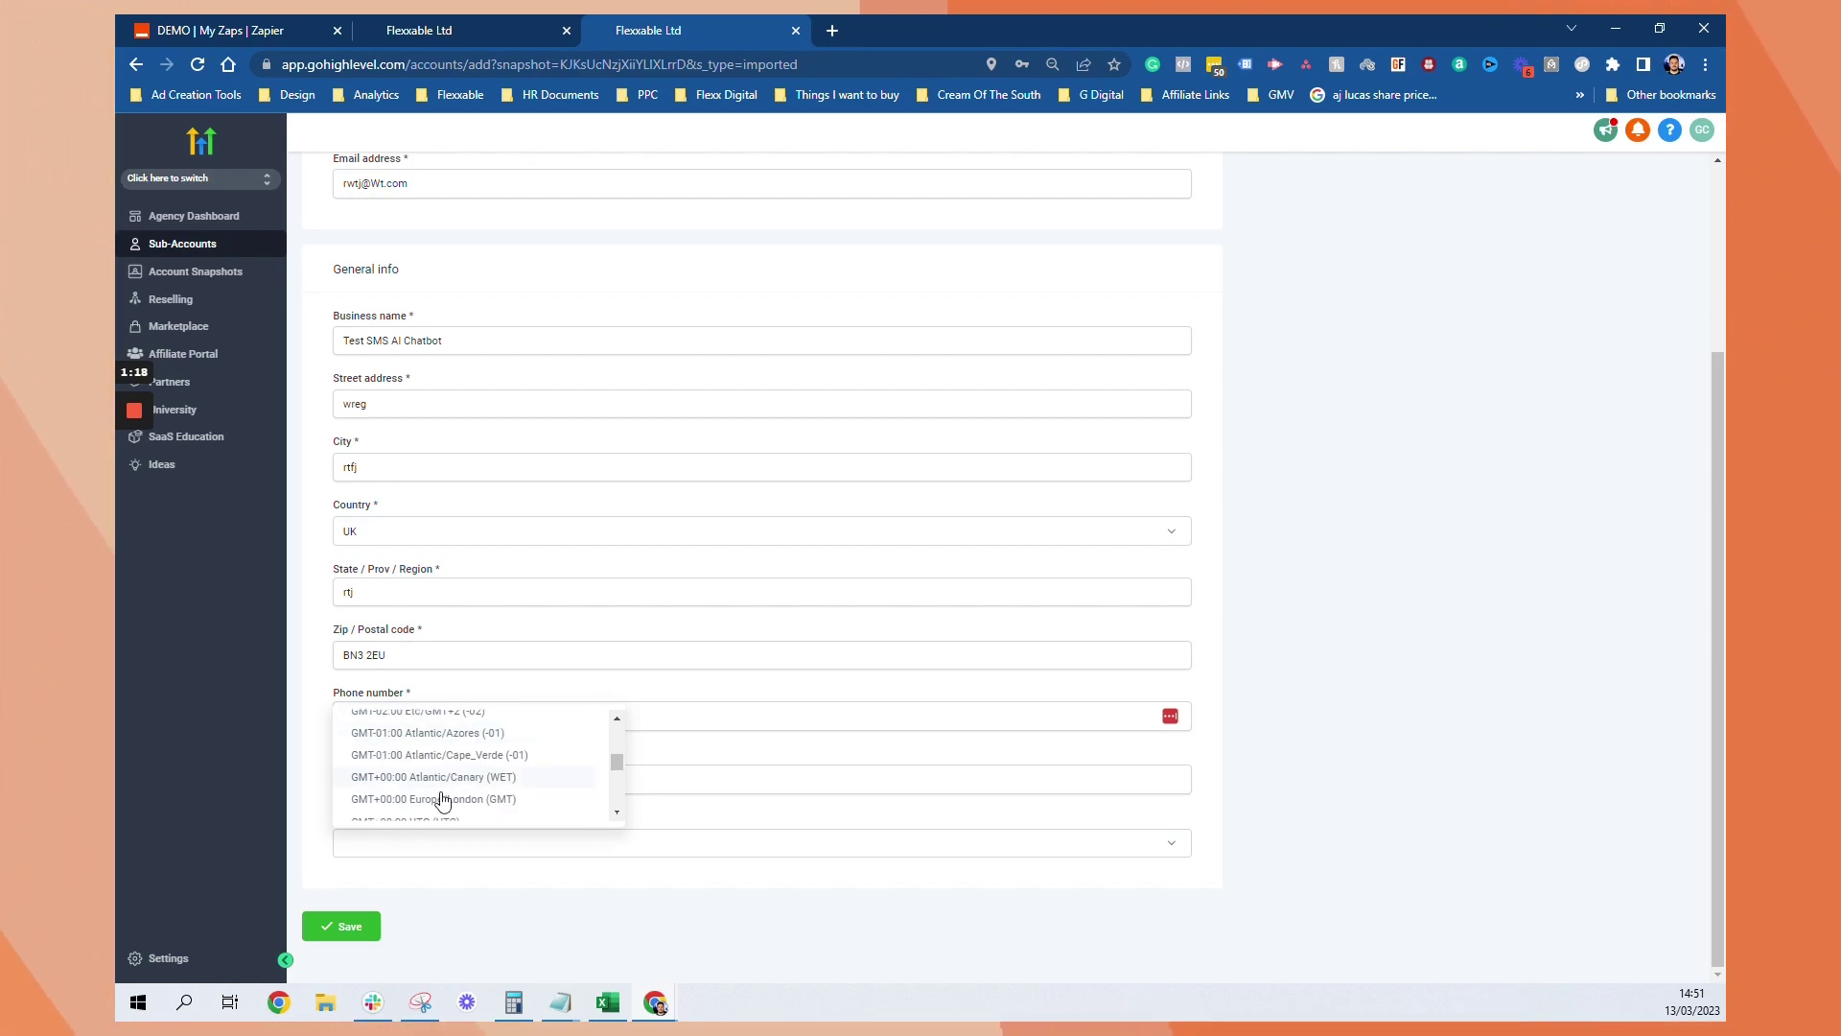
left_click(442, 799)
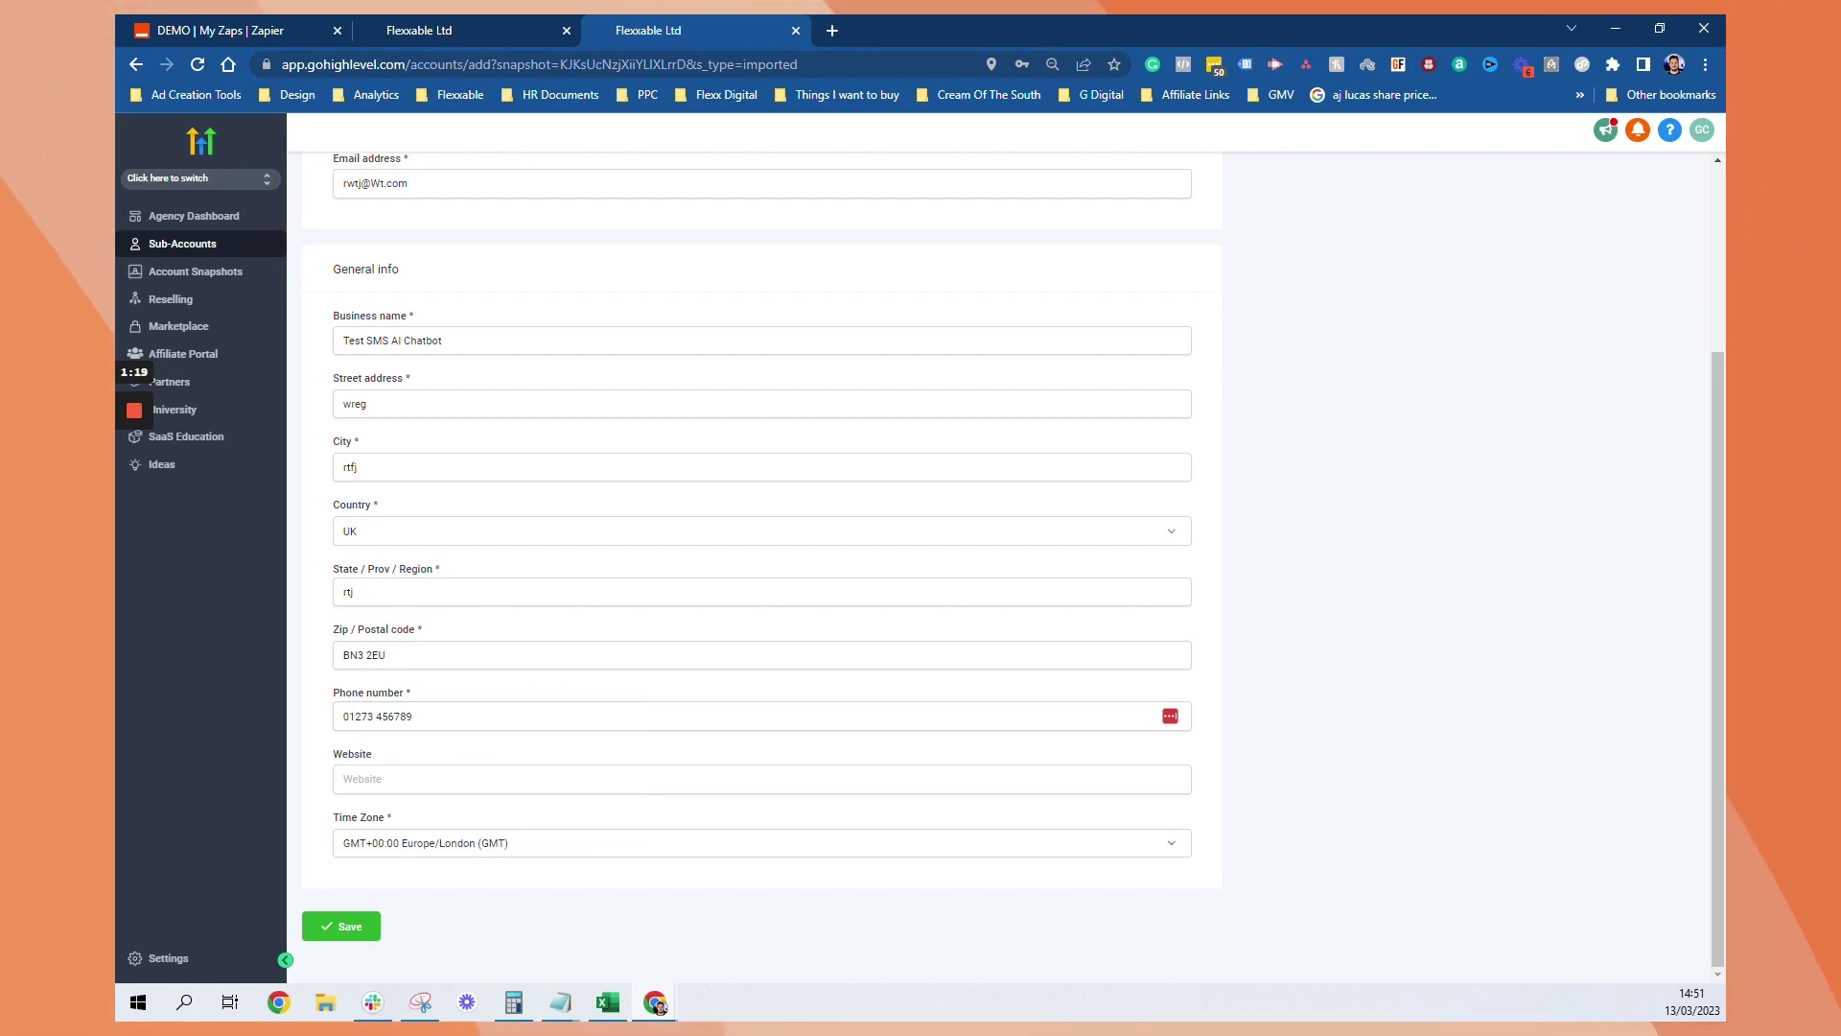
scroll(1505, 291, "up", 4)
scroll(1505, 292, "down", 4)
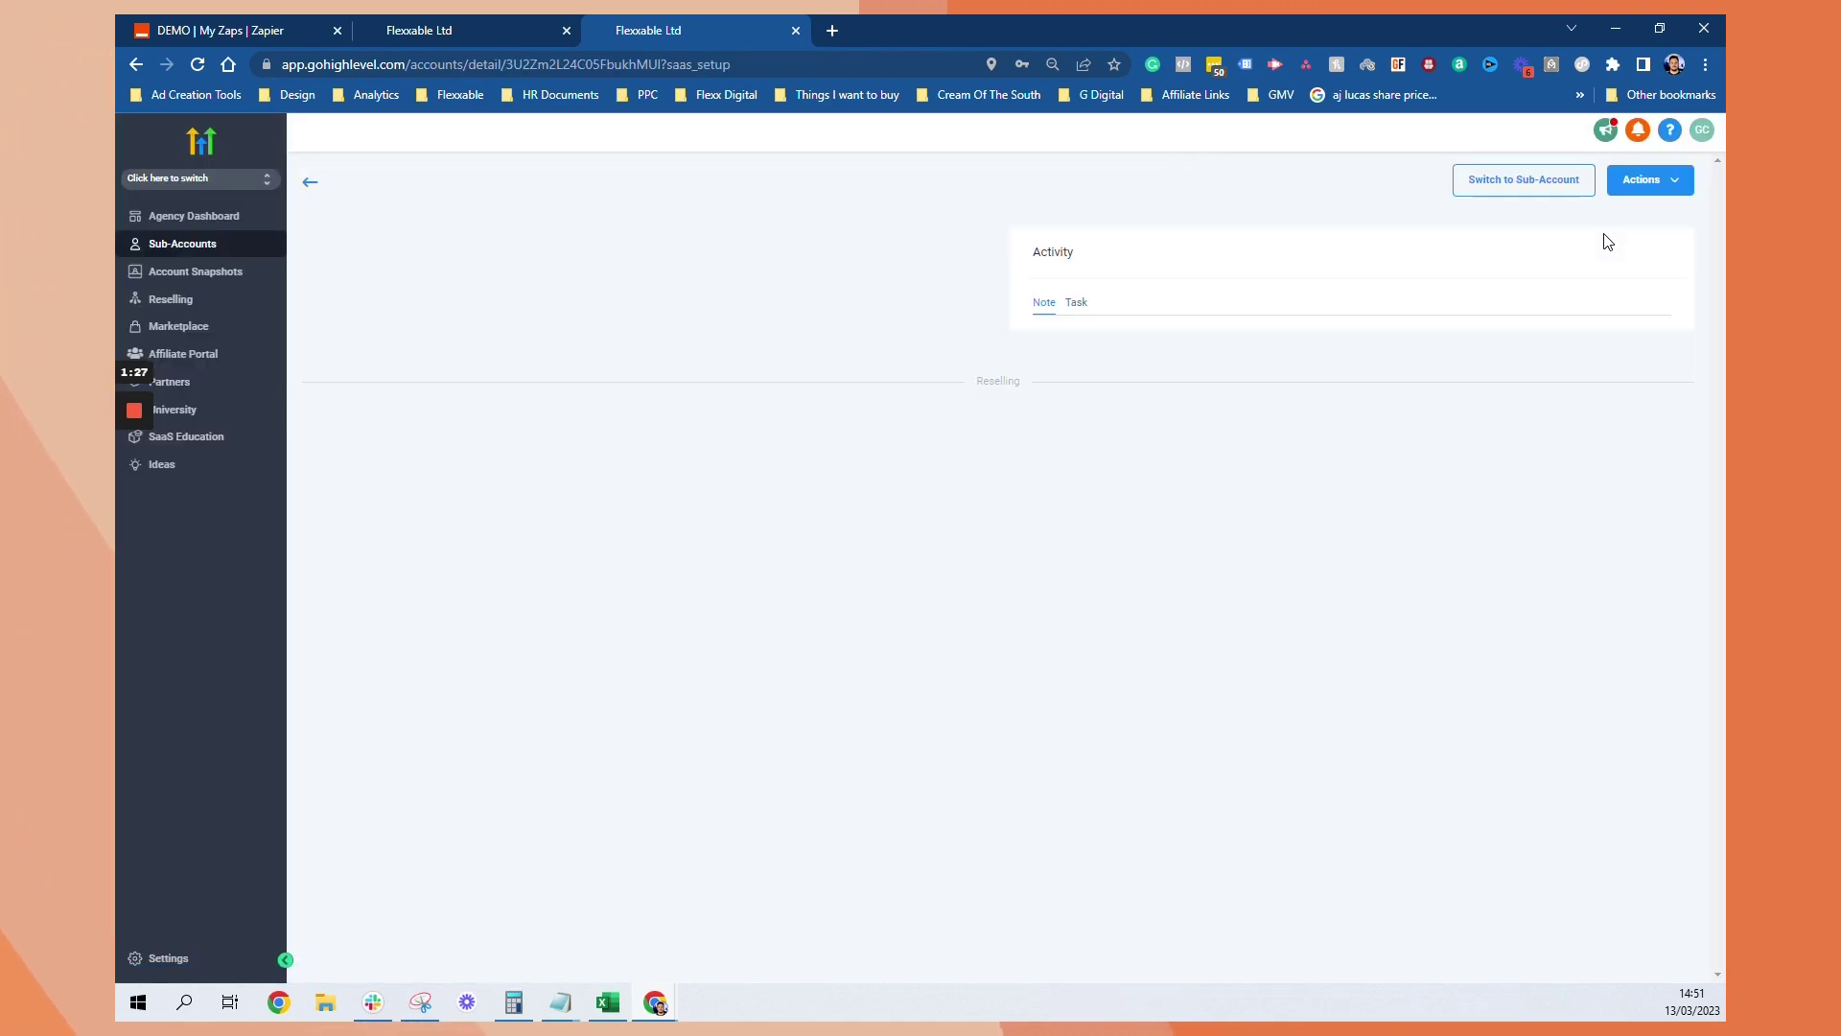
left_click(1524, 182)
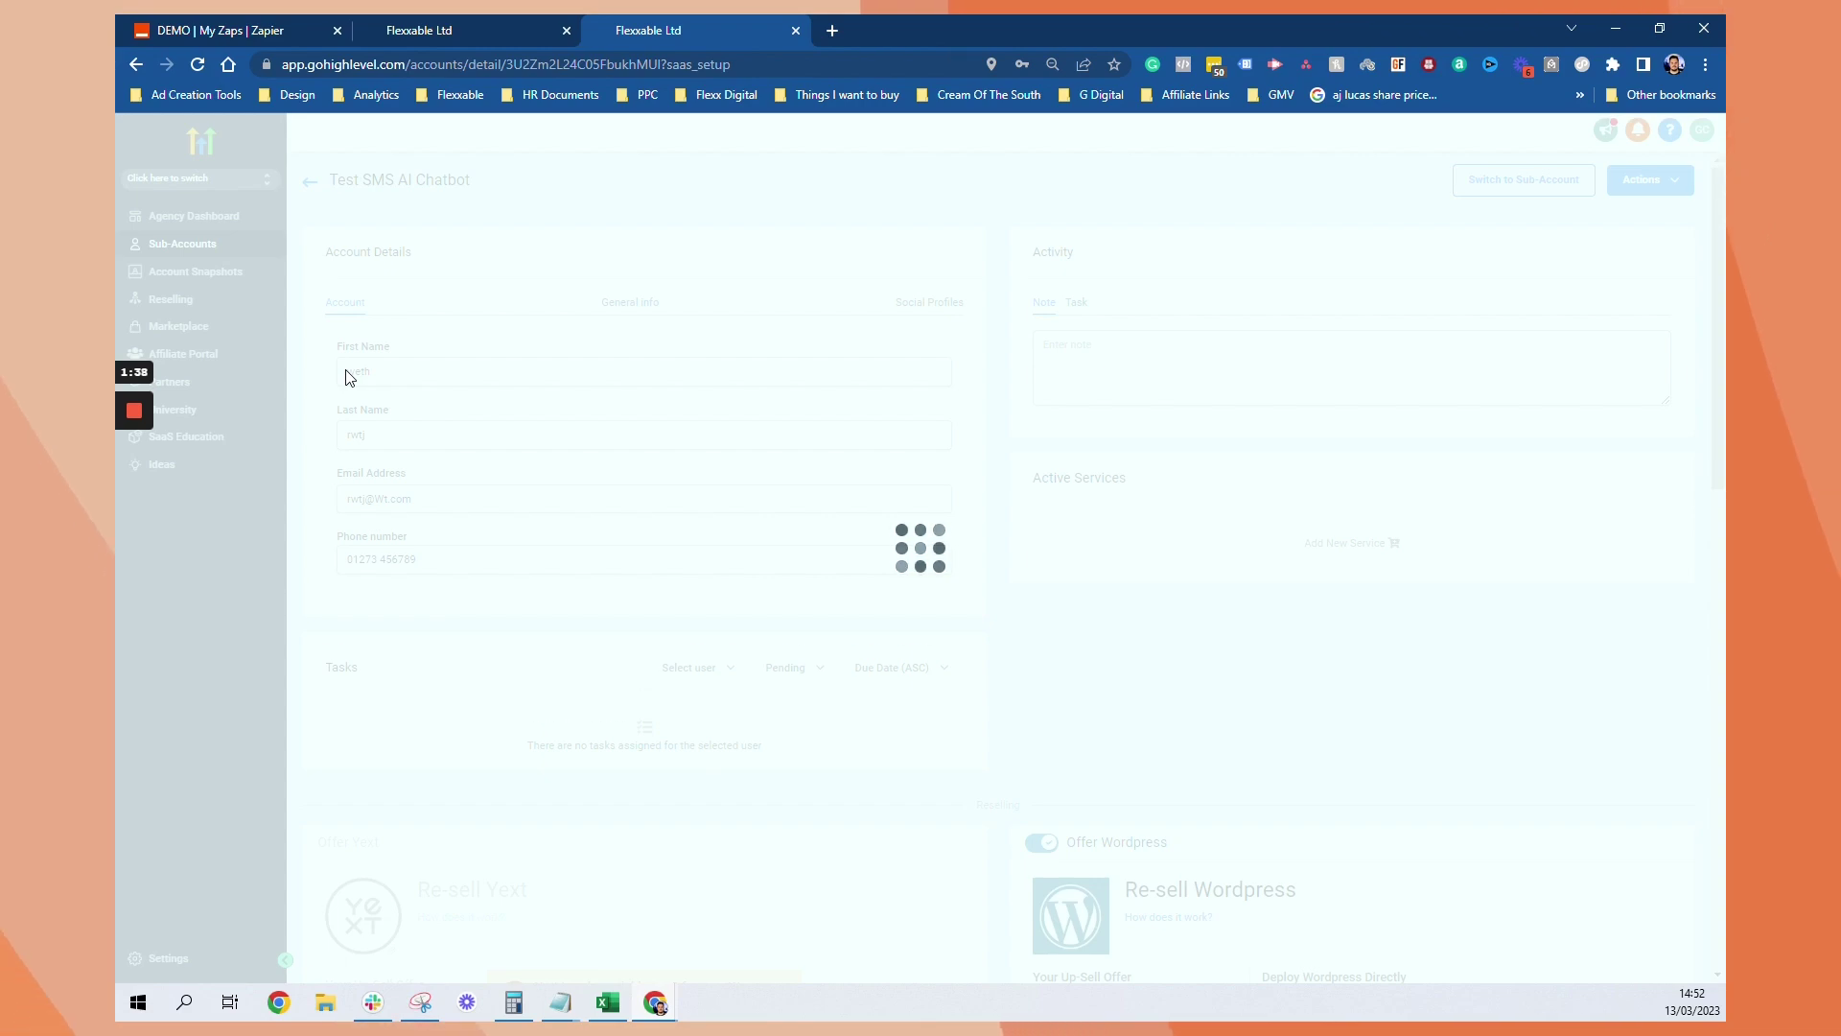
Start building a new zap from the Zapier zaps list
left_click(218, 29)
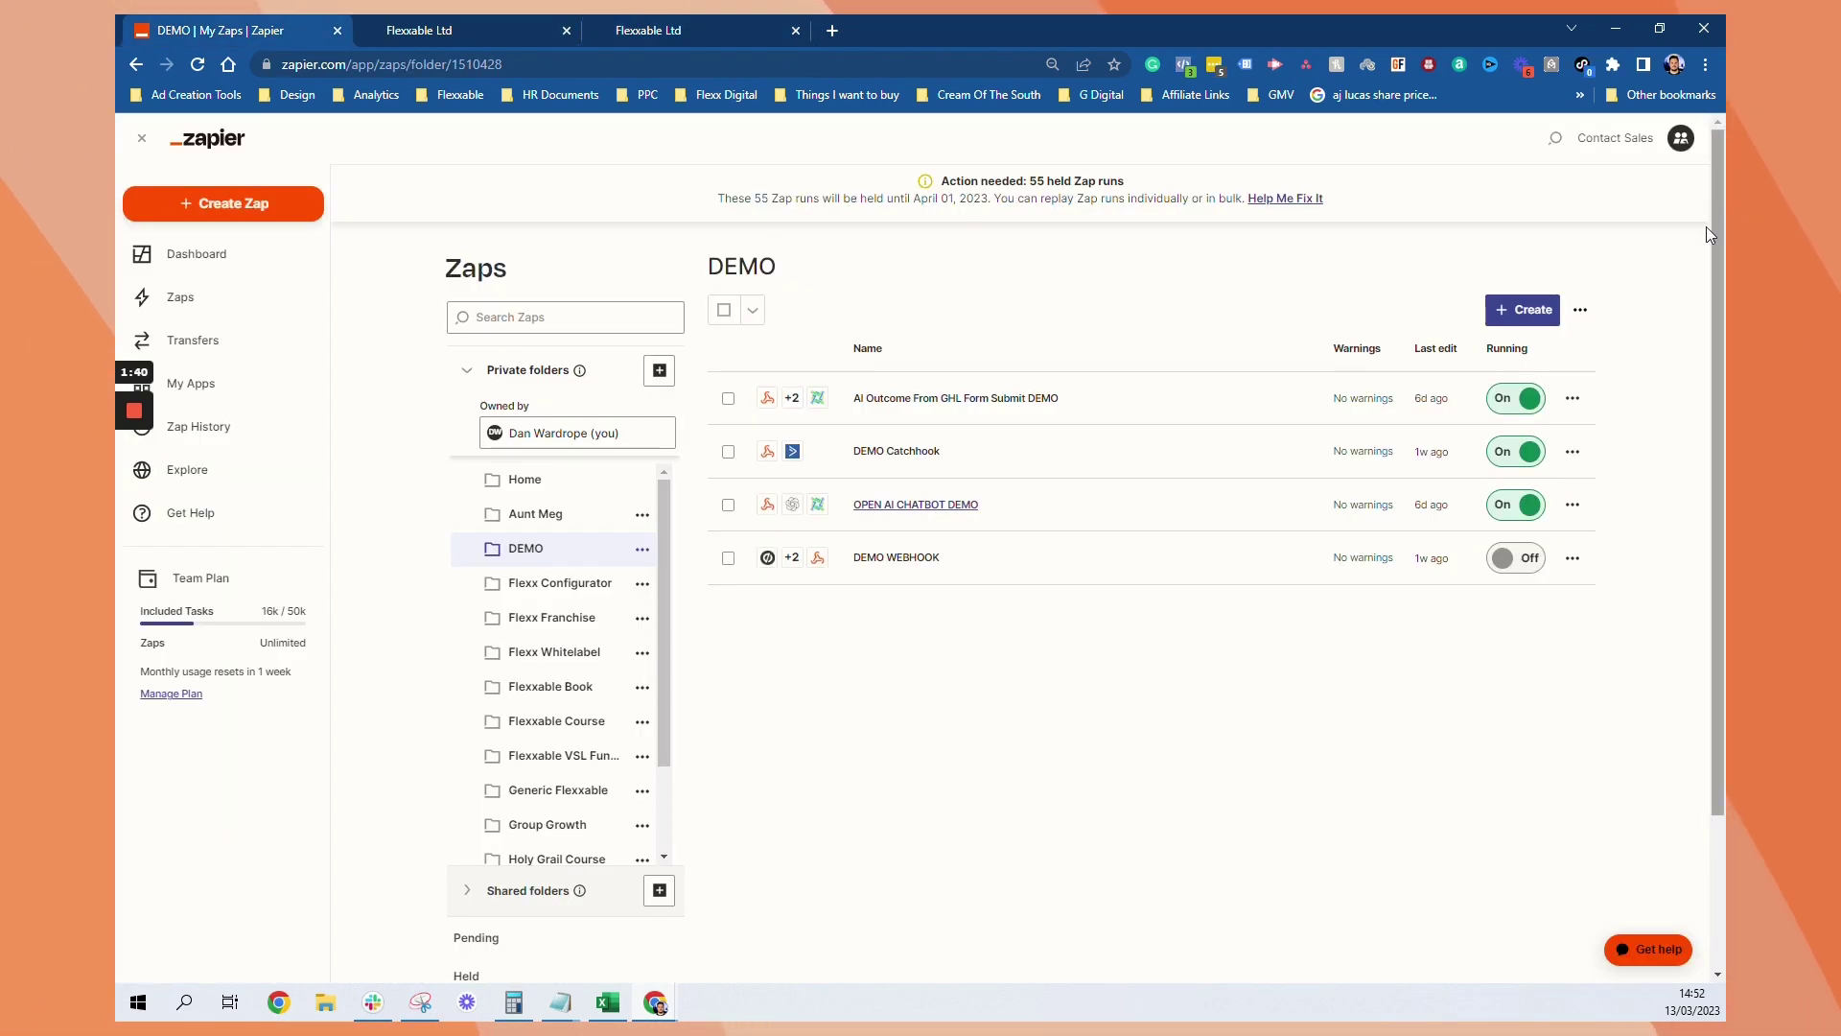
left_click(1527, 309)
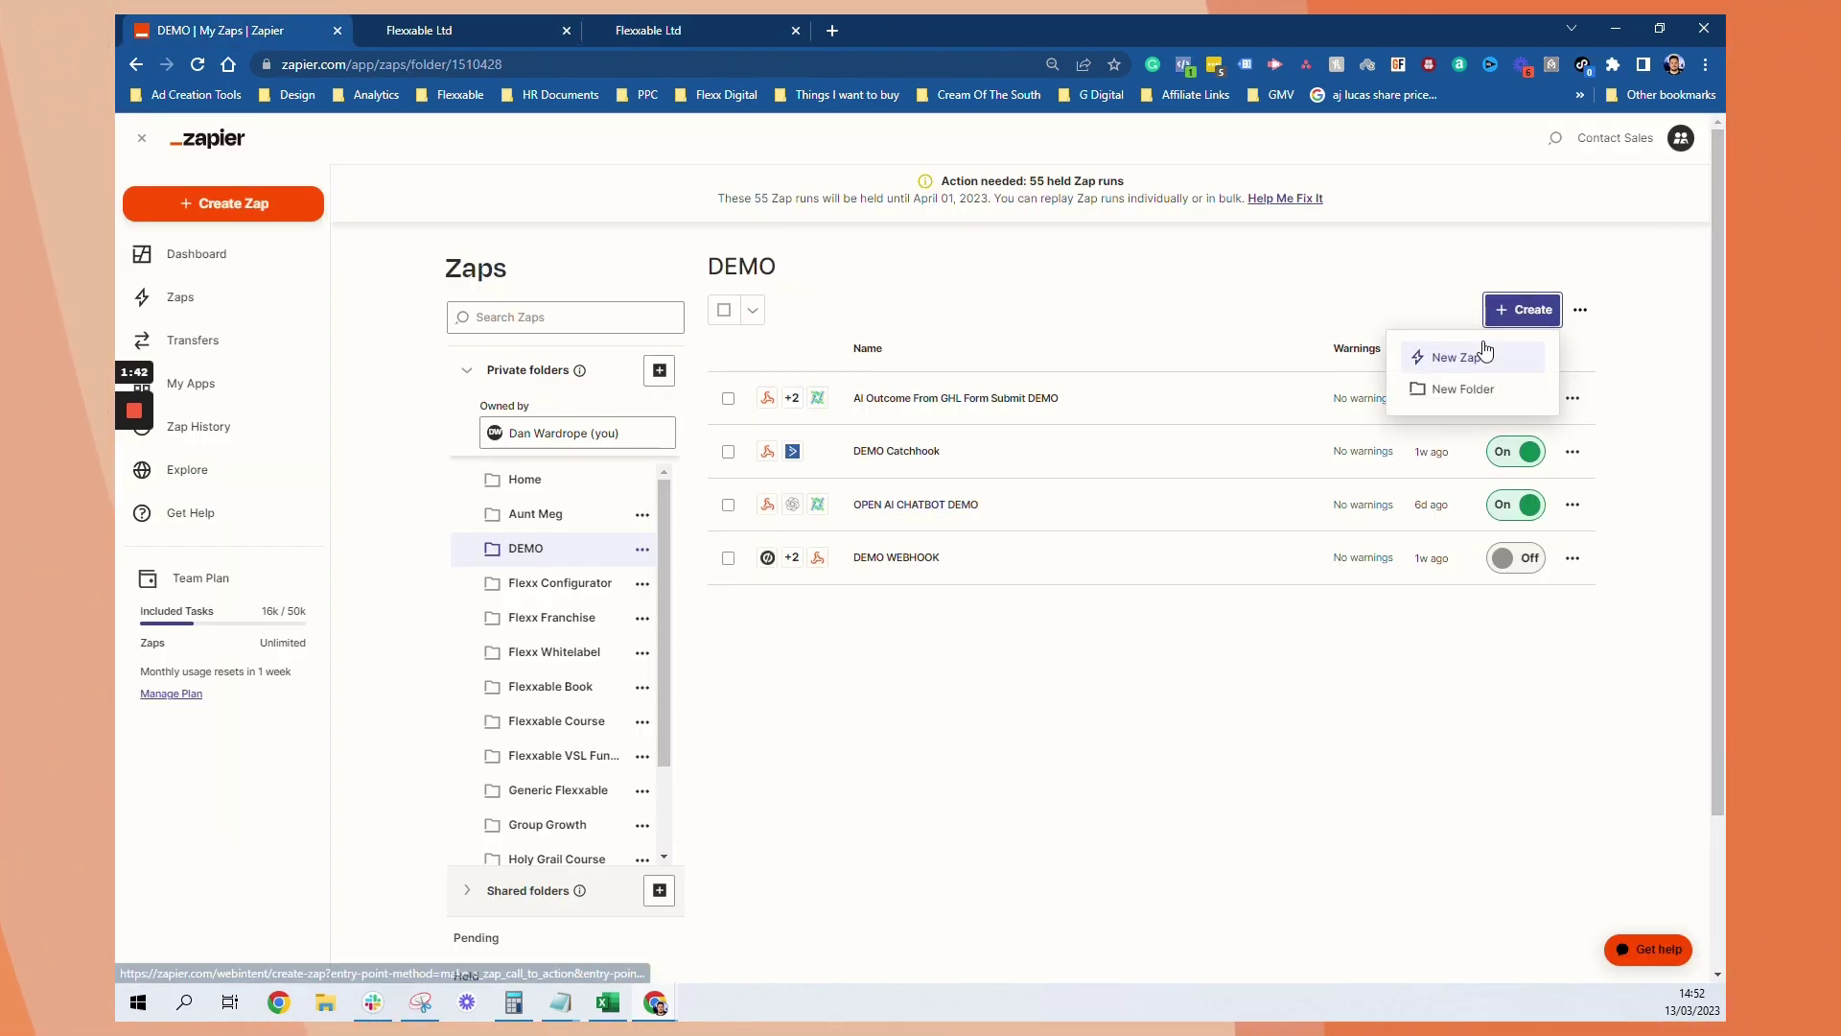
left_click(1458, 357)
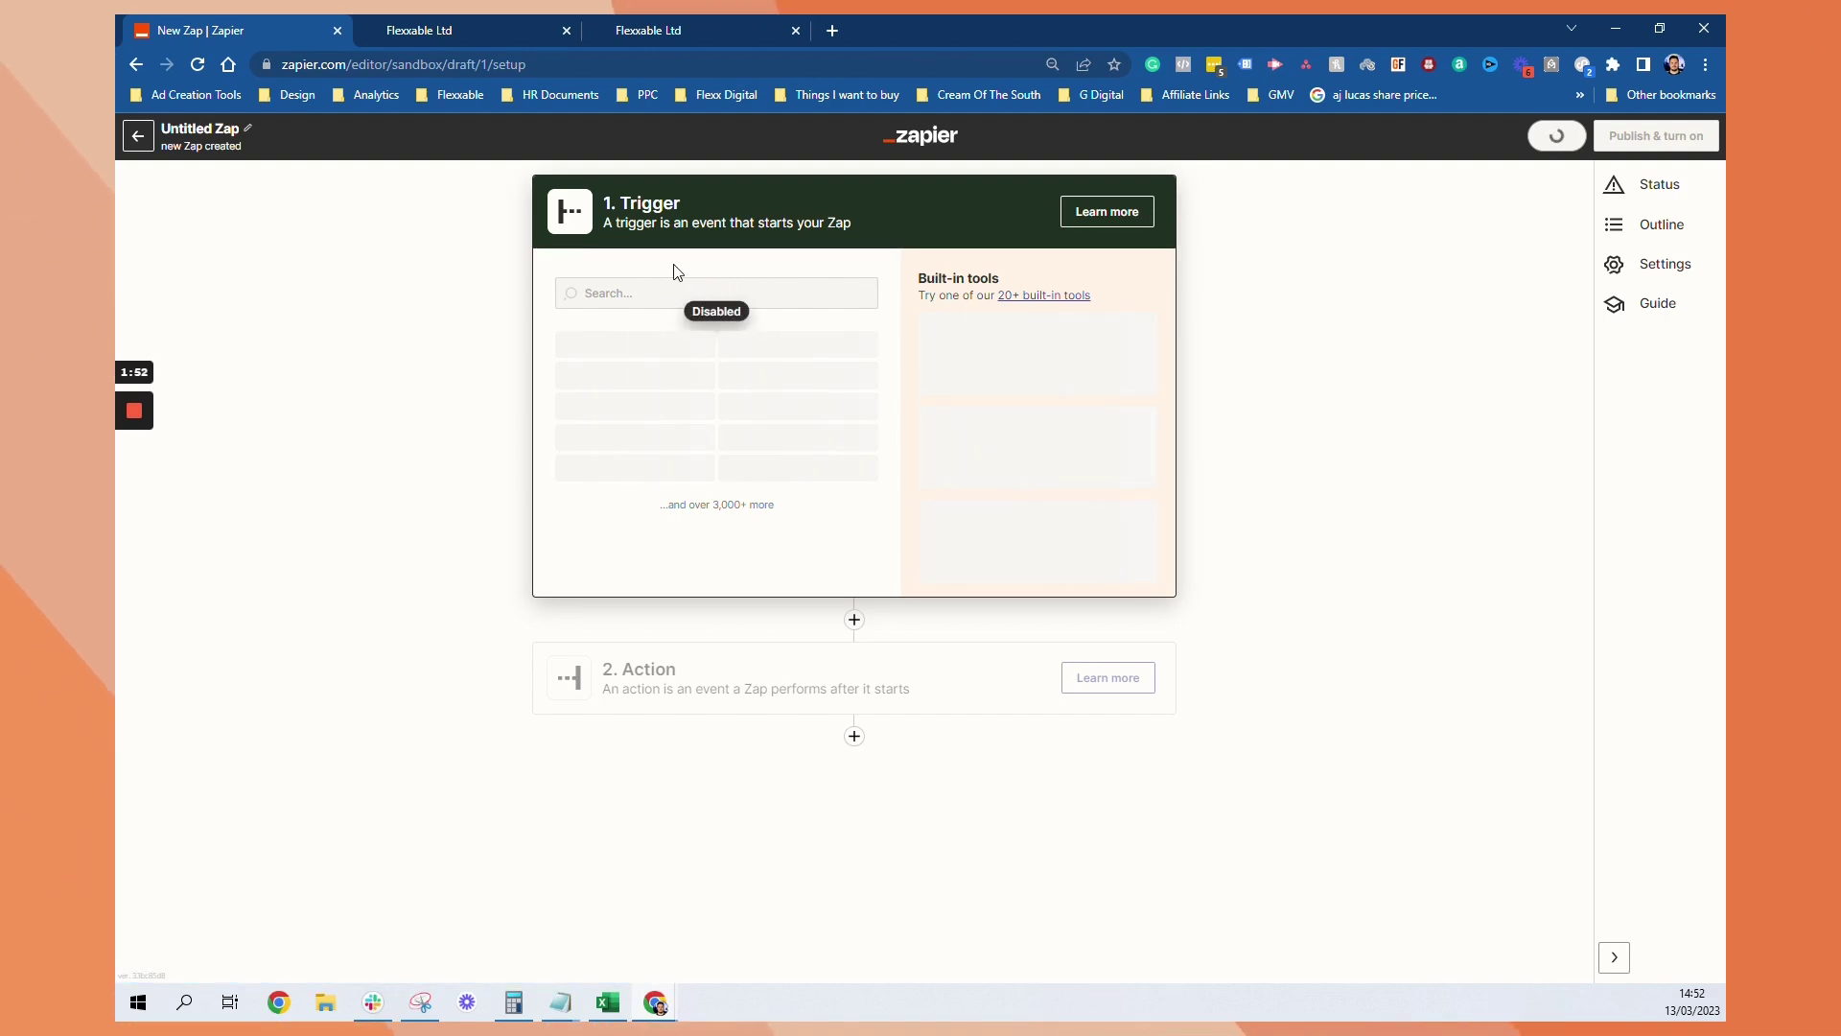
Set the trigger to Webhooks by Zapier's Catch Hook event and continue to its test
left_click(691, 292)
type("w")
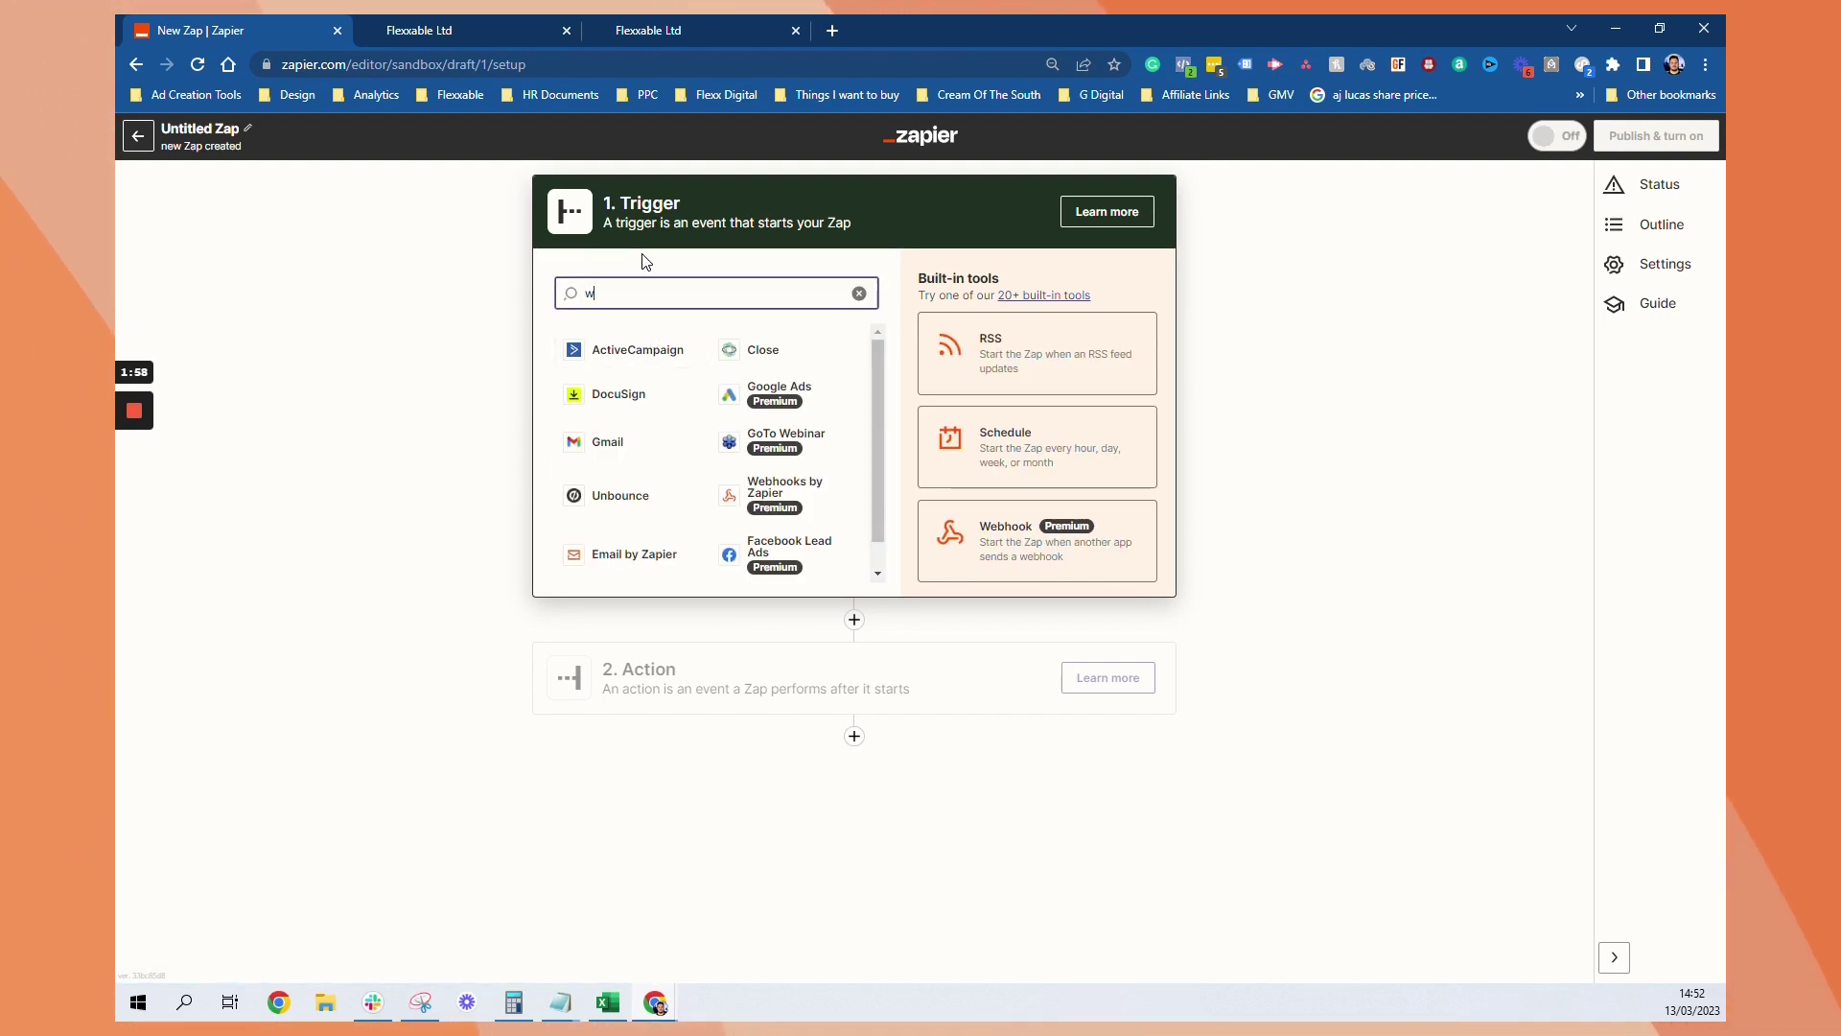
type("eb")
left_click(618, 351)
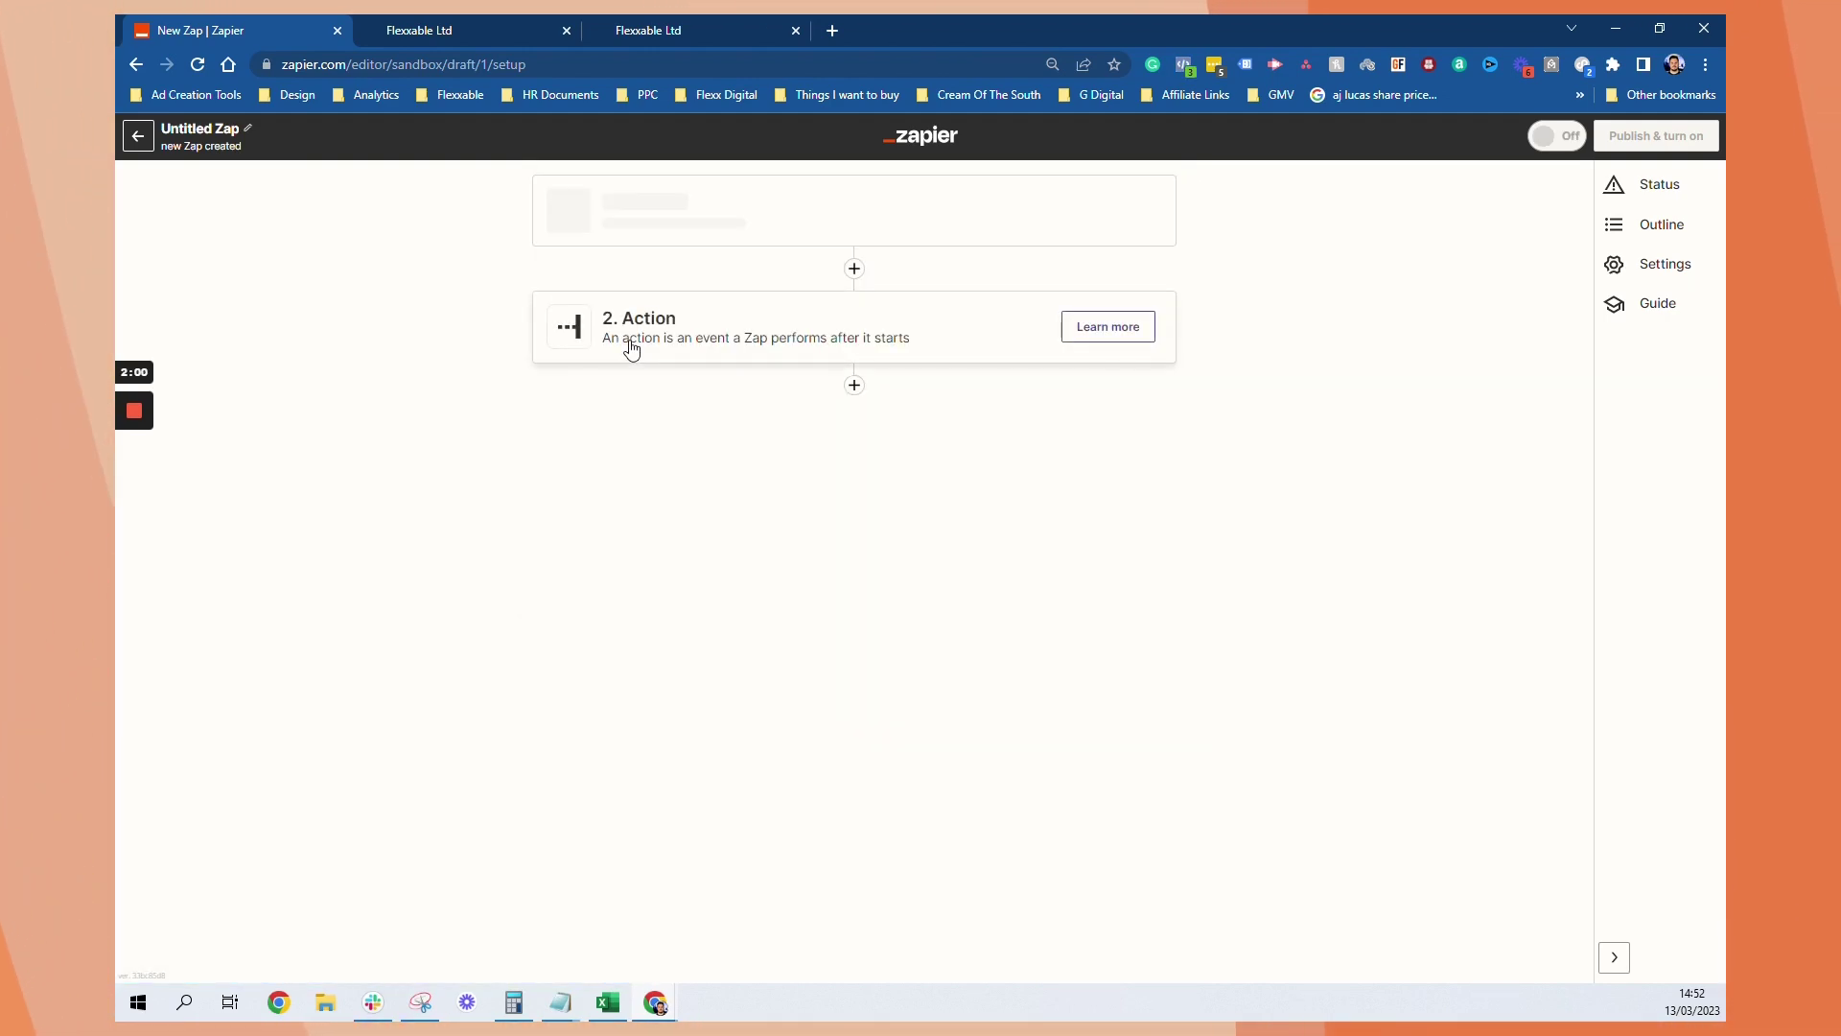
left_click(685, 401)
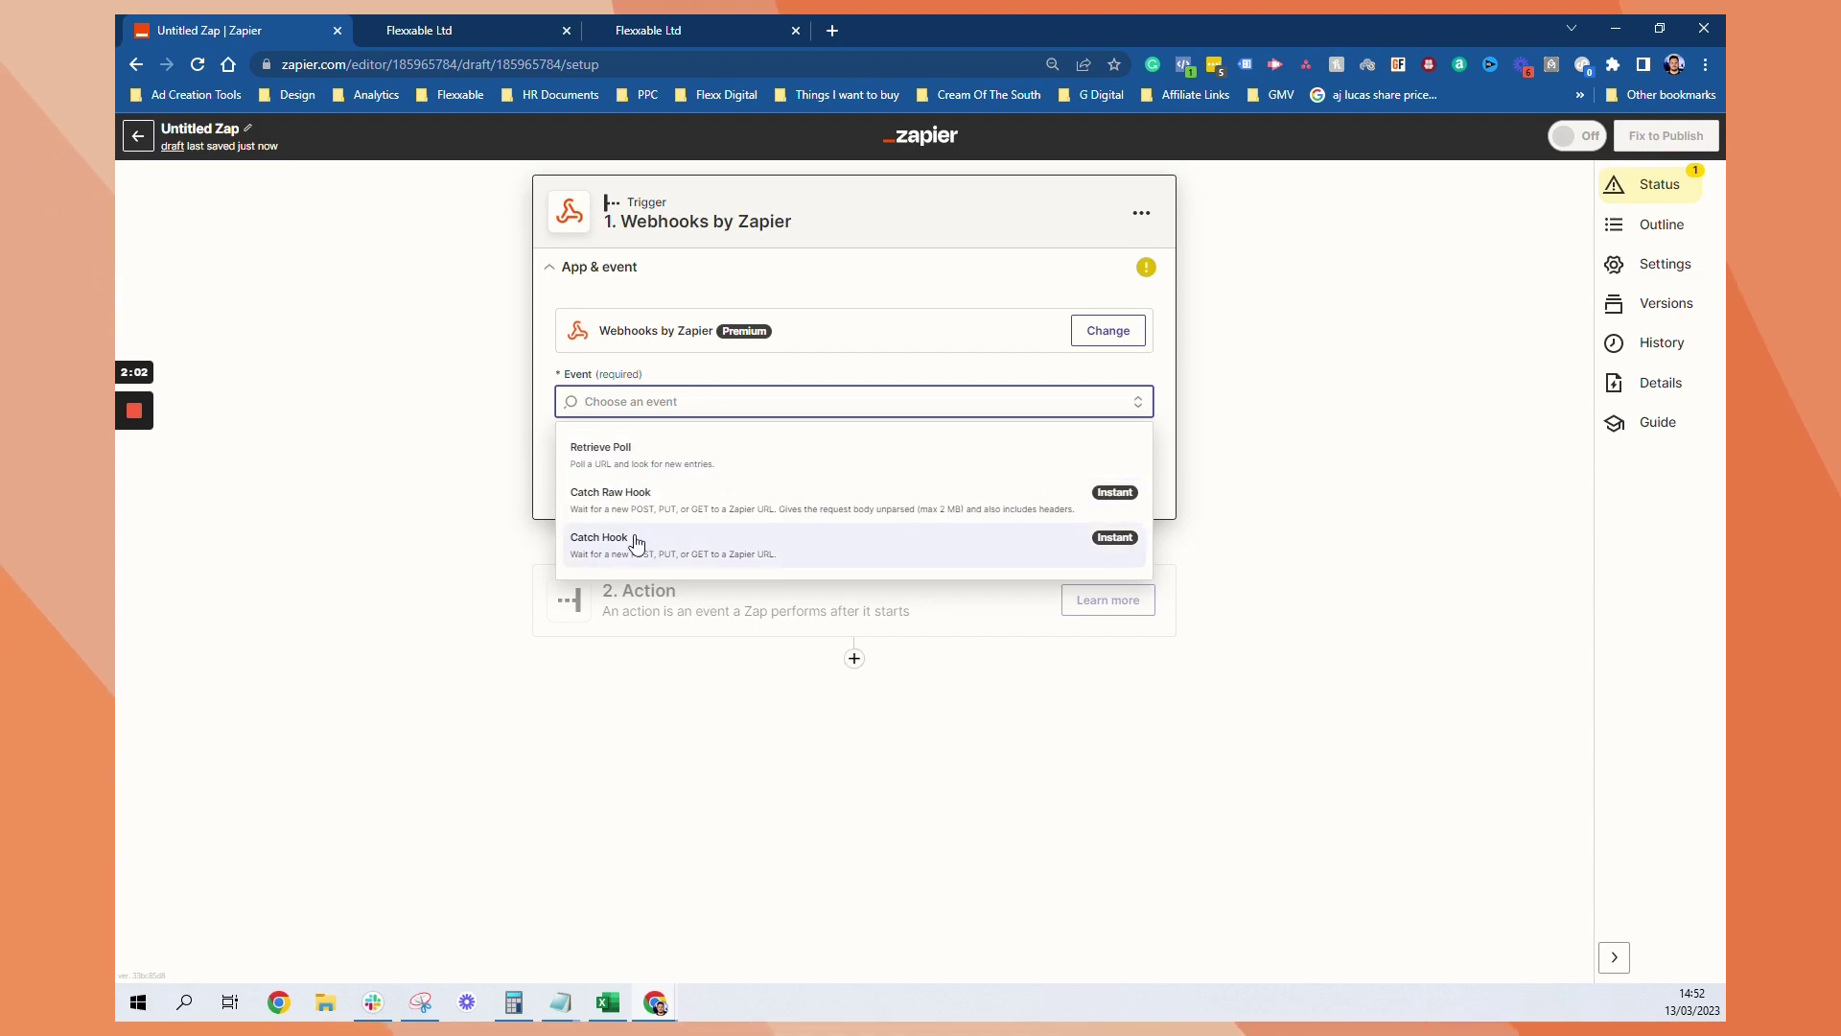
left_click(752, 535)
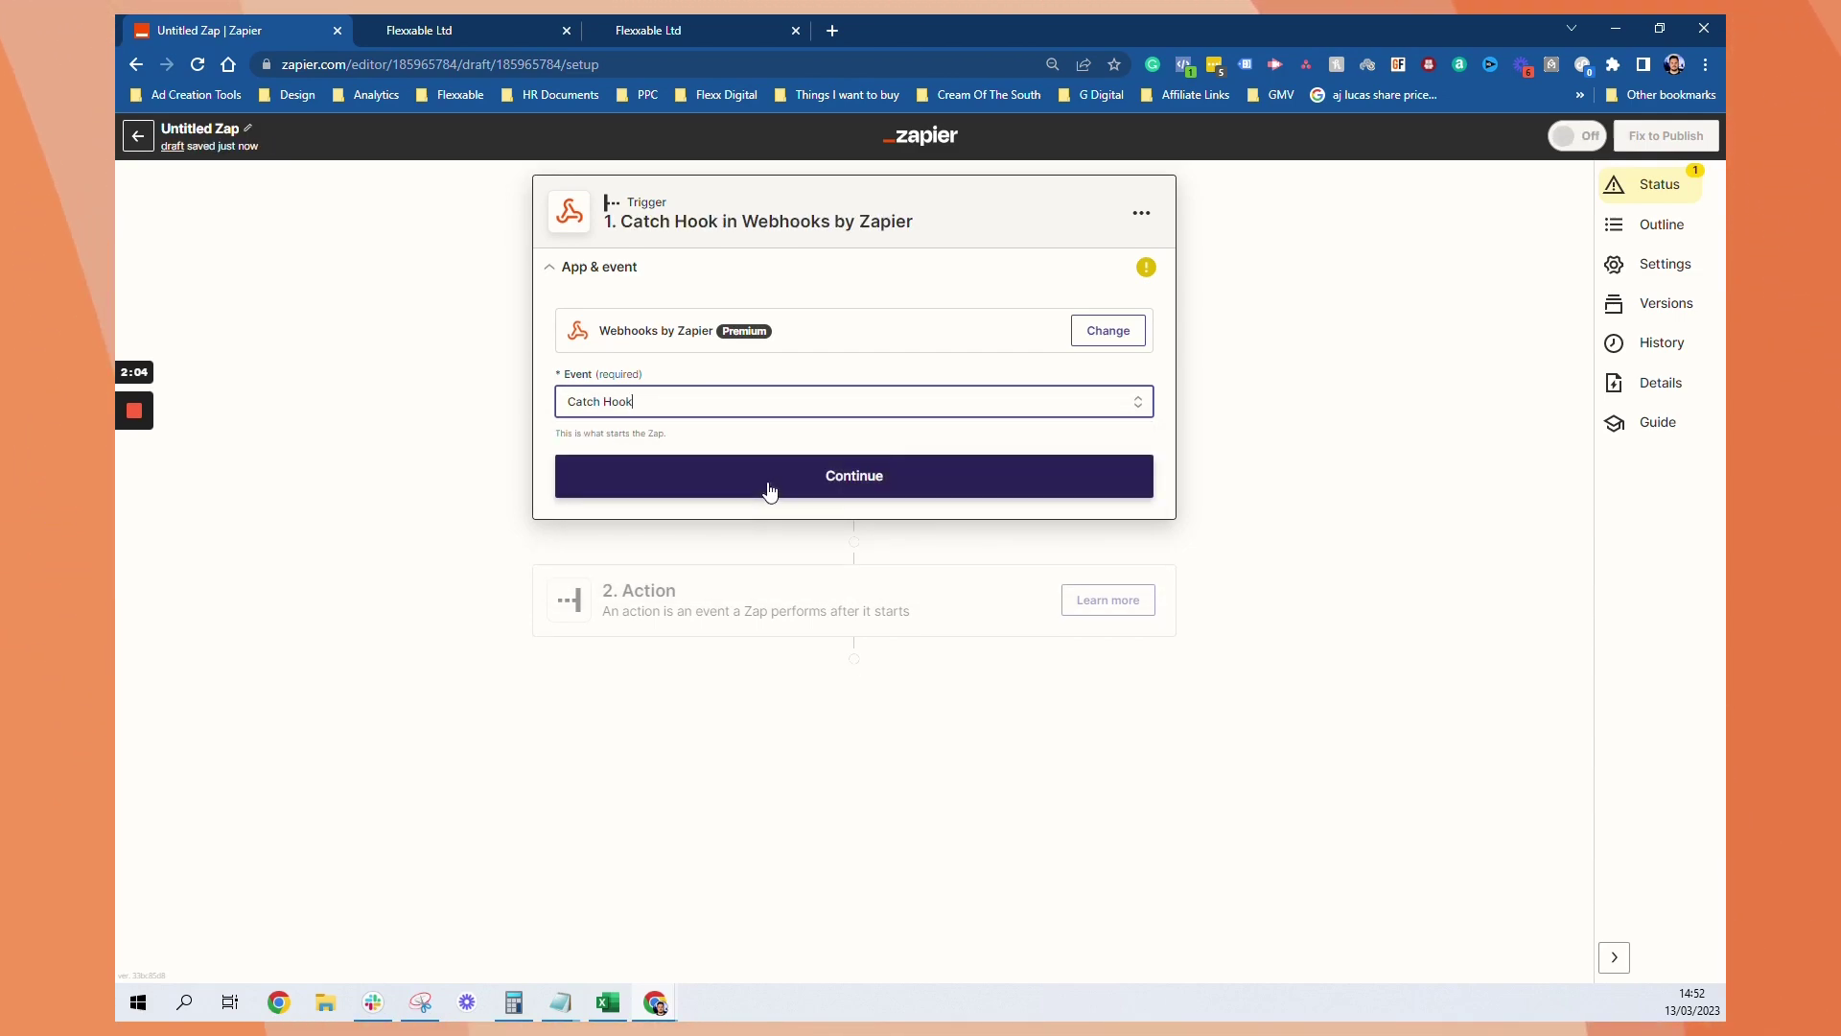
left_click(776, 472)
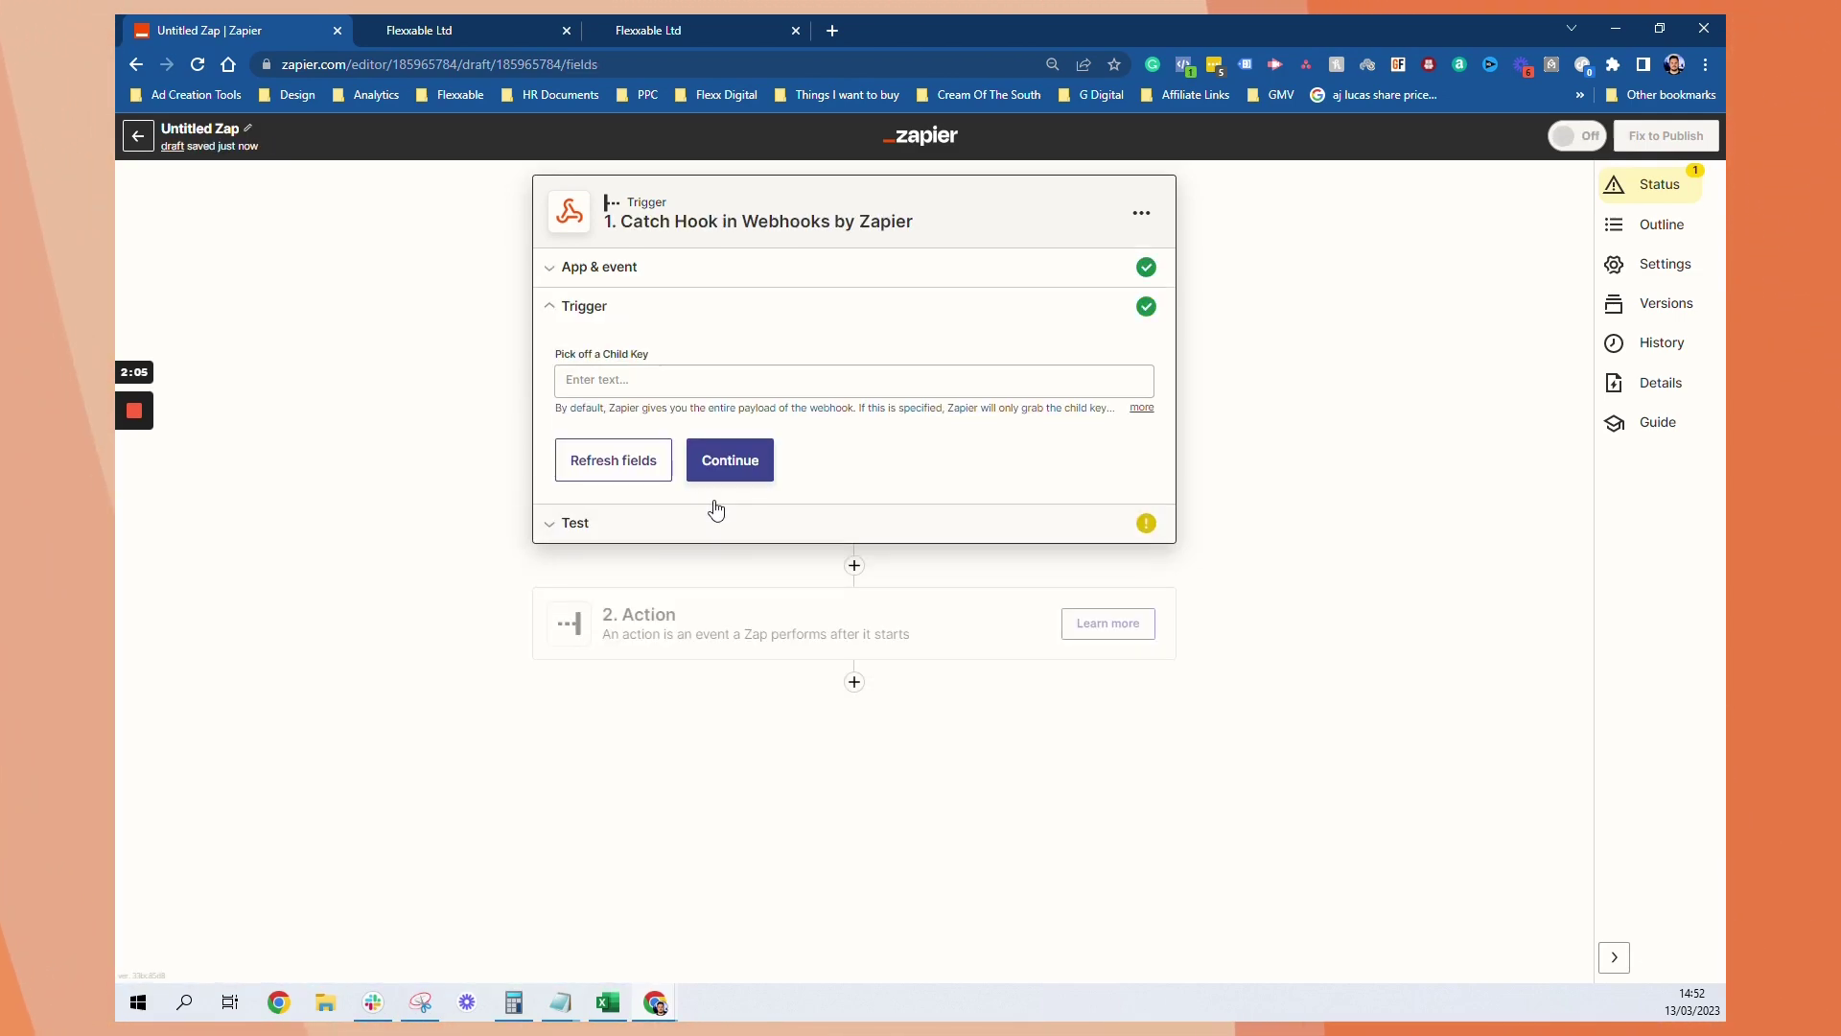
left_click(756, 464)
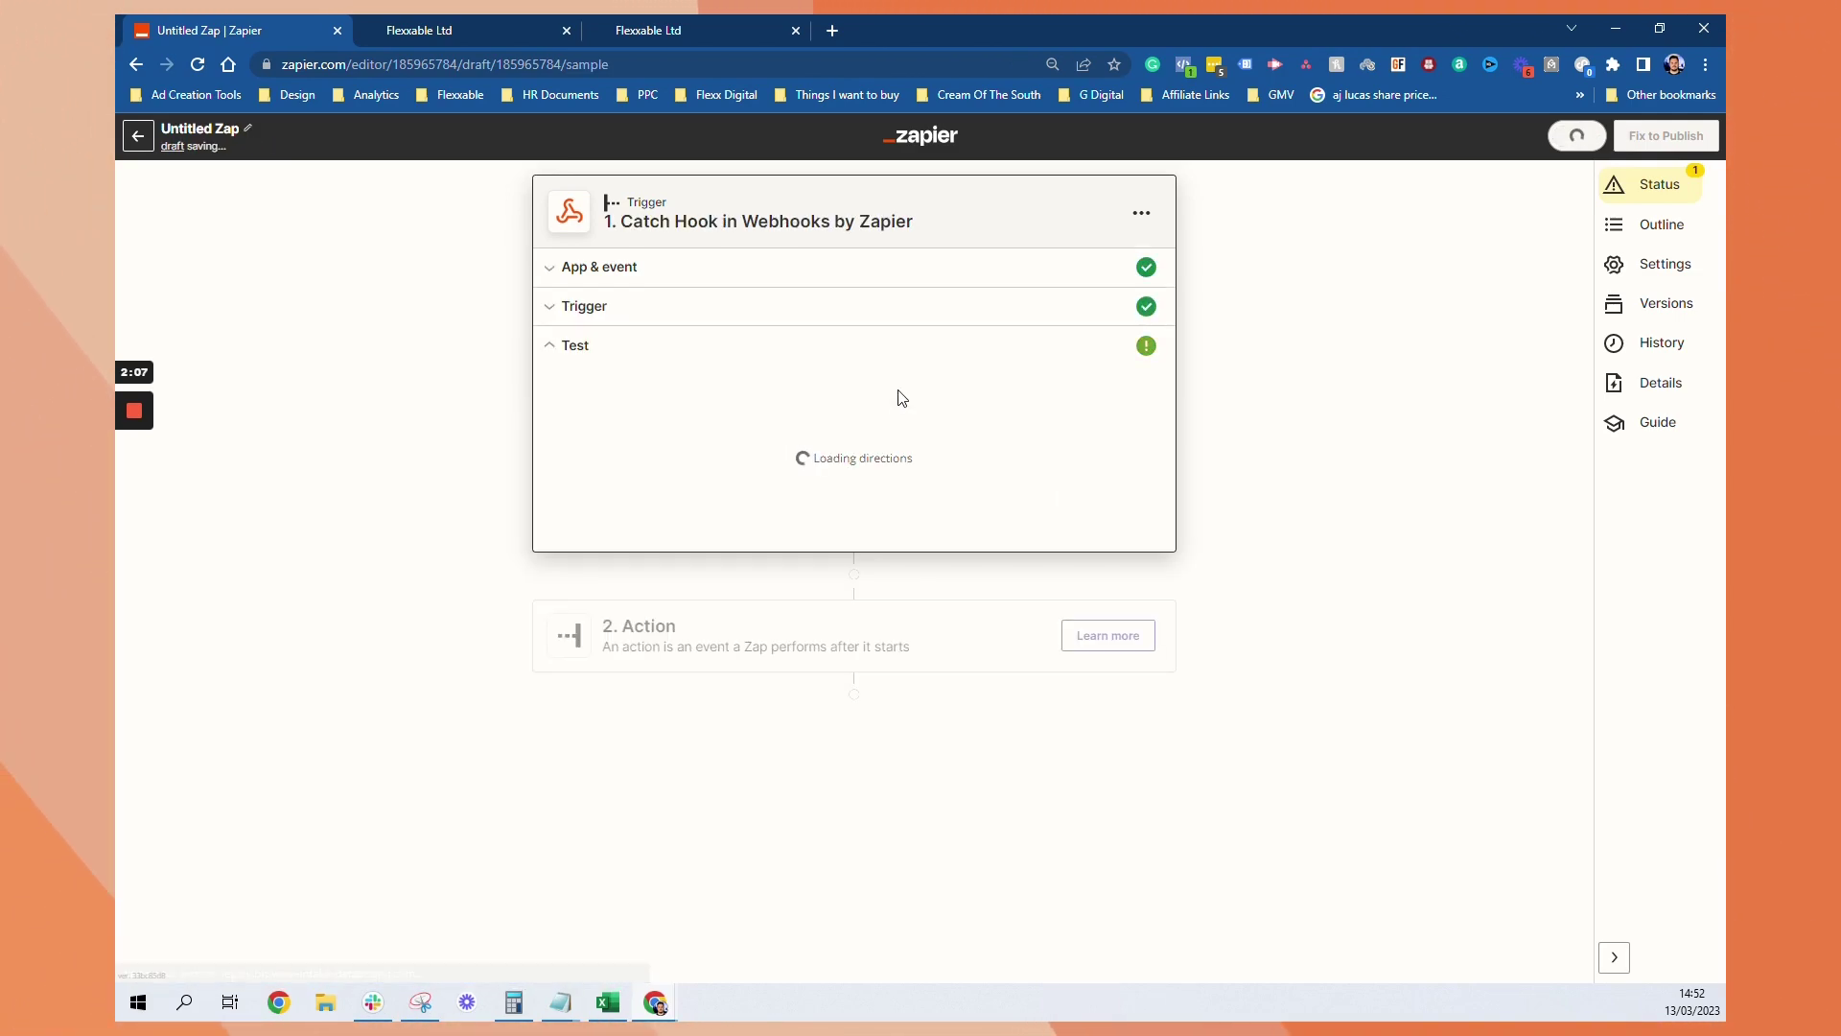
Add a GoHighLevel contact with first name, last name, email and phone number filled in
left_click(699, 23)
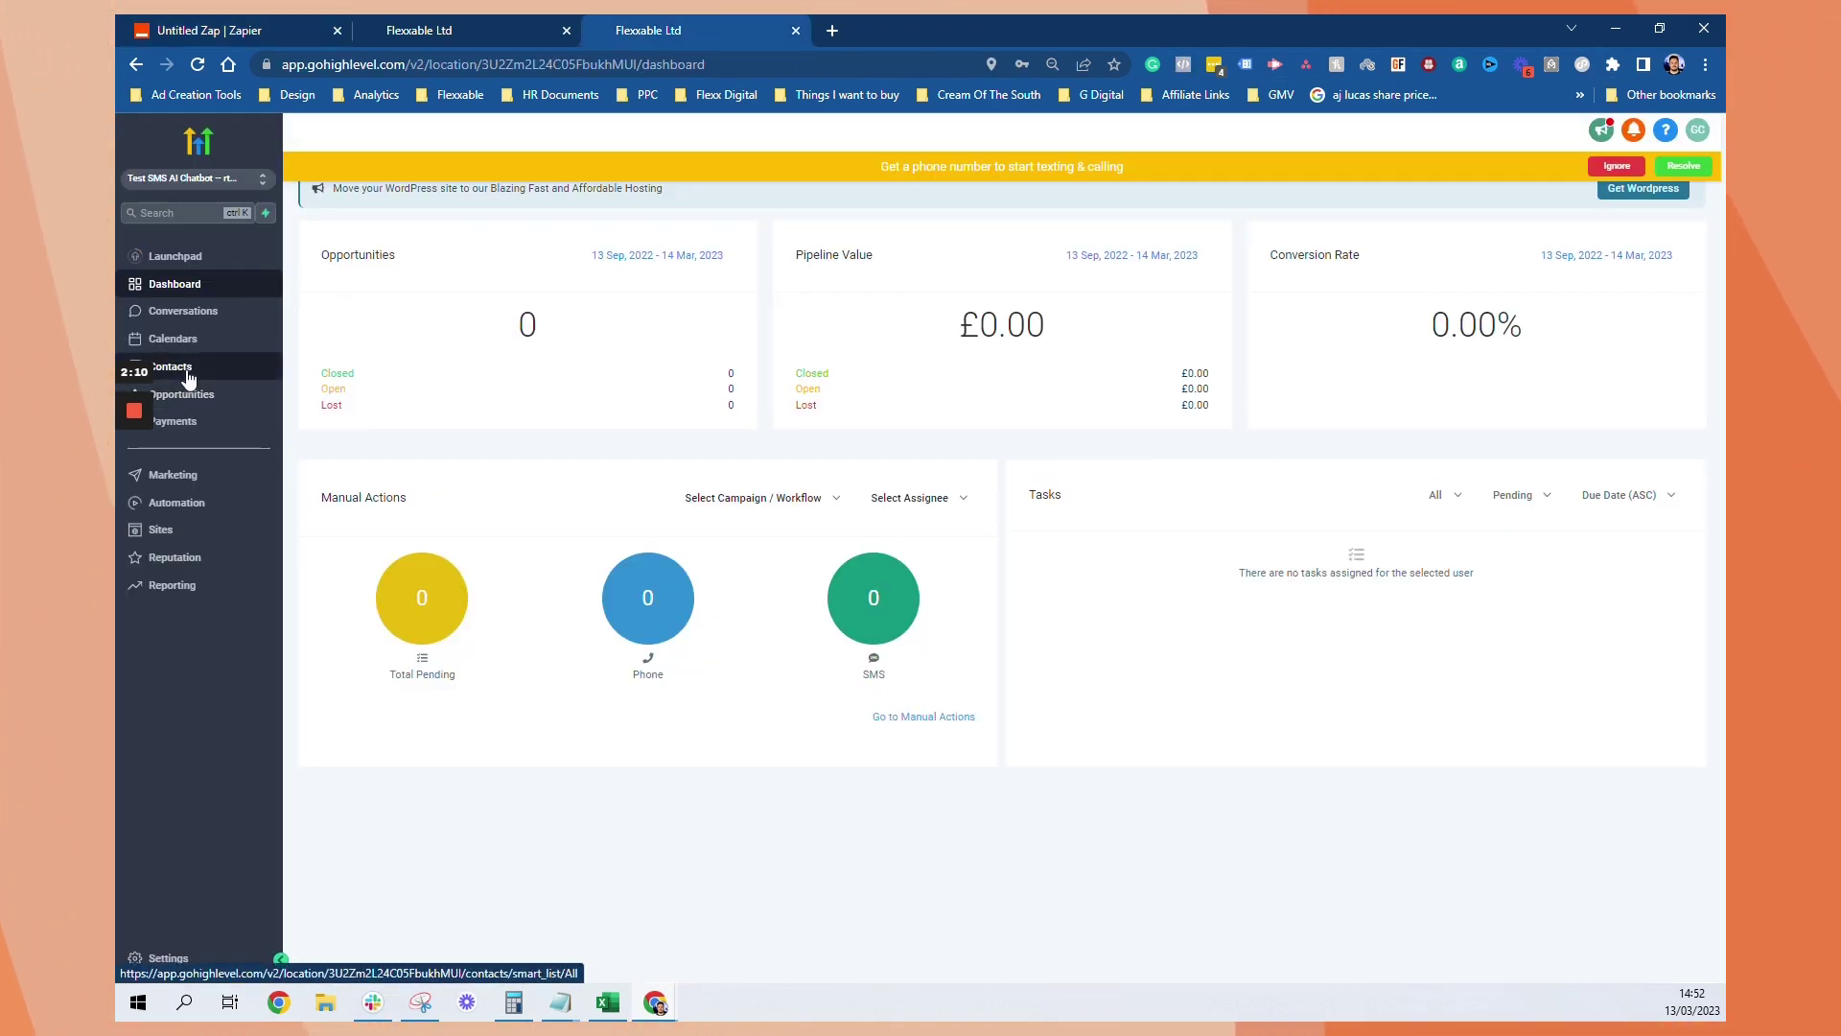
left_click(144, 368)
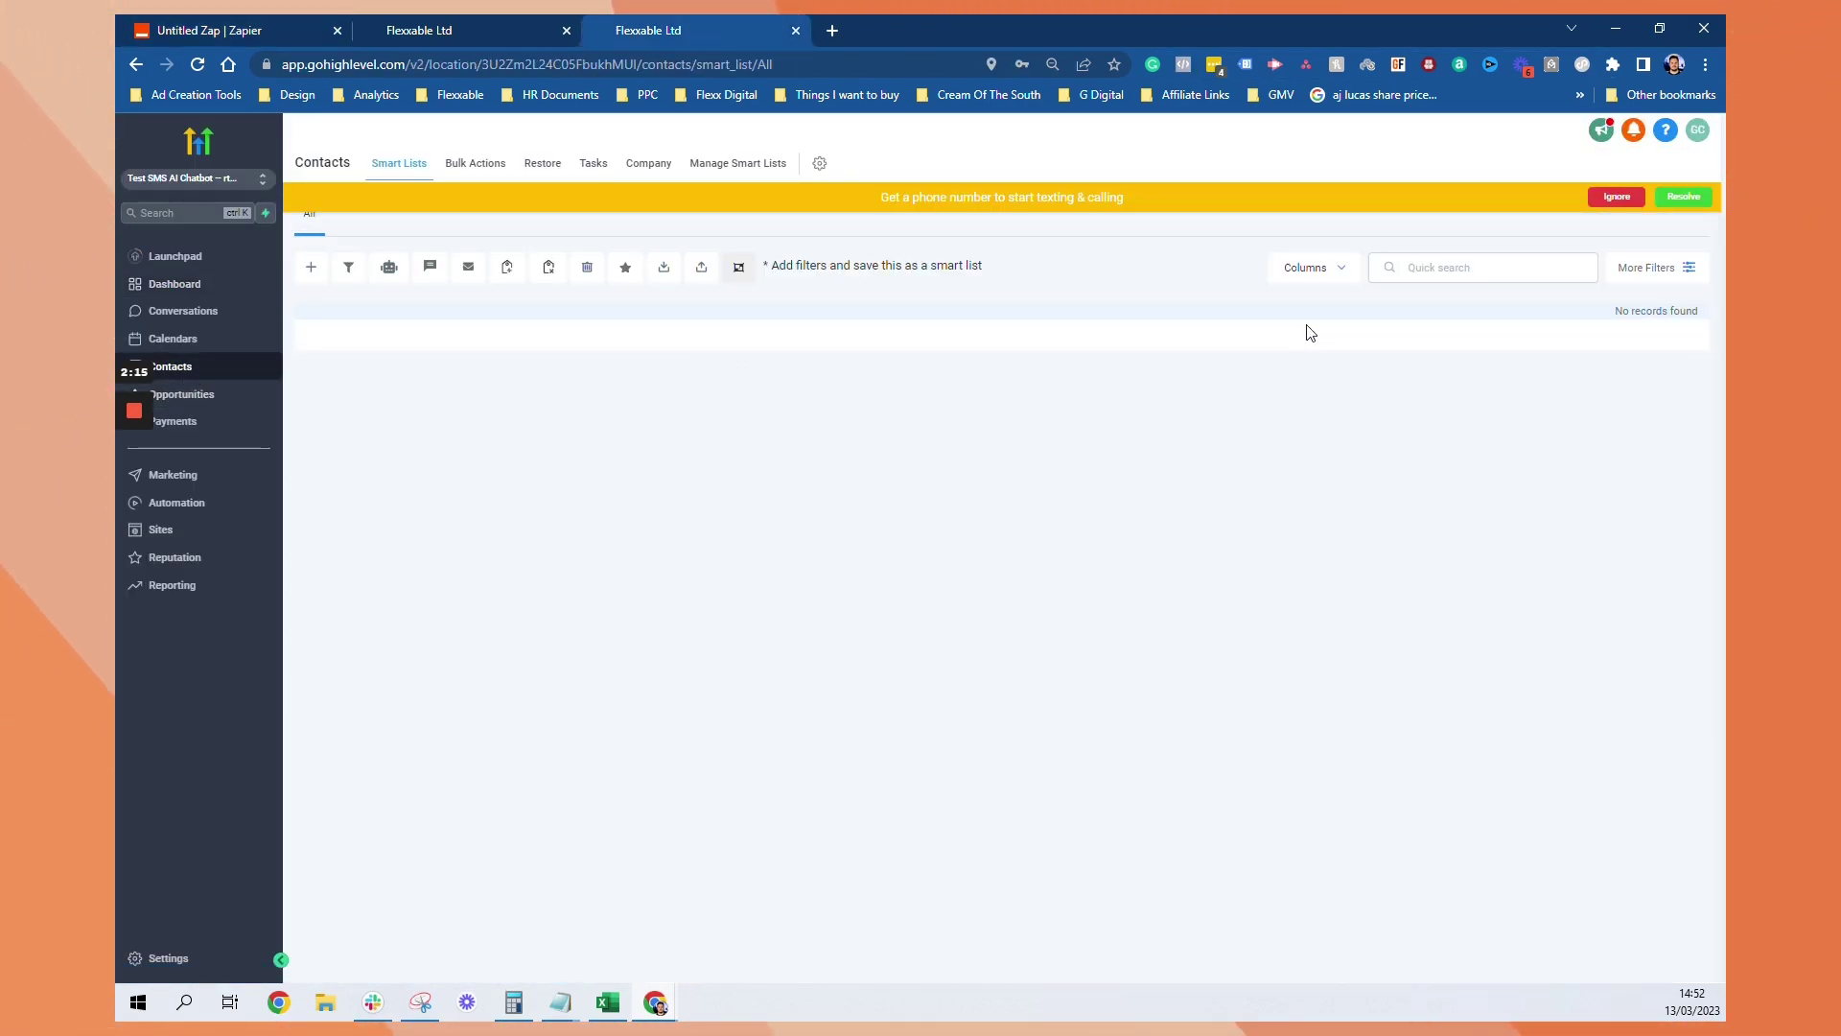
left_click(311, 267)
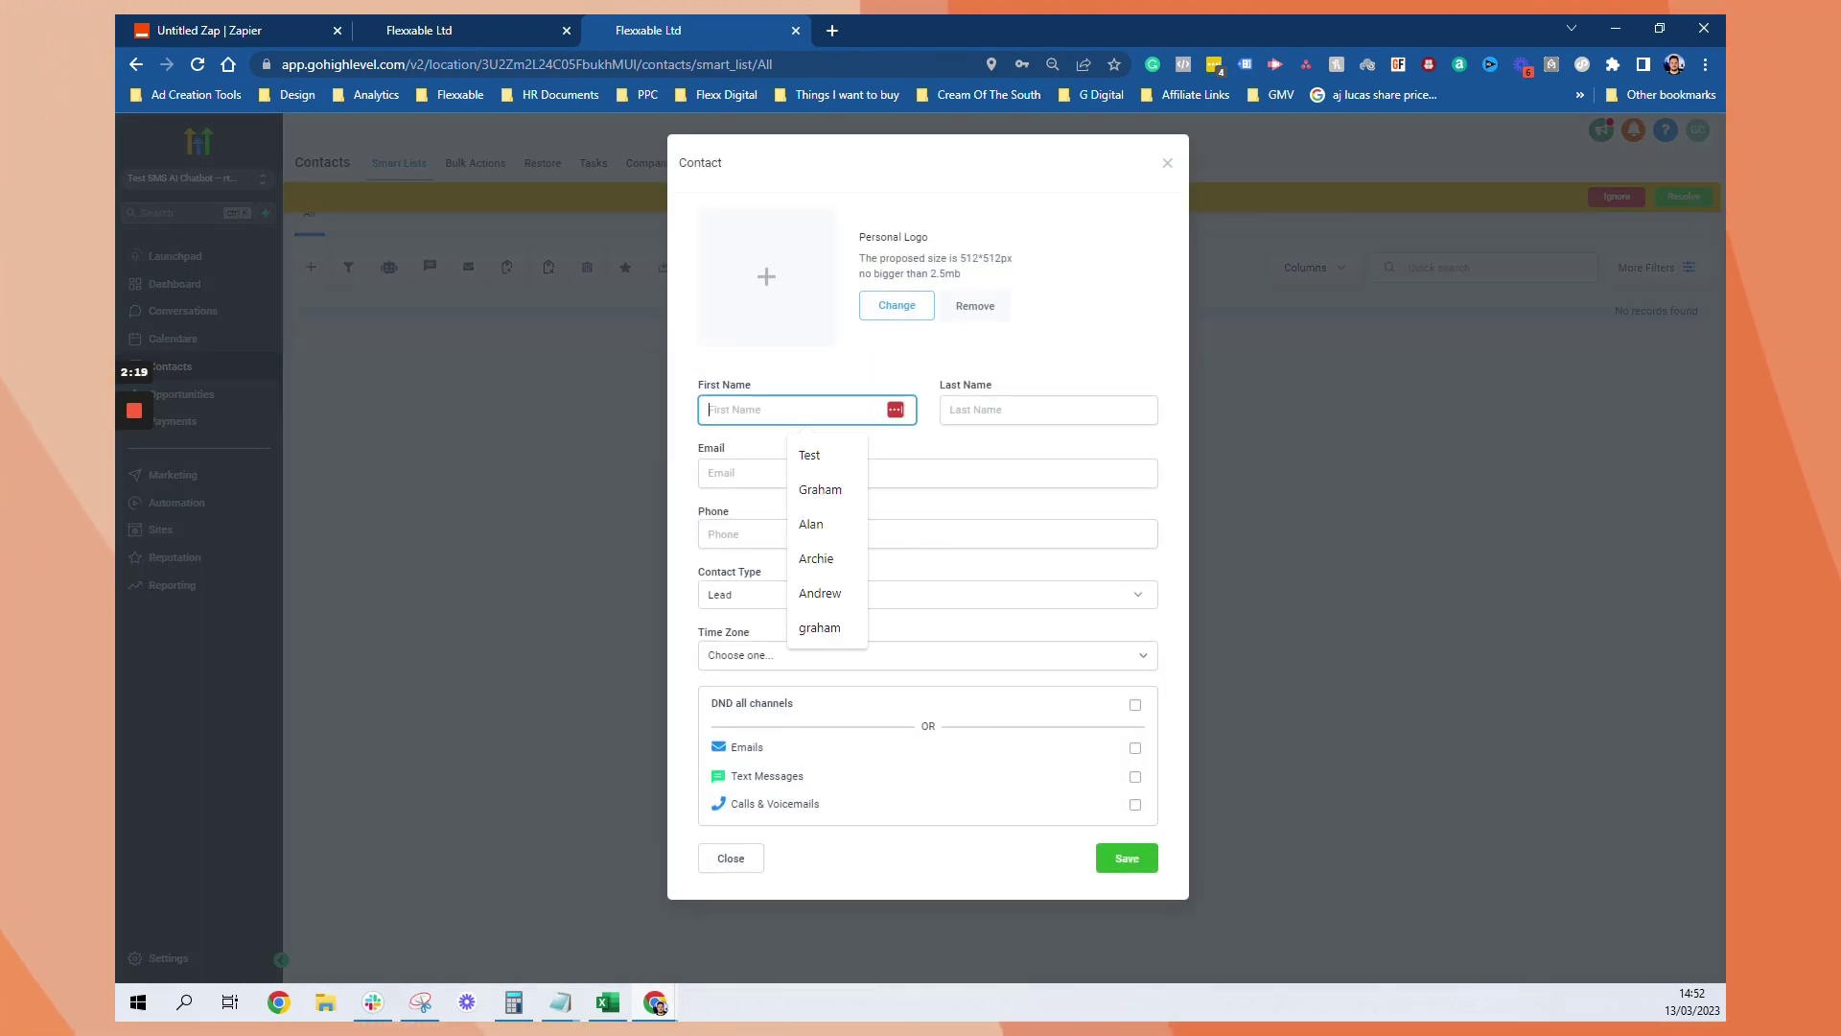
type("Graham")
key("Tab")
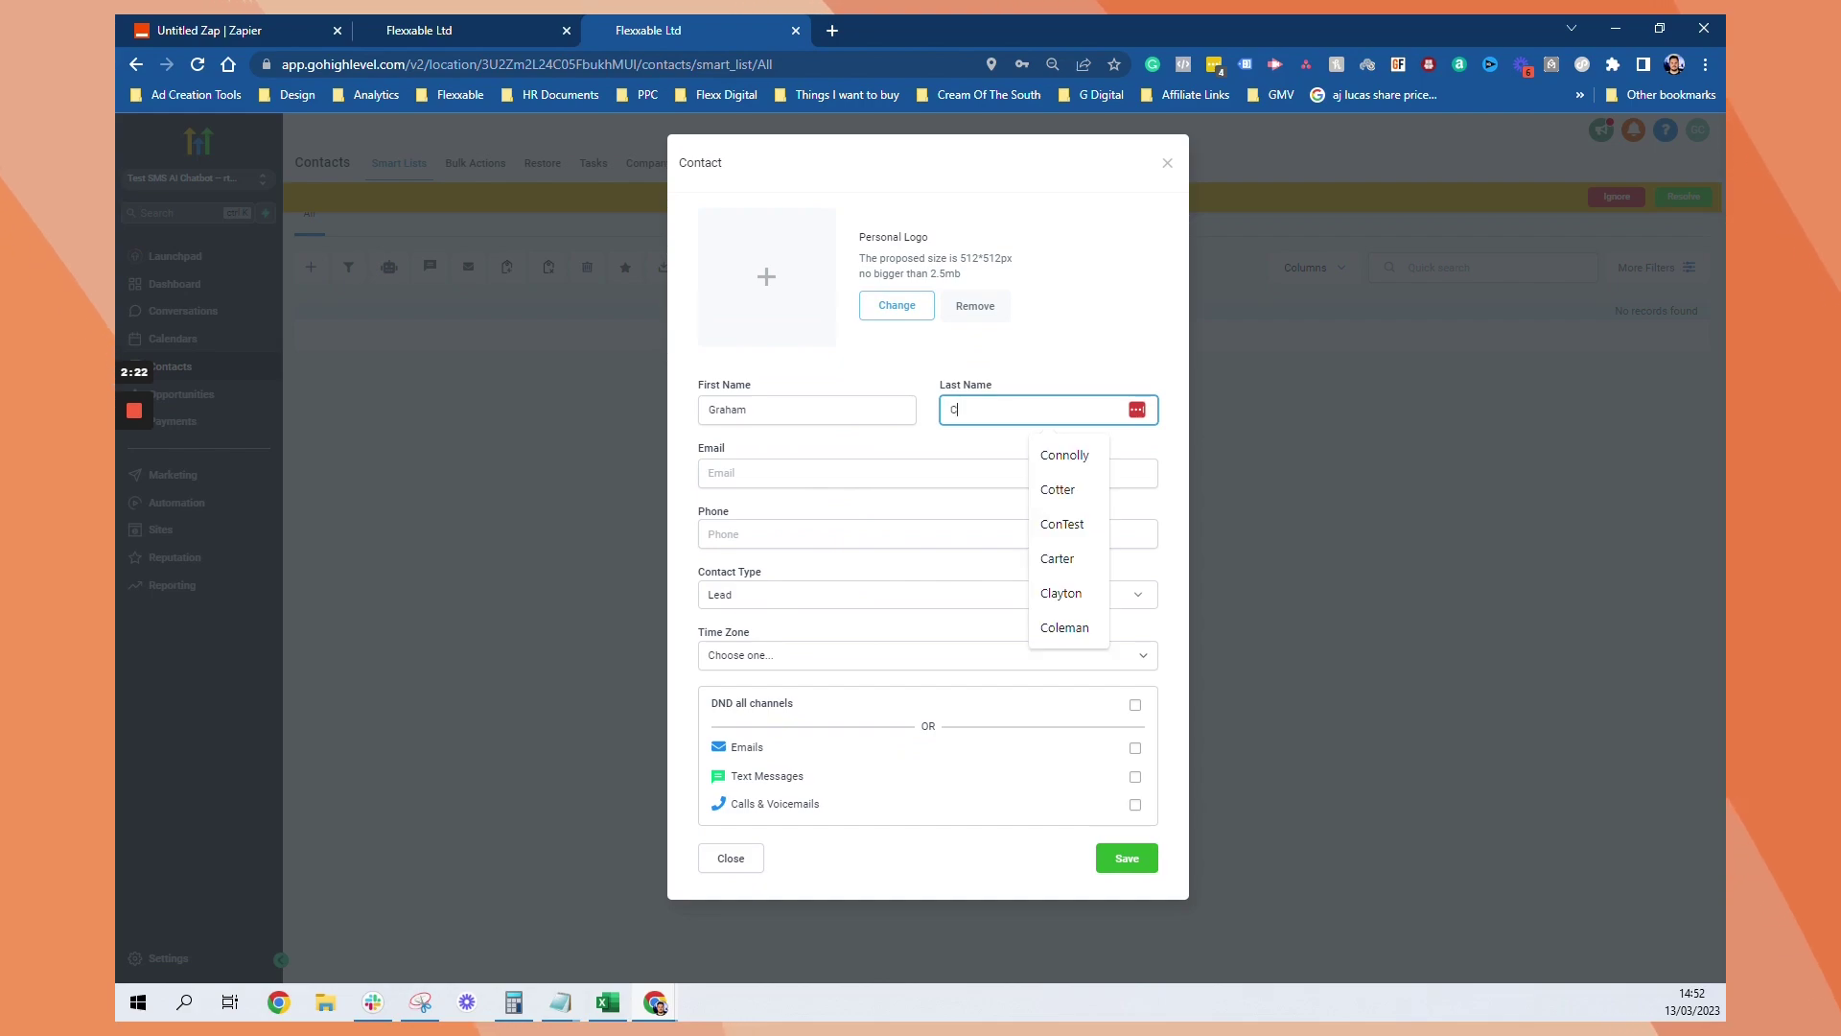
left_click(806, 473)
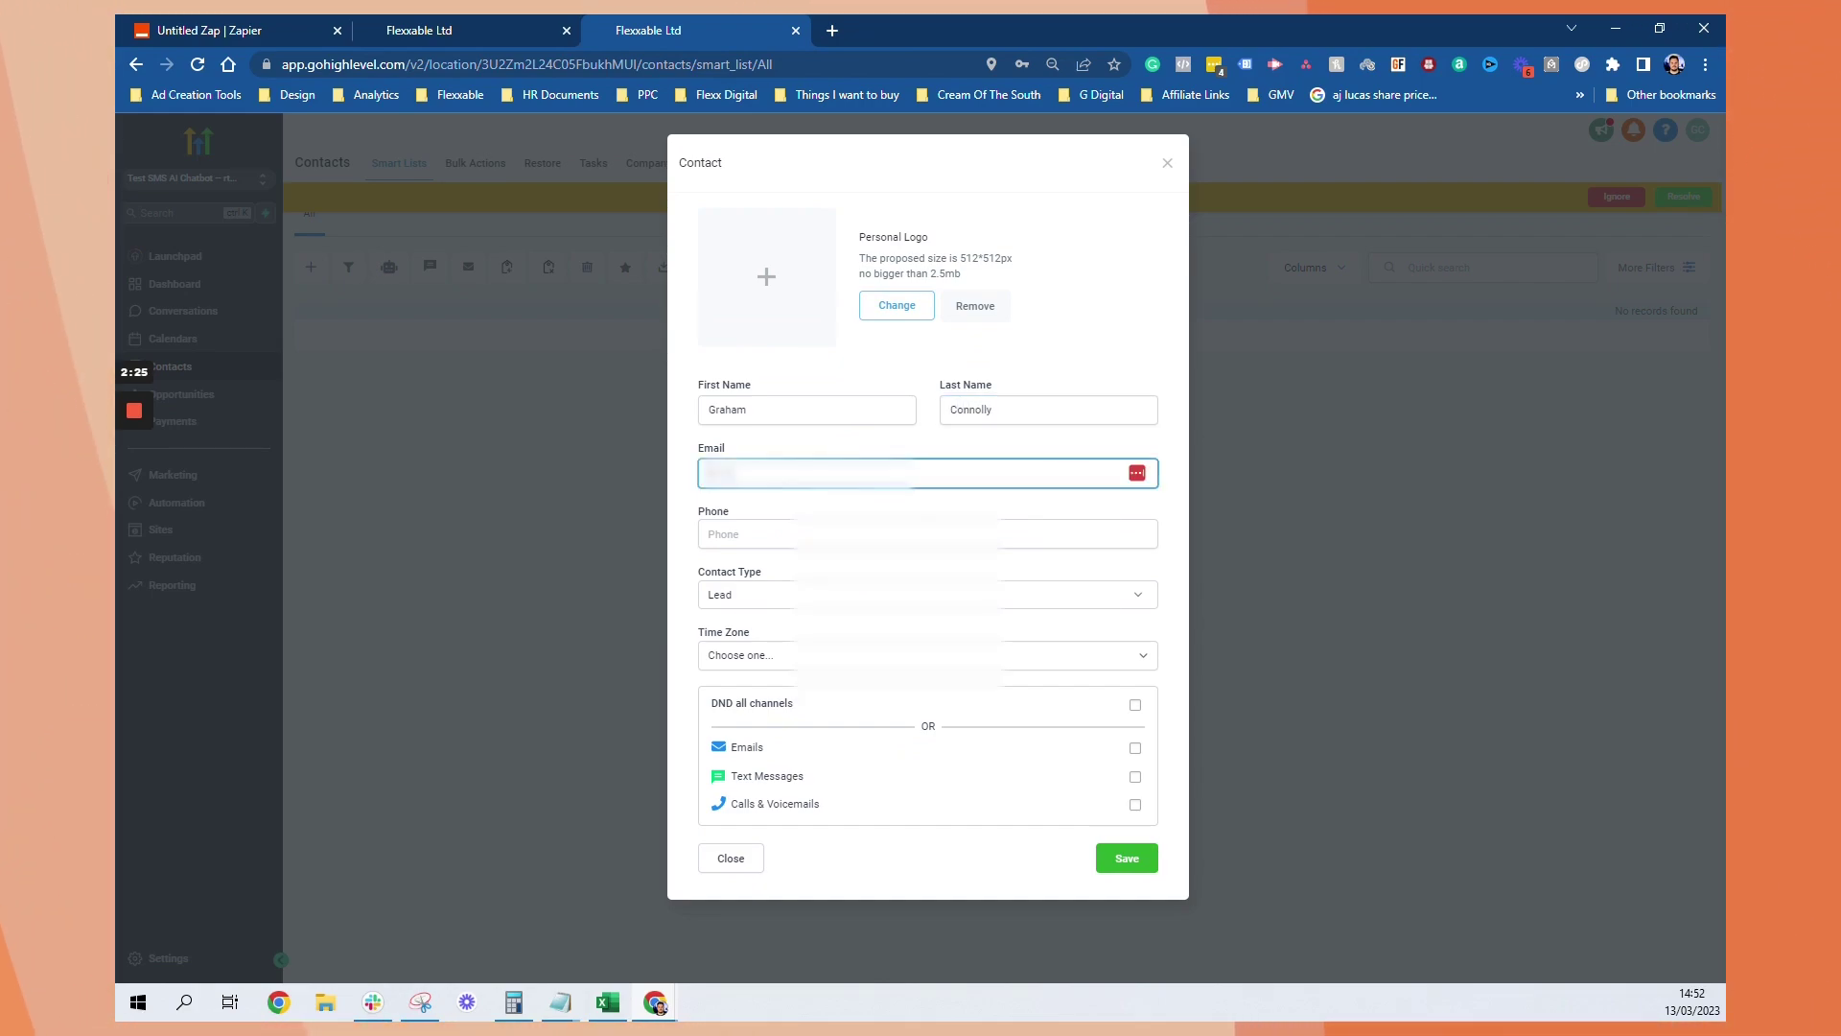
type("@flexxable.co")
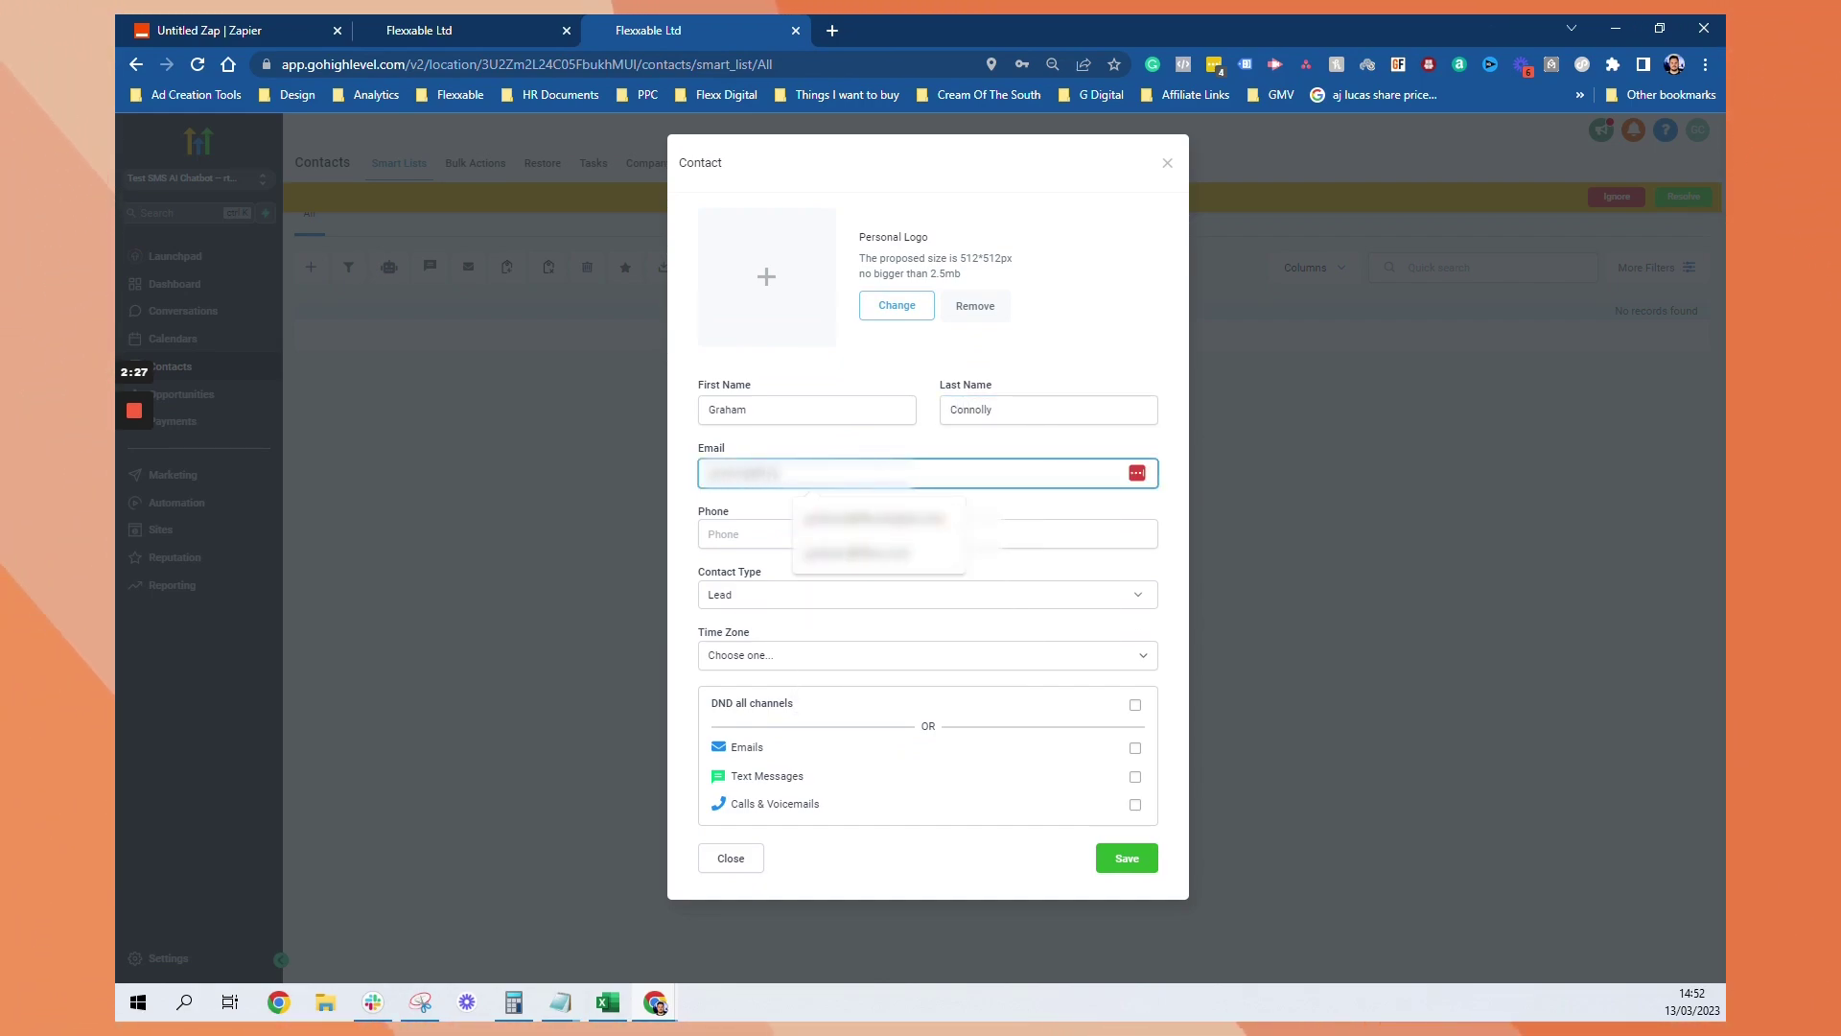
key("Tab")
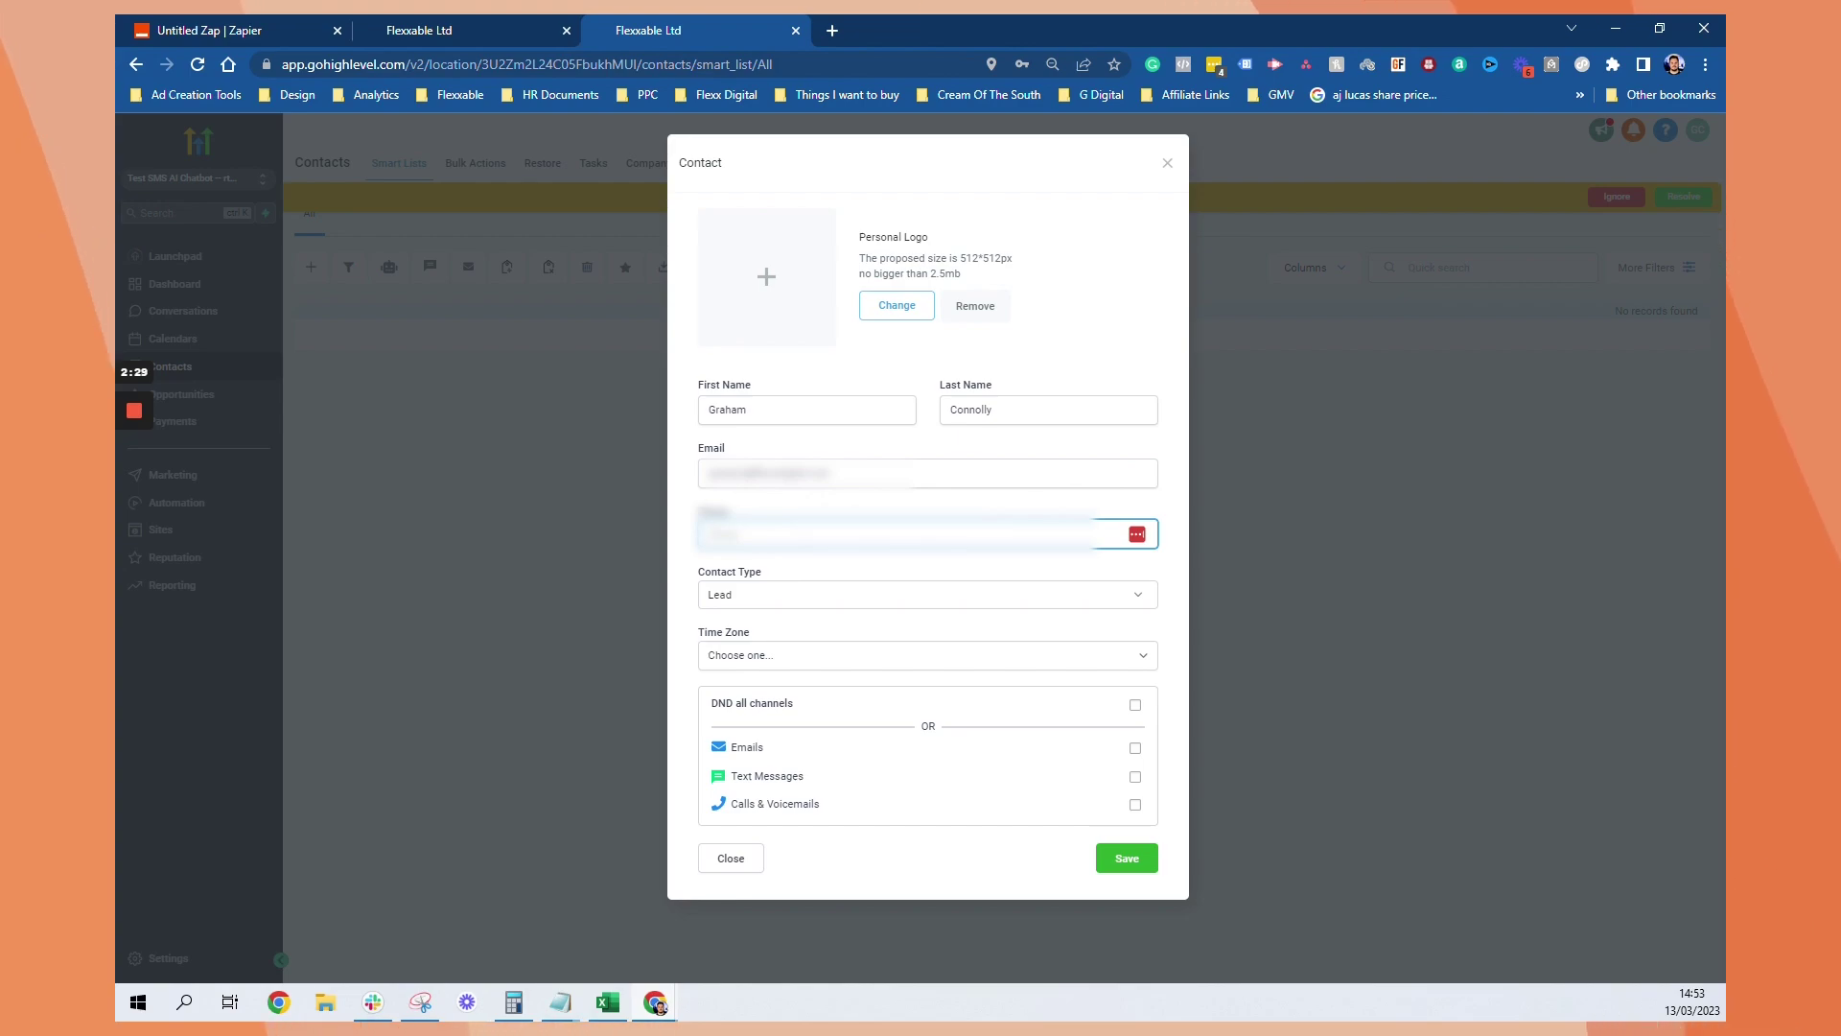
type("07123456789")
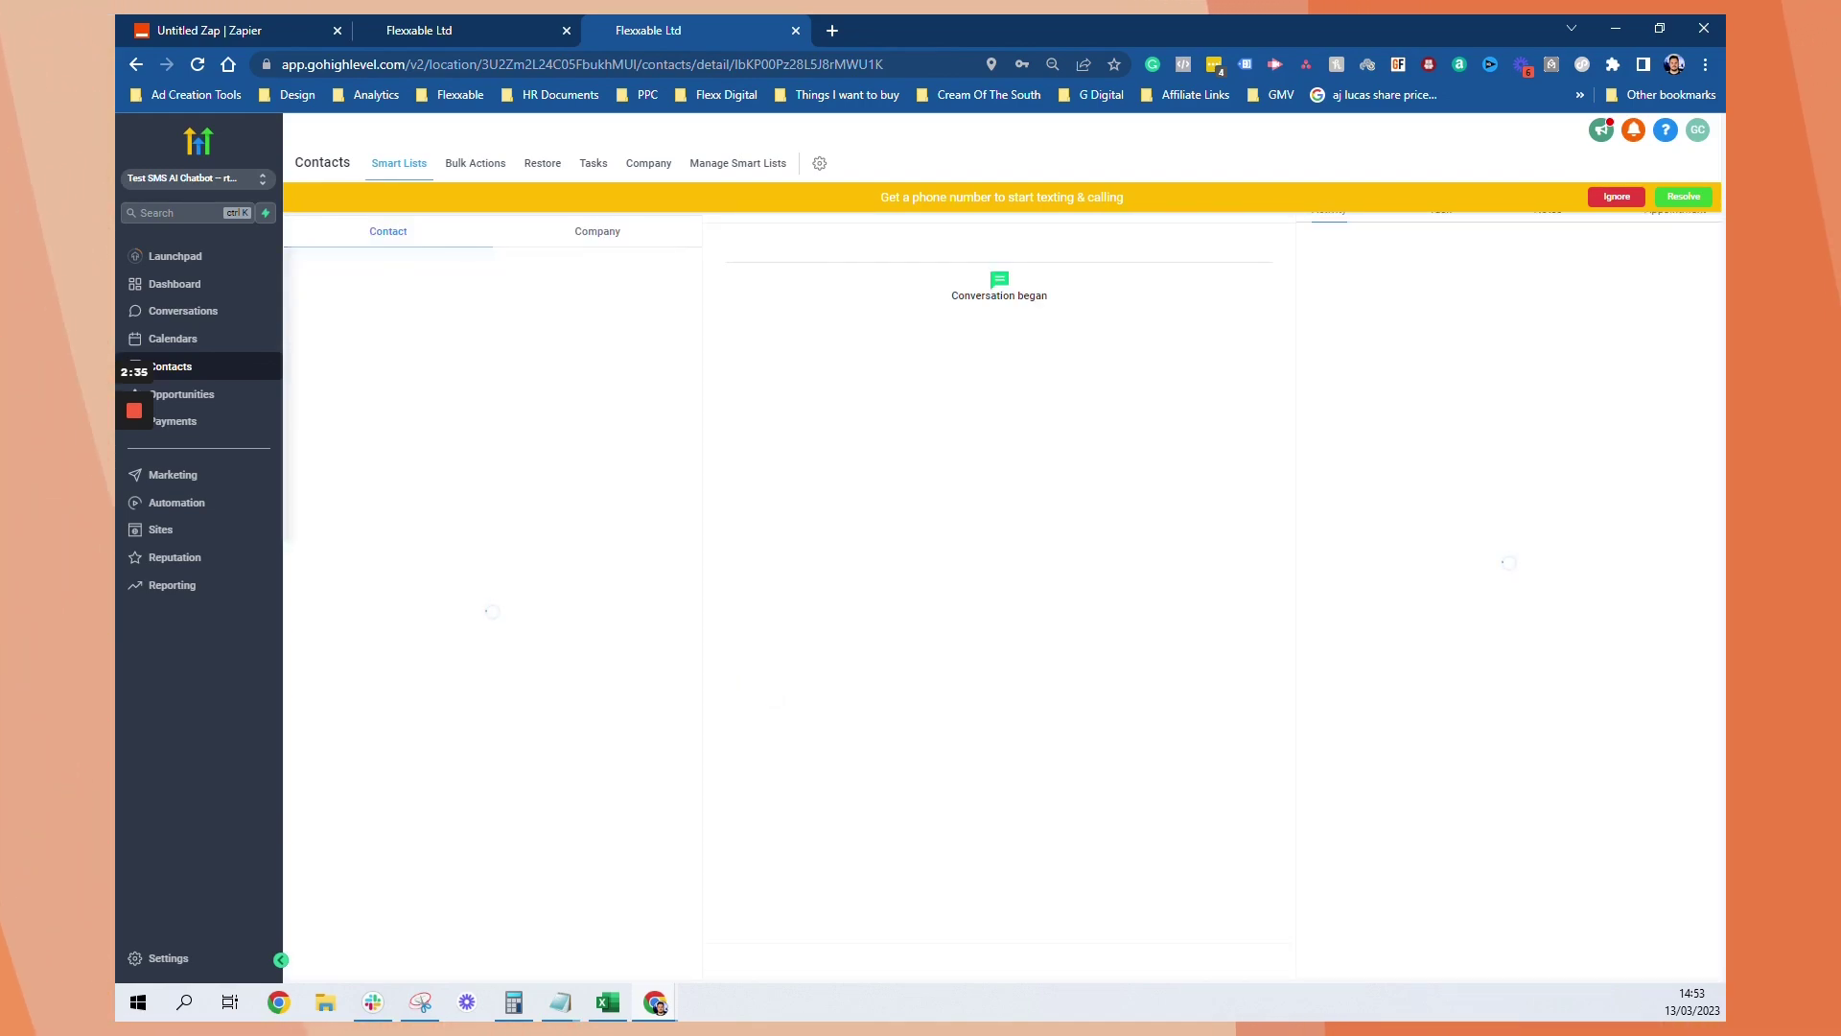
Add the contact to Workflow - AI Conversation Start and save the change
scroll(416, 773, "down", 3)
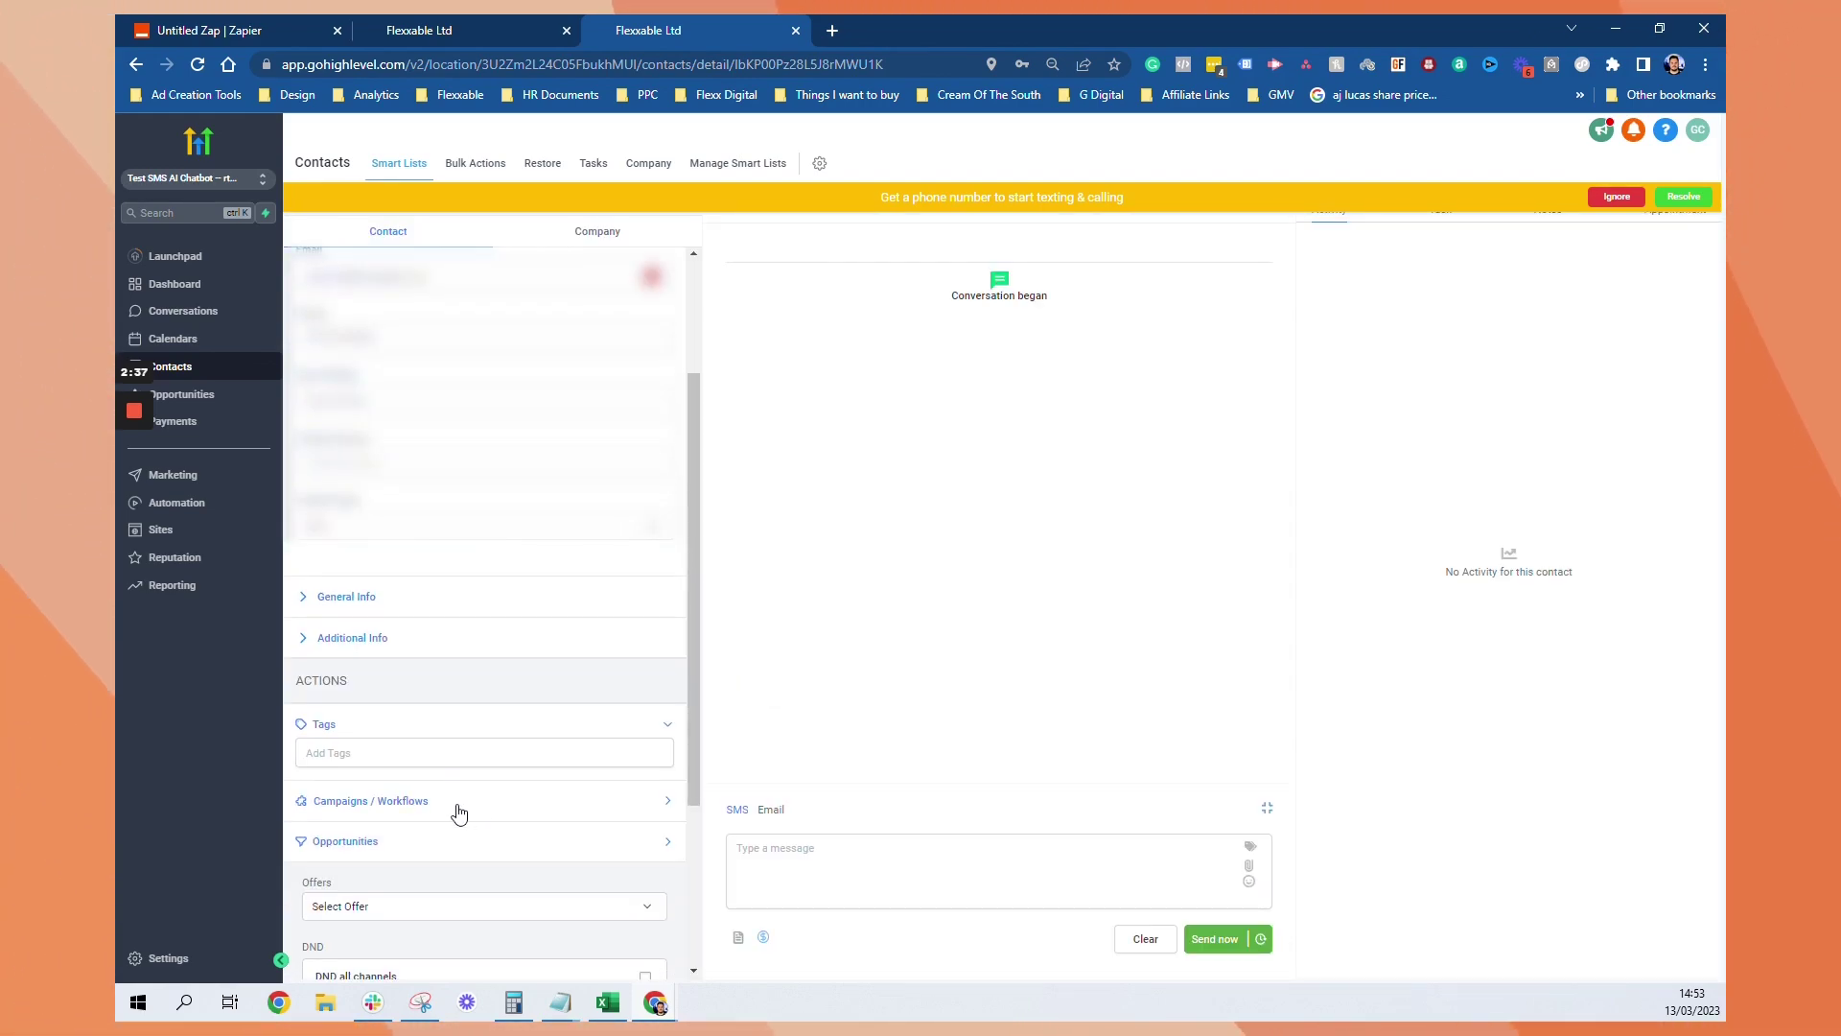
left_click(430, 815)
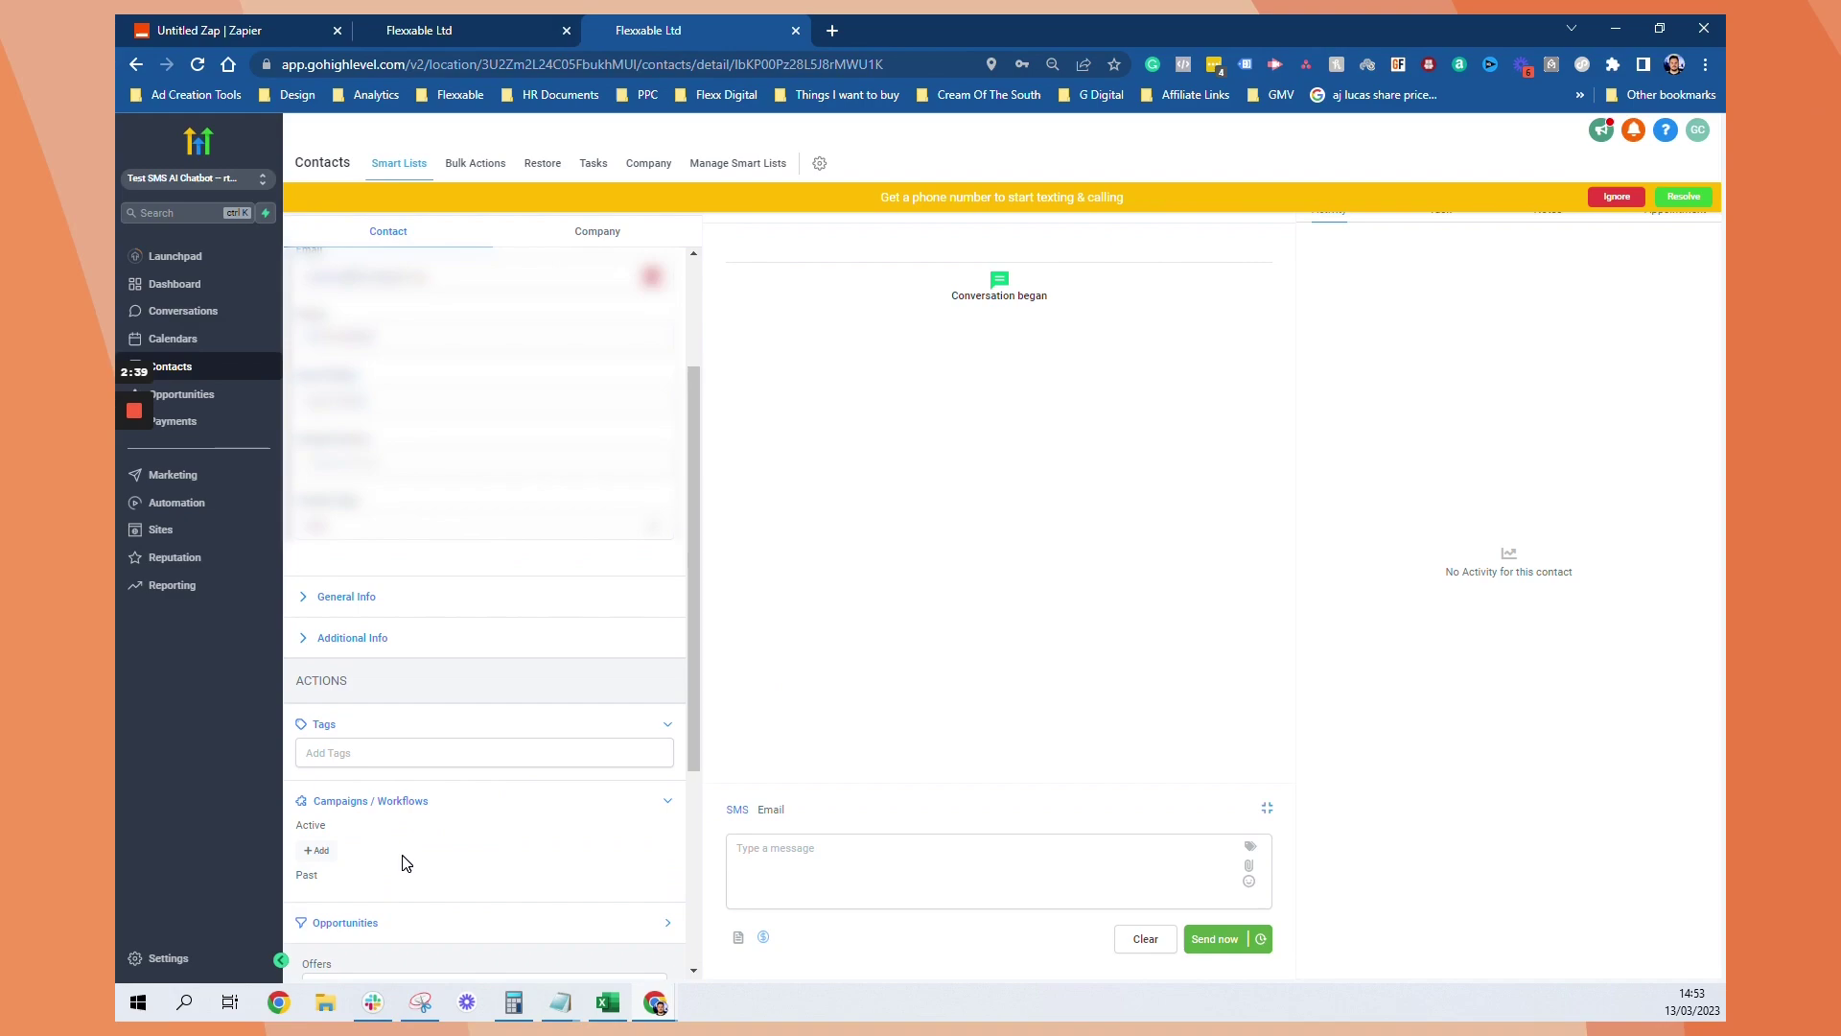
scroll(403, 863, "down", 2)
left_click(321, 659)
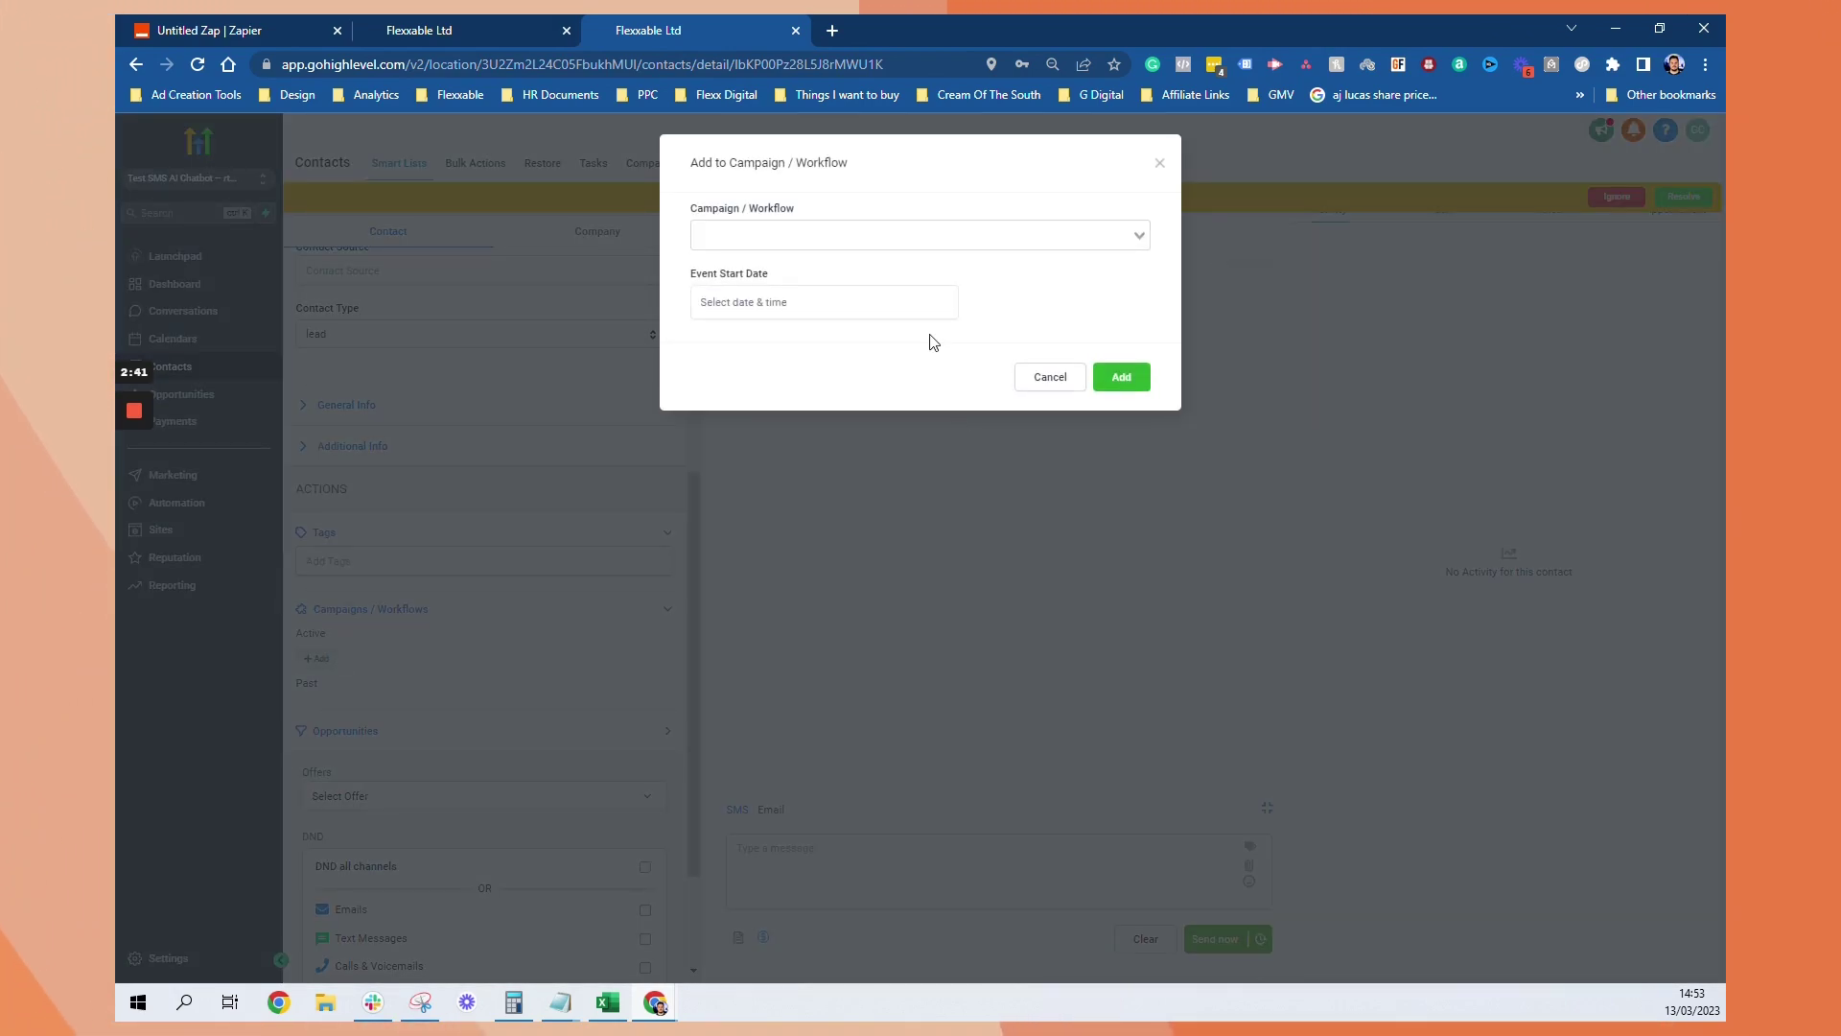
left_click(856, 234)
left_click(851, 346)
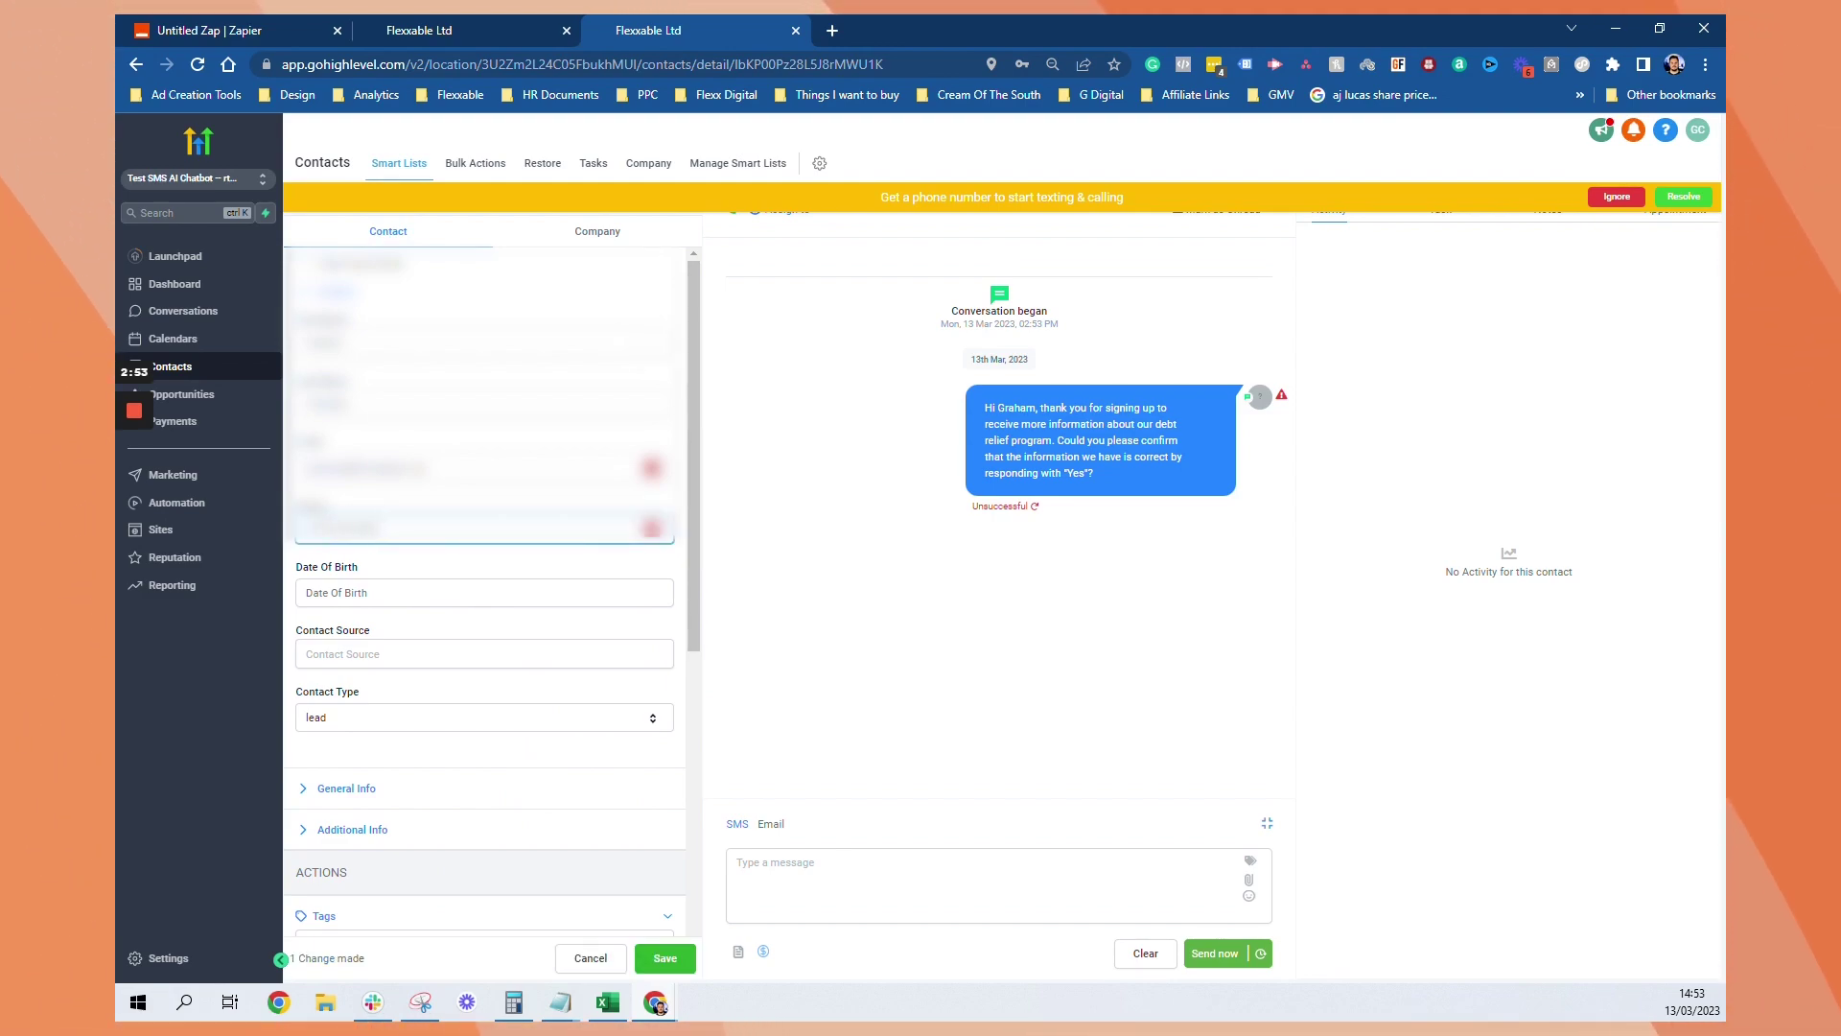
left_click(666, 958)
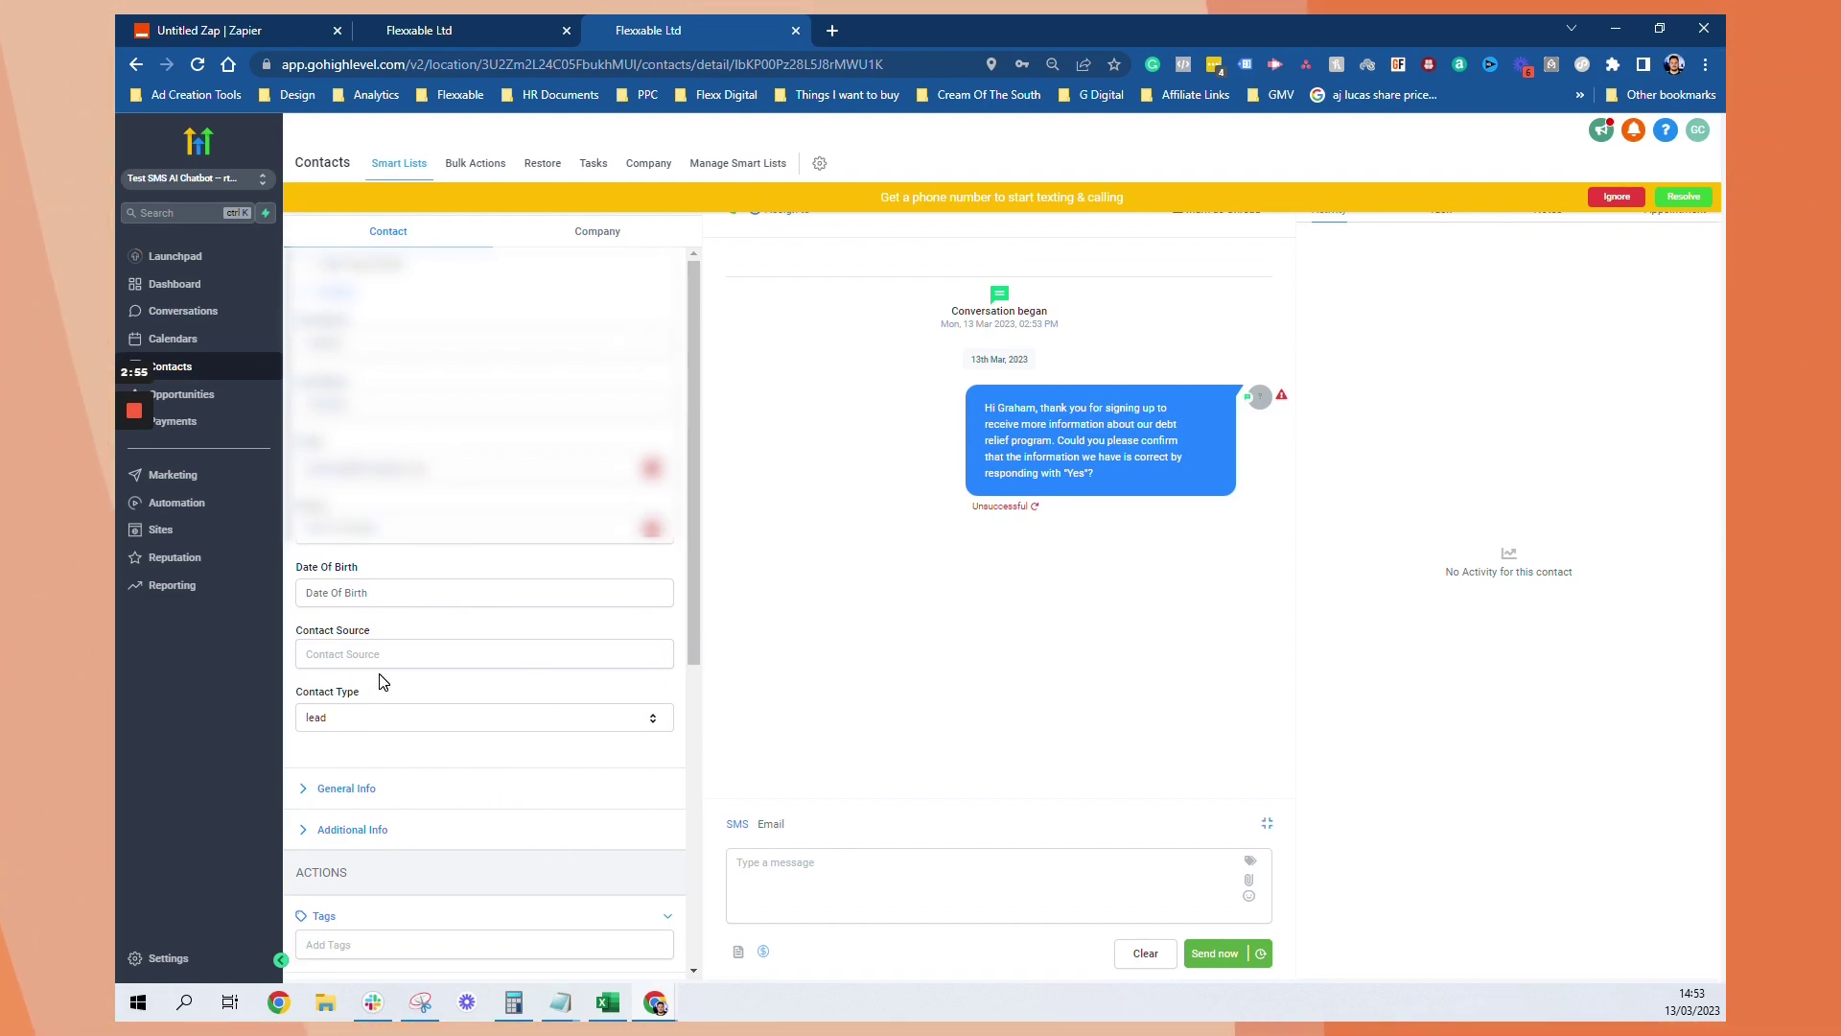
Remove the contact from AI Conversation Start and re-add it to retrigger the opening text
scroll(463, 506, "down", 5)
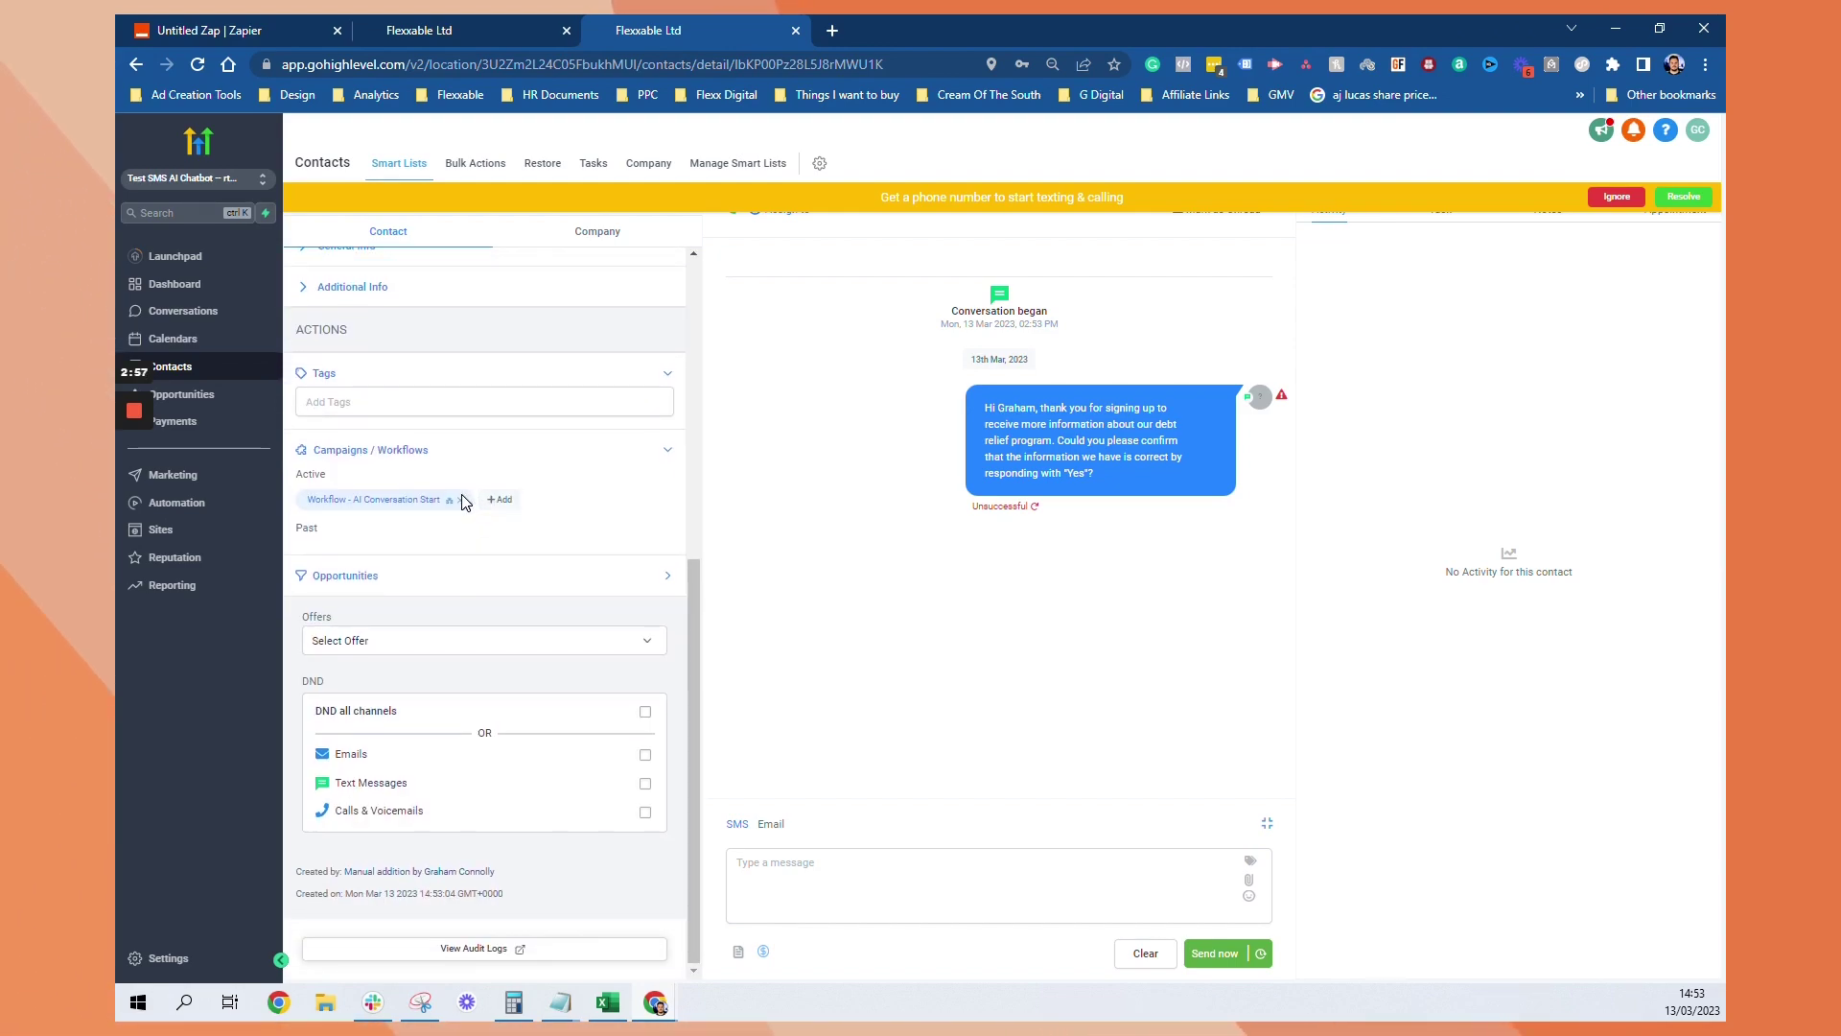
left_click(461, 500)
left_click(1155, 262)
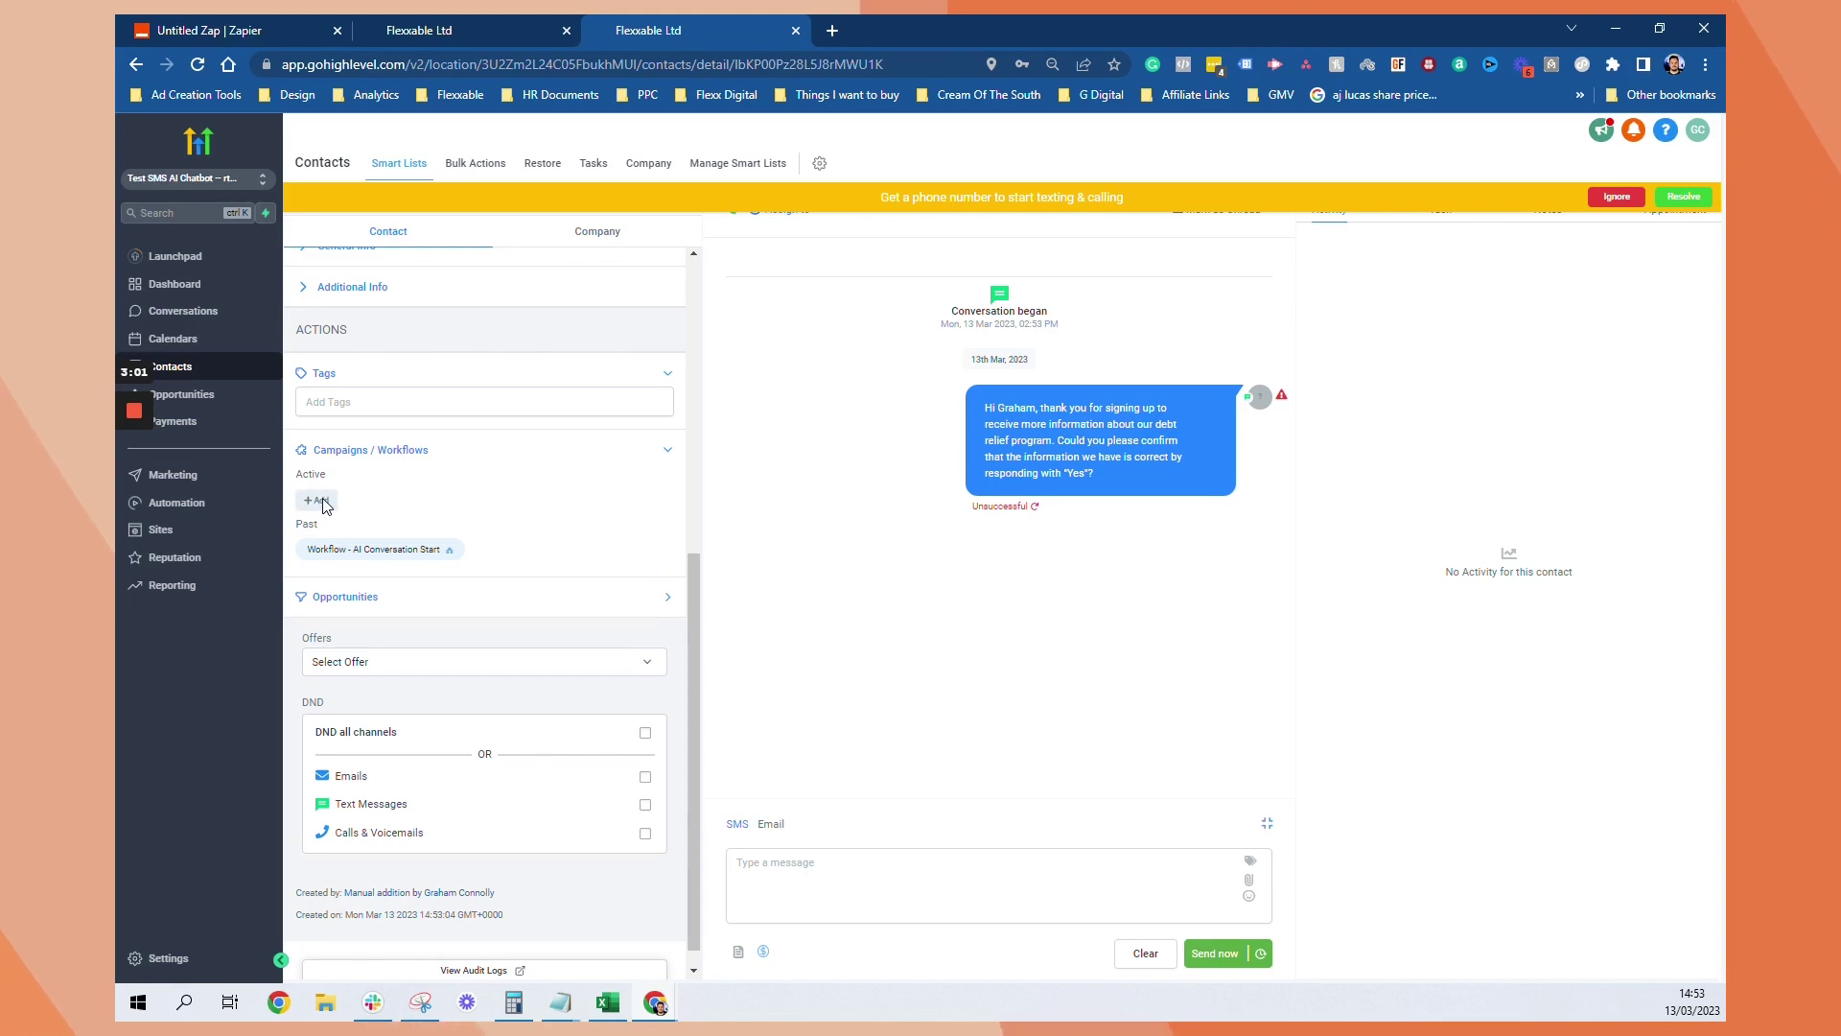
left_click(318, 500)
left_click(863, 236)
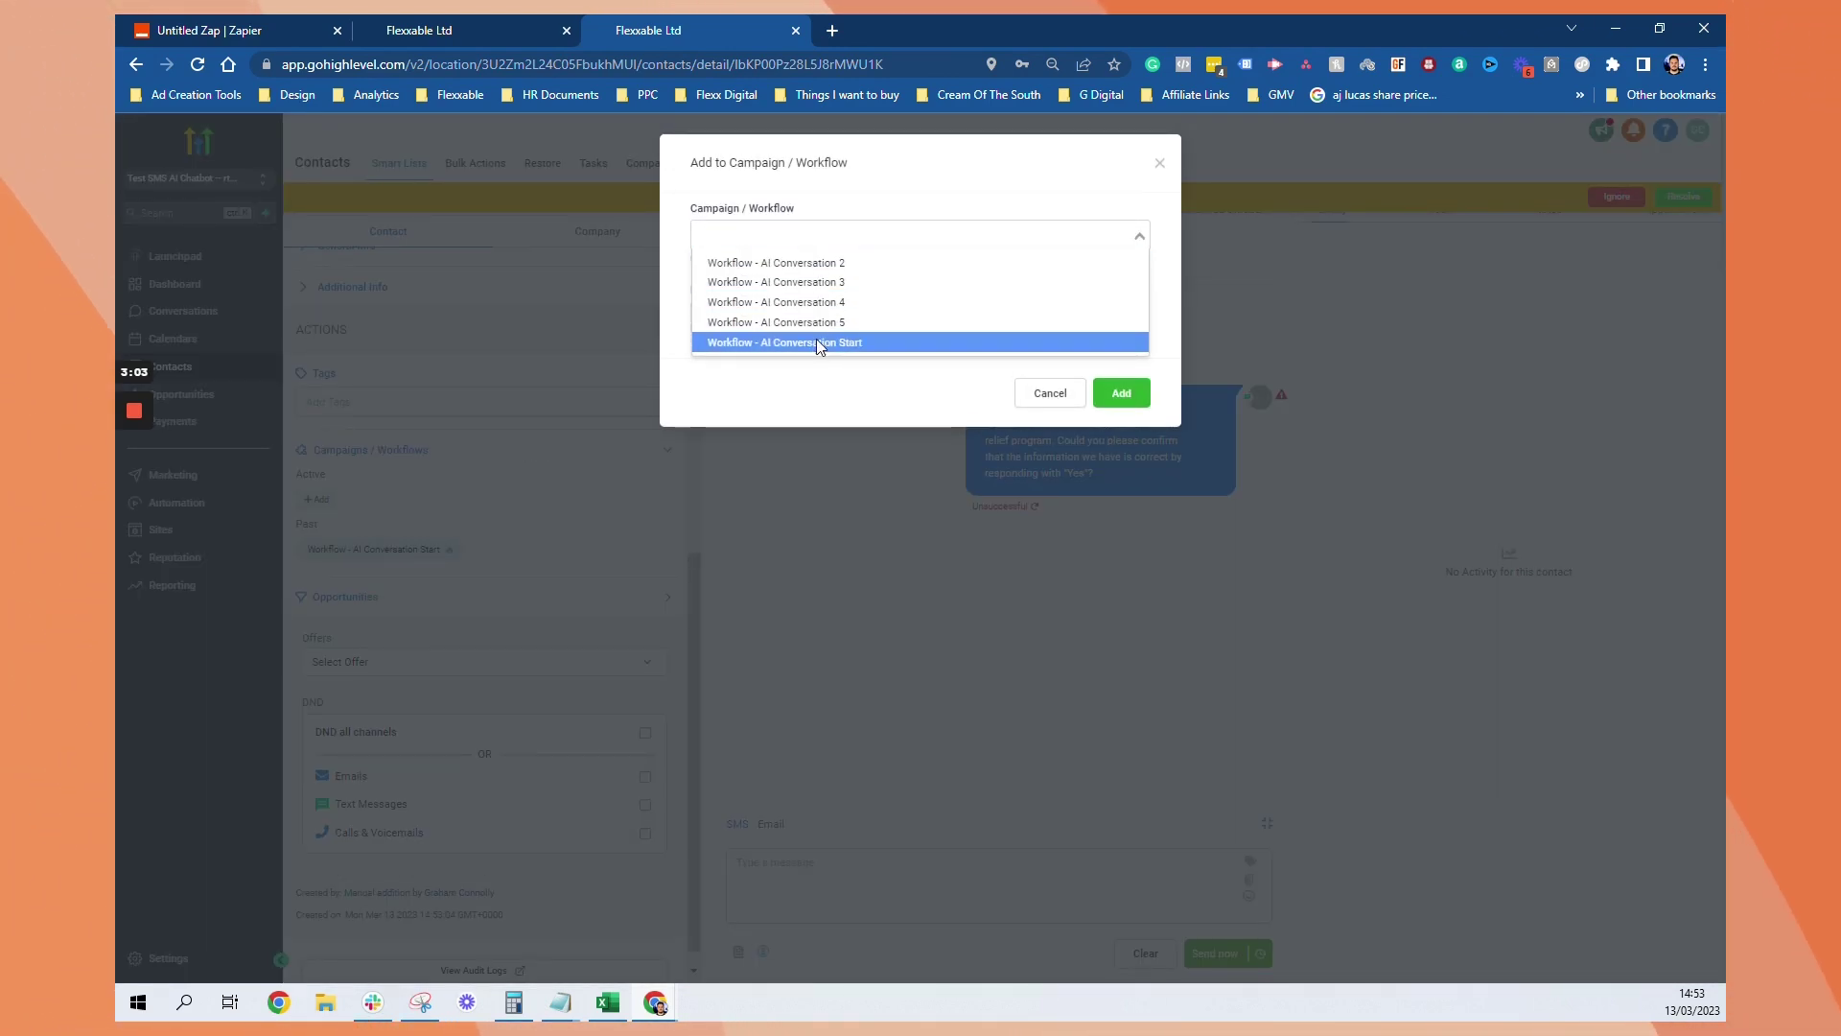
left_click(818, 344)
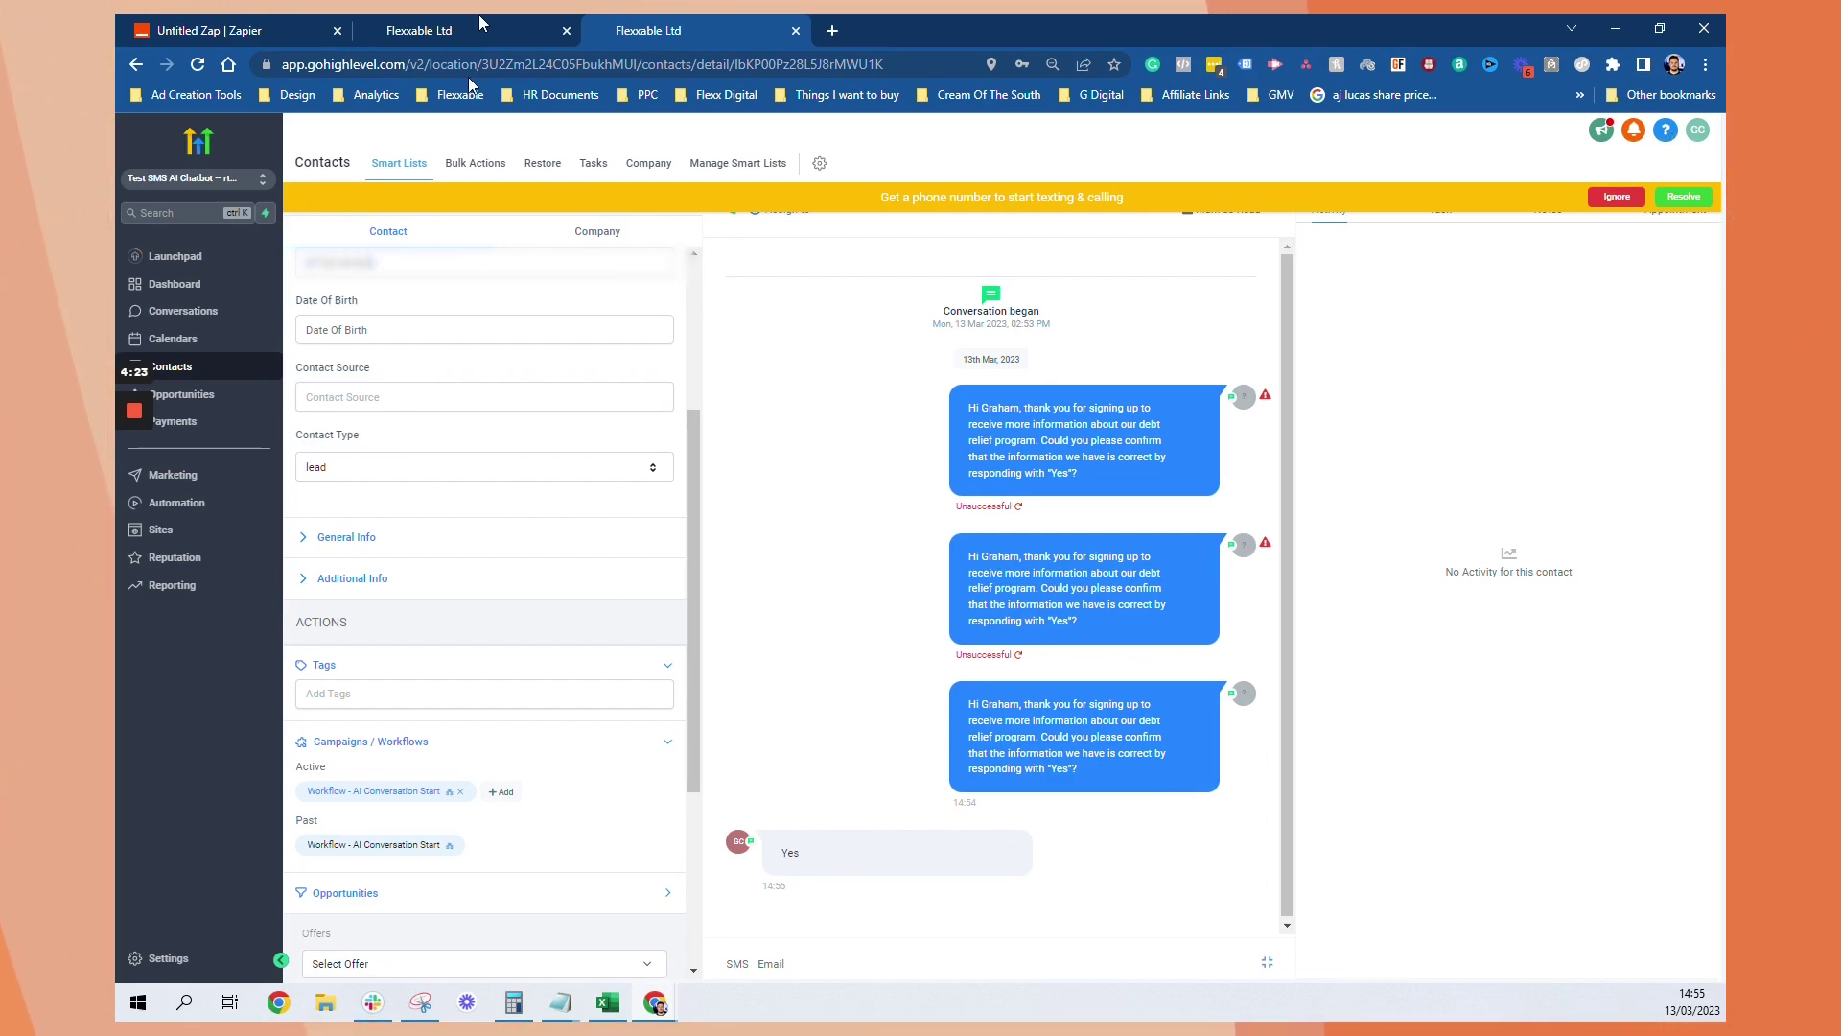
Copy the Zap's Catch Hook webhook URL and return to the GoHighLevel account
left_click(233, 22)
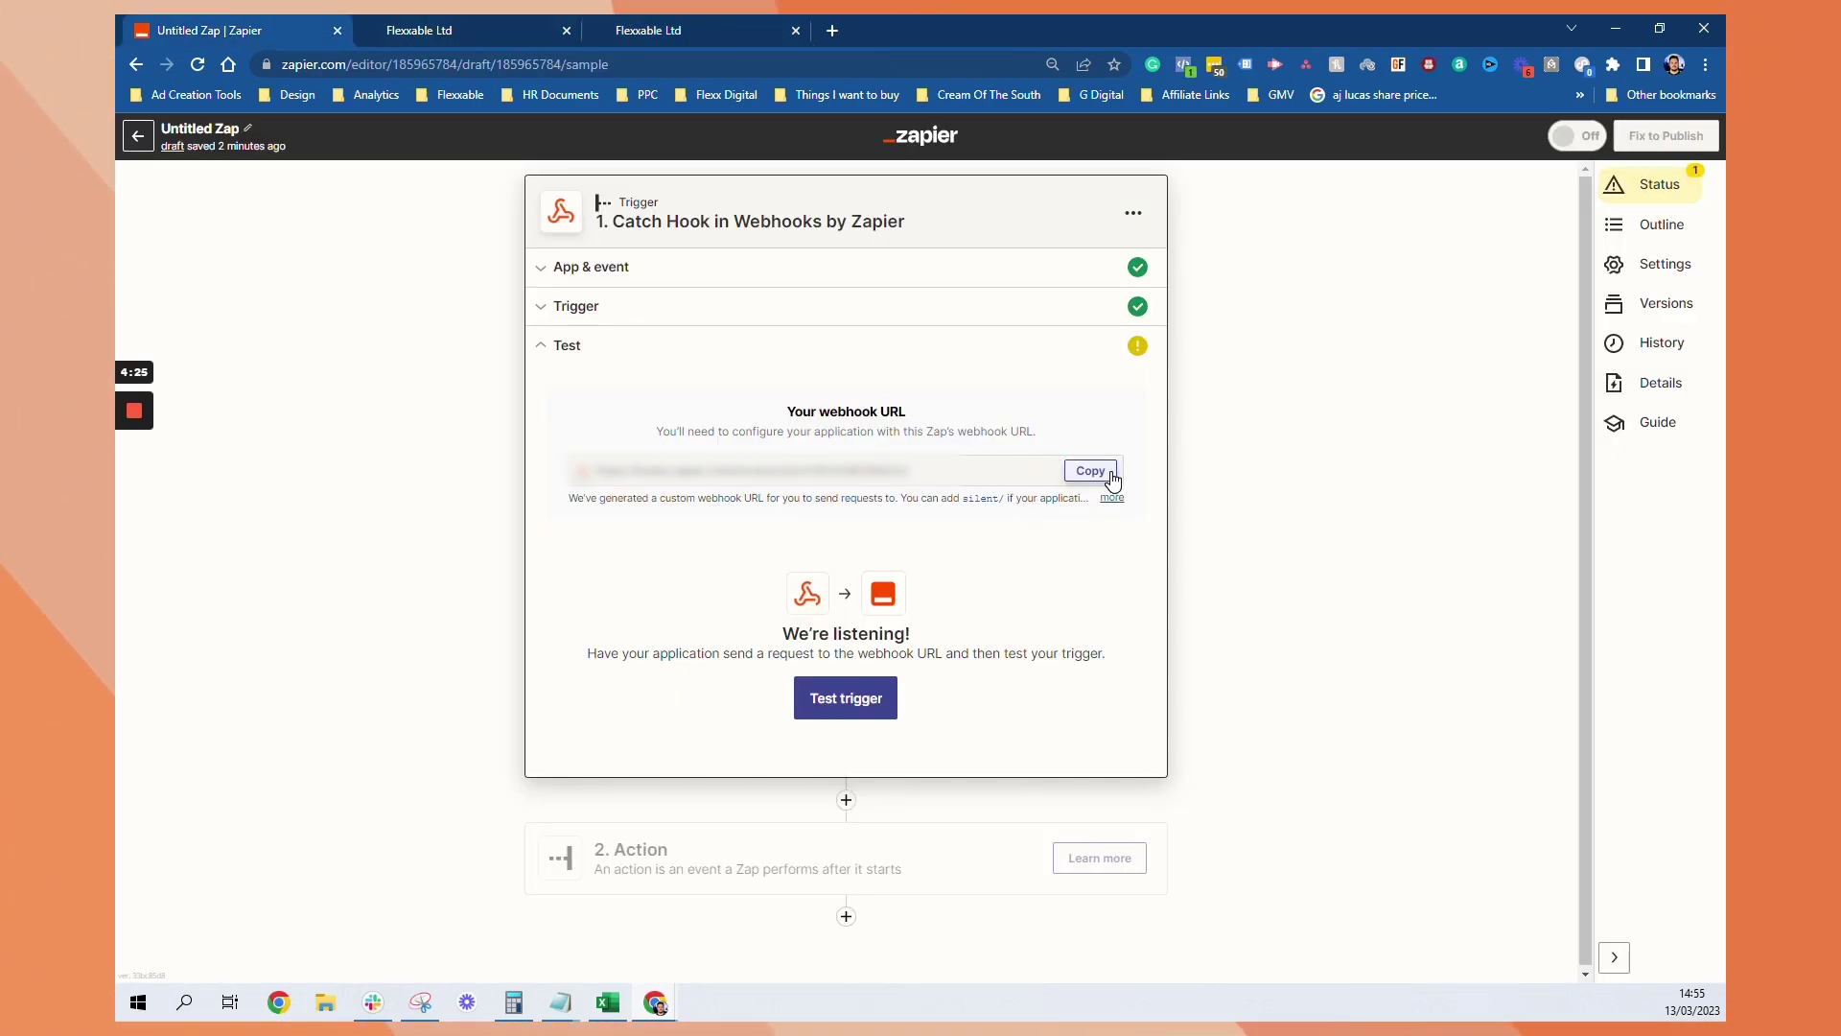
left_click(1090, 470)
left_click(631, 27)
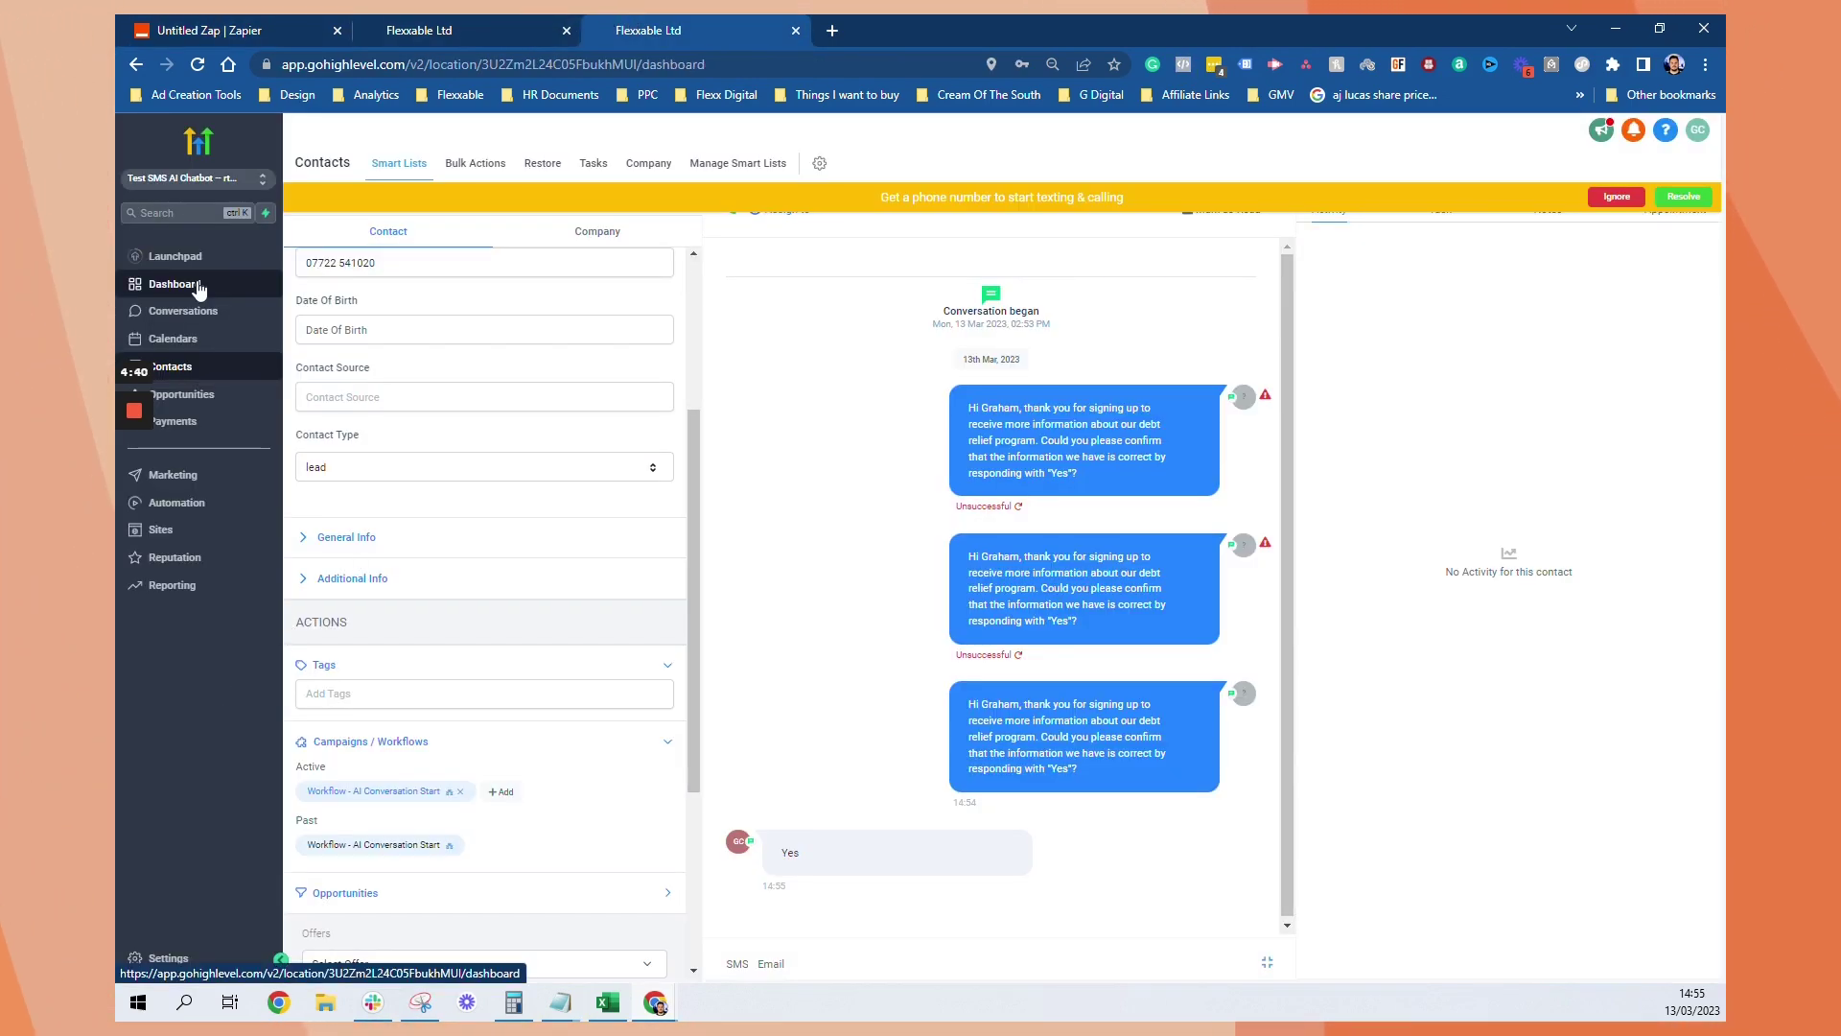
left_click(192, 284)
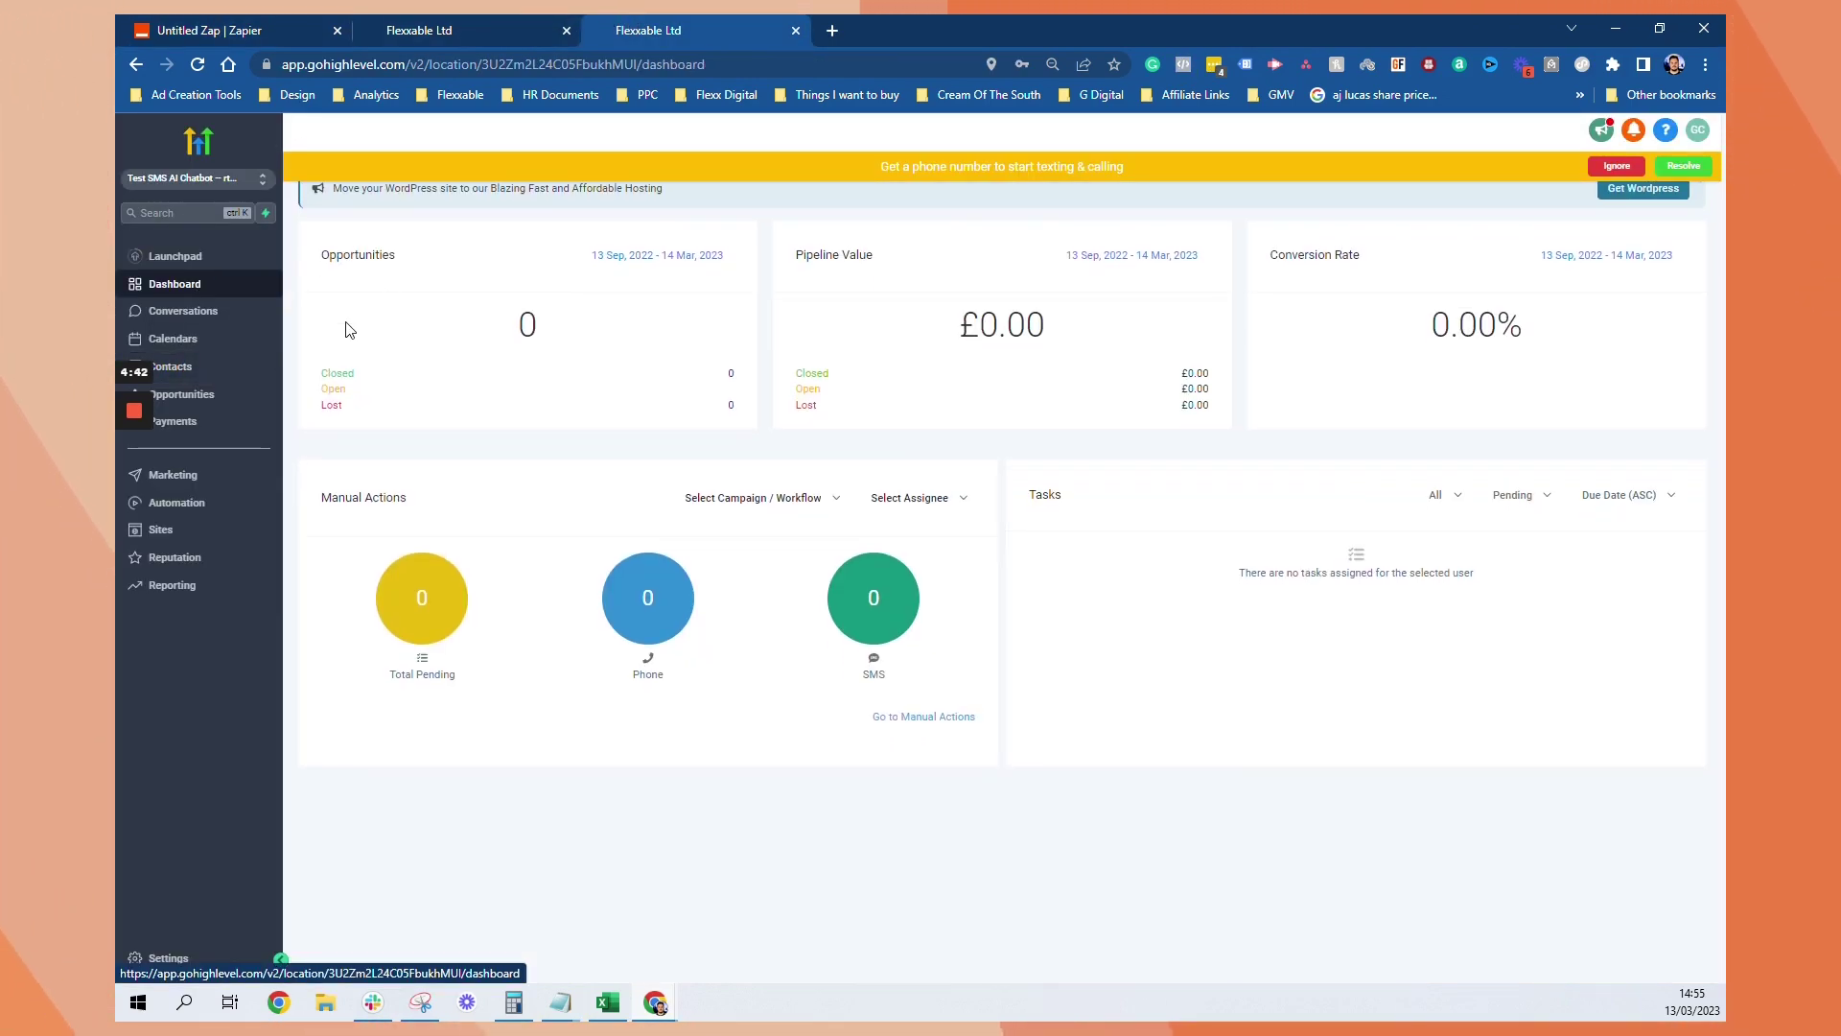
left_click(193, 371)
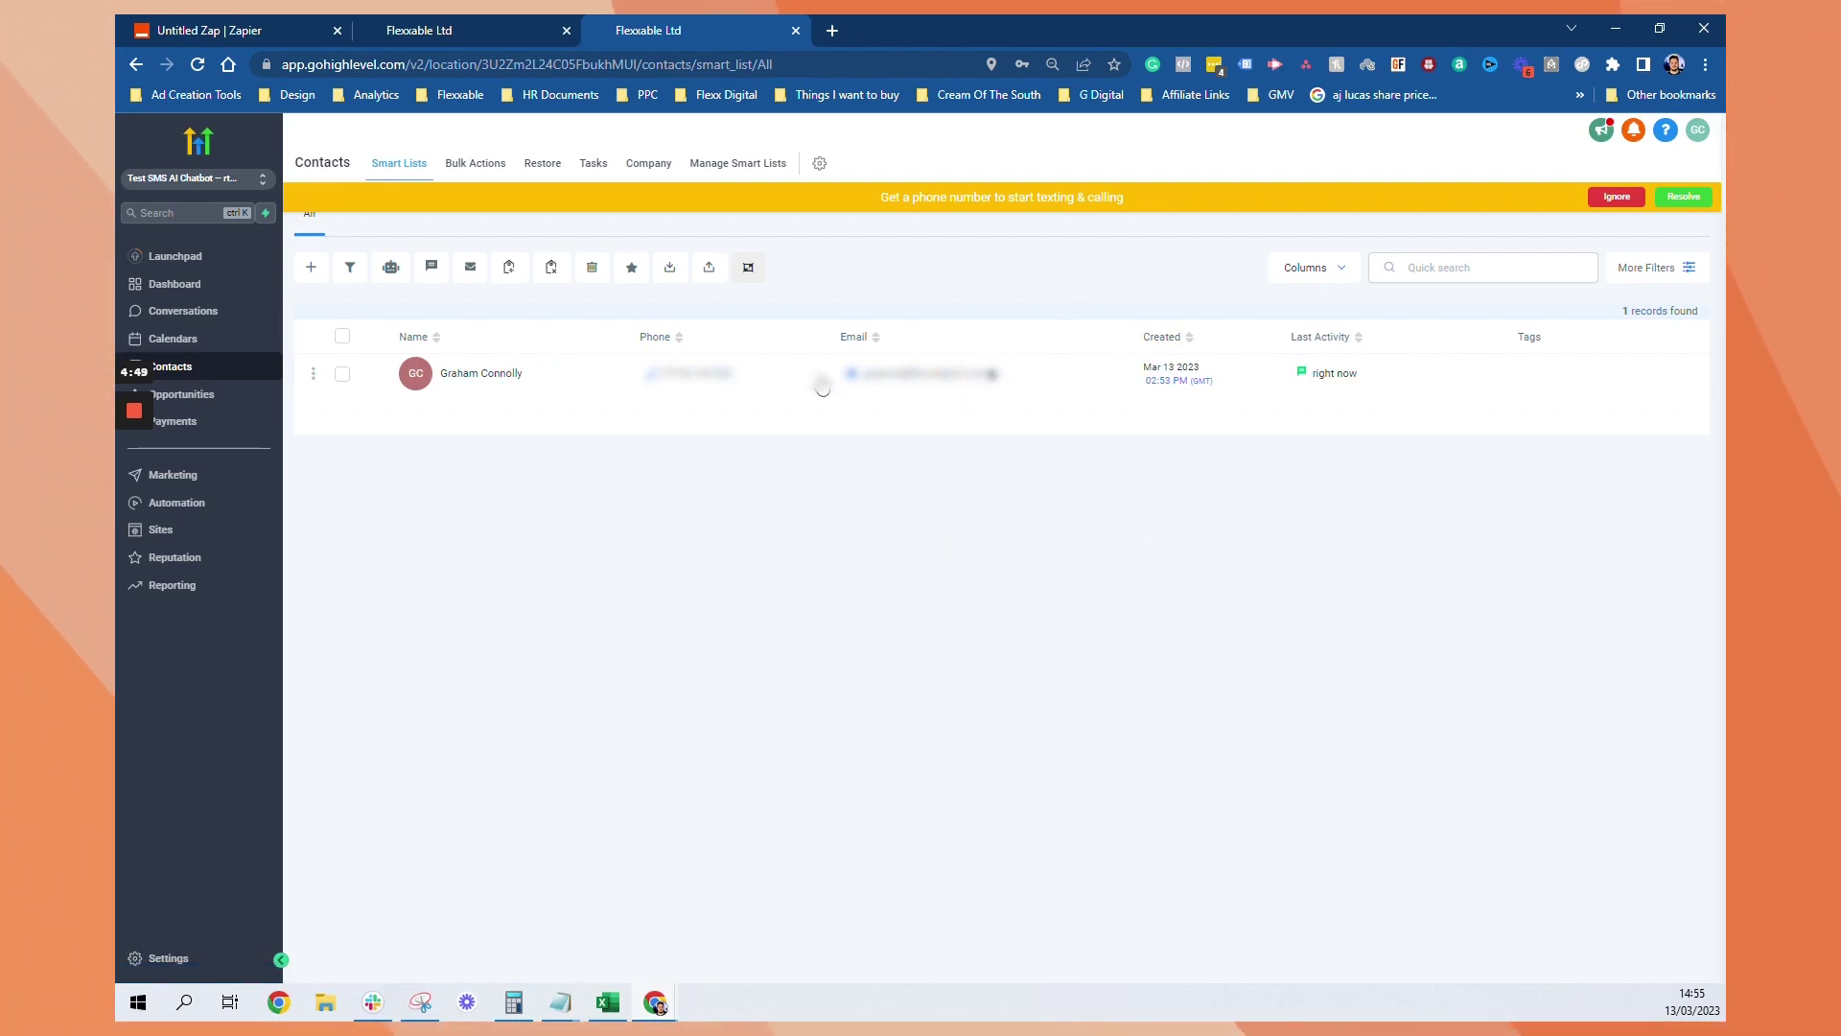
Fill the Webhook: Evergreen AI Chat custom value with the webhook URL and save it
left_click(173, 961)
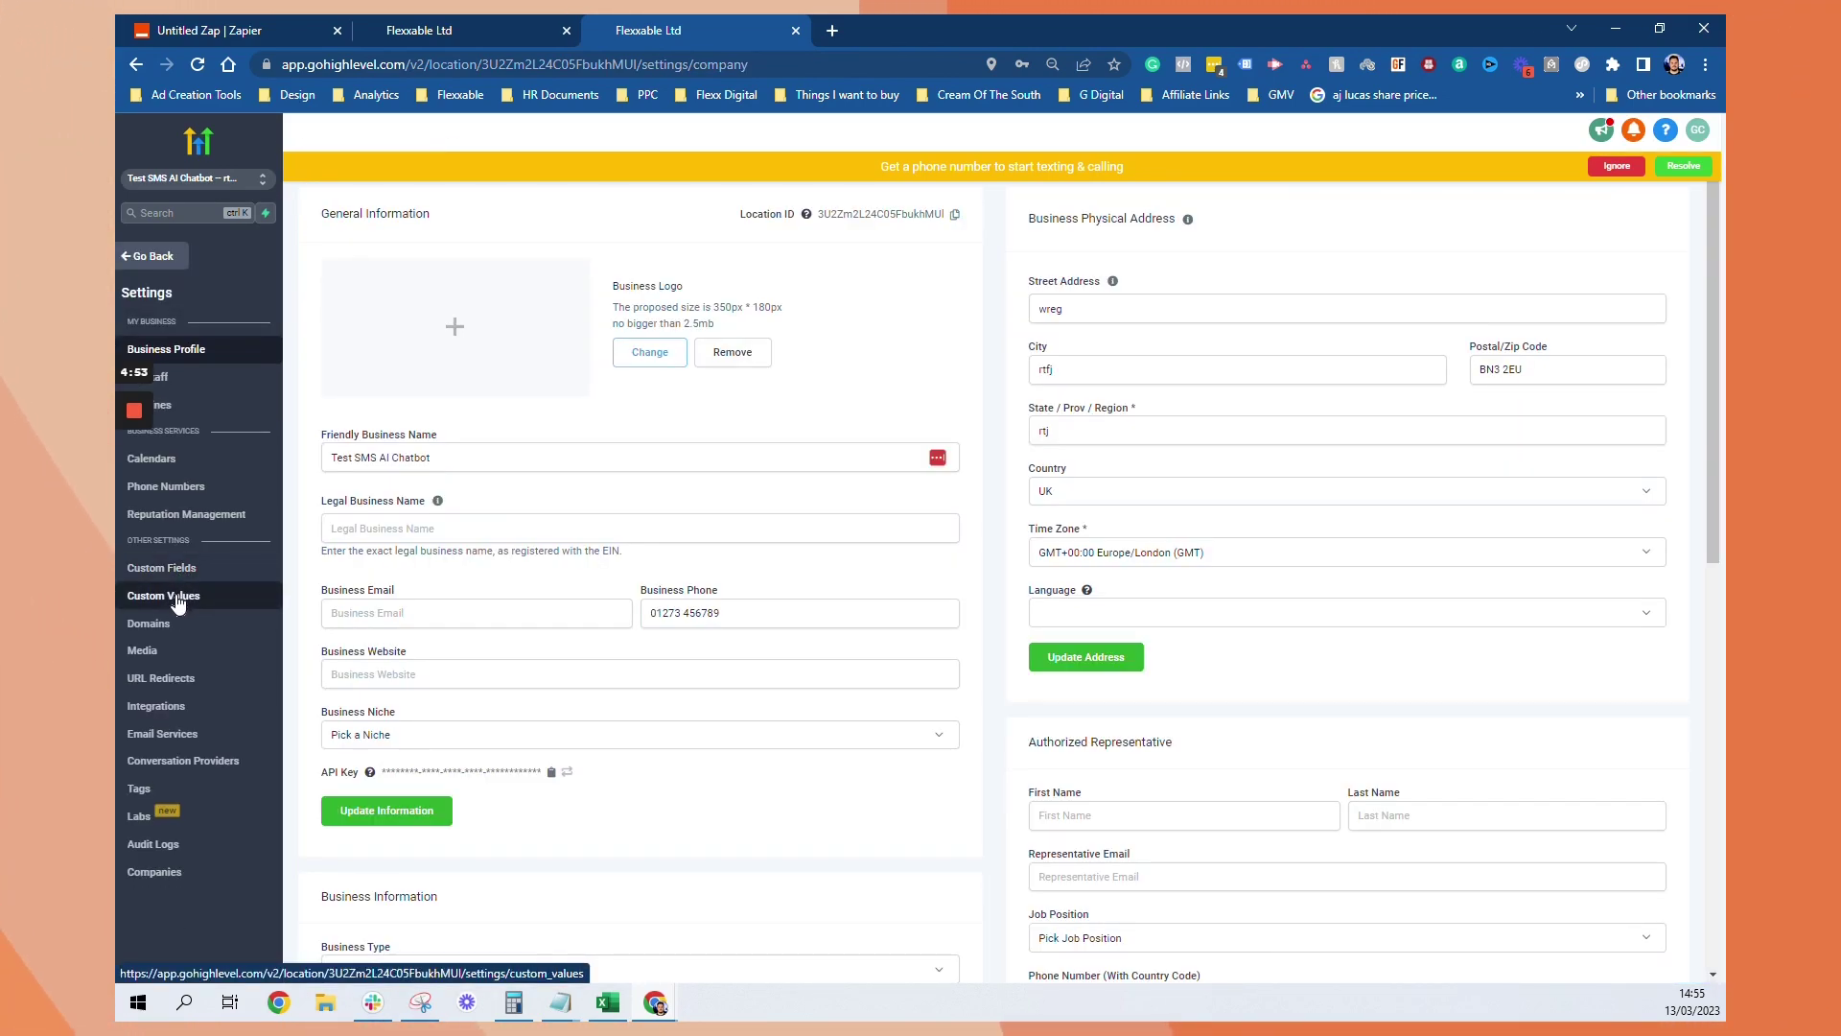
left_click(177, 598)
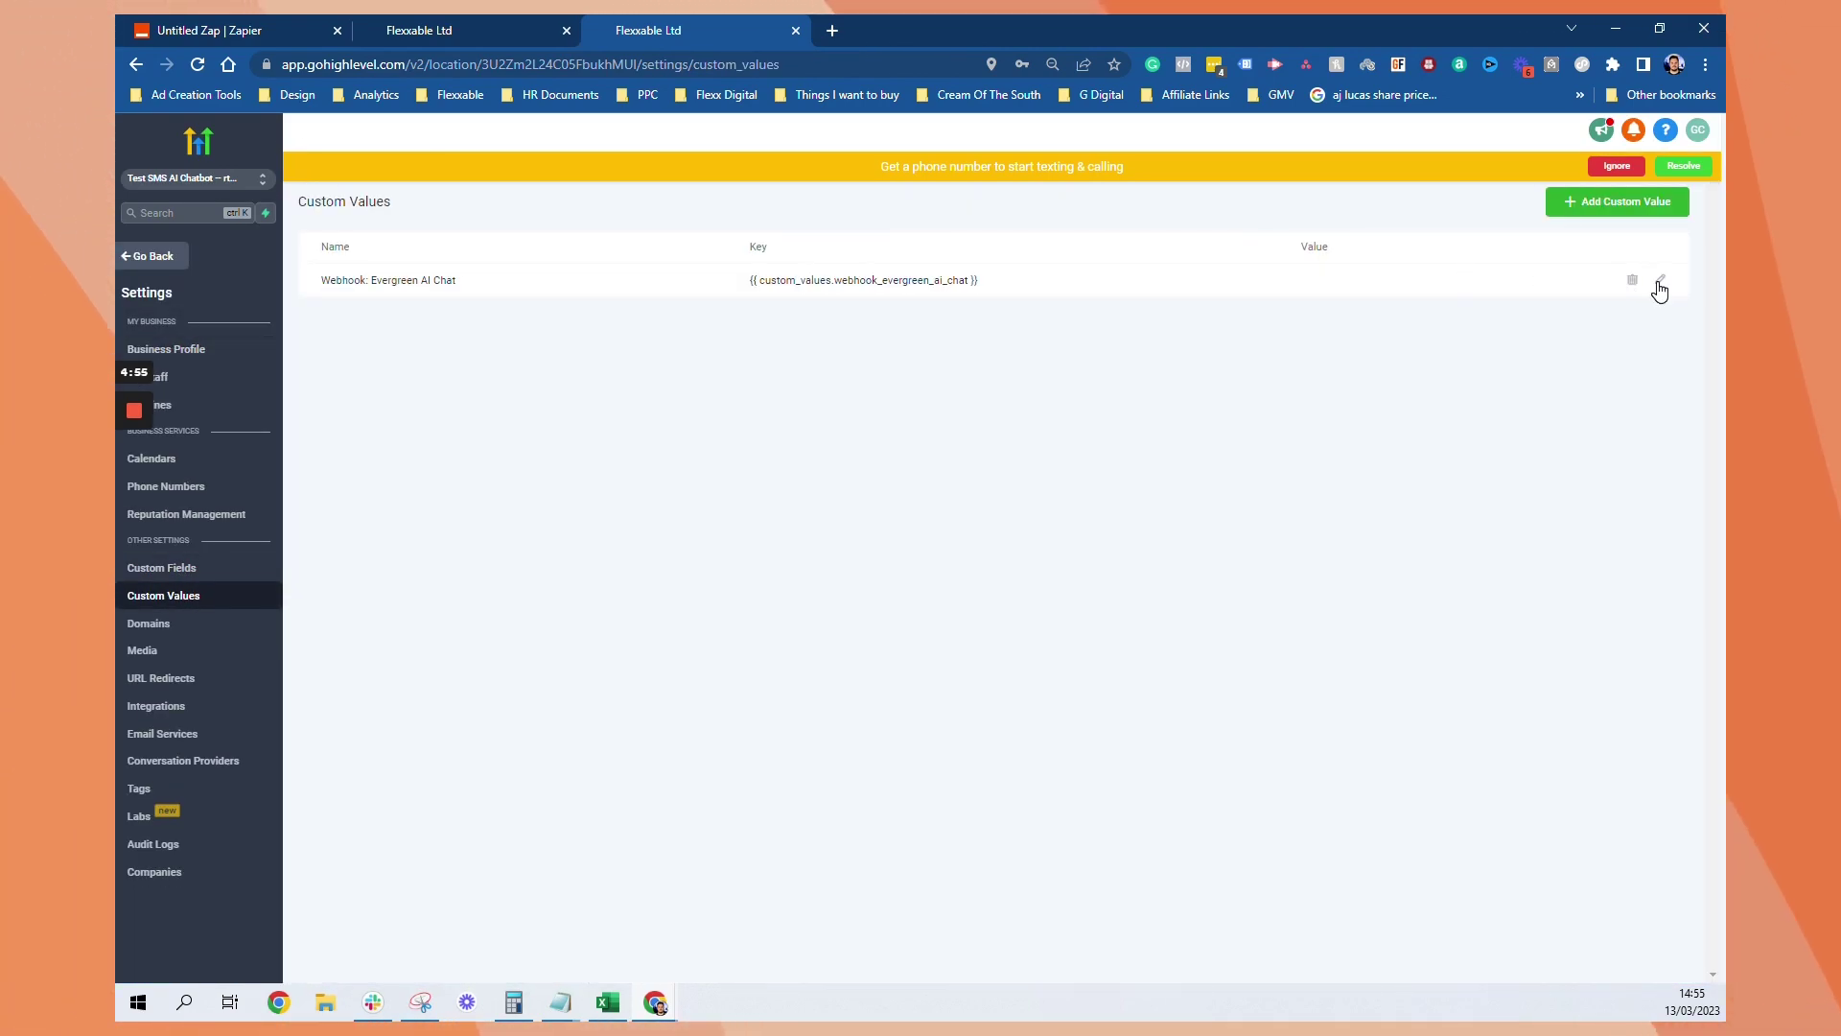
left_click(1660, 285)
left_click(830, 290)
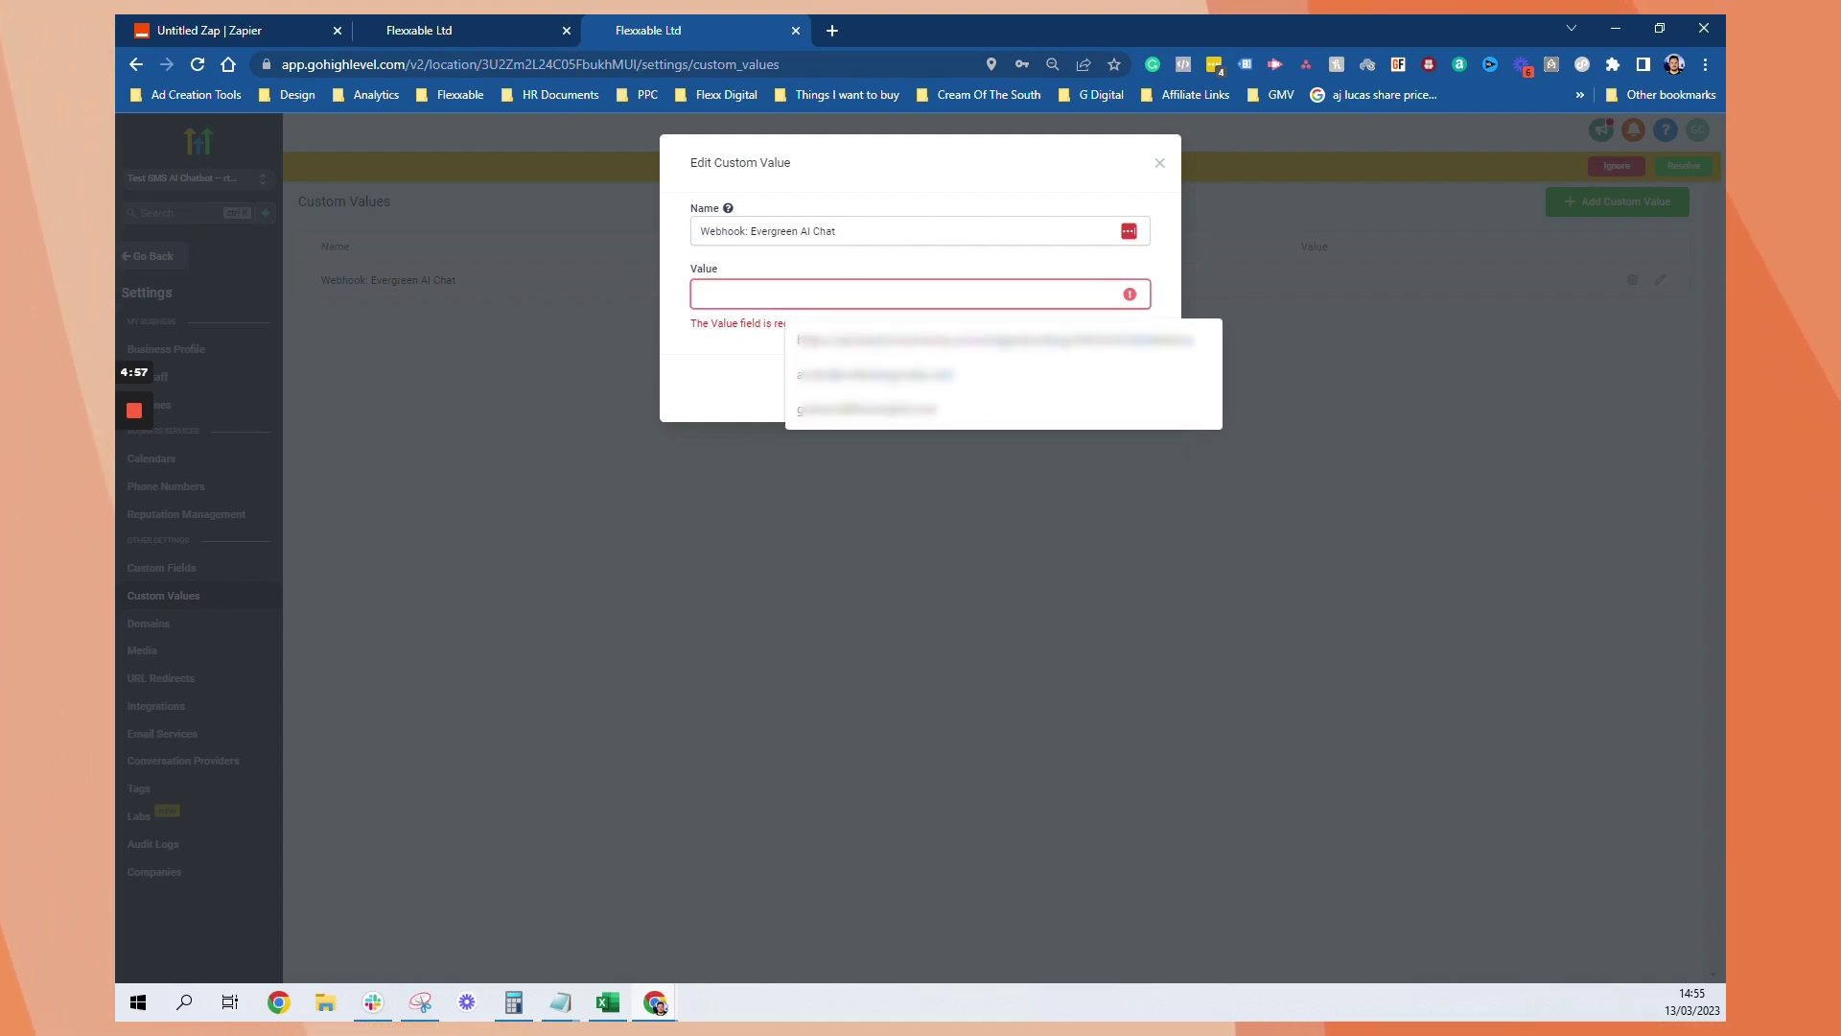
left_click(994, 340)
left_click(1120, 367)
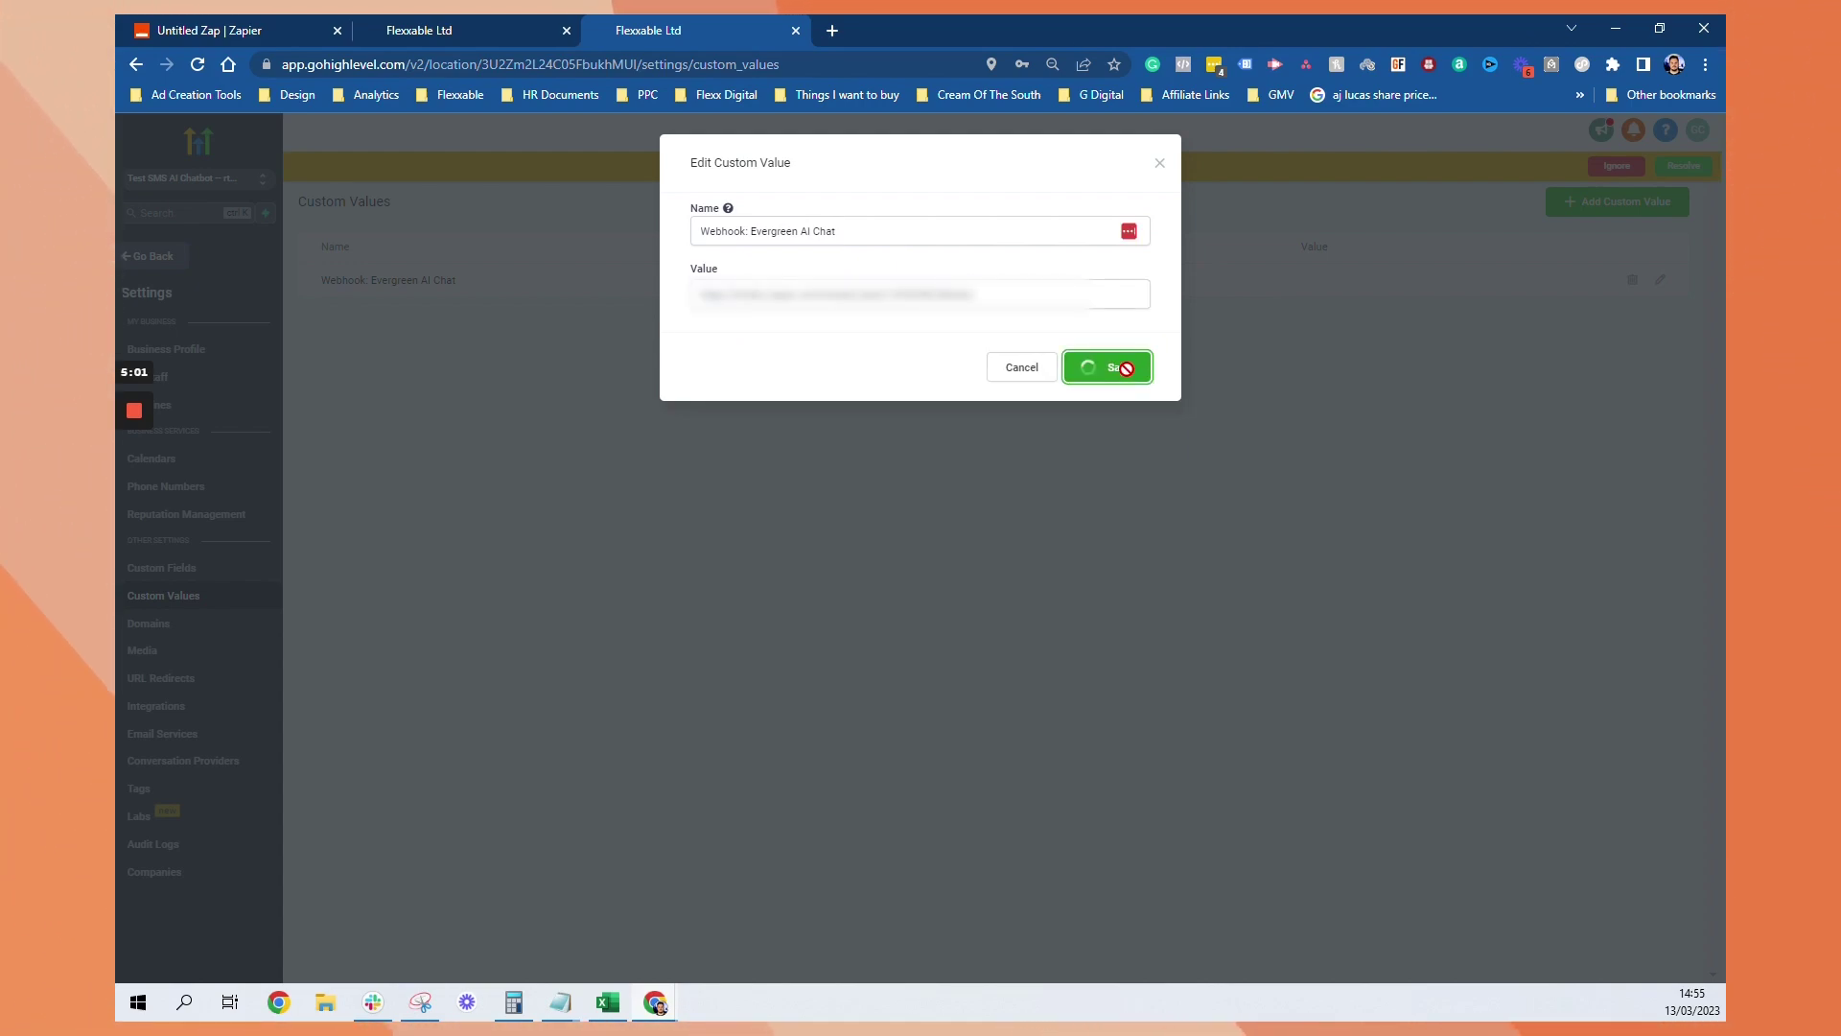
key("ctrl+1")
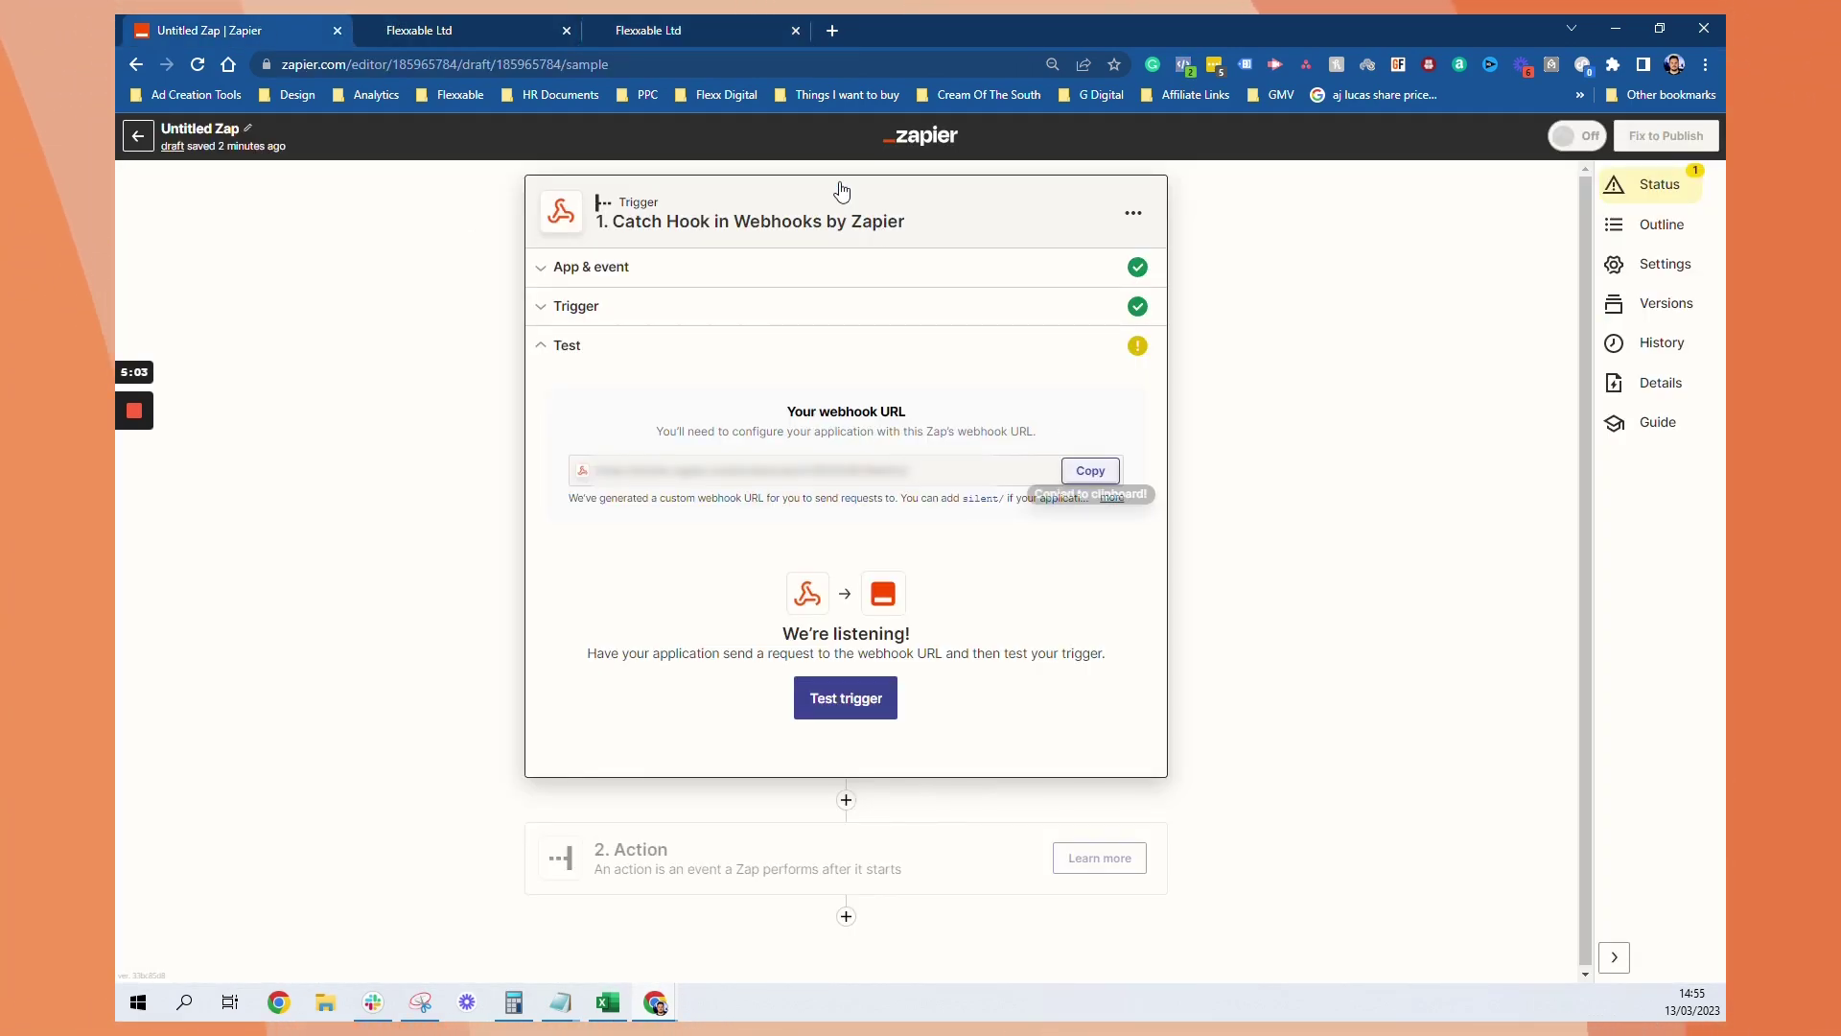
key("ctrl+3")
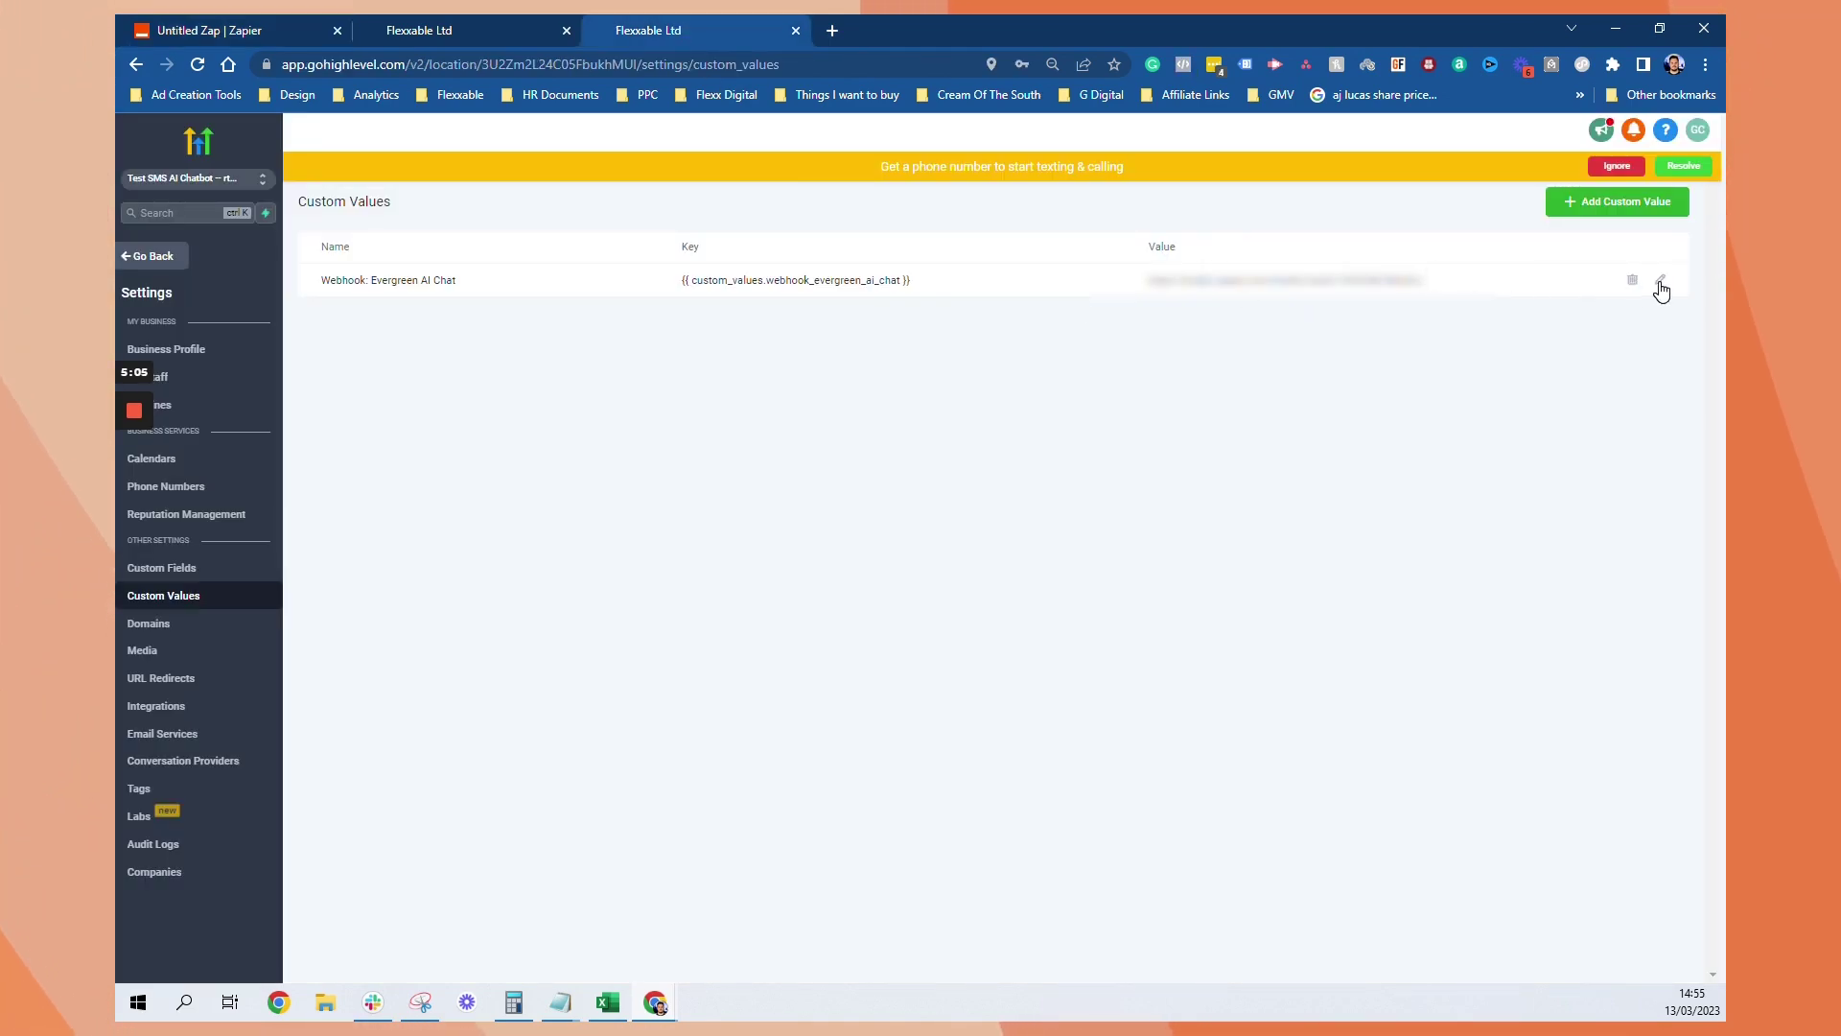
Reopen the test contact, remove it from AI Conversation Start, and re-add that workflow
left_click(173, 257)
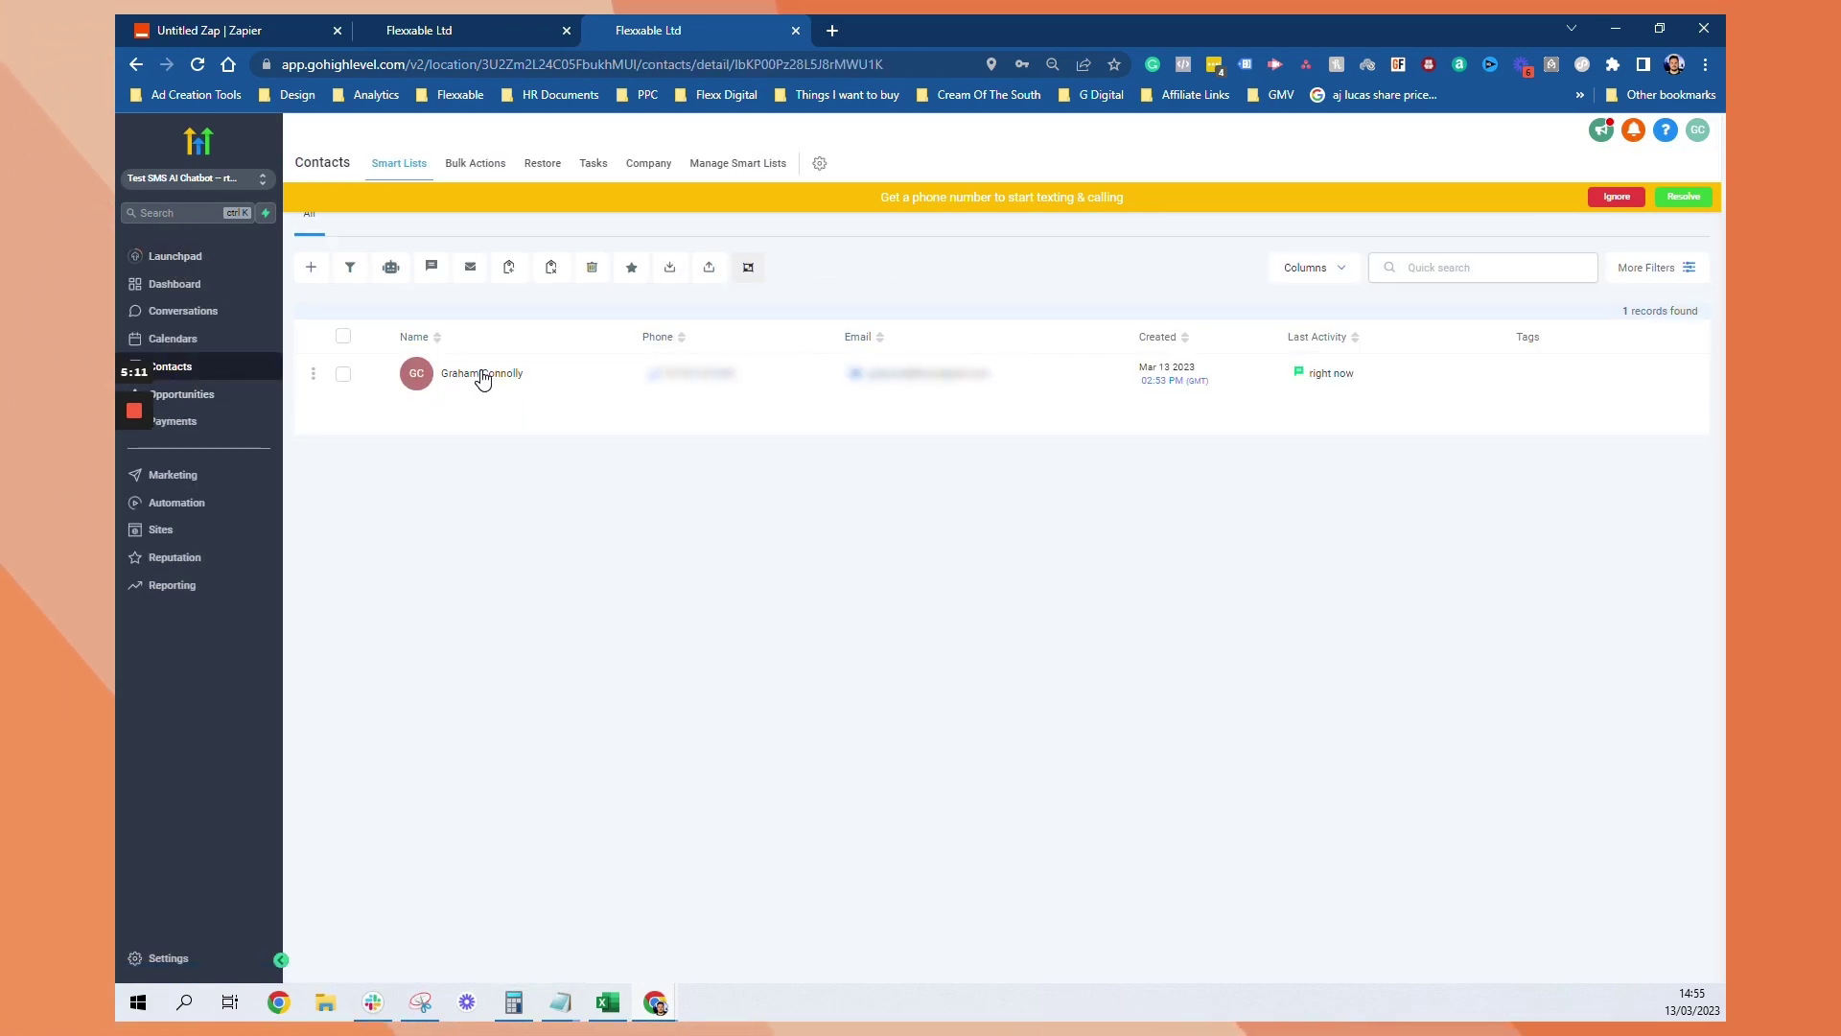
left_click(482, 376)
scroll(552, 612, "down", 3)
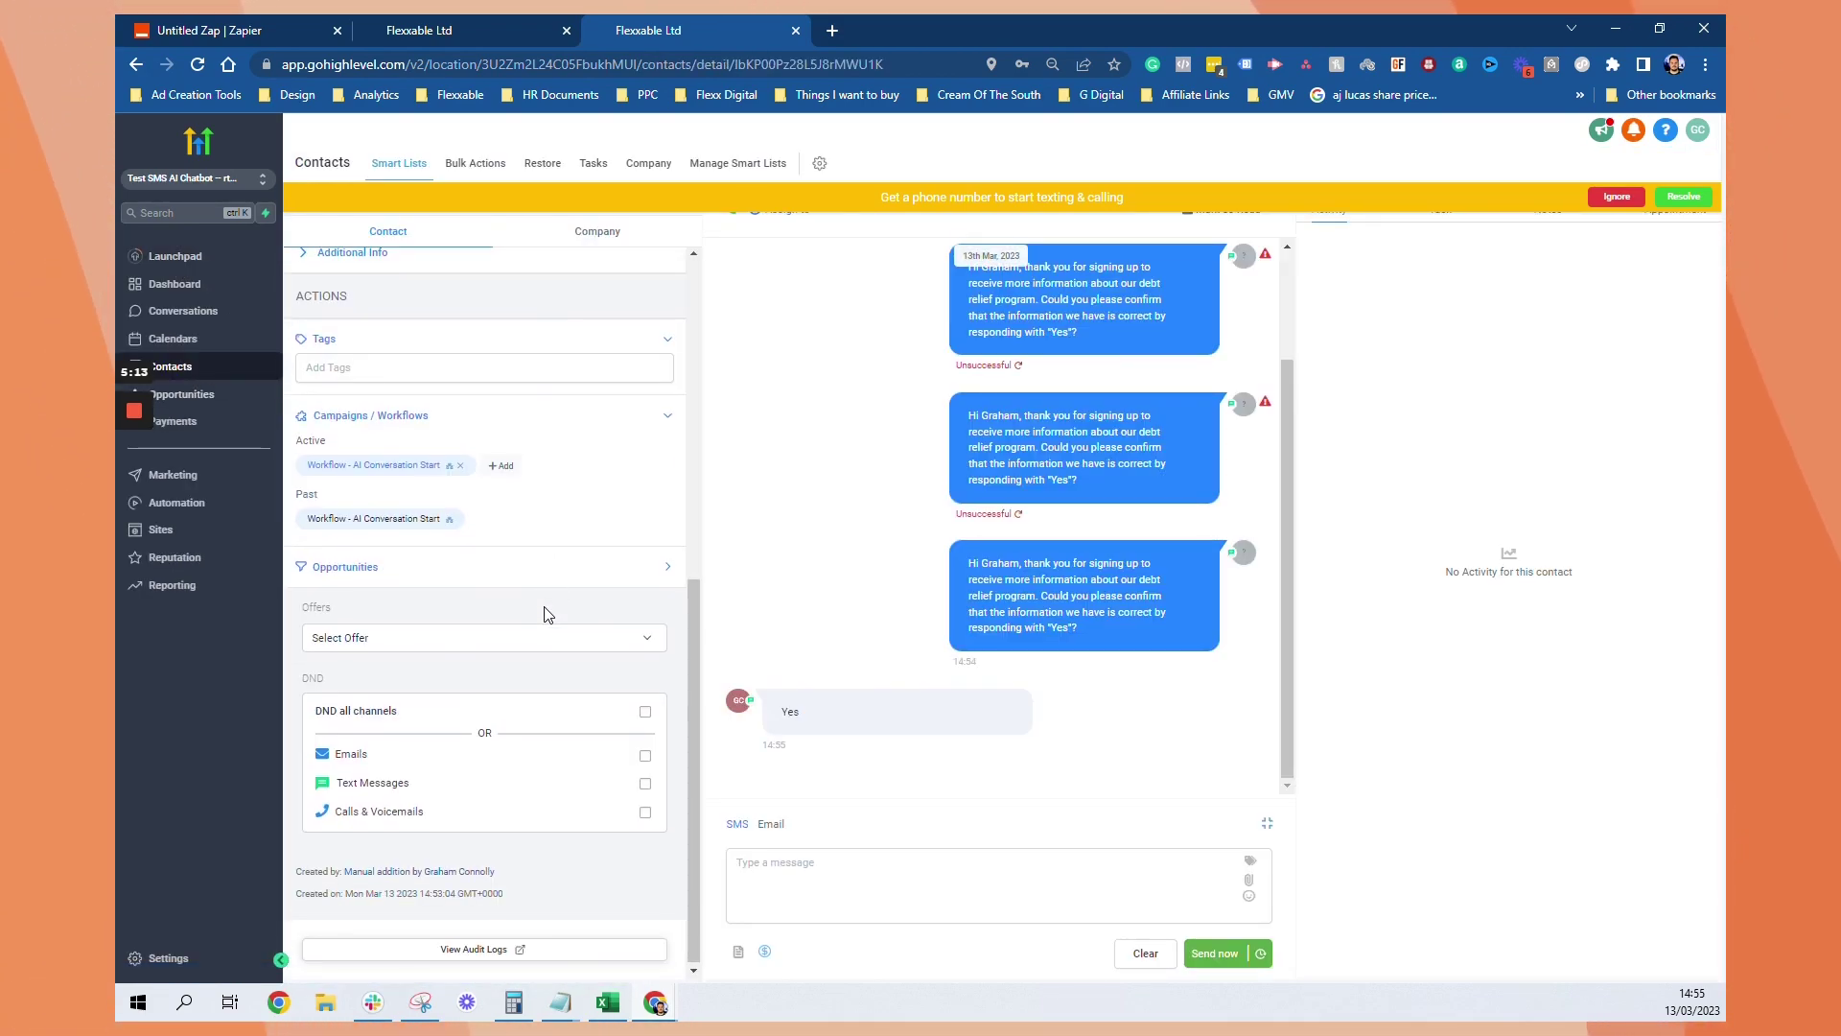
left_click(462, 467)
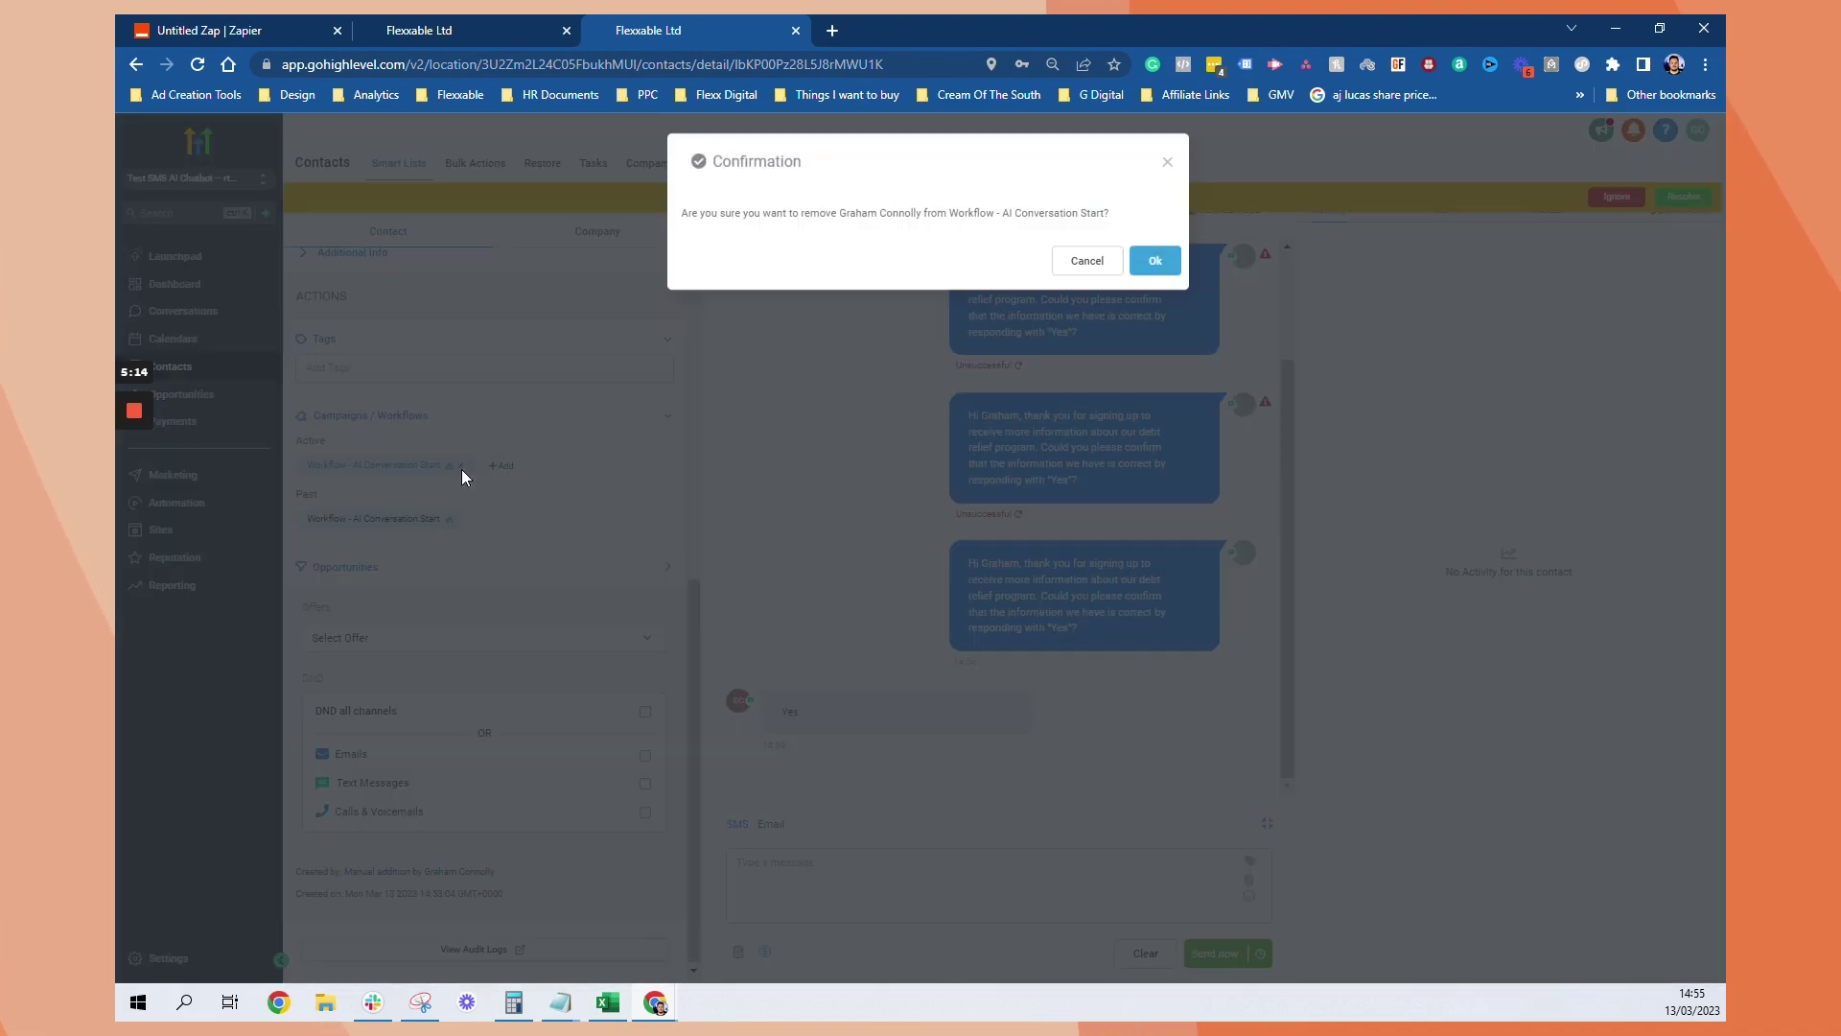
left_click(1156, 263)
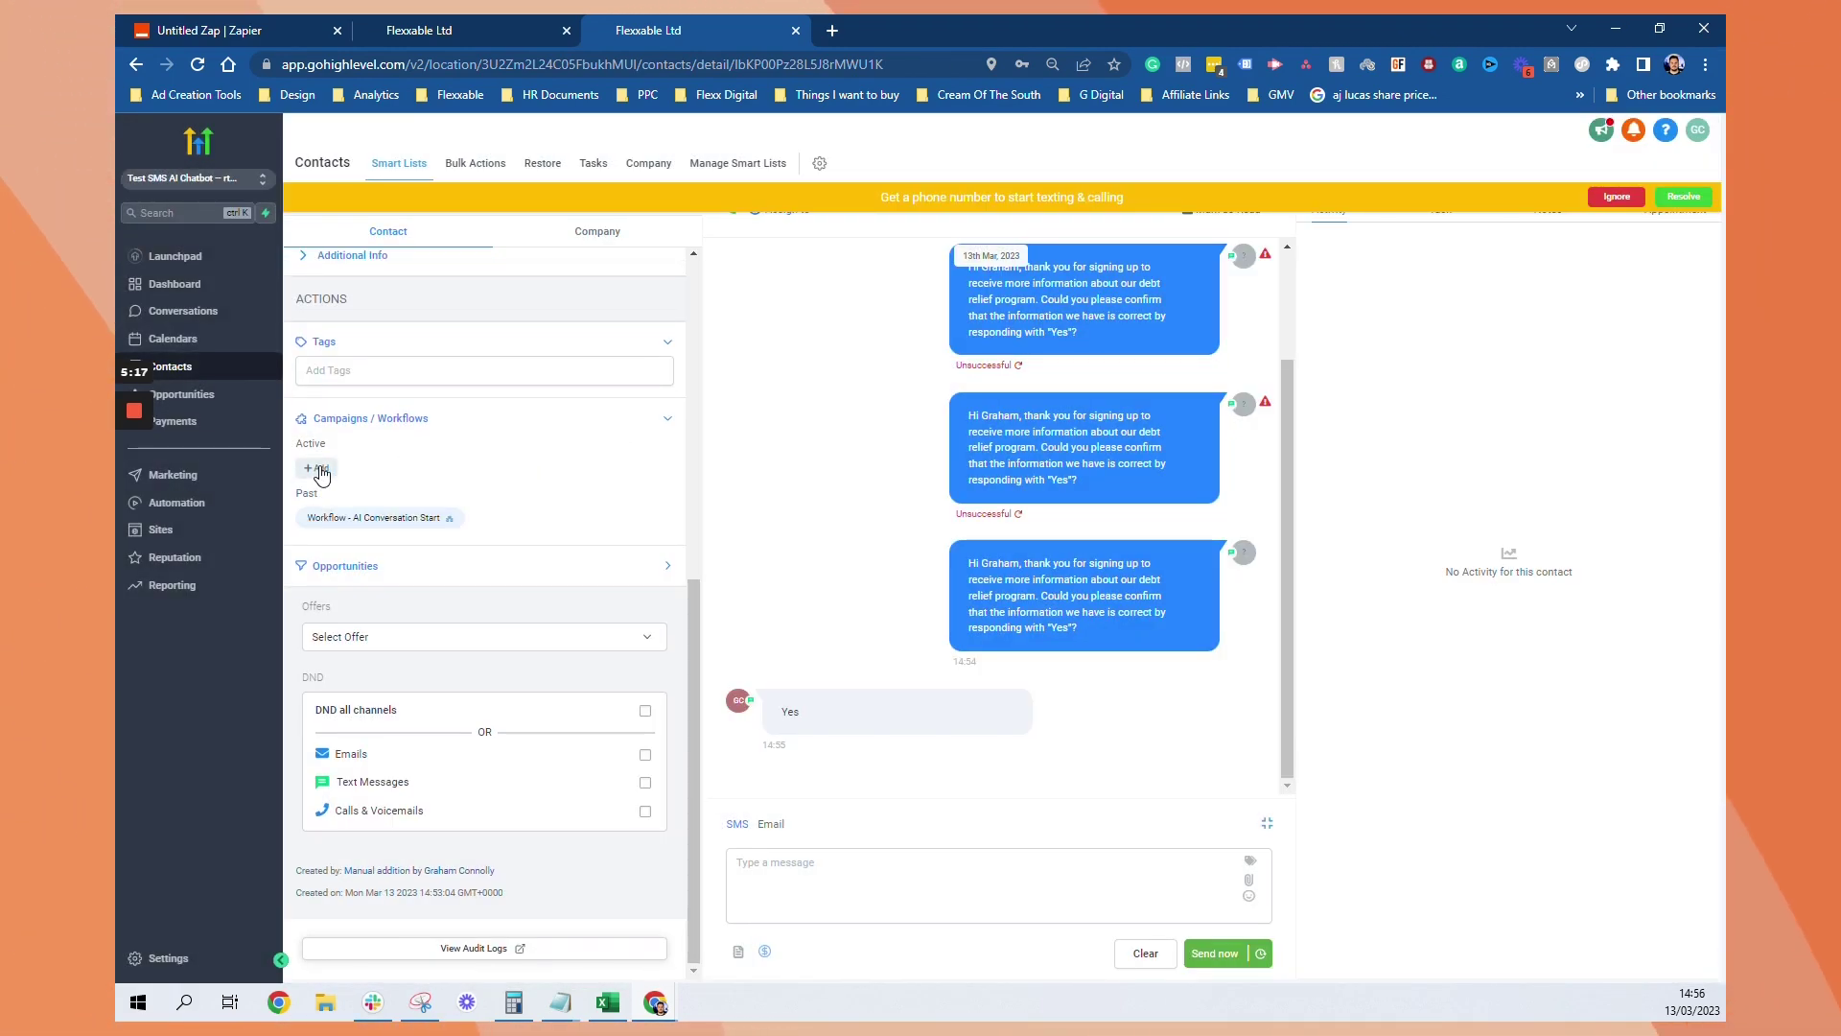
left_click(319, 469)
left_click(839, 236)
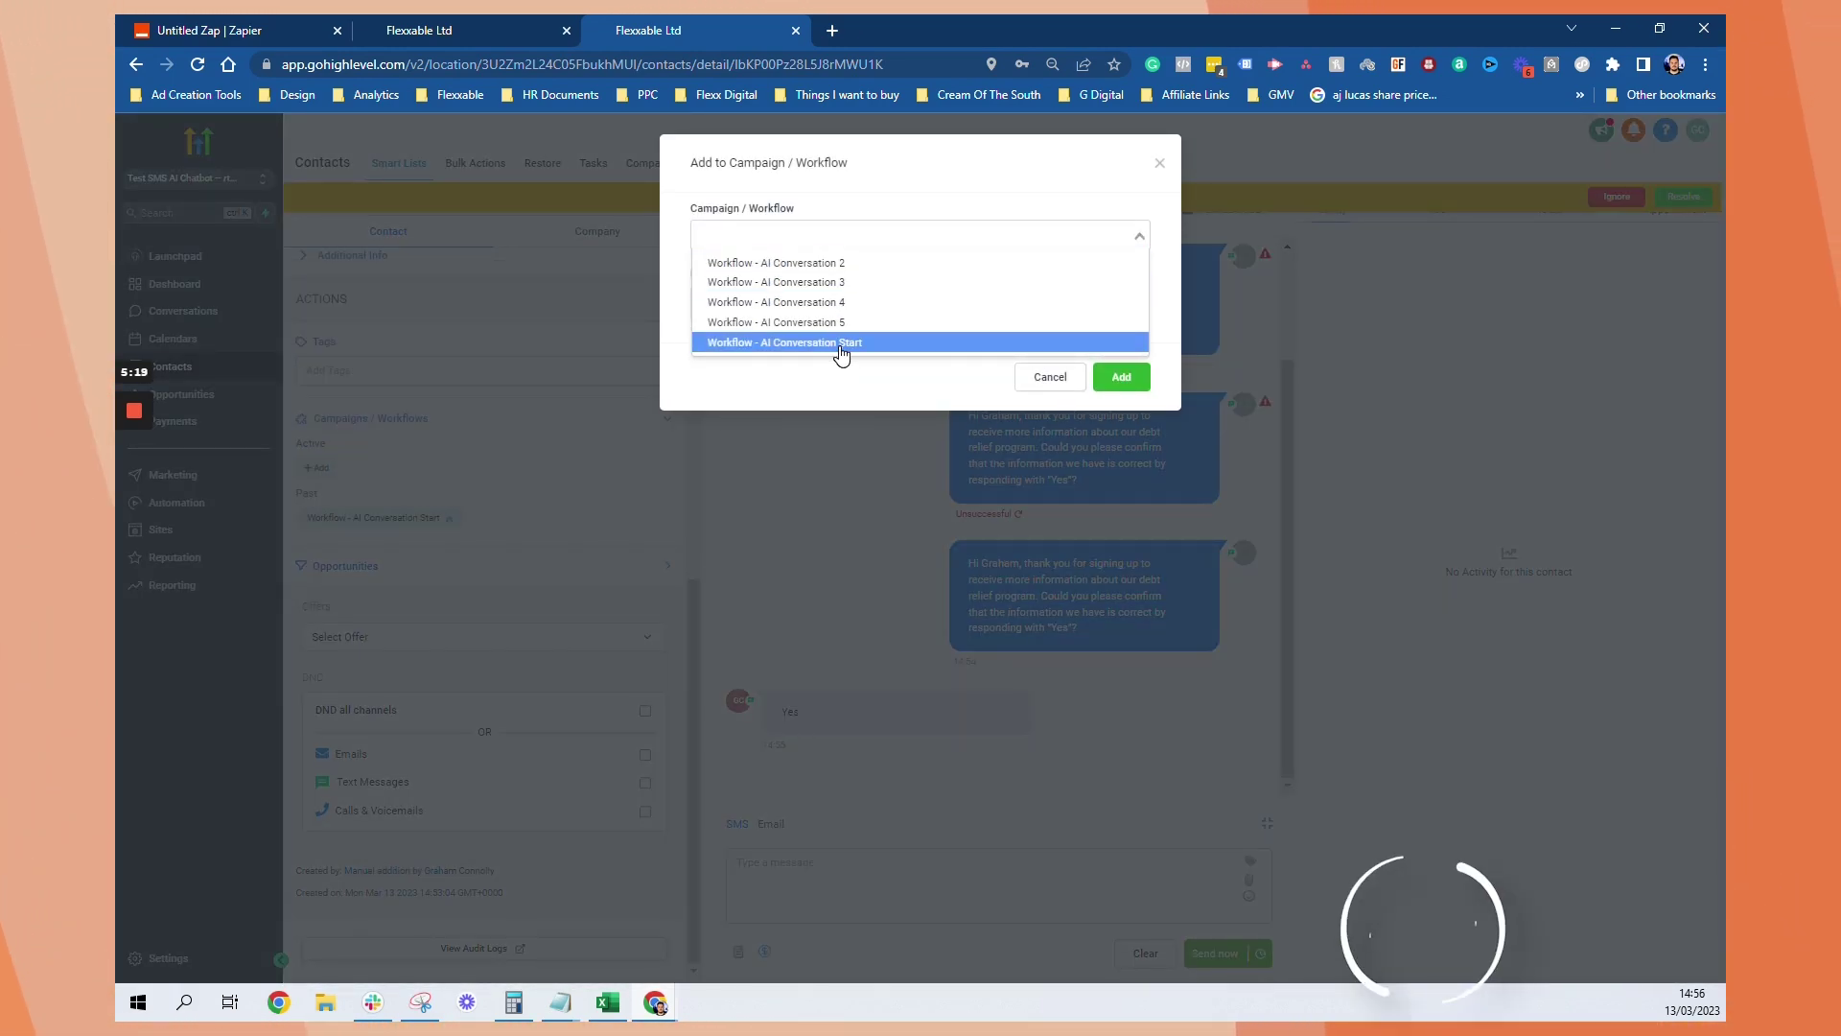
left_click(841, 344)
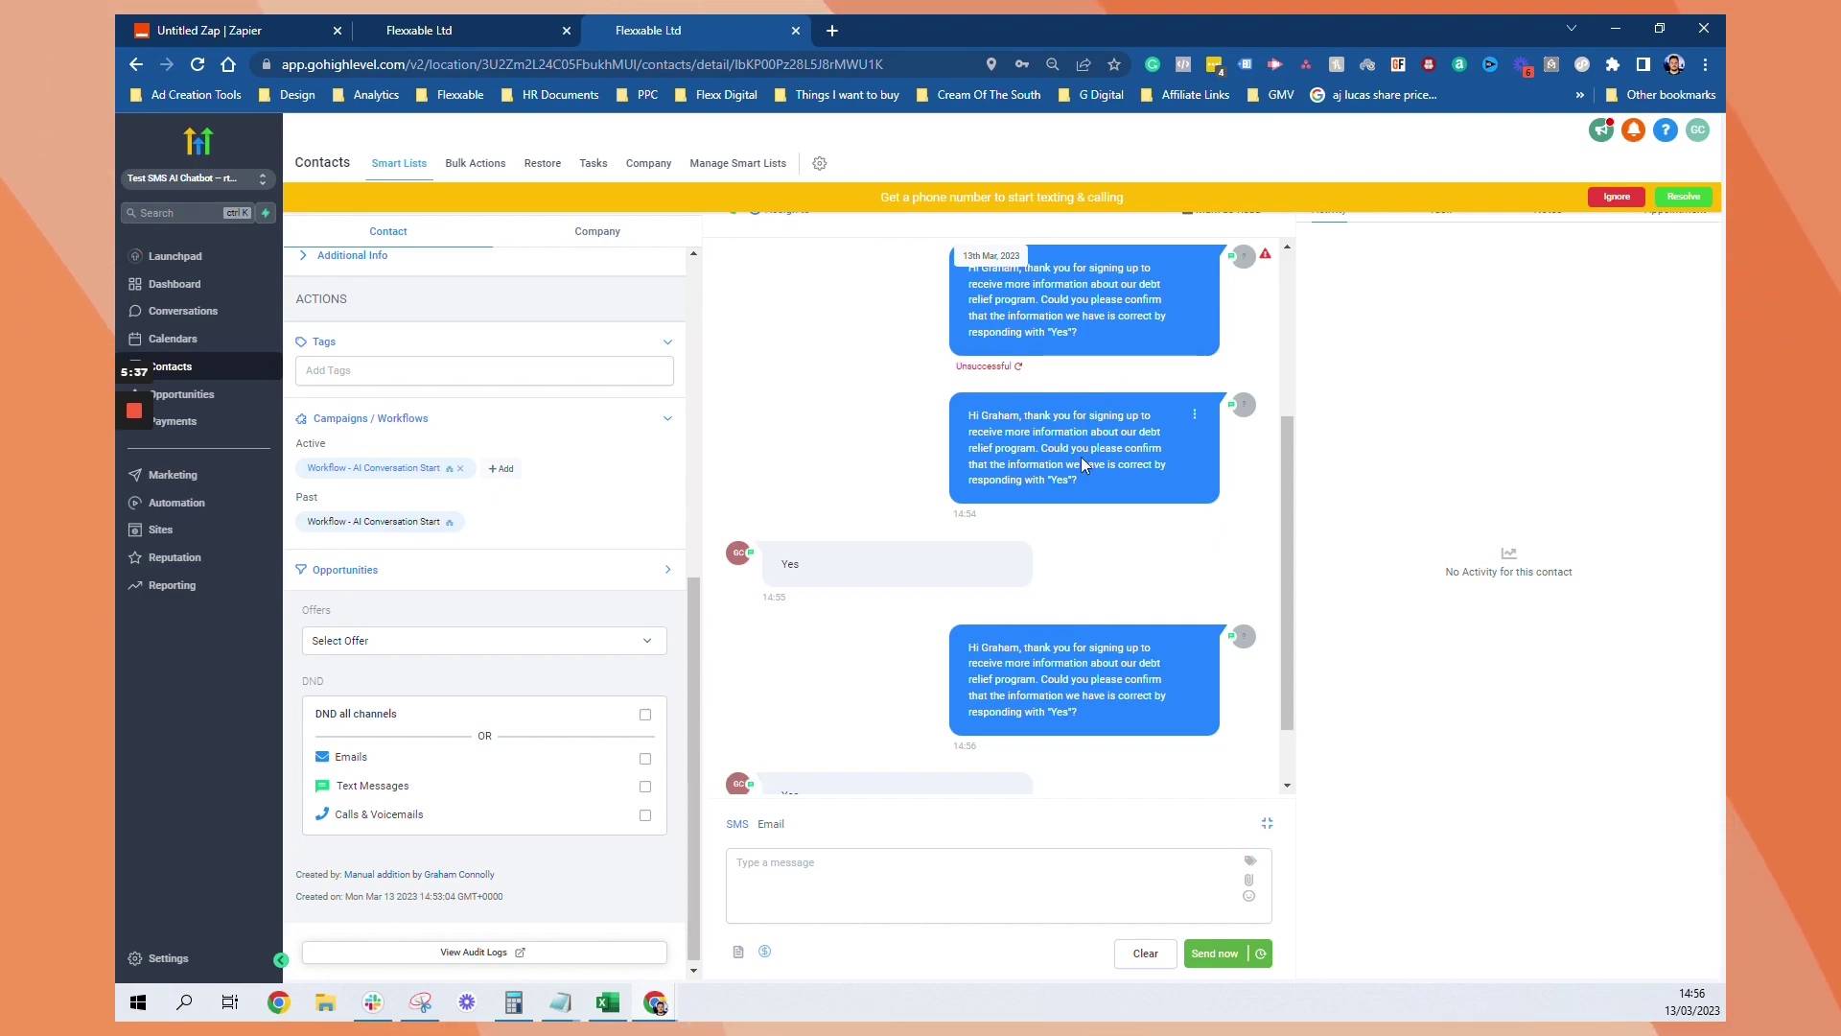
Rerun the Catch Hook test and review request A with the AI Main Conversation and 'Yes' reply
left_click(242, 23)
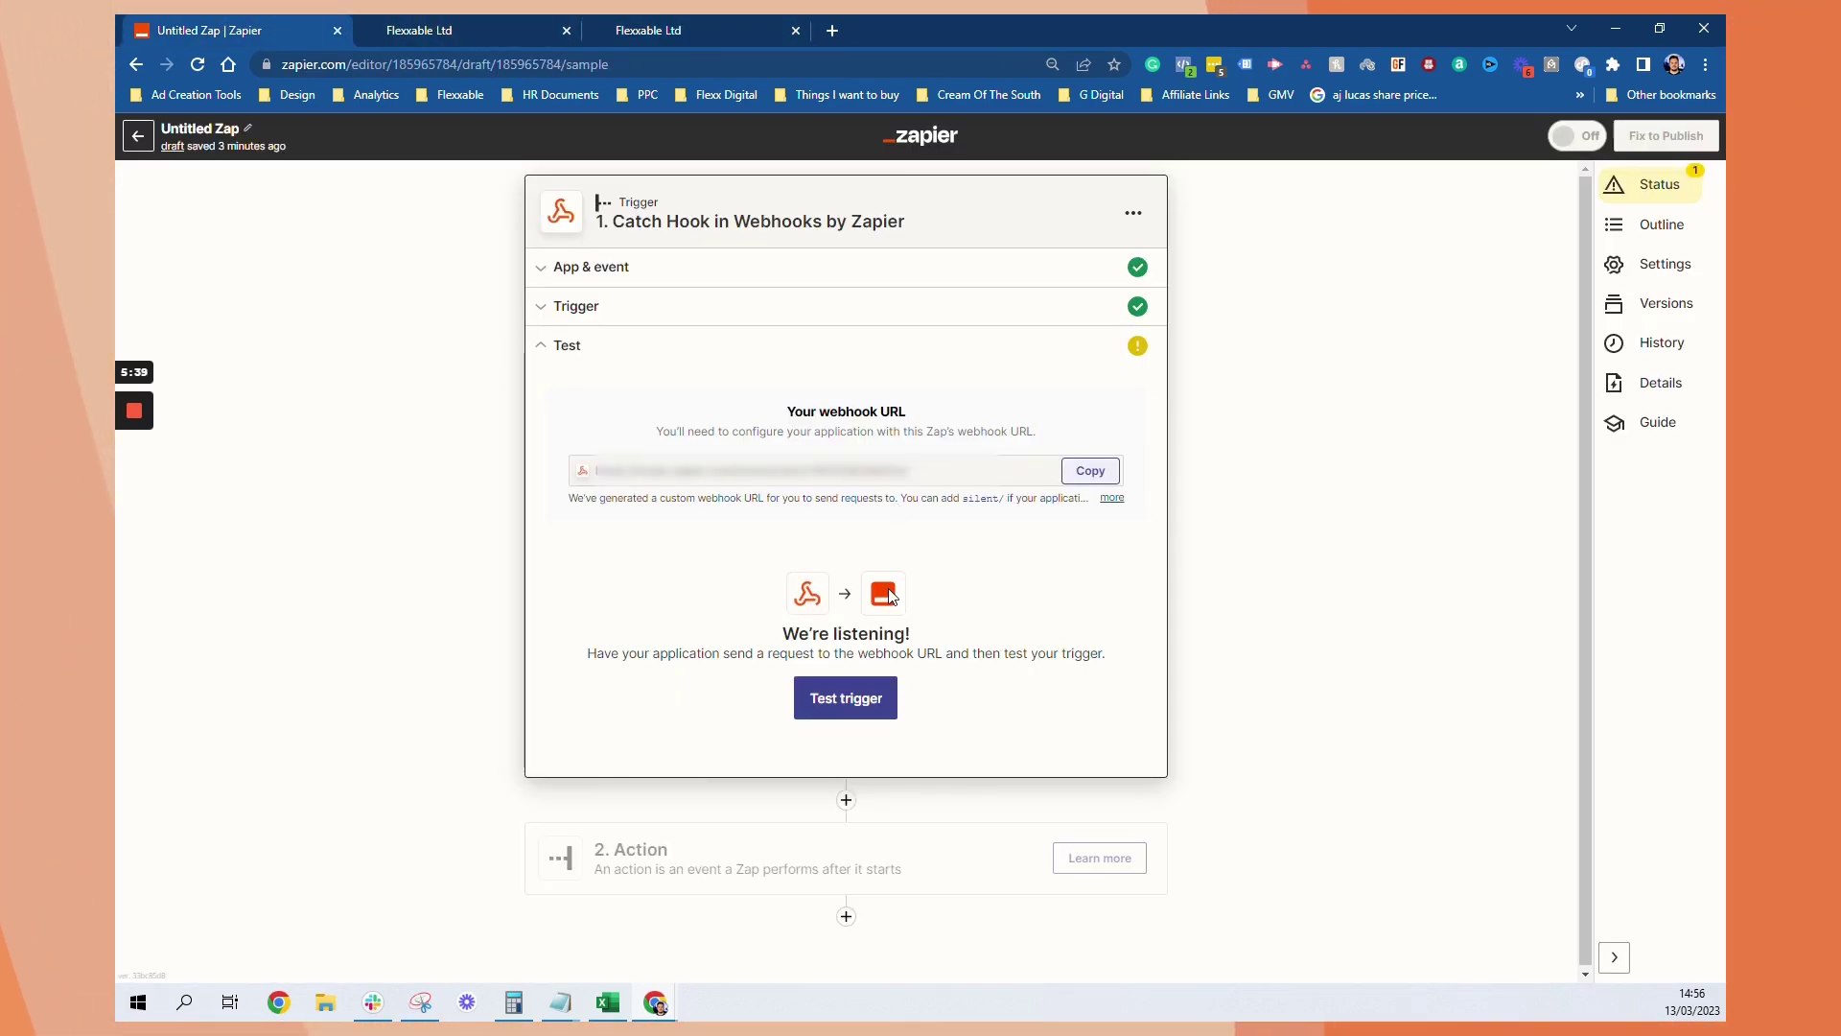
left_click(823, 703)
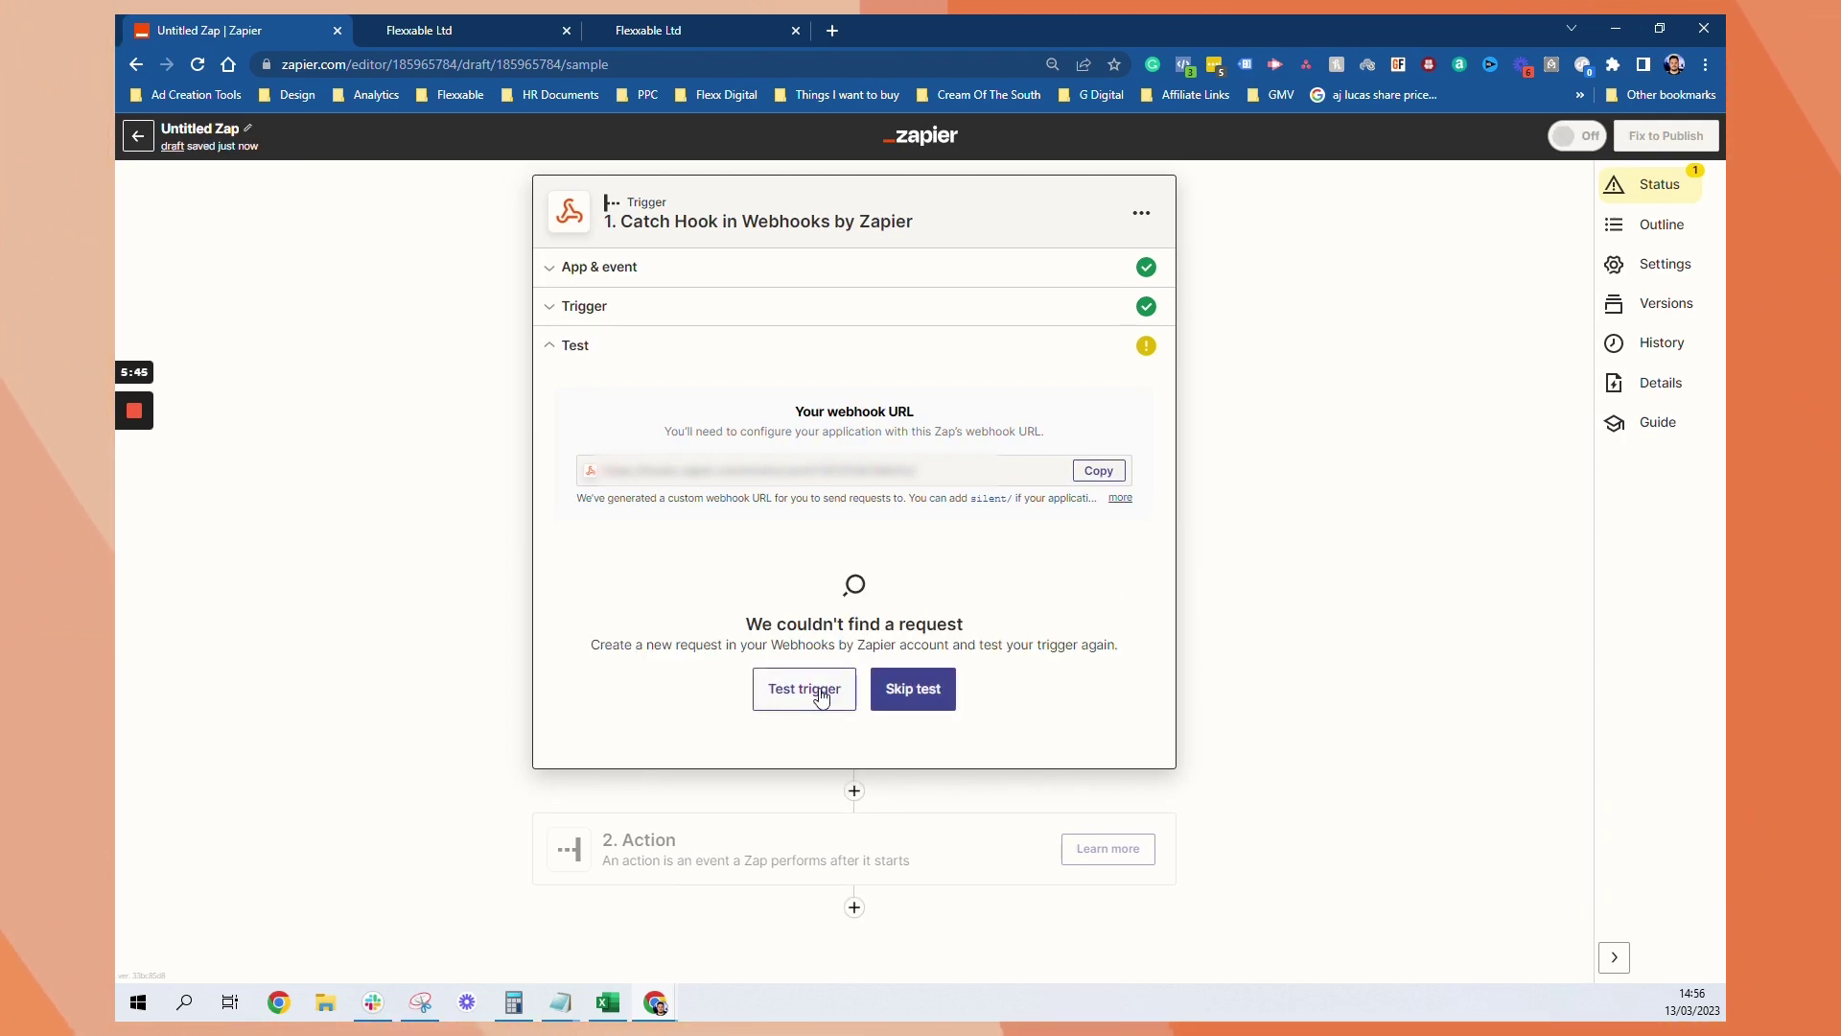
left_click(821, 696)
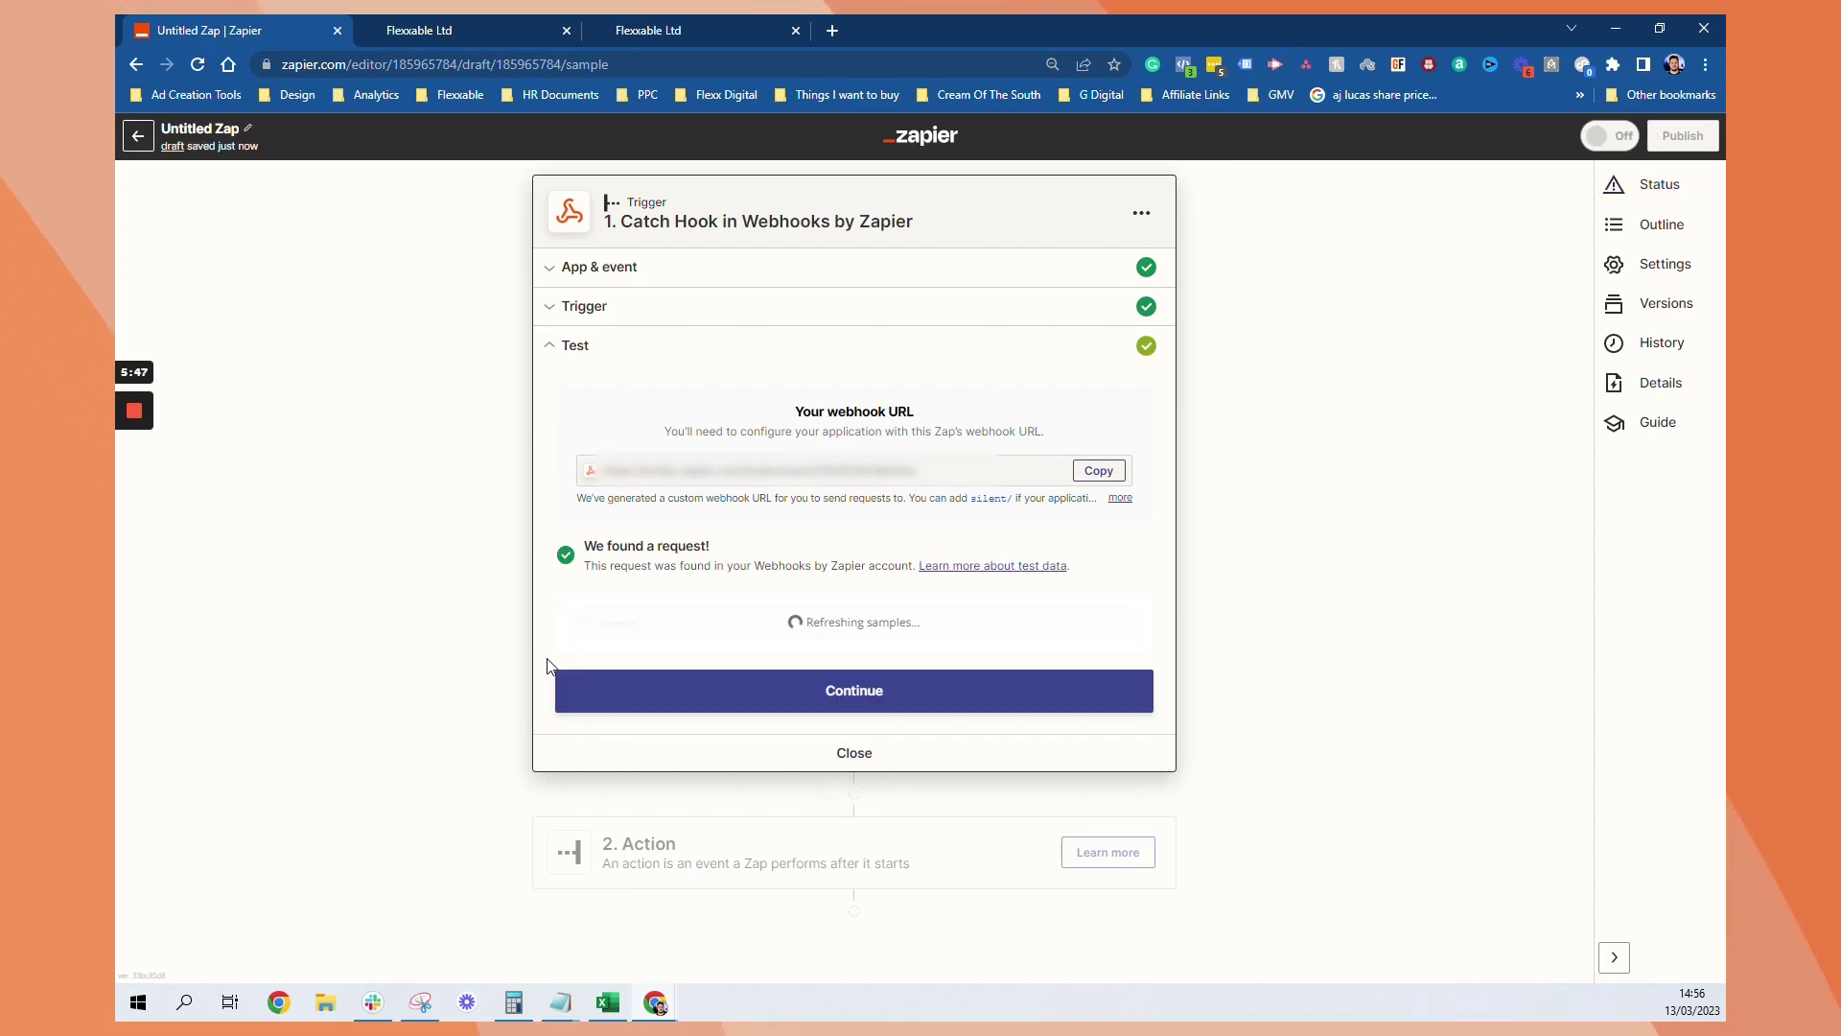
scroll(1178, 699, "down", 3)
scroll(828, 523, "down", 10)
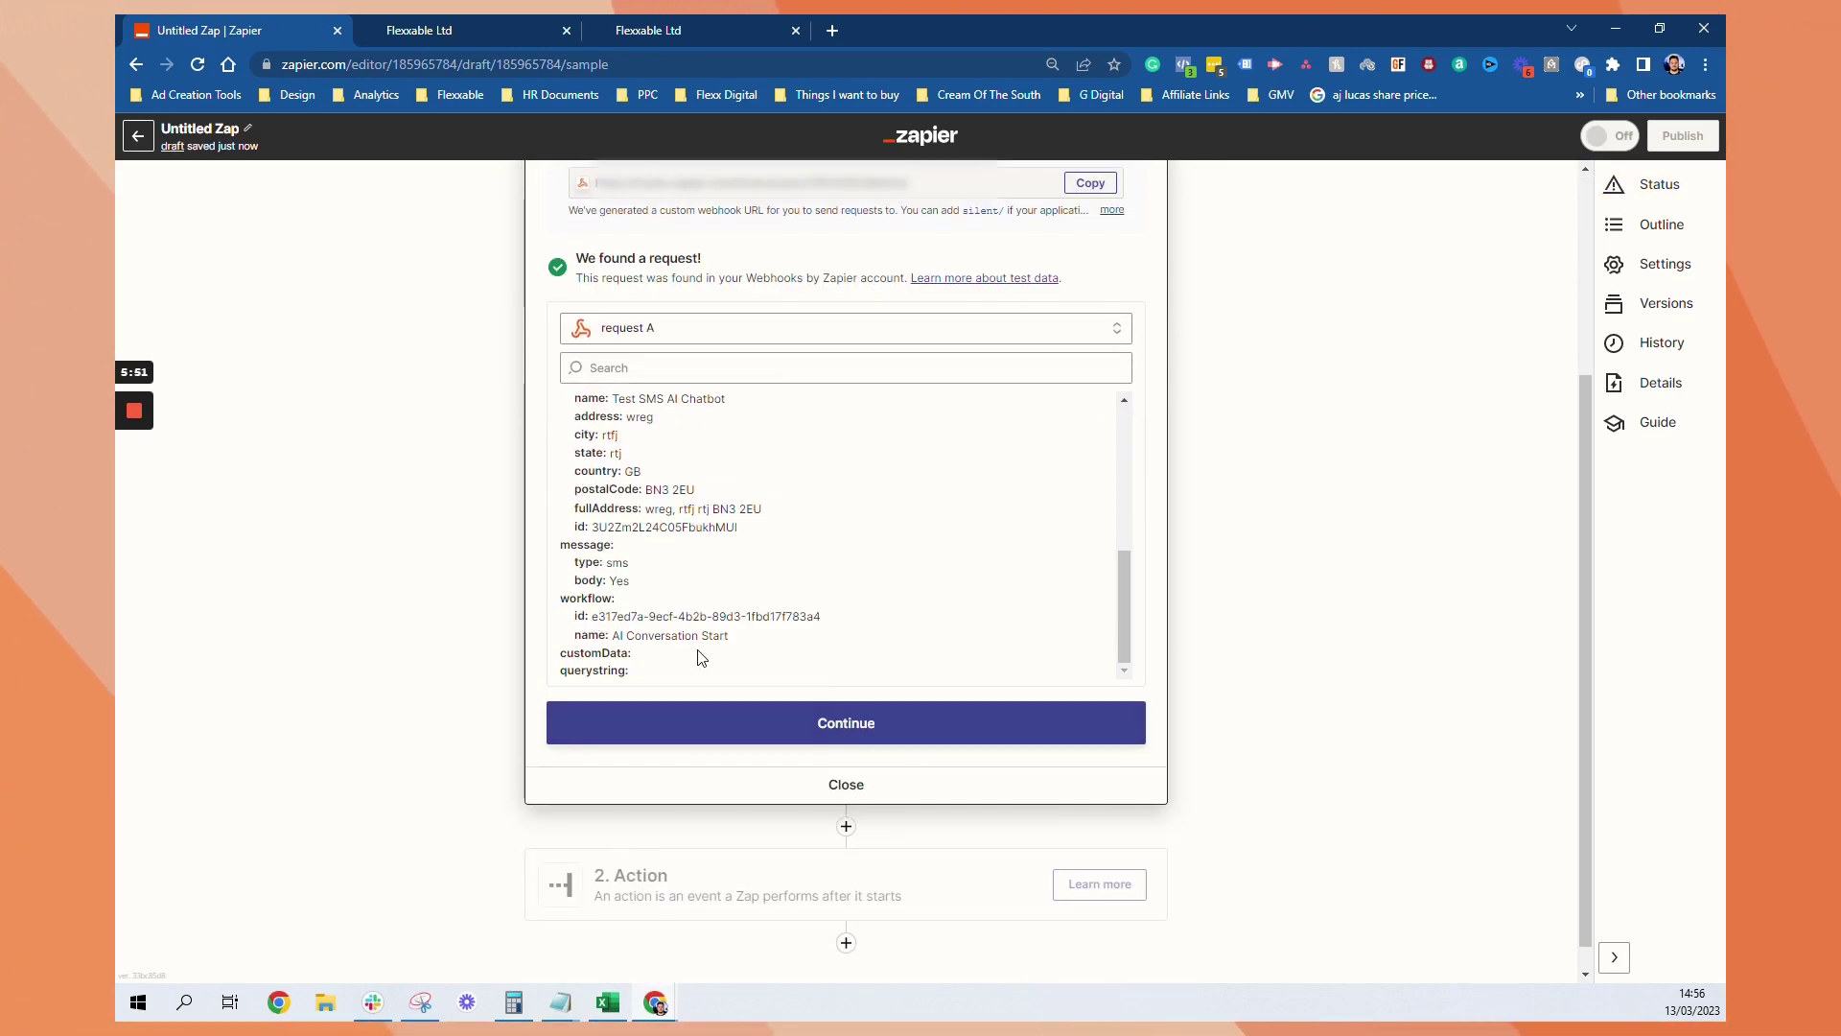
scroll(701, 655, "up", 2)
scroll(619, 398, "up", 2)
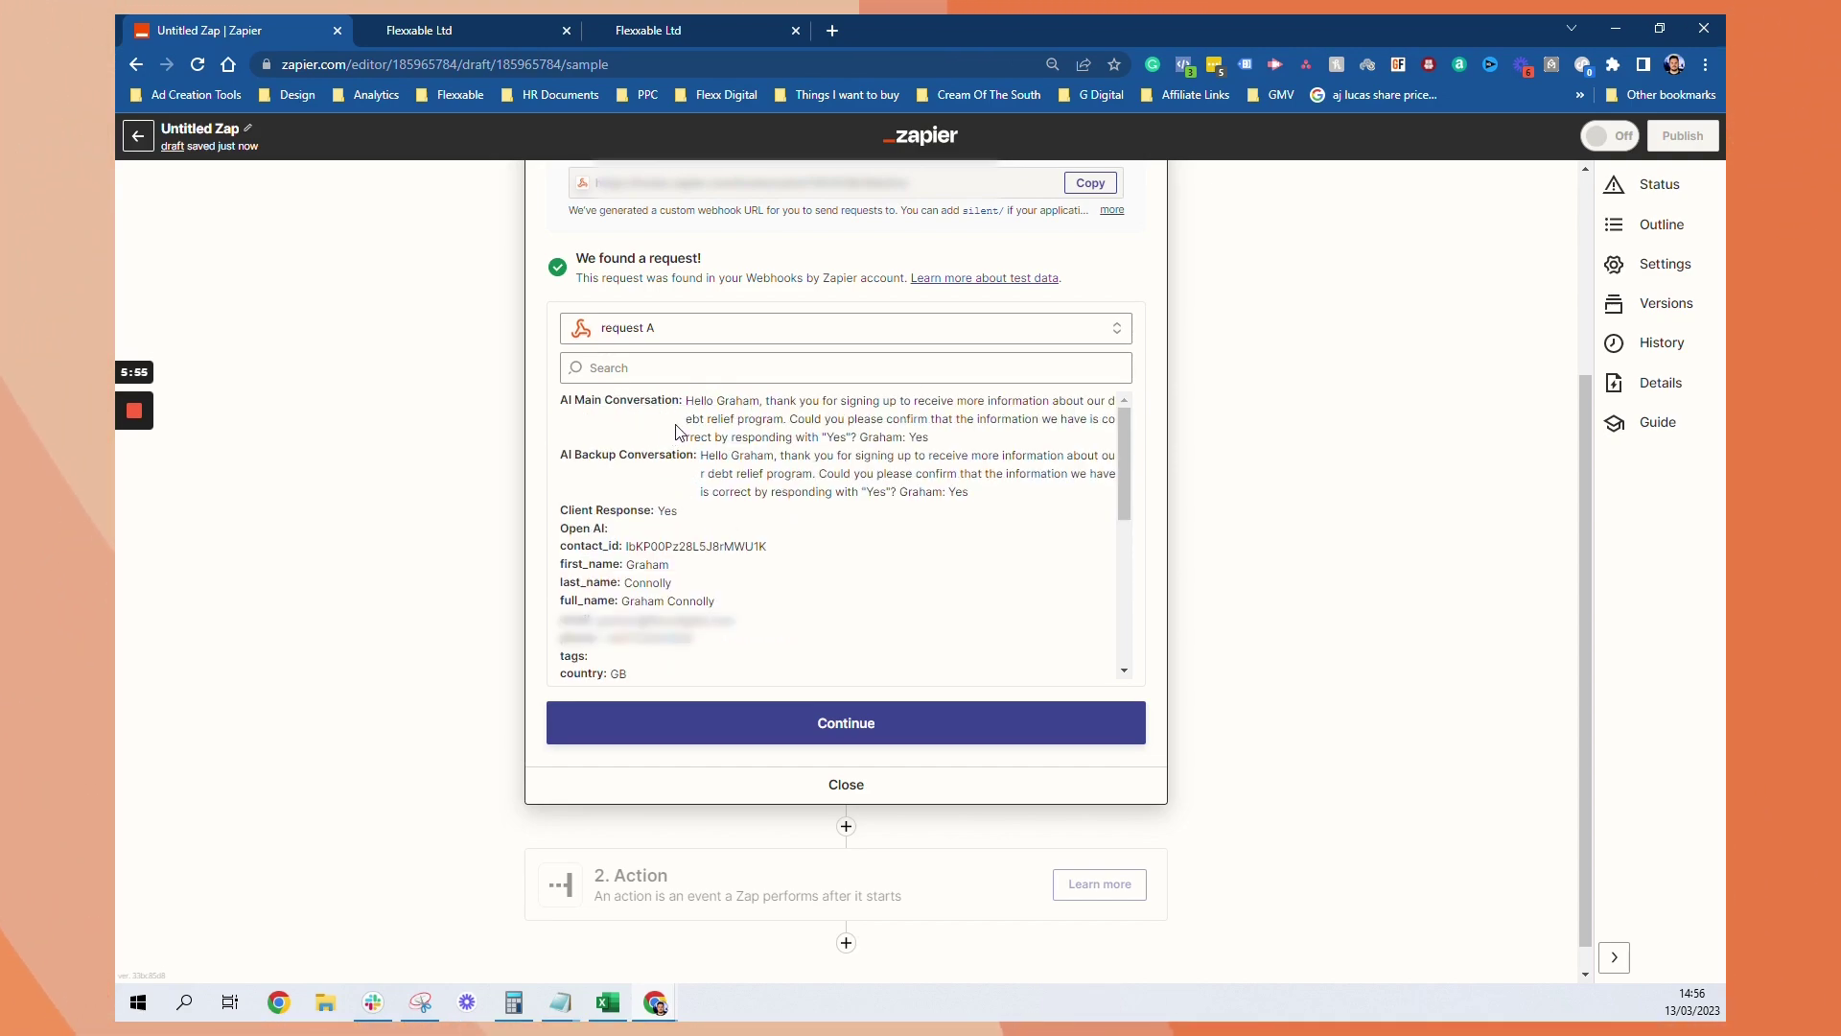
Add an OpenAI (GPT-3 & DALL·E) action step with the Send Prompt event
left_click(912, 722)
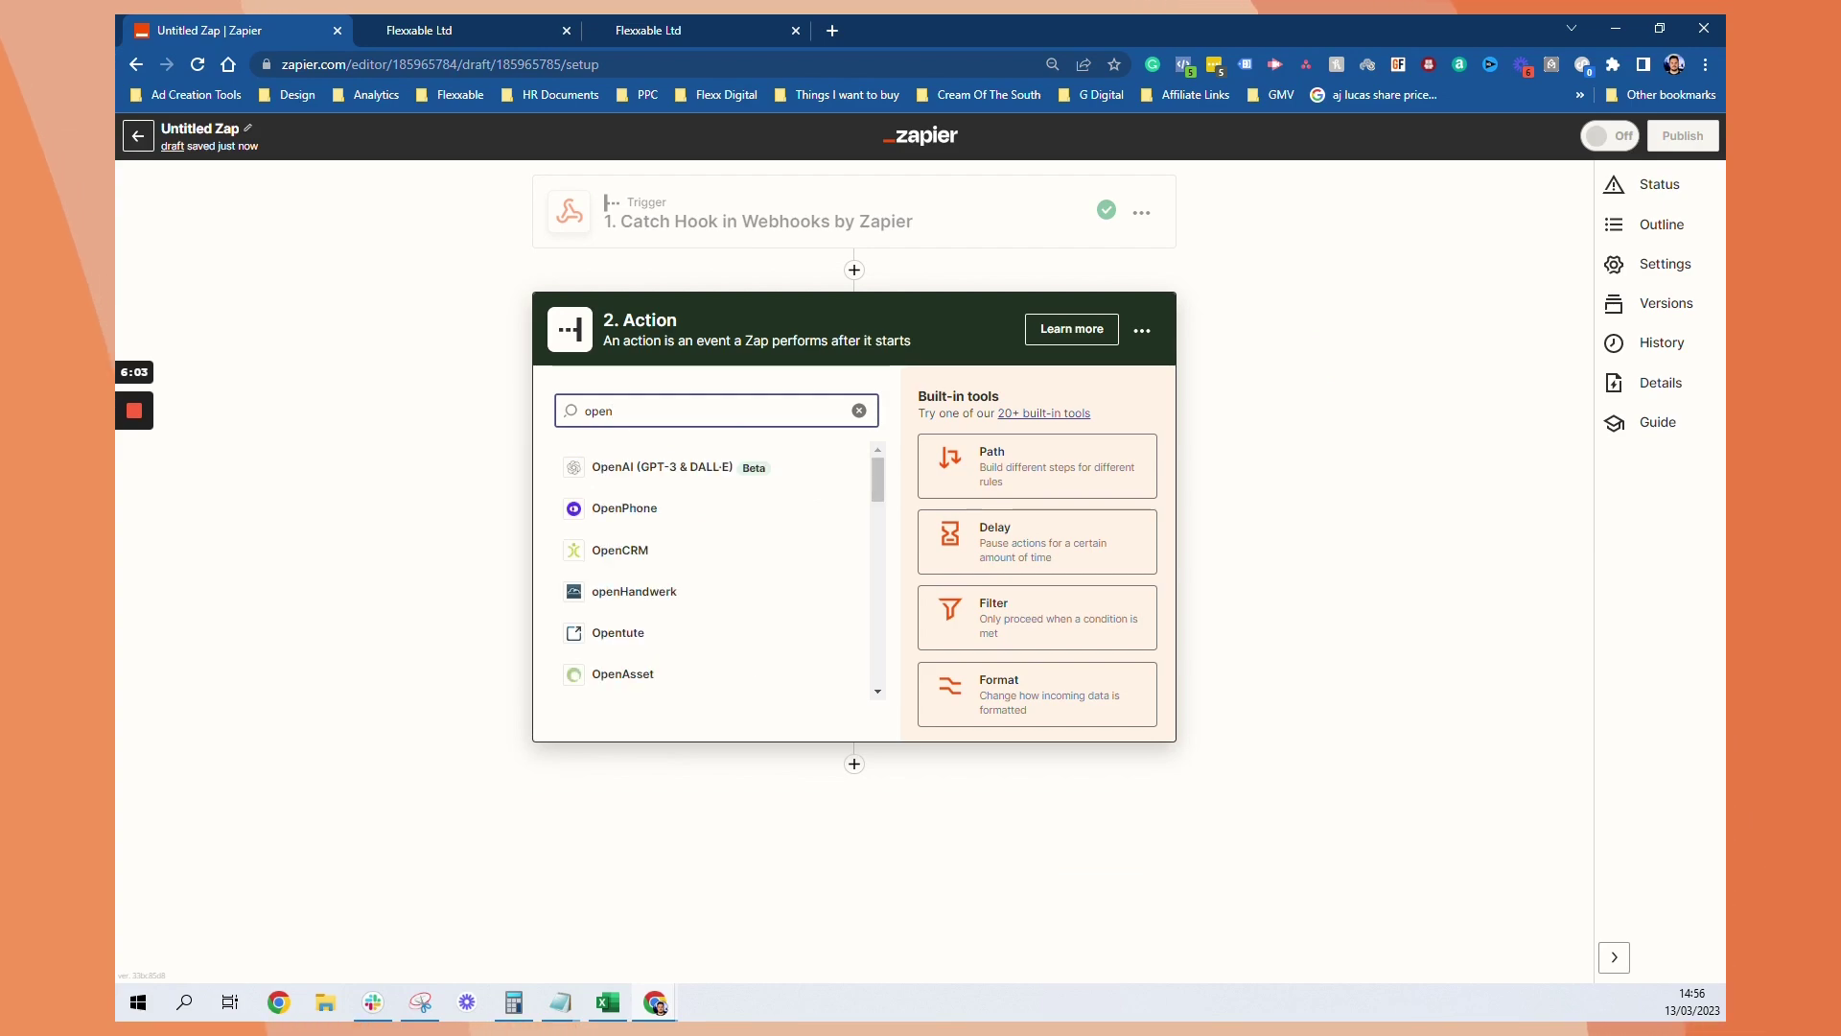
left_click(623, 469)
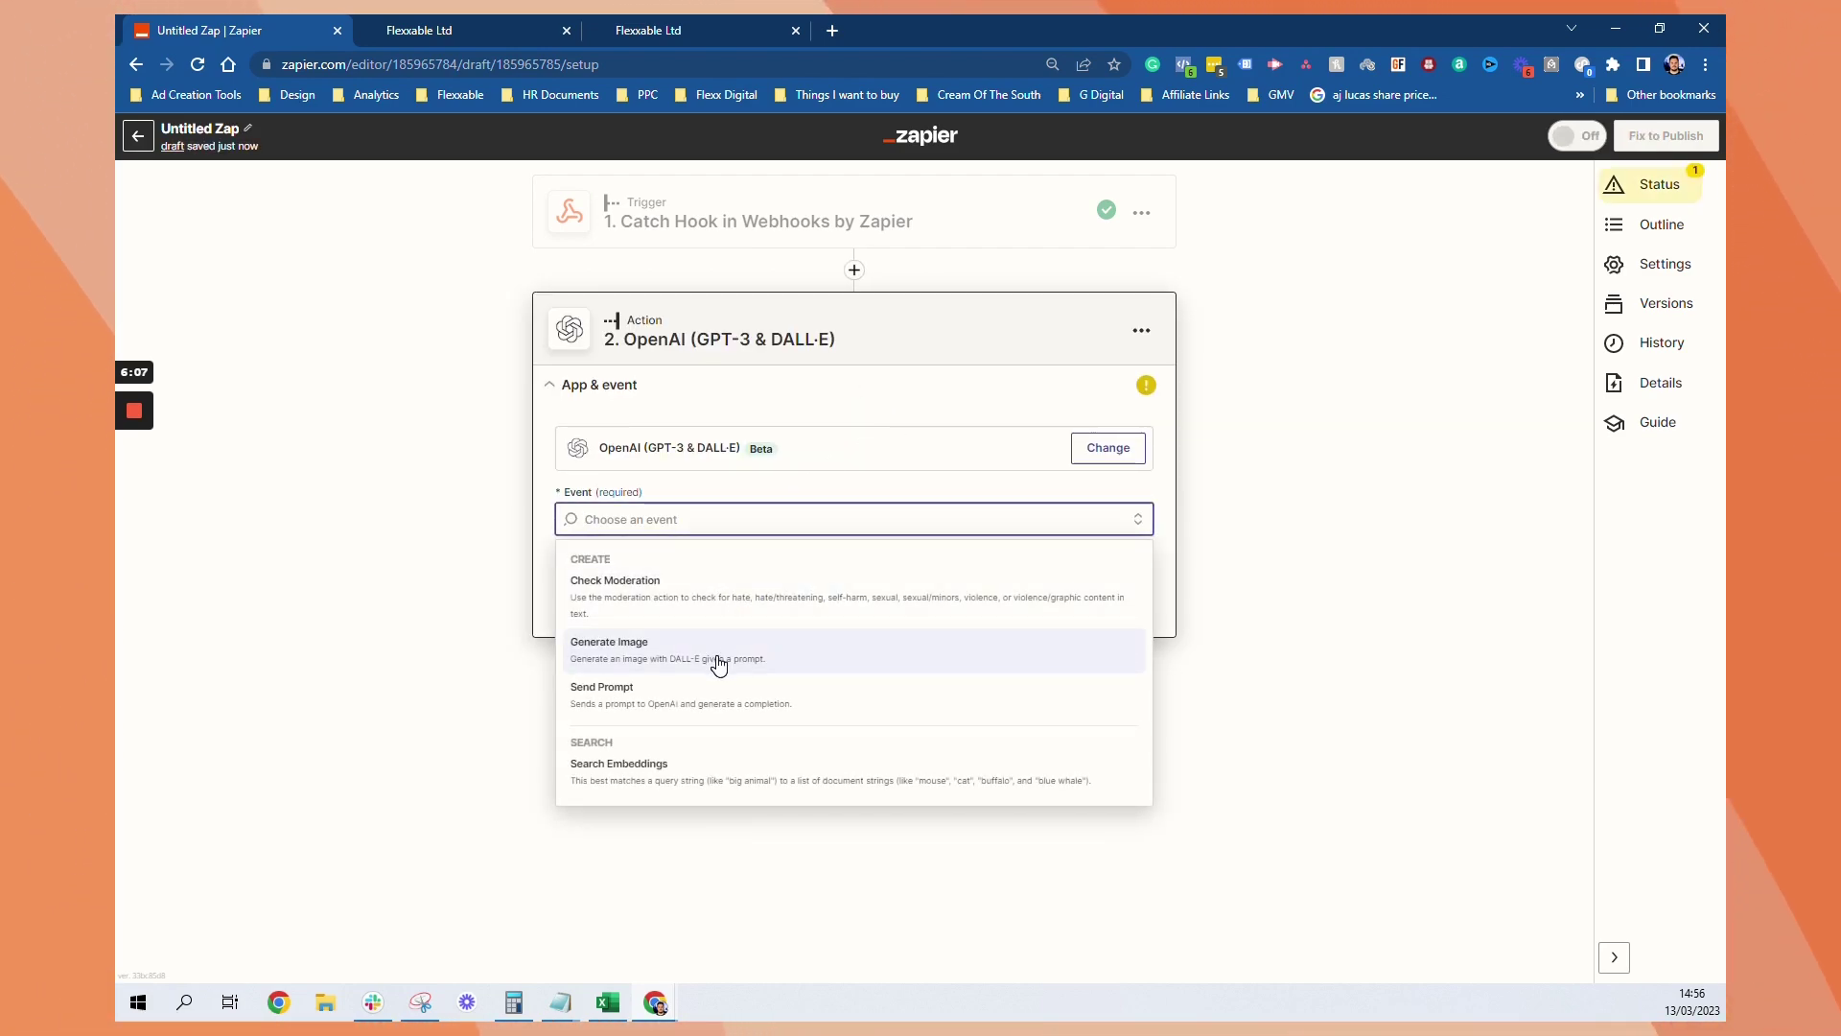
left_click(699, 703)
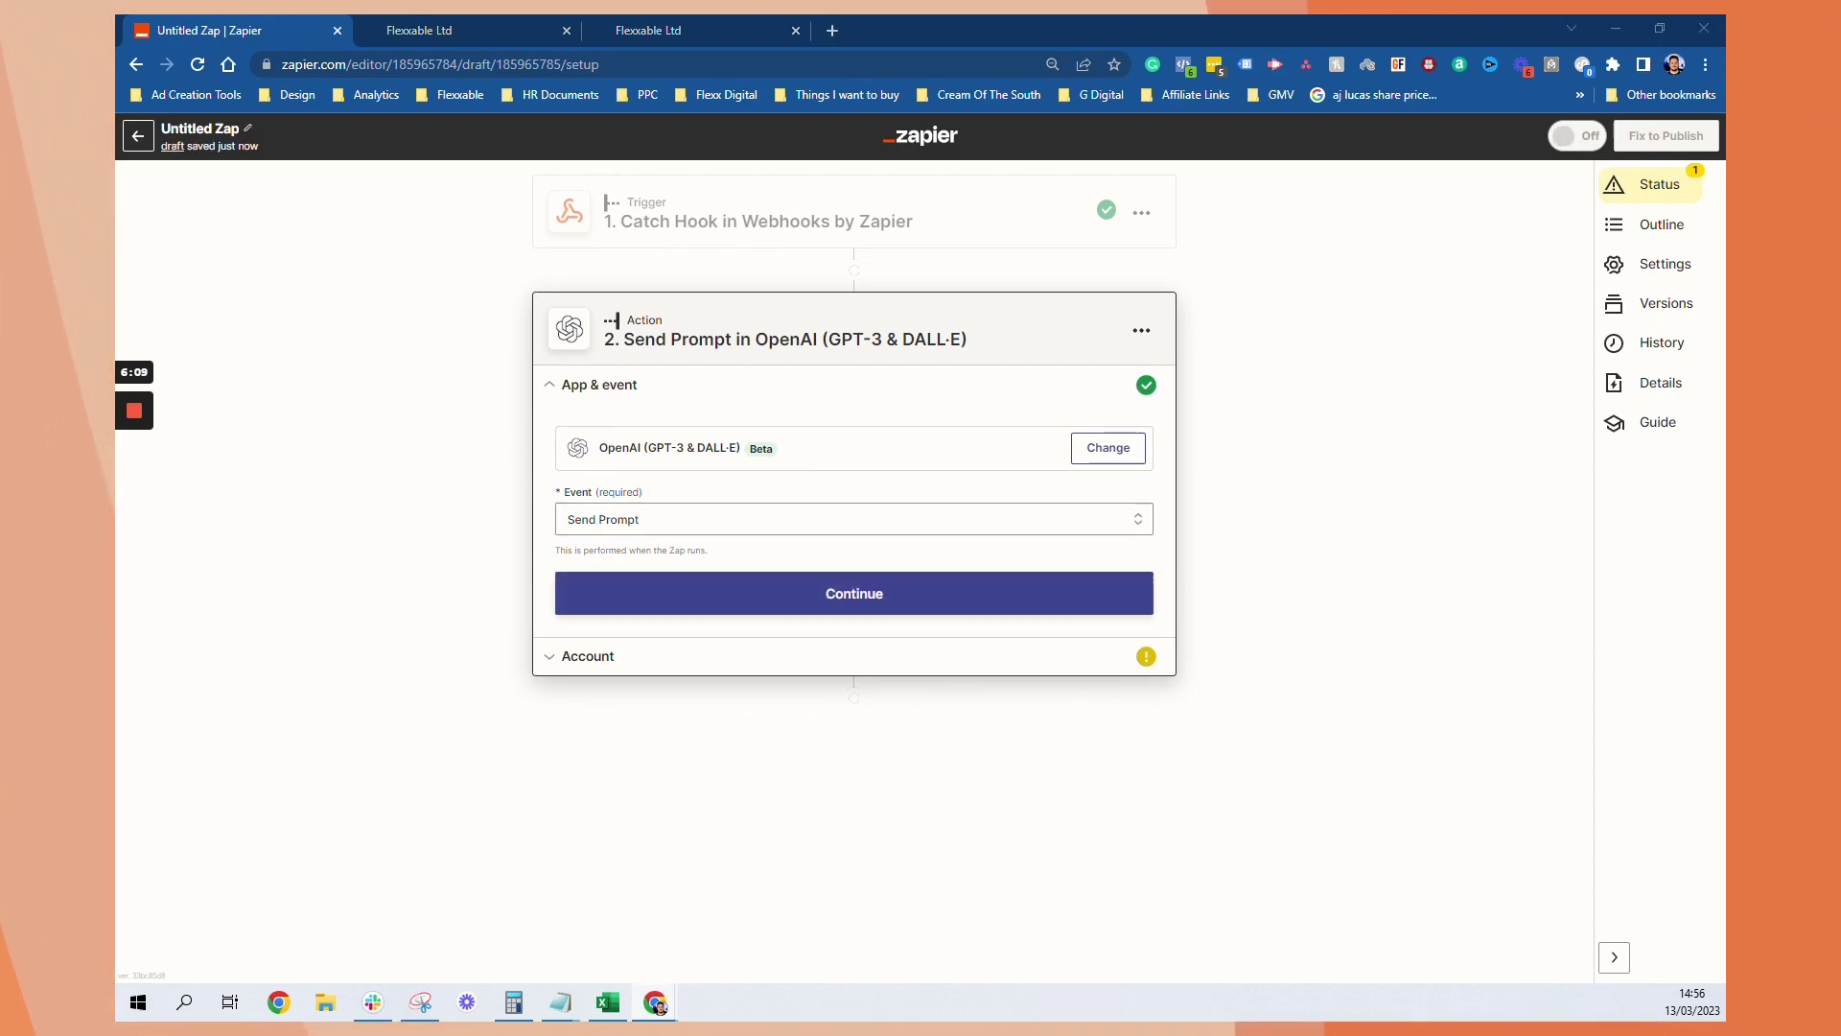
key("Up")
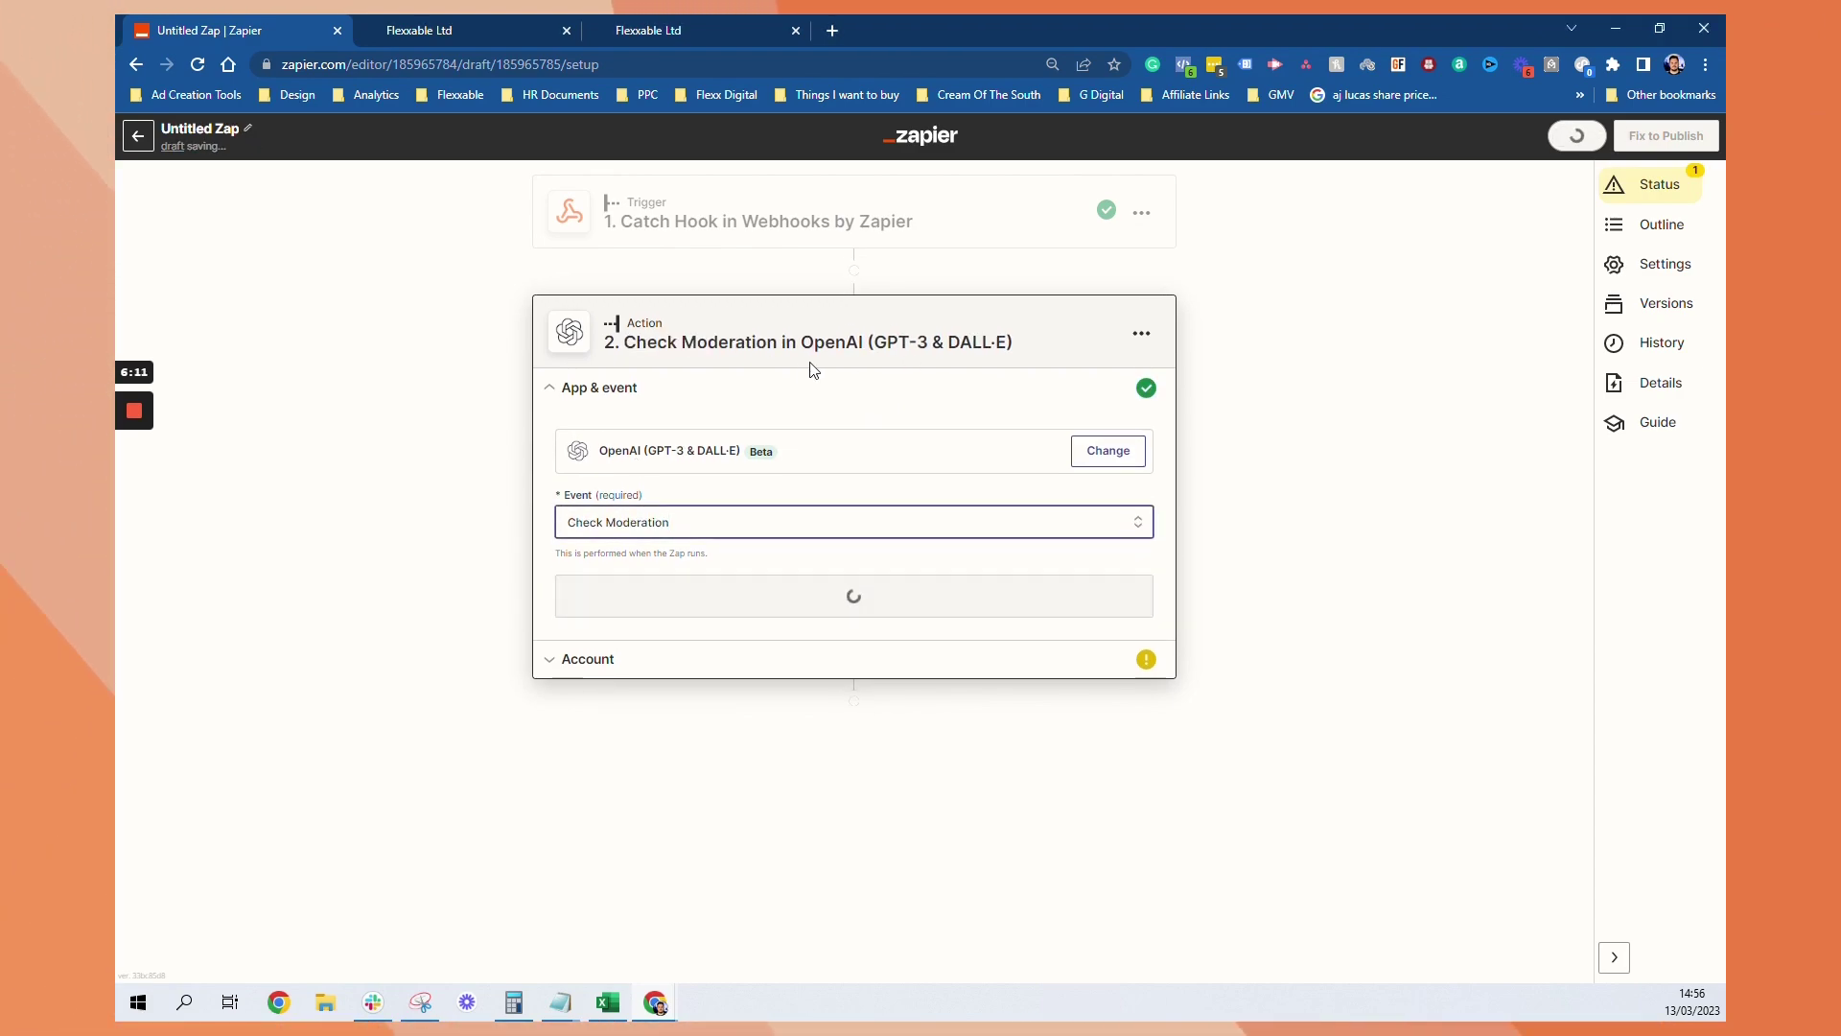
key("Down")
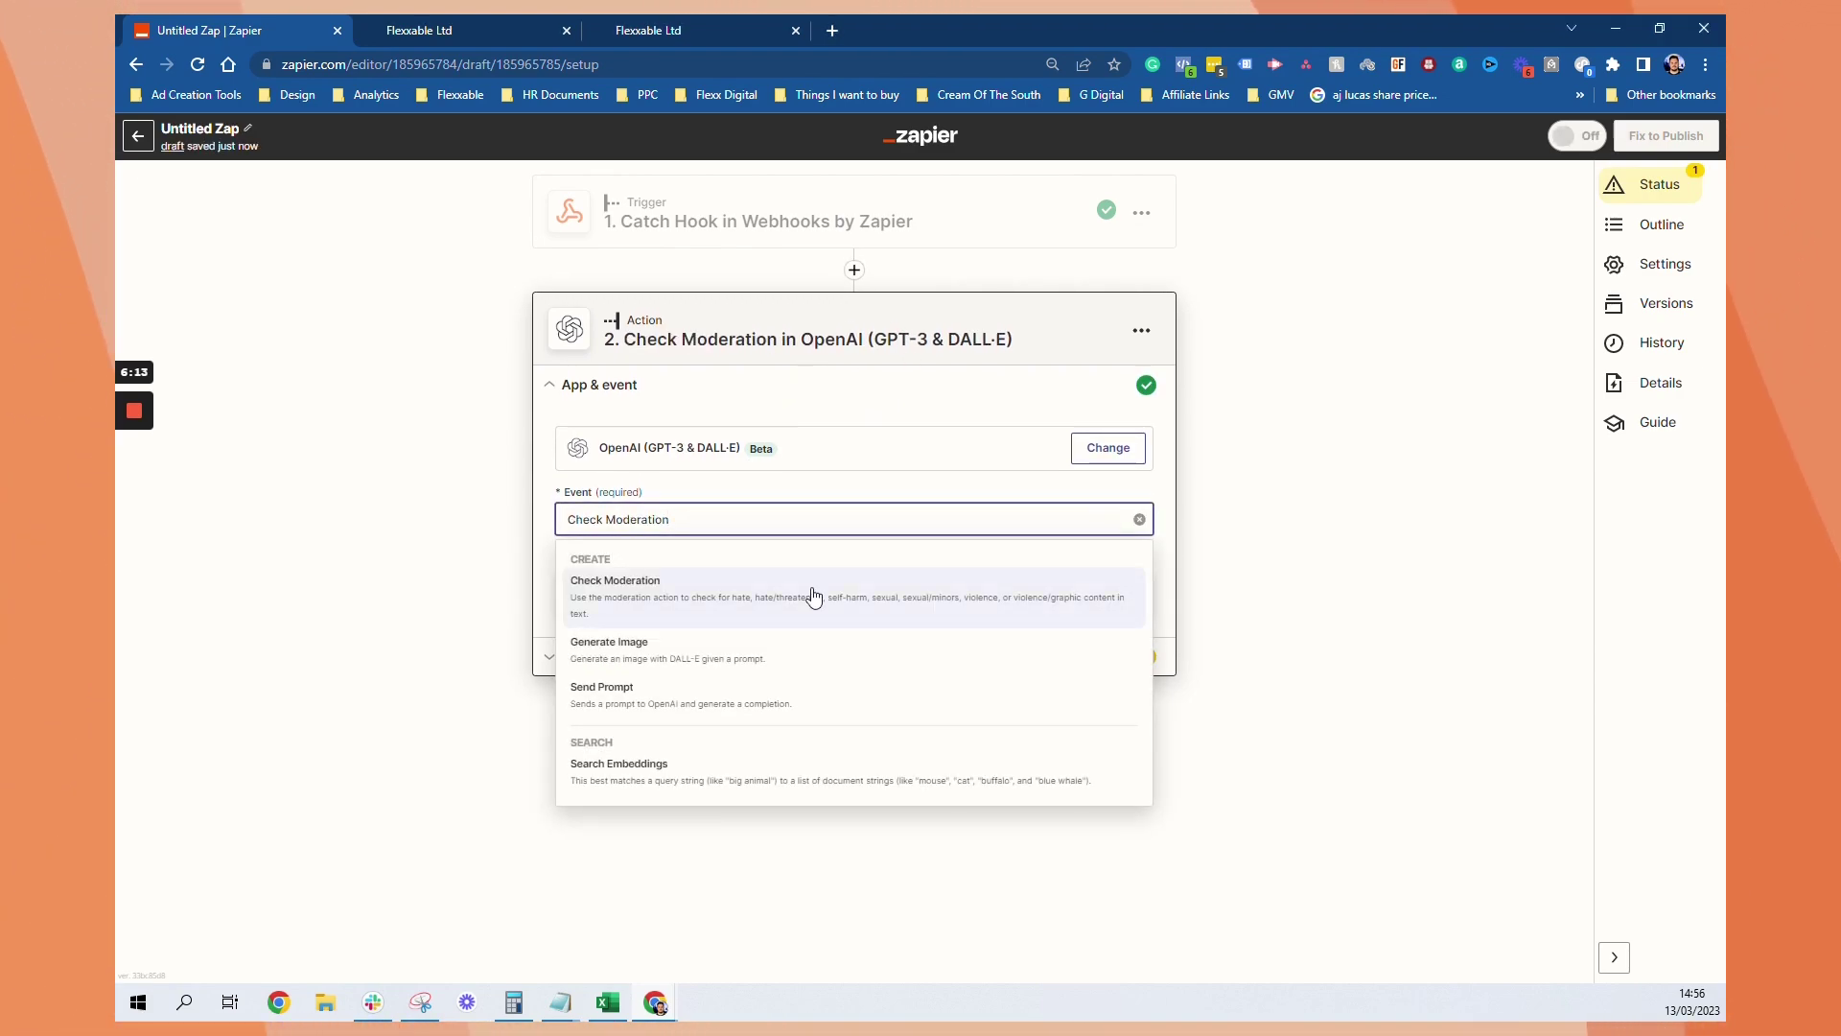
left_click(700, 698)
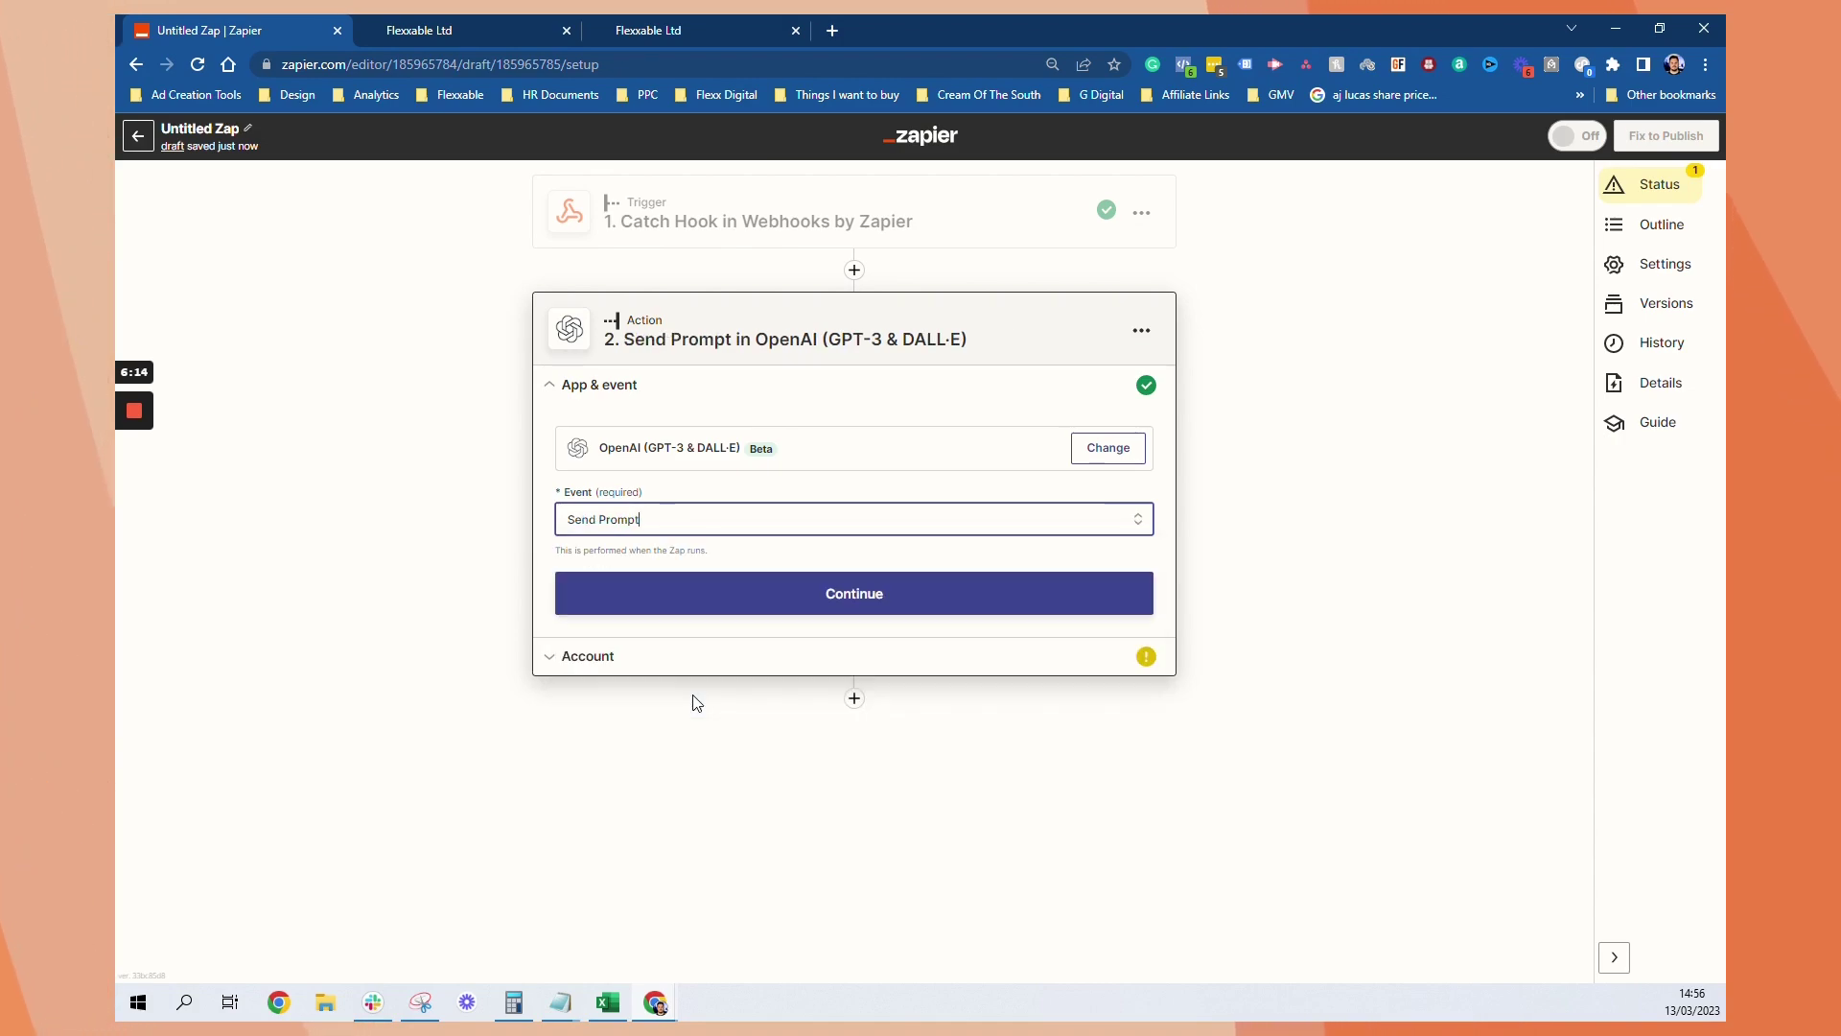
left_click(938, 616)
left_click(801, 489)
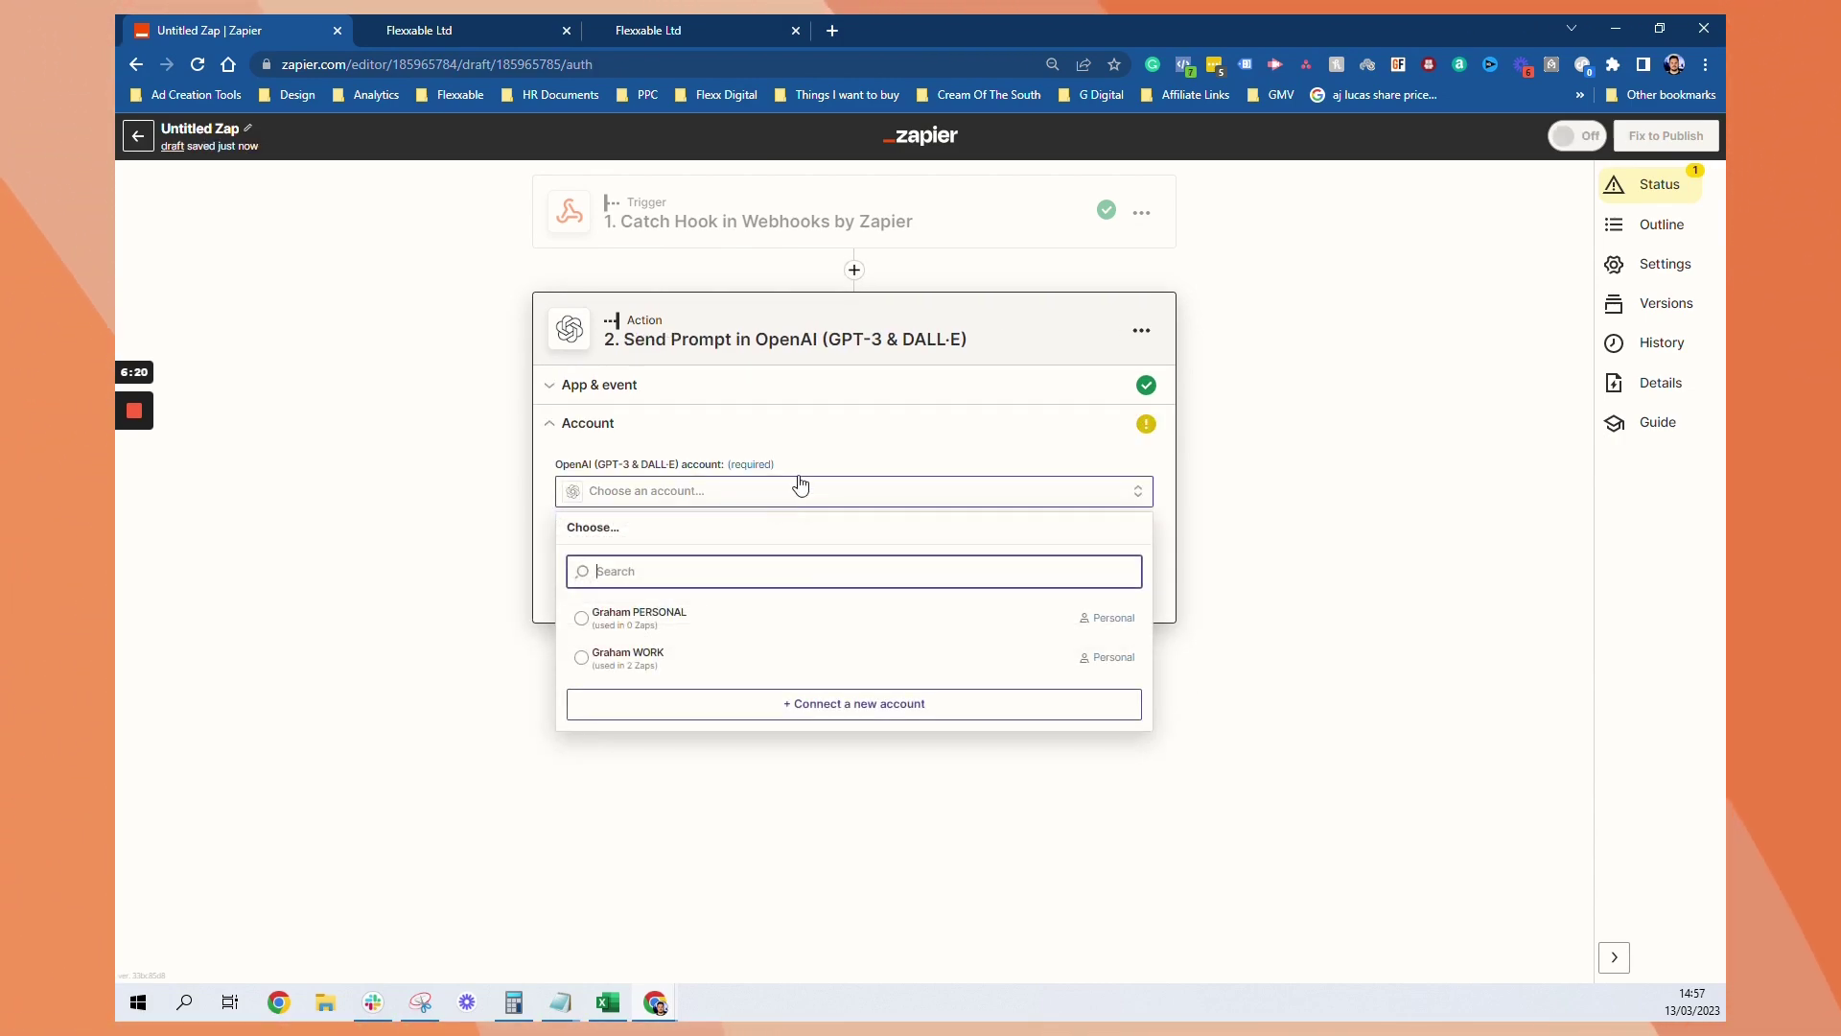
Connect the personal OpenAI account and set the model to text-davinci-003
left_click(692, 629)
left_click(599, 577)
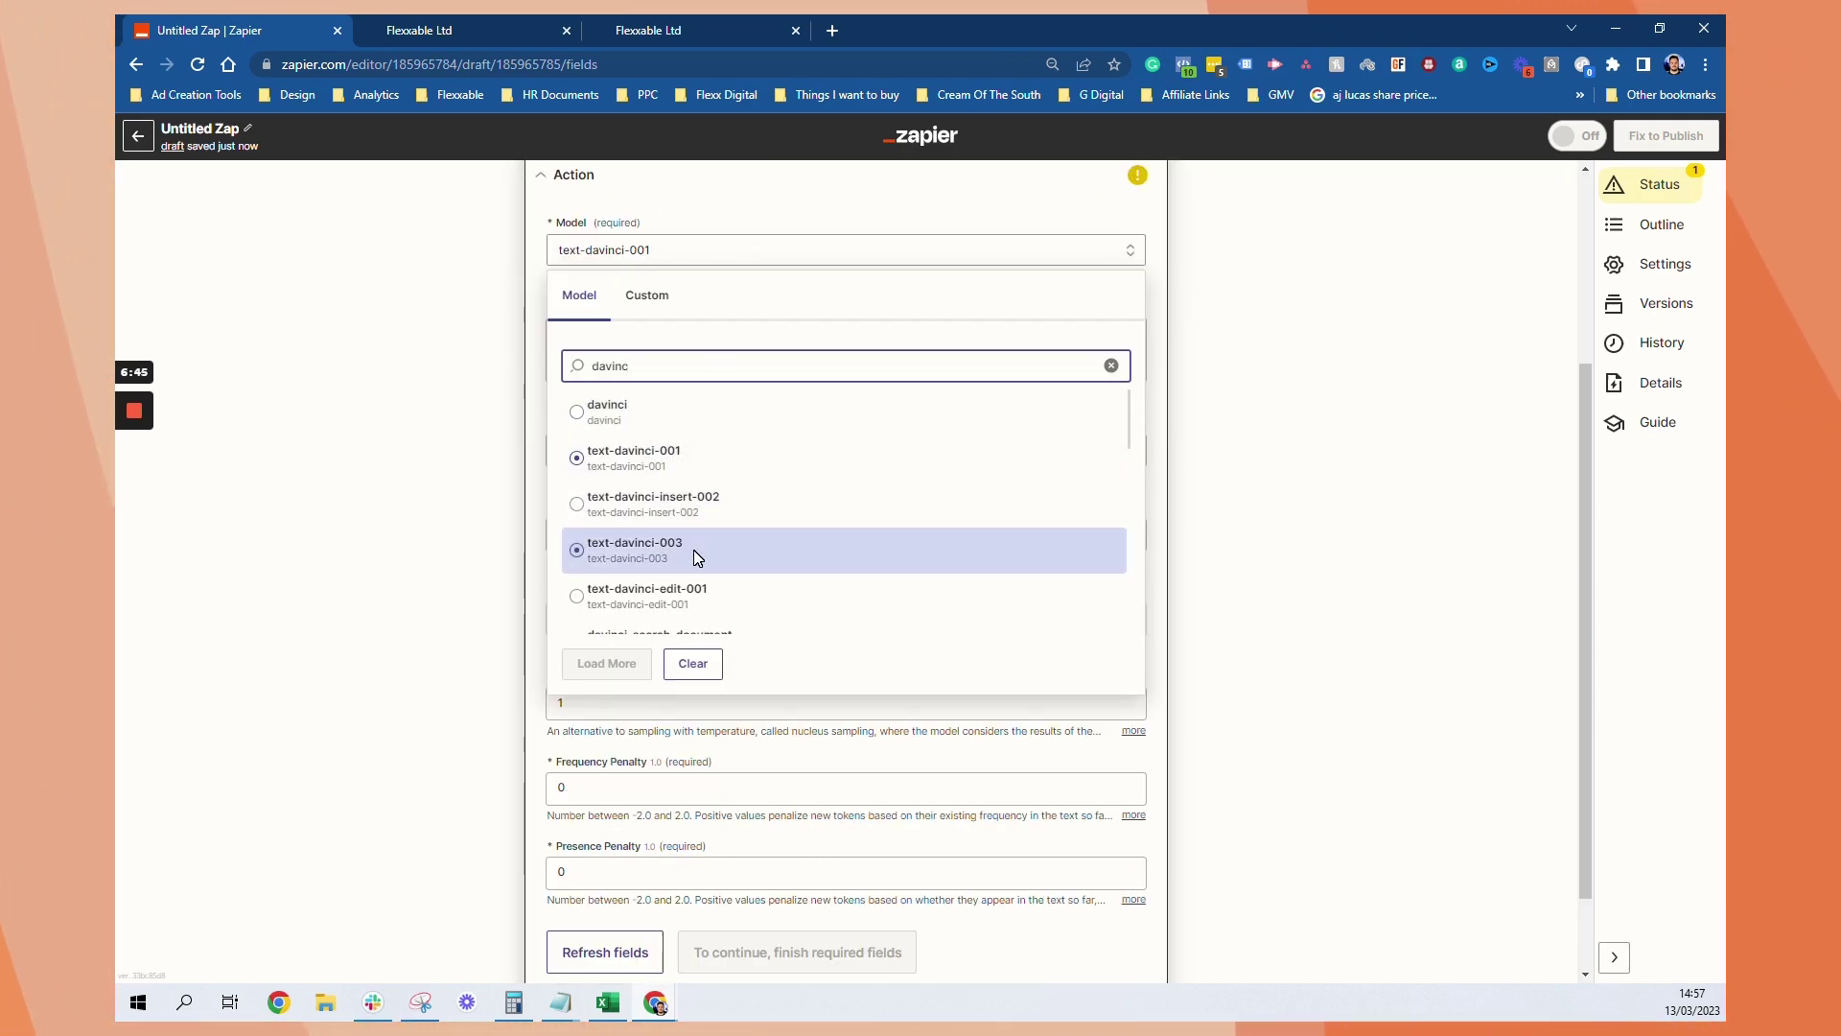
left_click(692, 550)
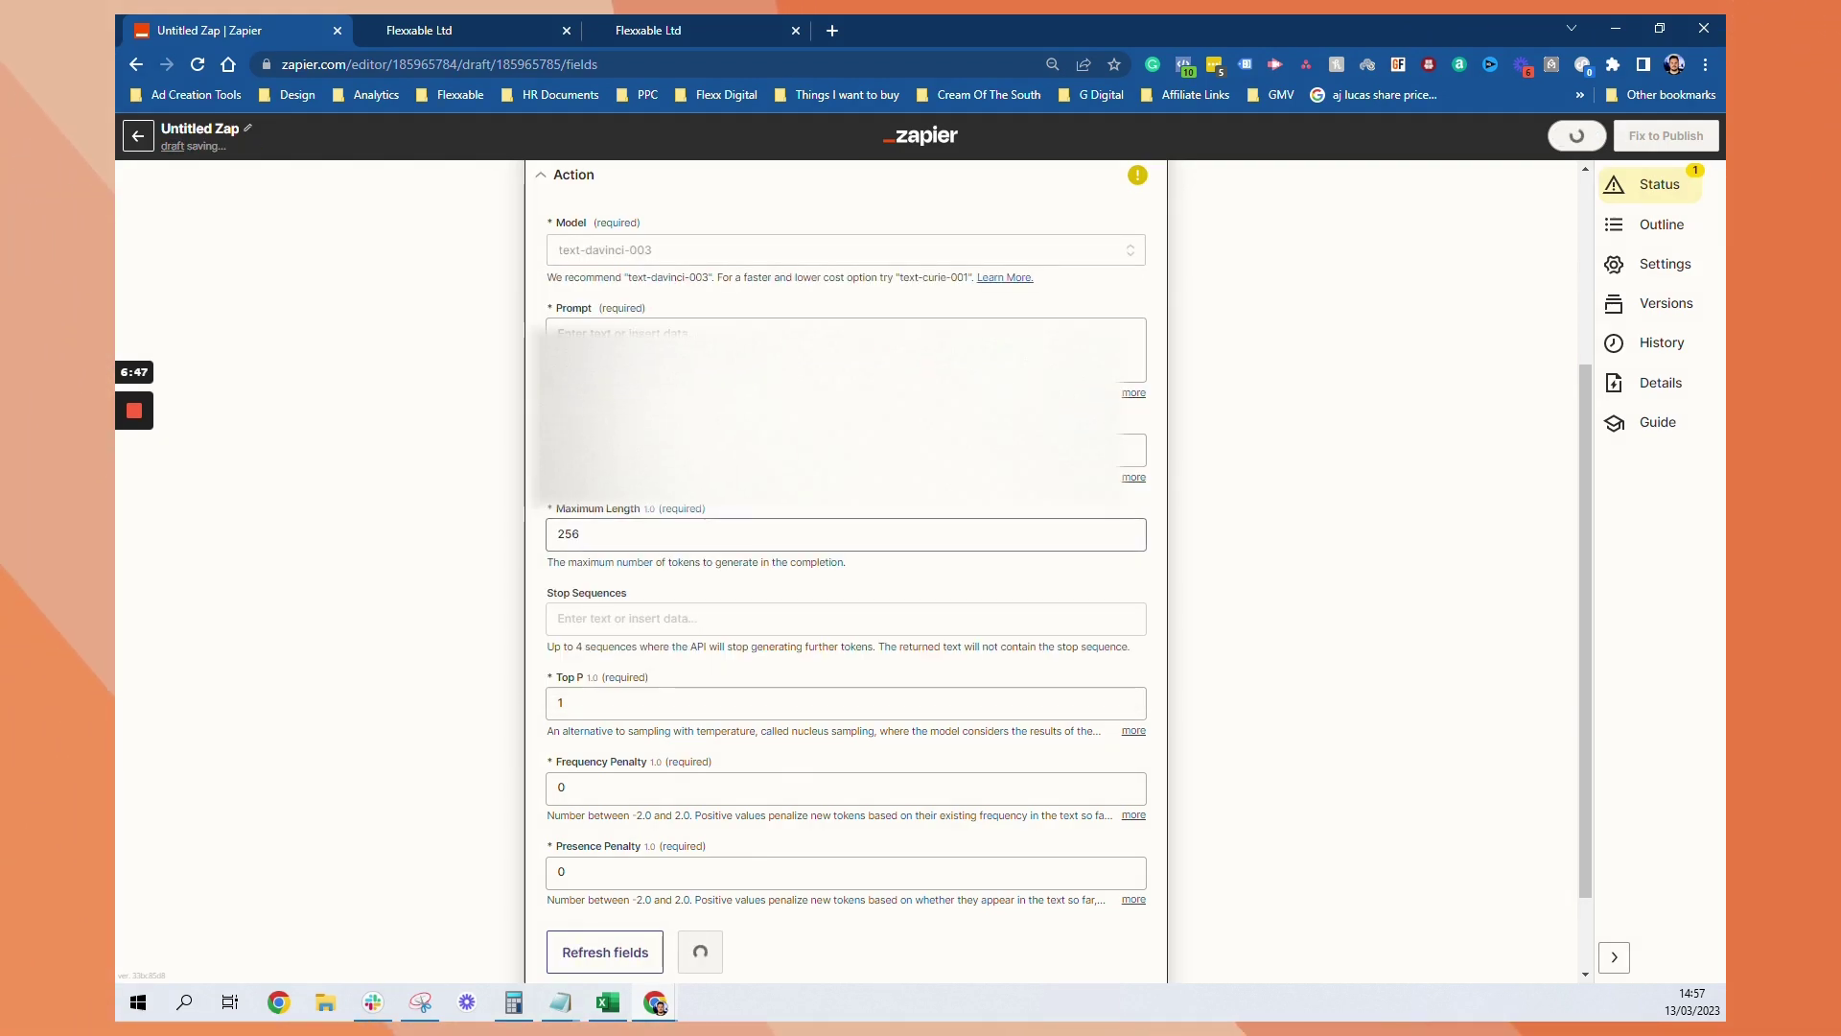
scroll(846, 575, "up", 1)
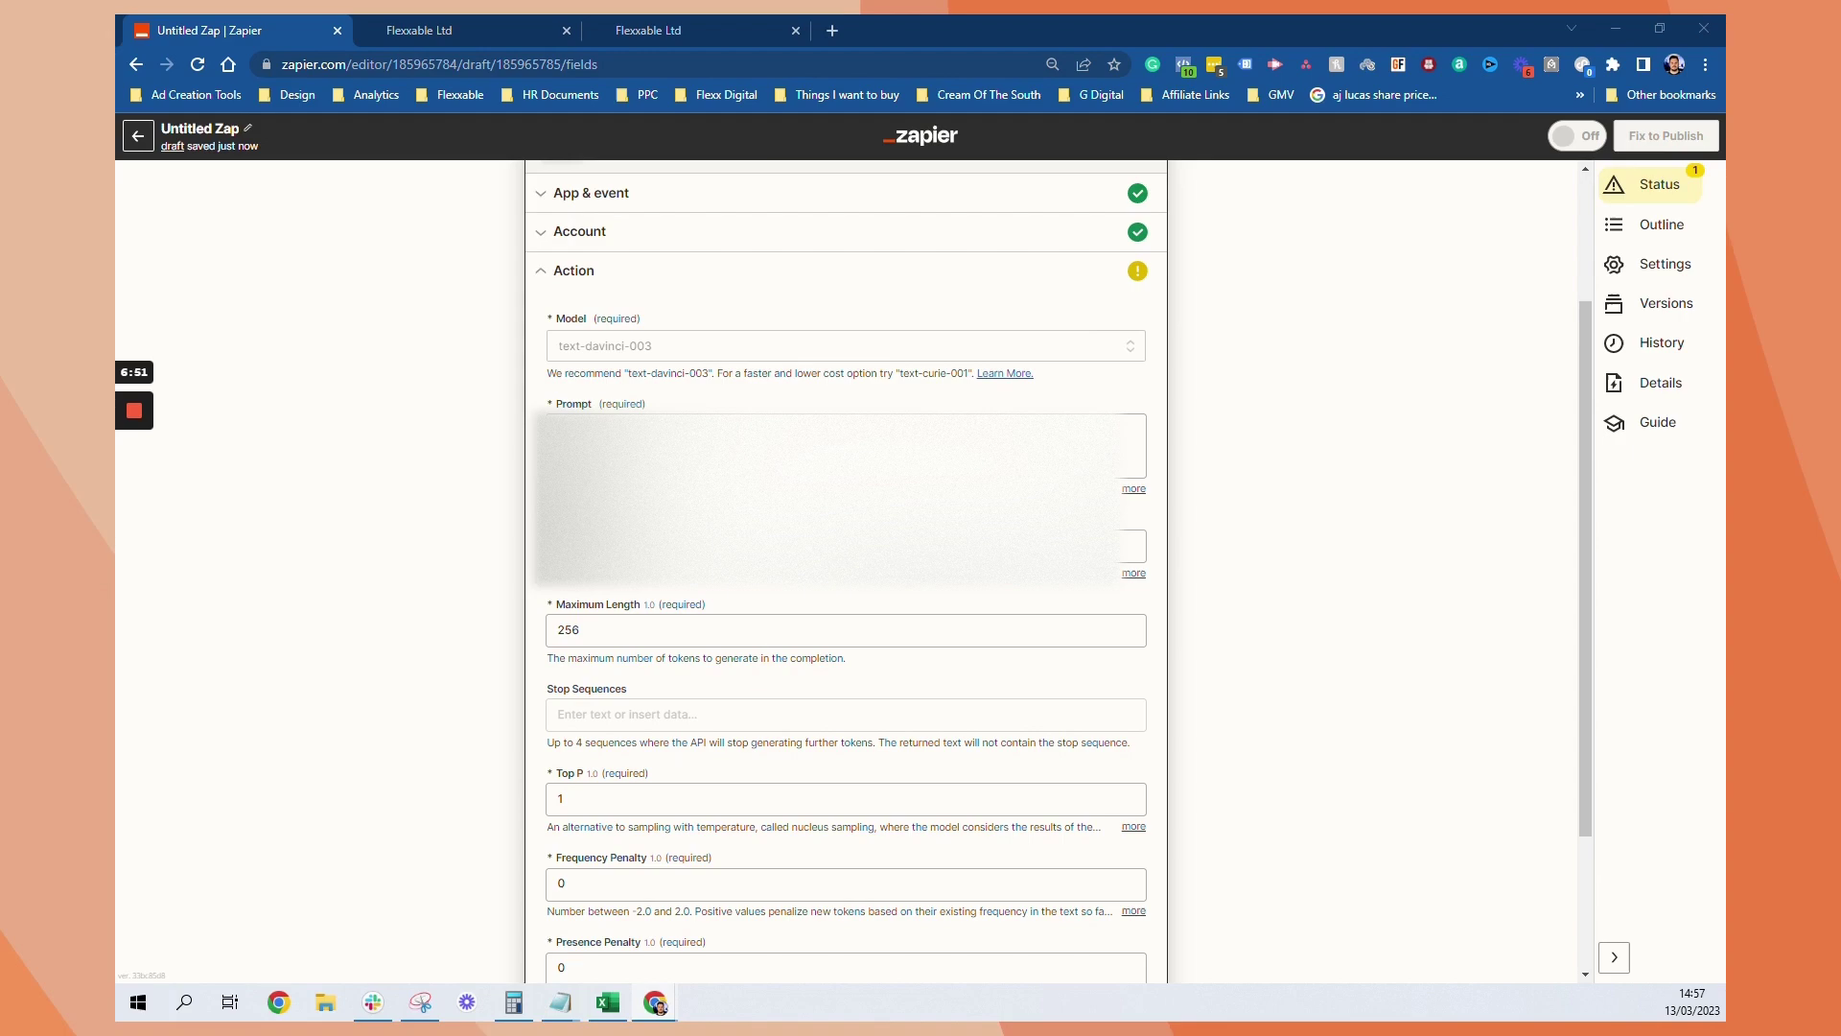
Insert the AI Main Conversation webhook field into the prompt and adjust the temperature
left_click(846, 494)
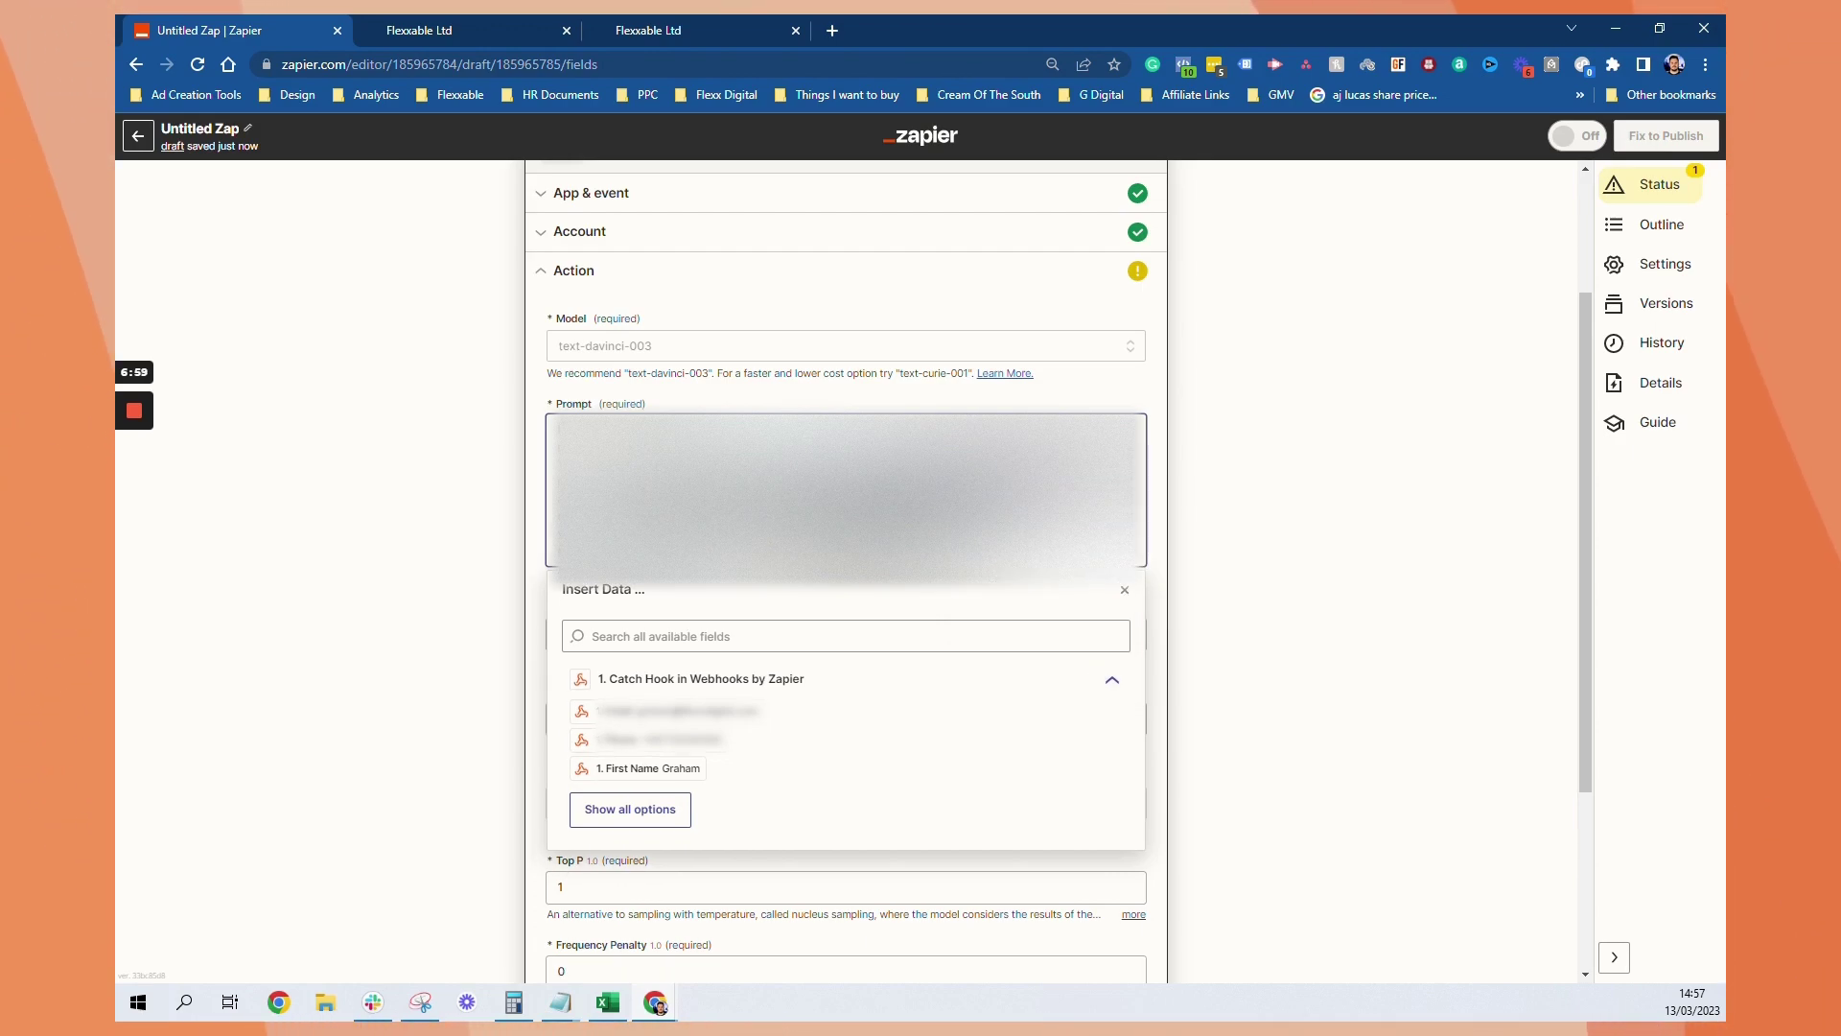
left_click(636, 807)
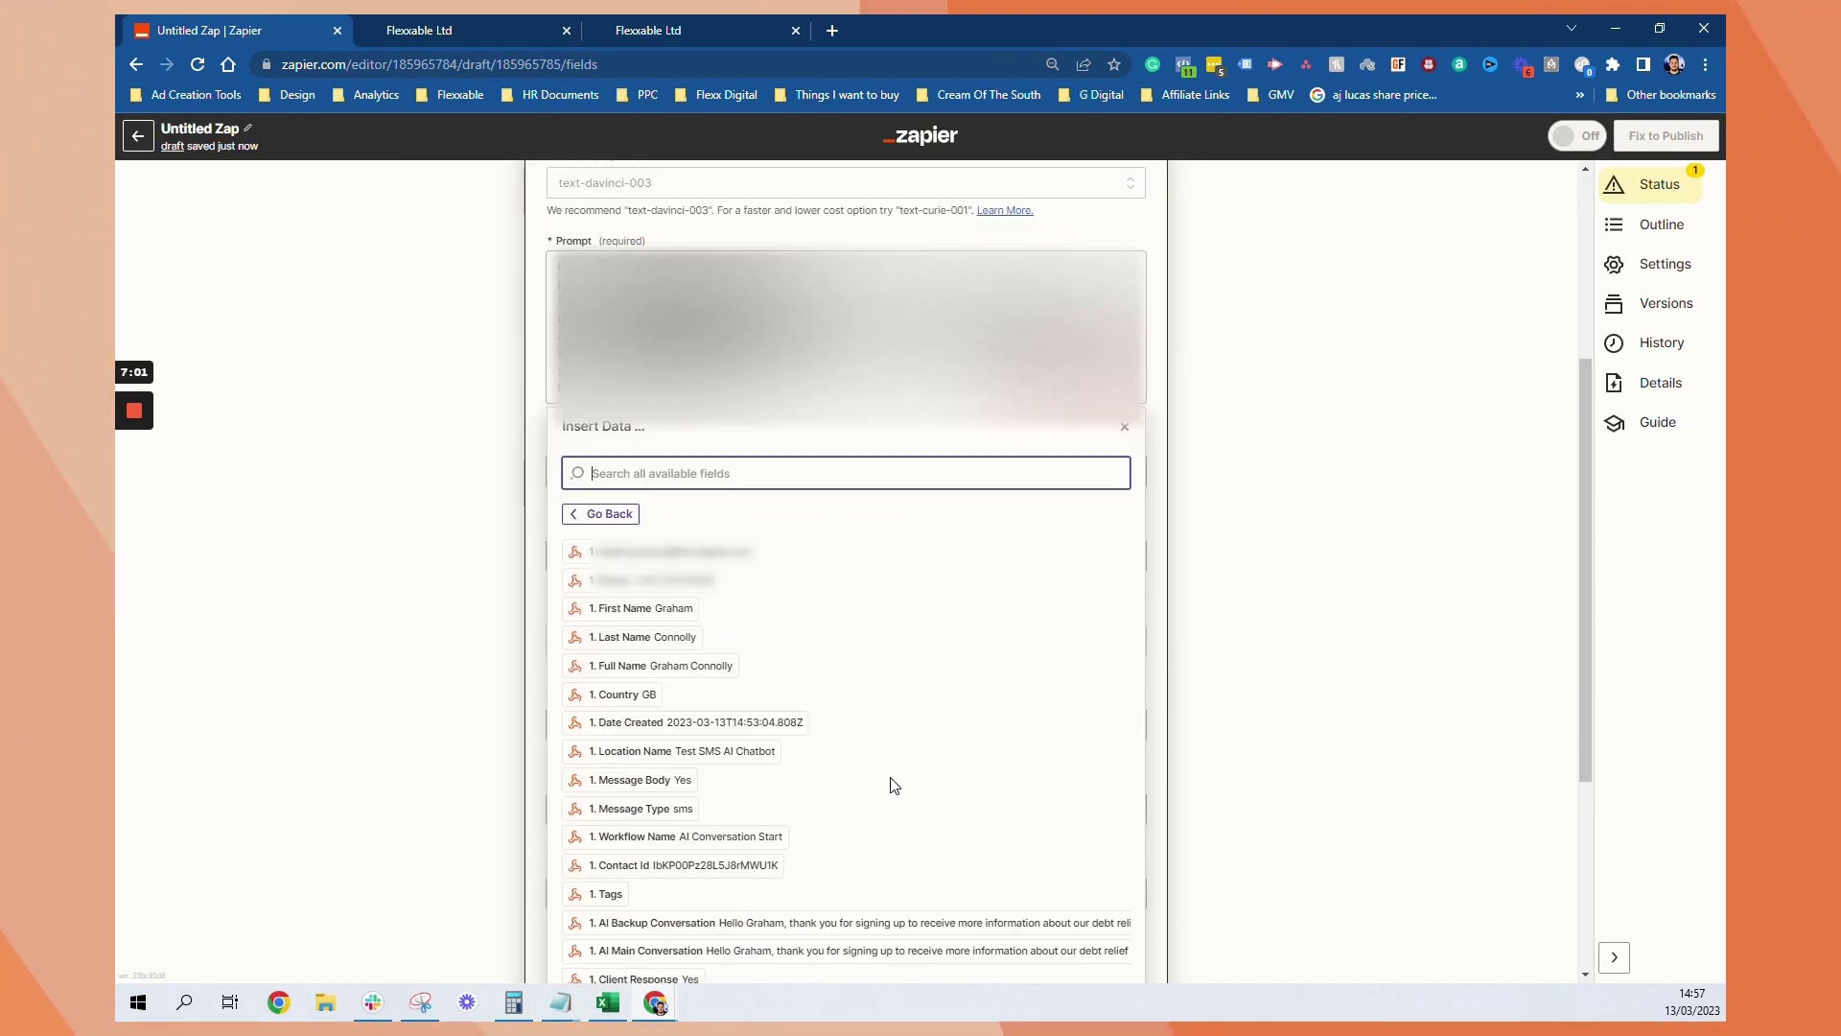
scroll(894, 785, "down", 1)
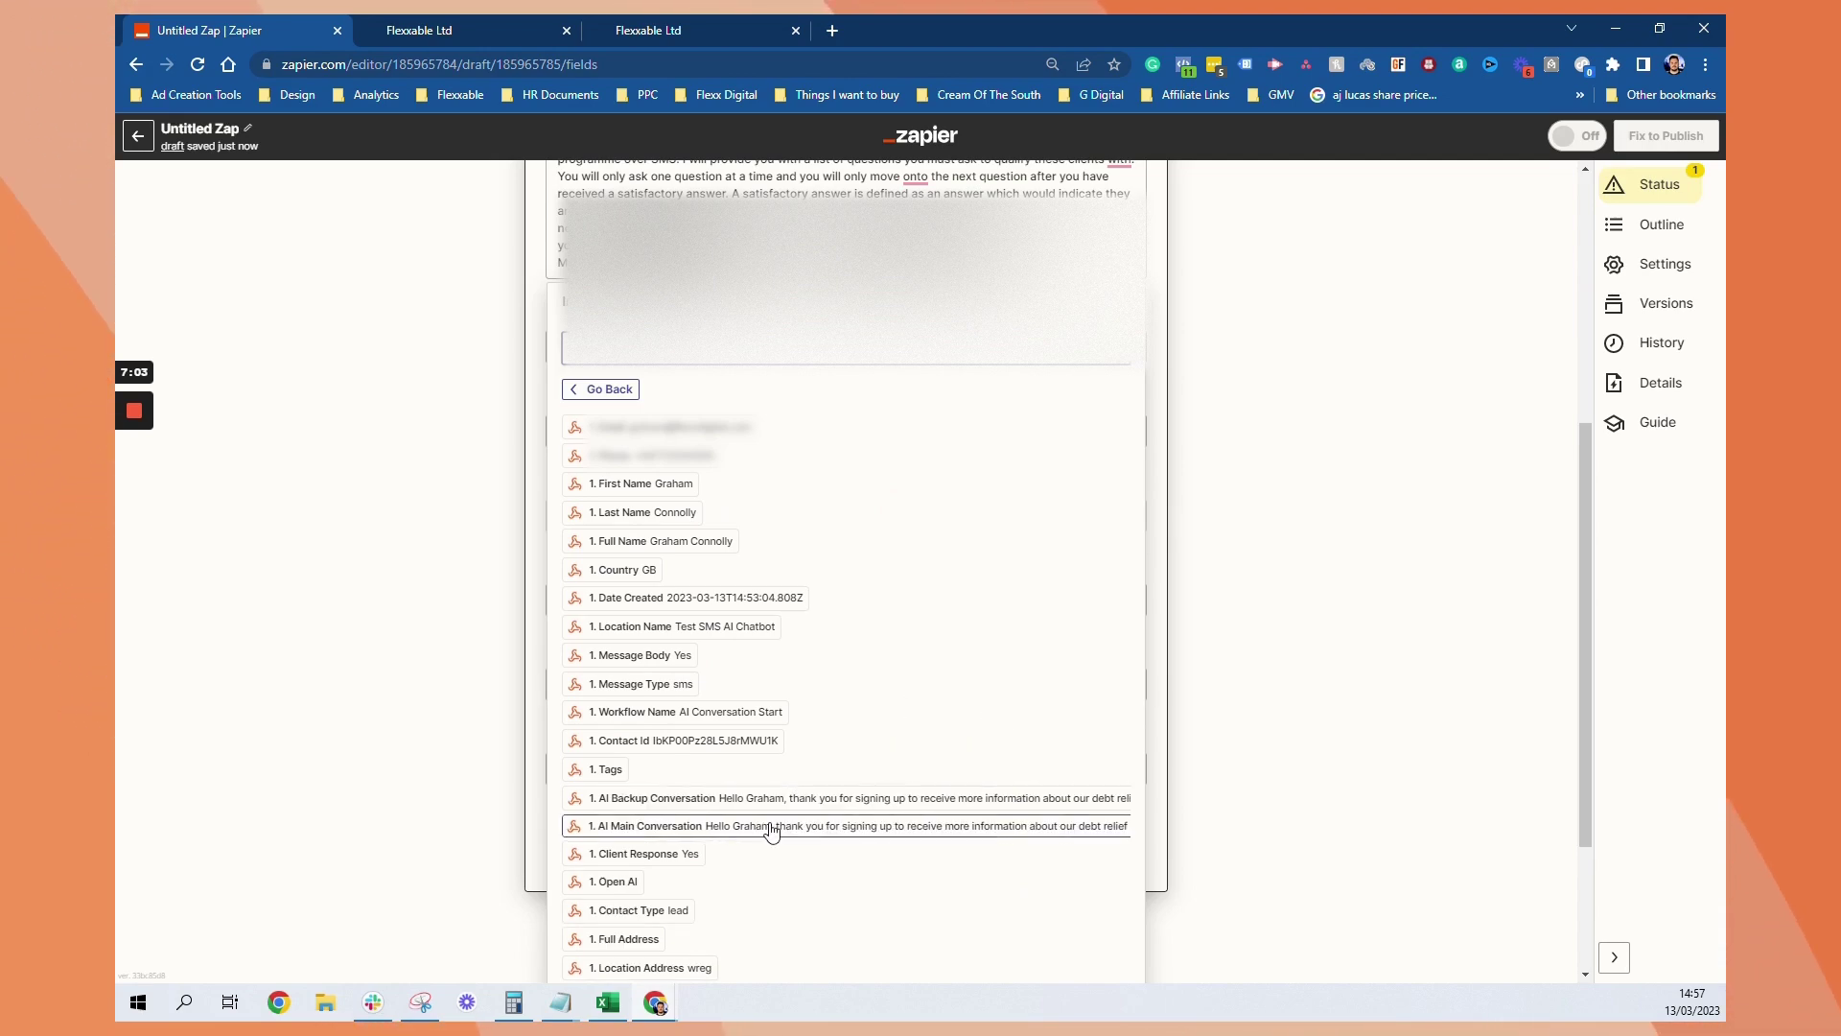
left_click(1426, 477)
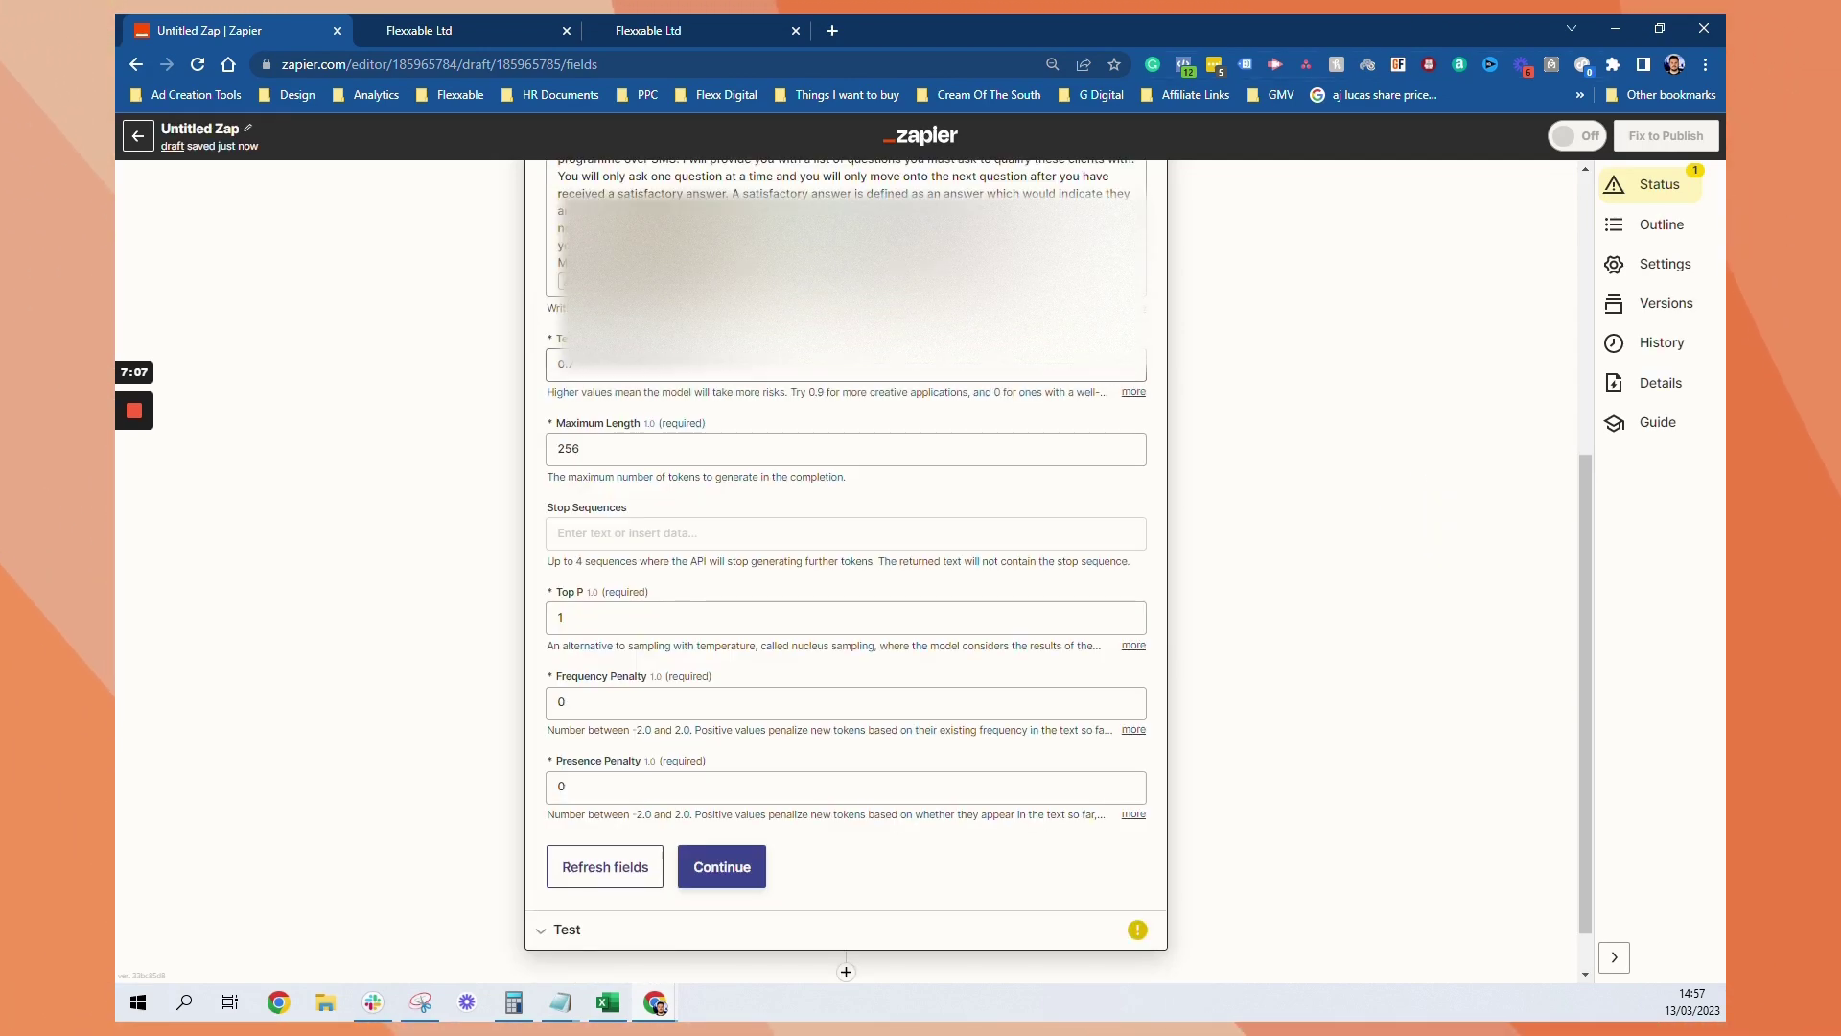
left_click(614, 365)
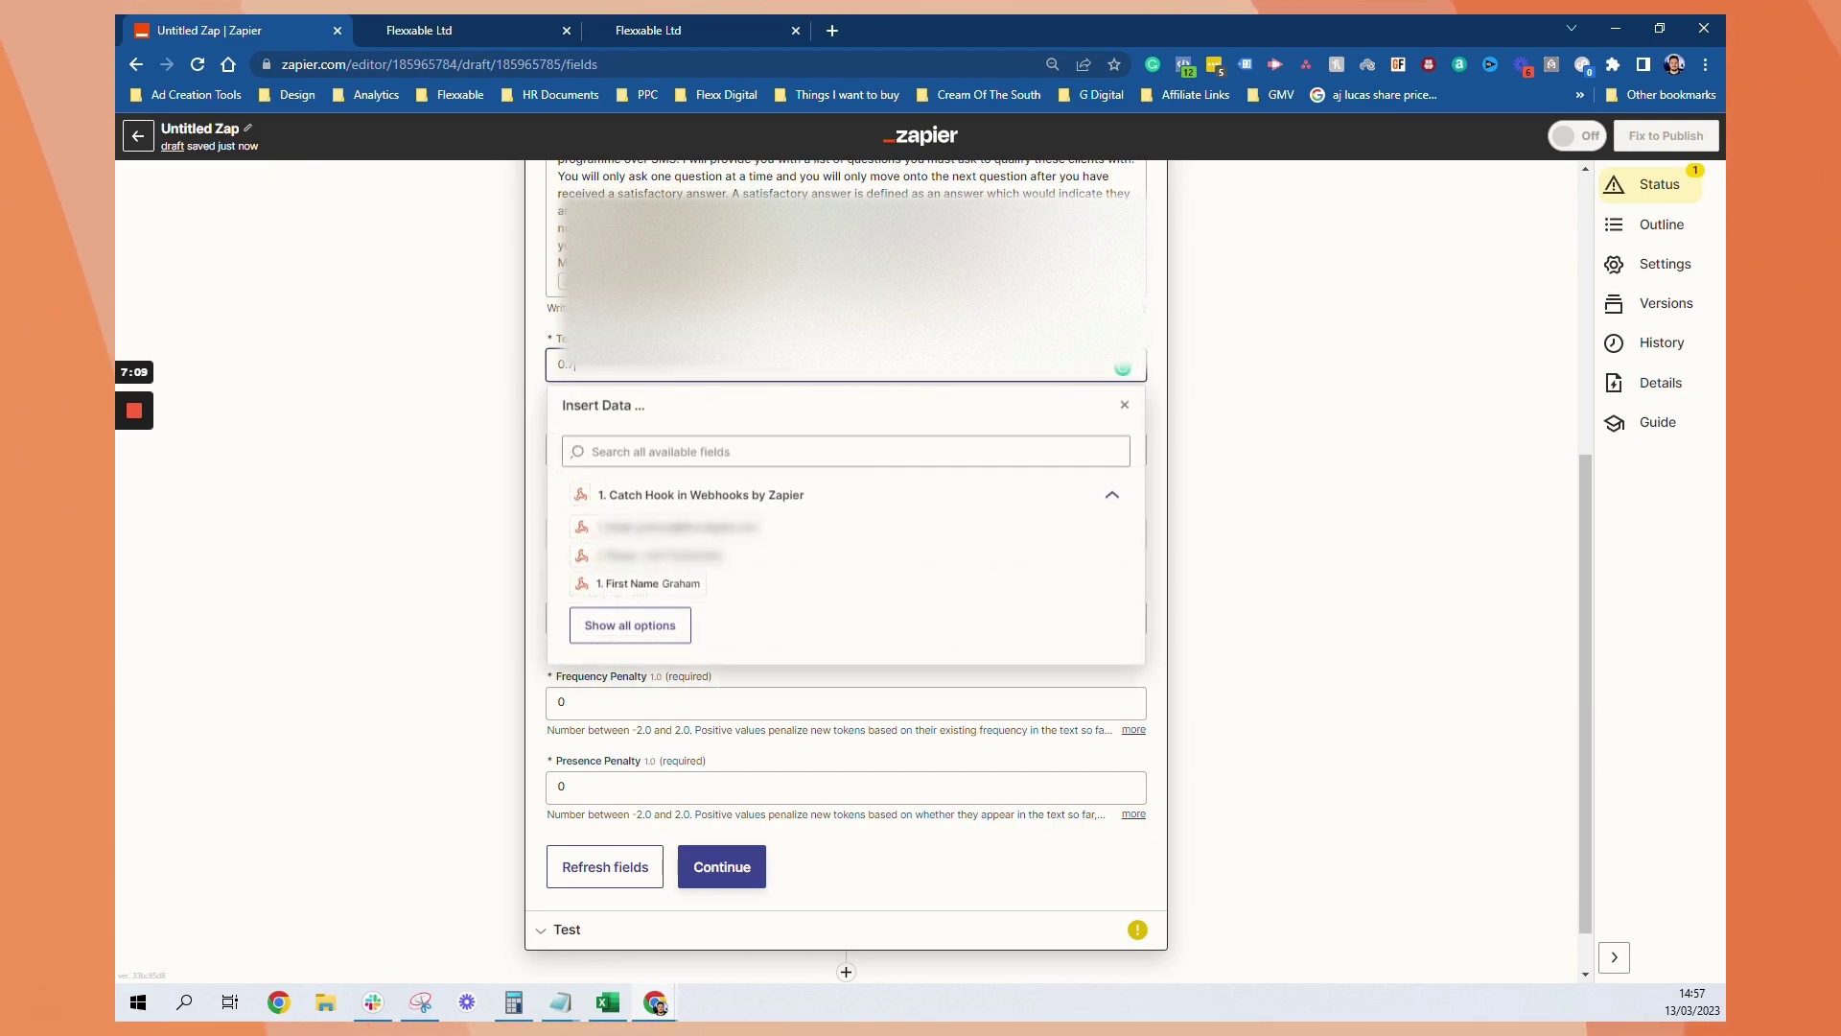
left_click(515, 472)
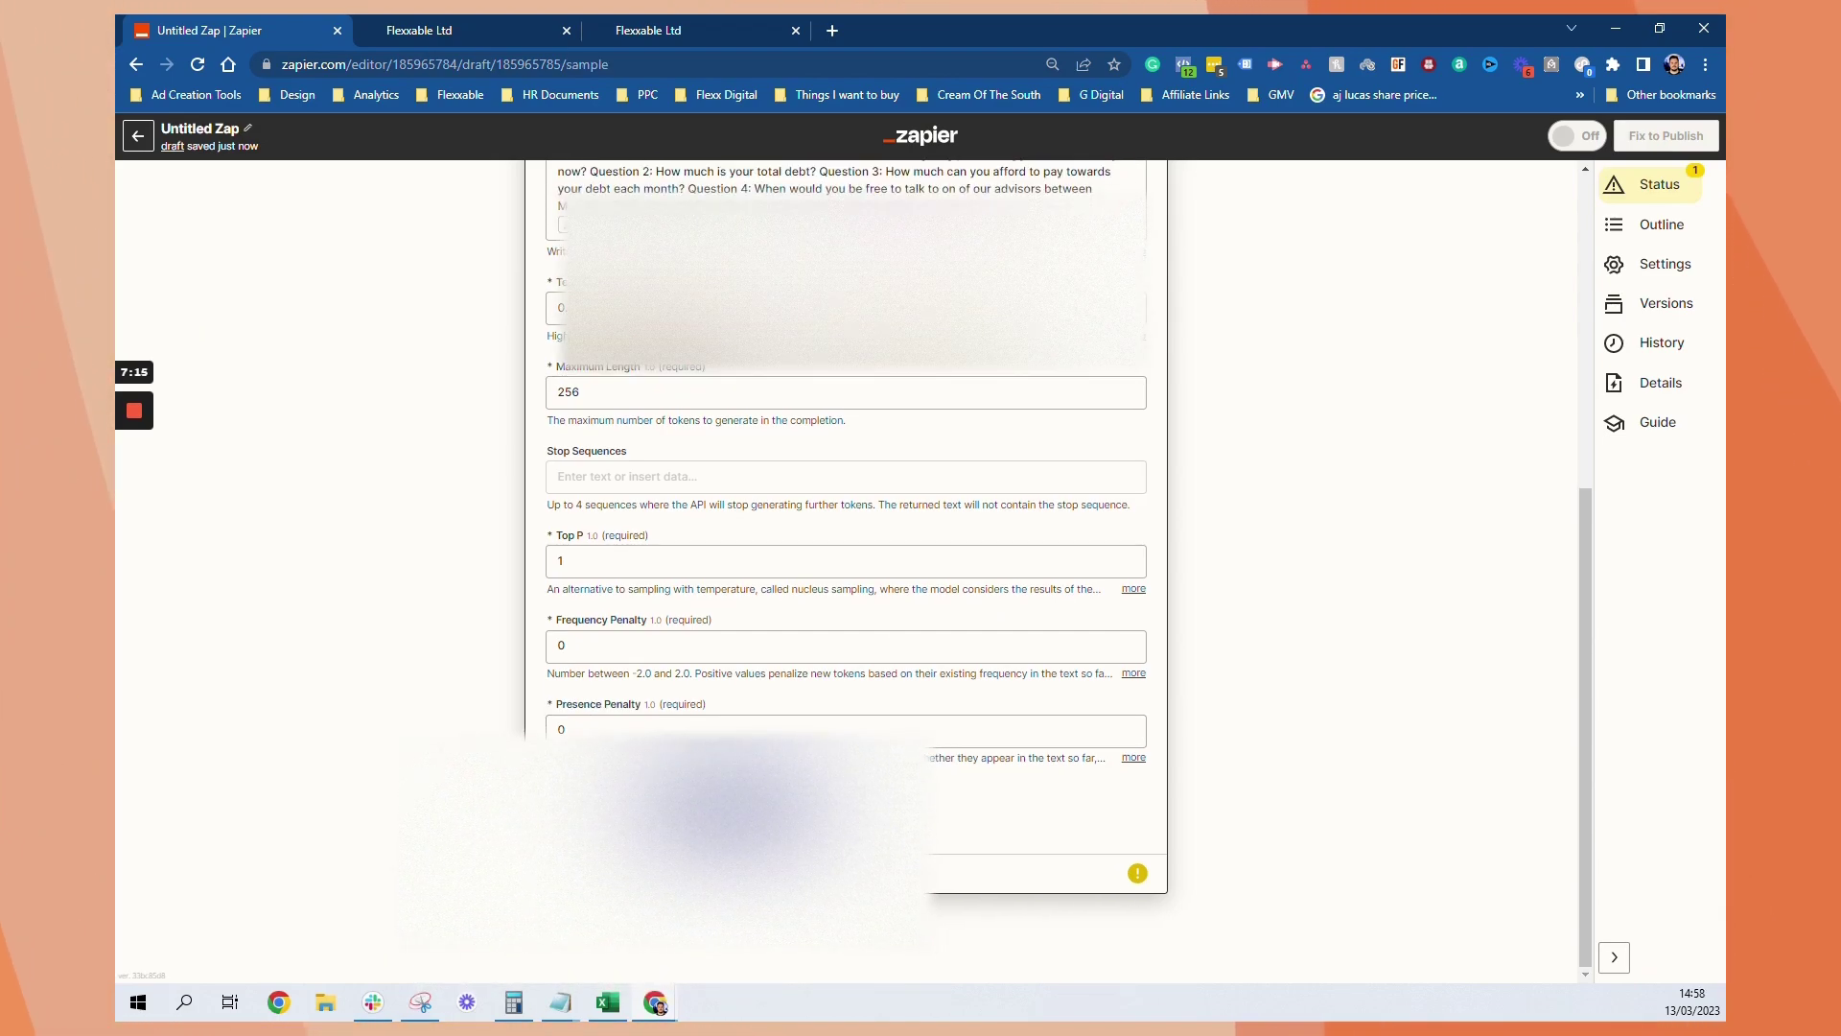
left_click(1030, 732)
Add a third Zap step using LeadConnector with the Add/Update Contact event
scroll(1040, 662, "down", 2)
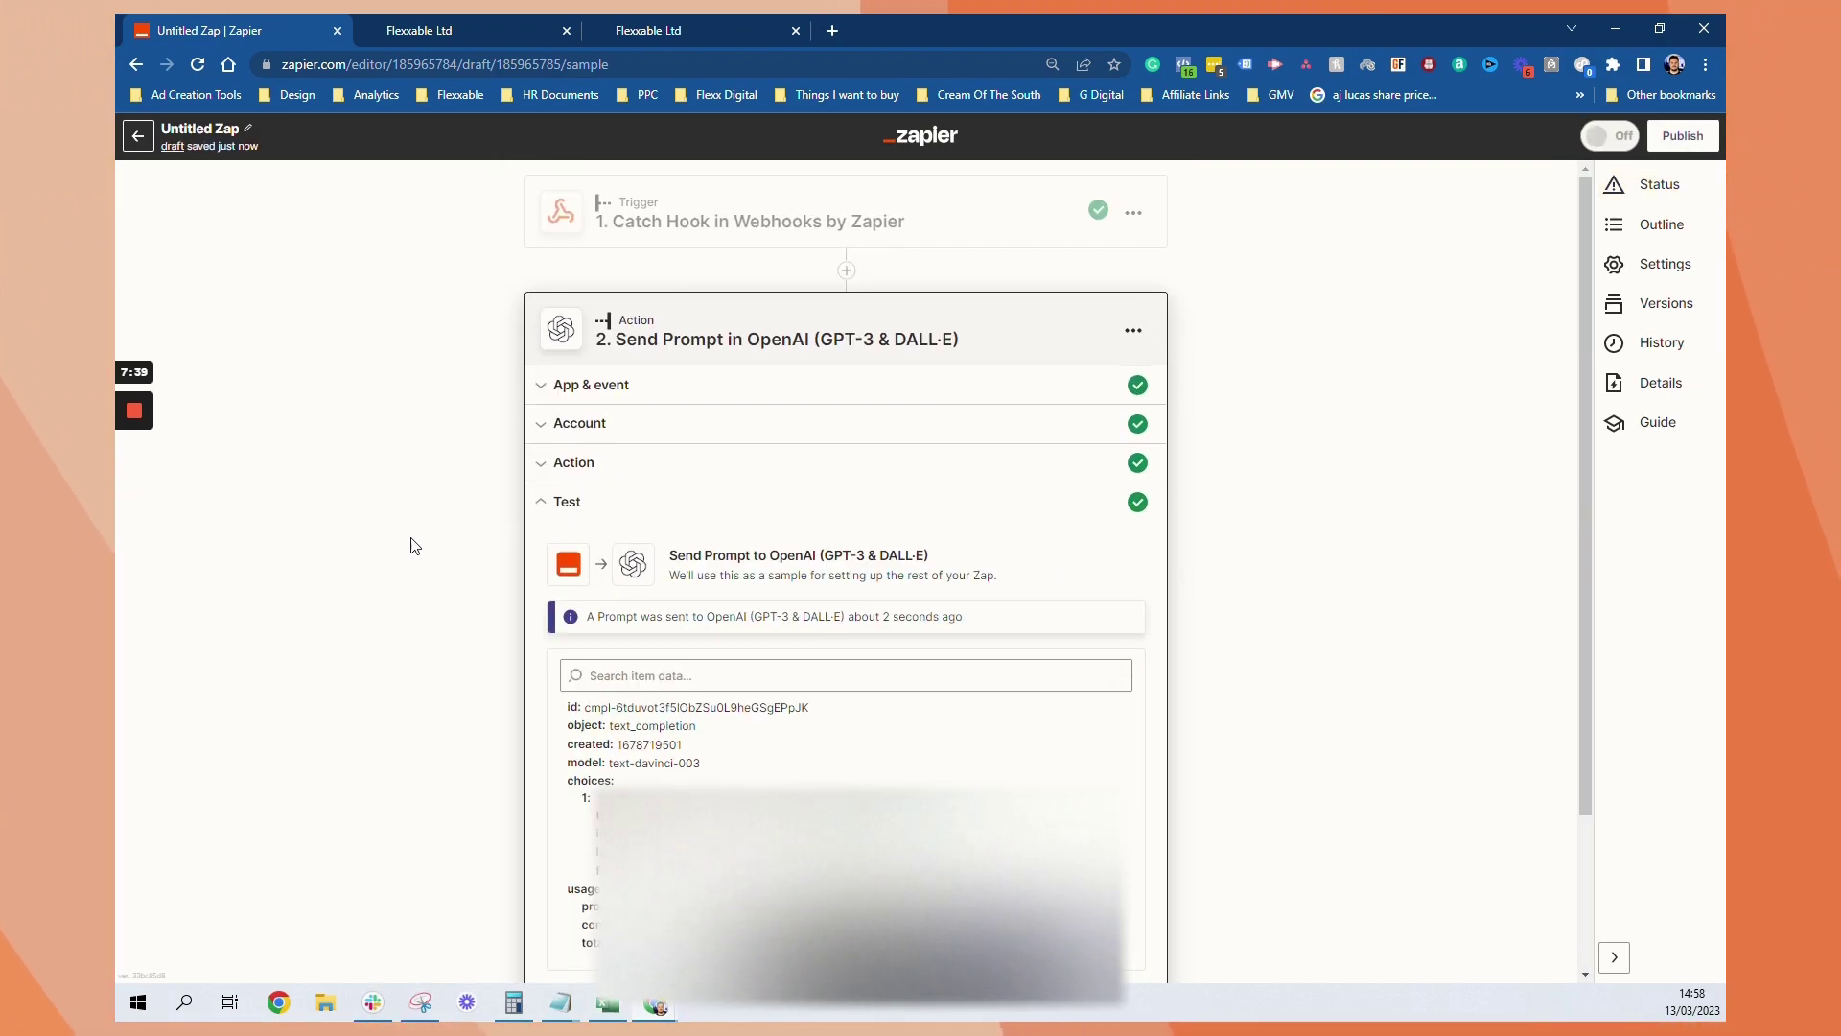
scroll(412, 544, "down", 2)
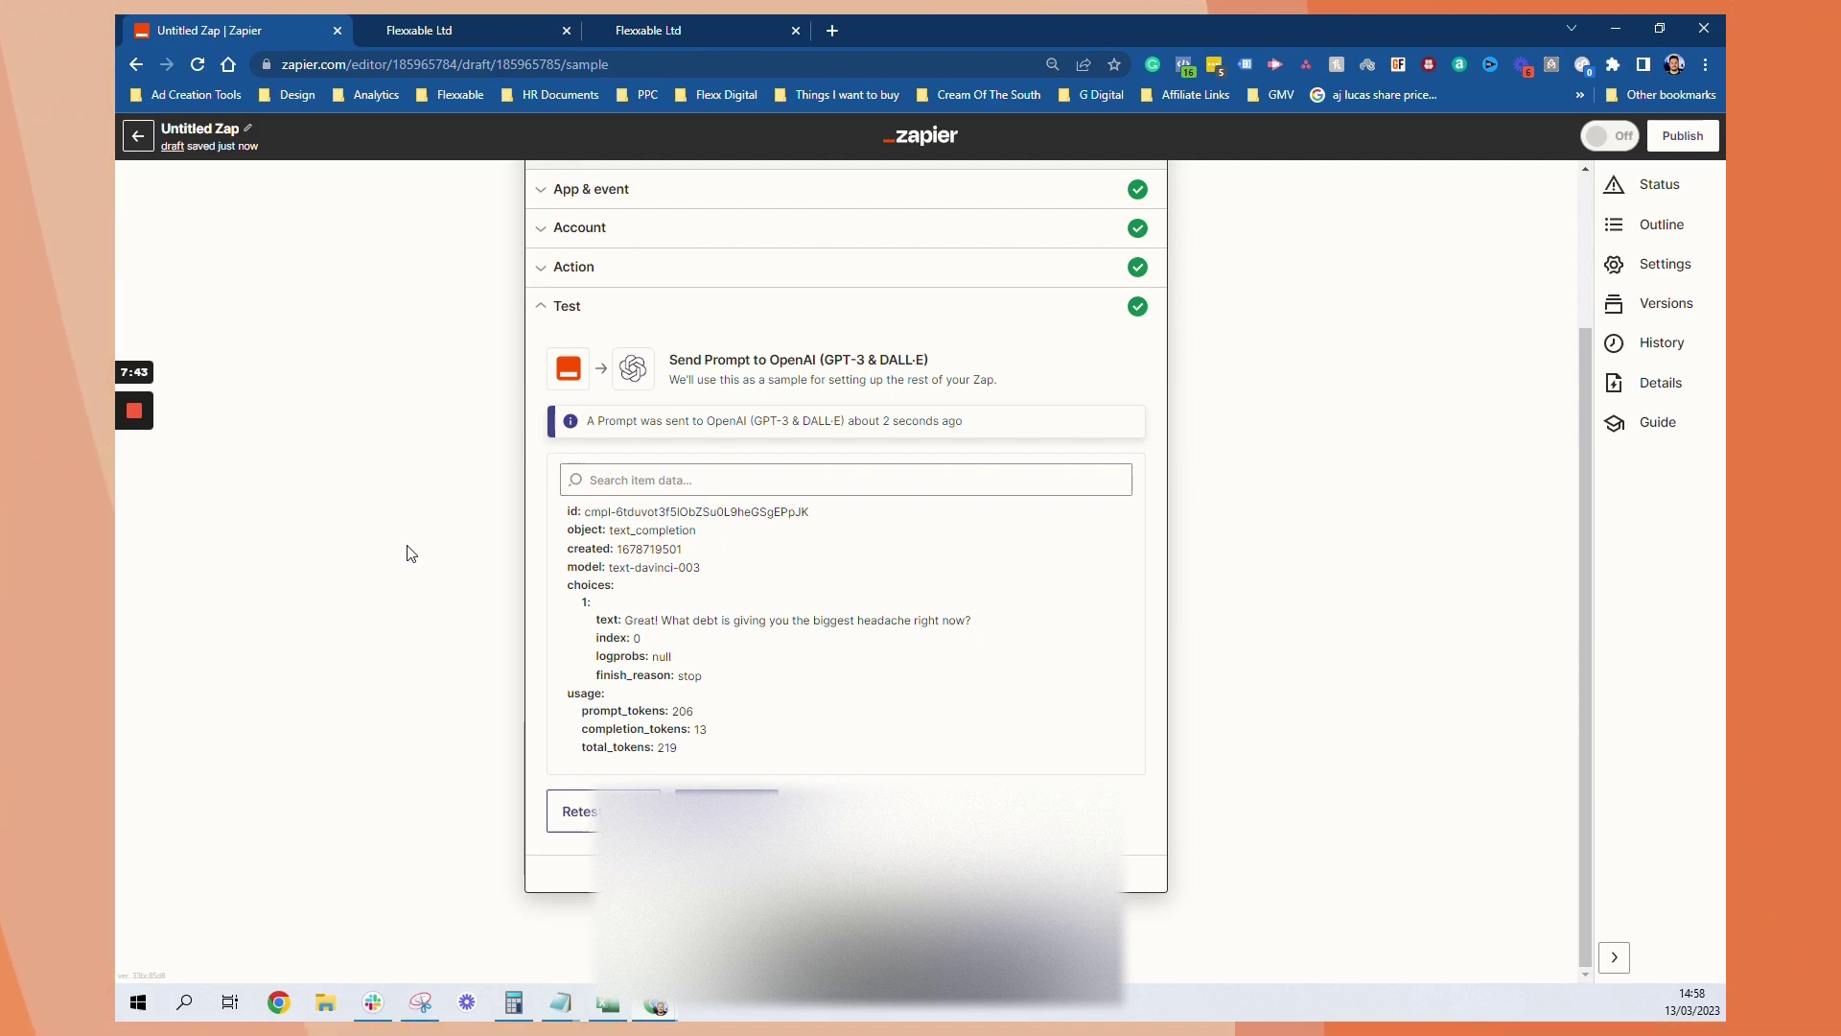
left_click(727, 812)
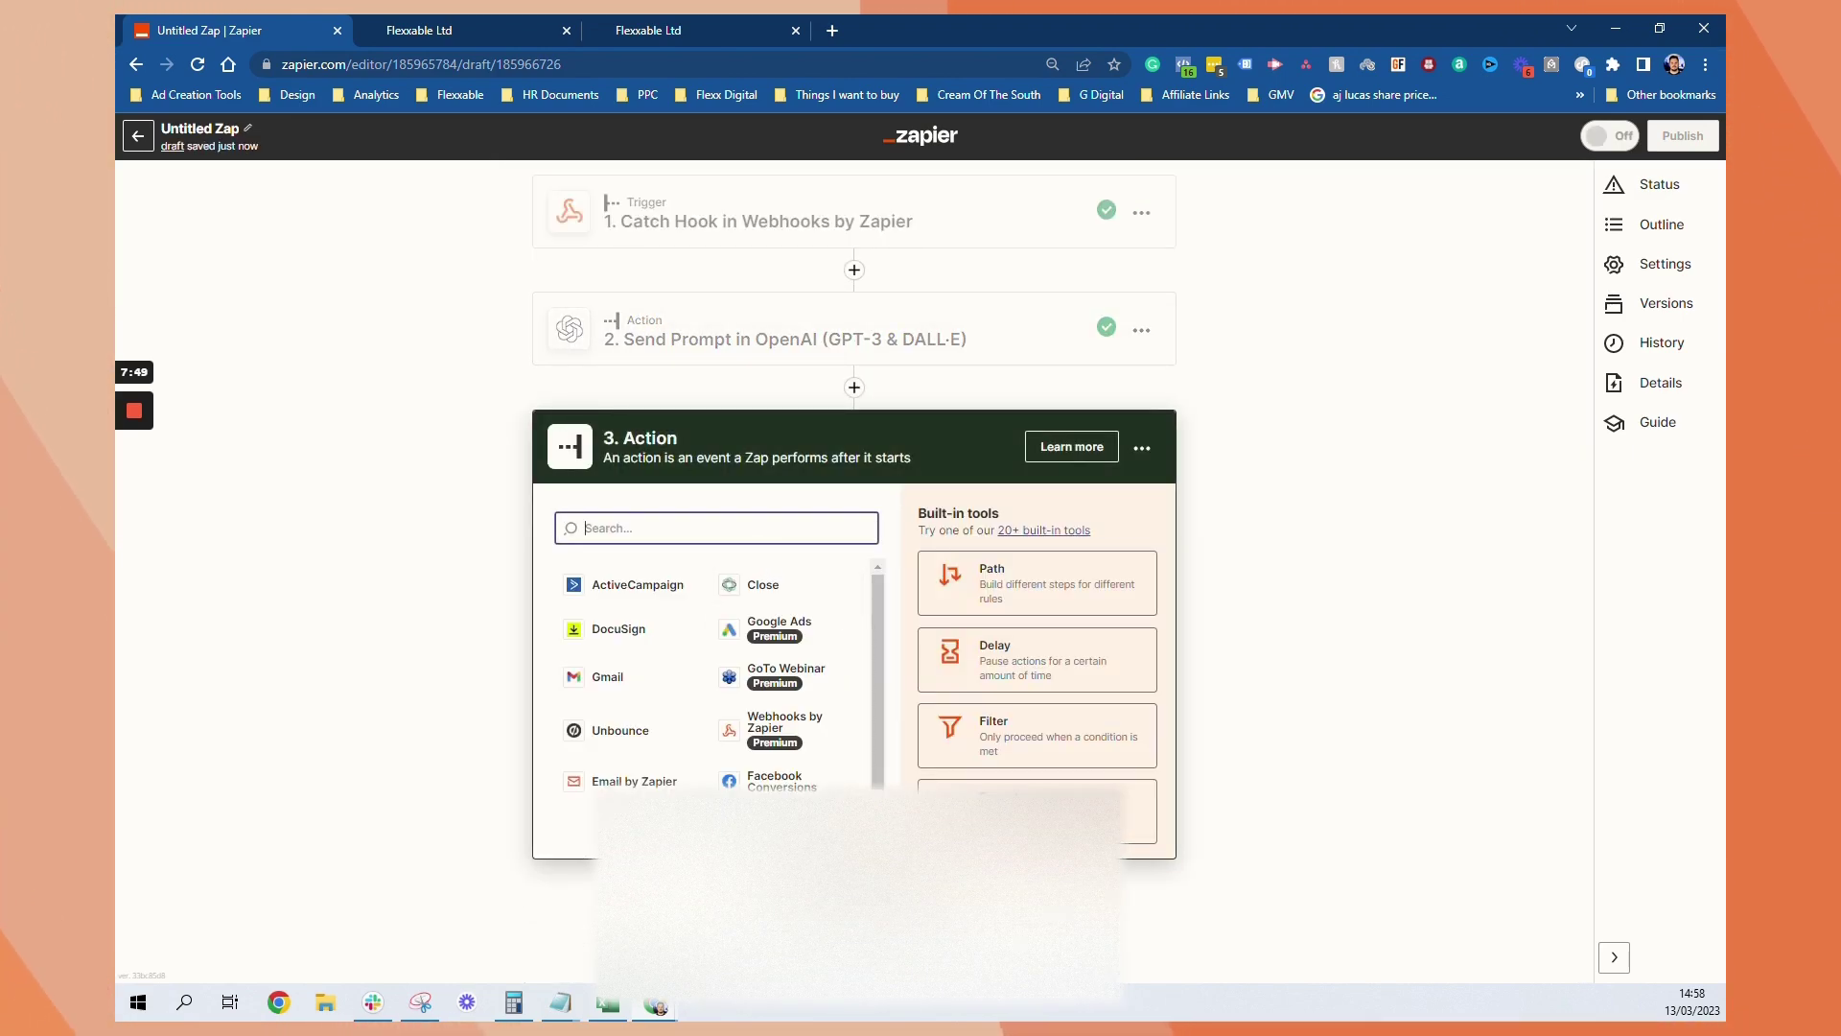
type("lead")
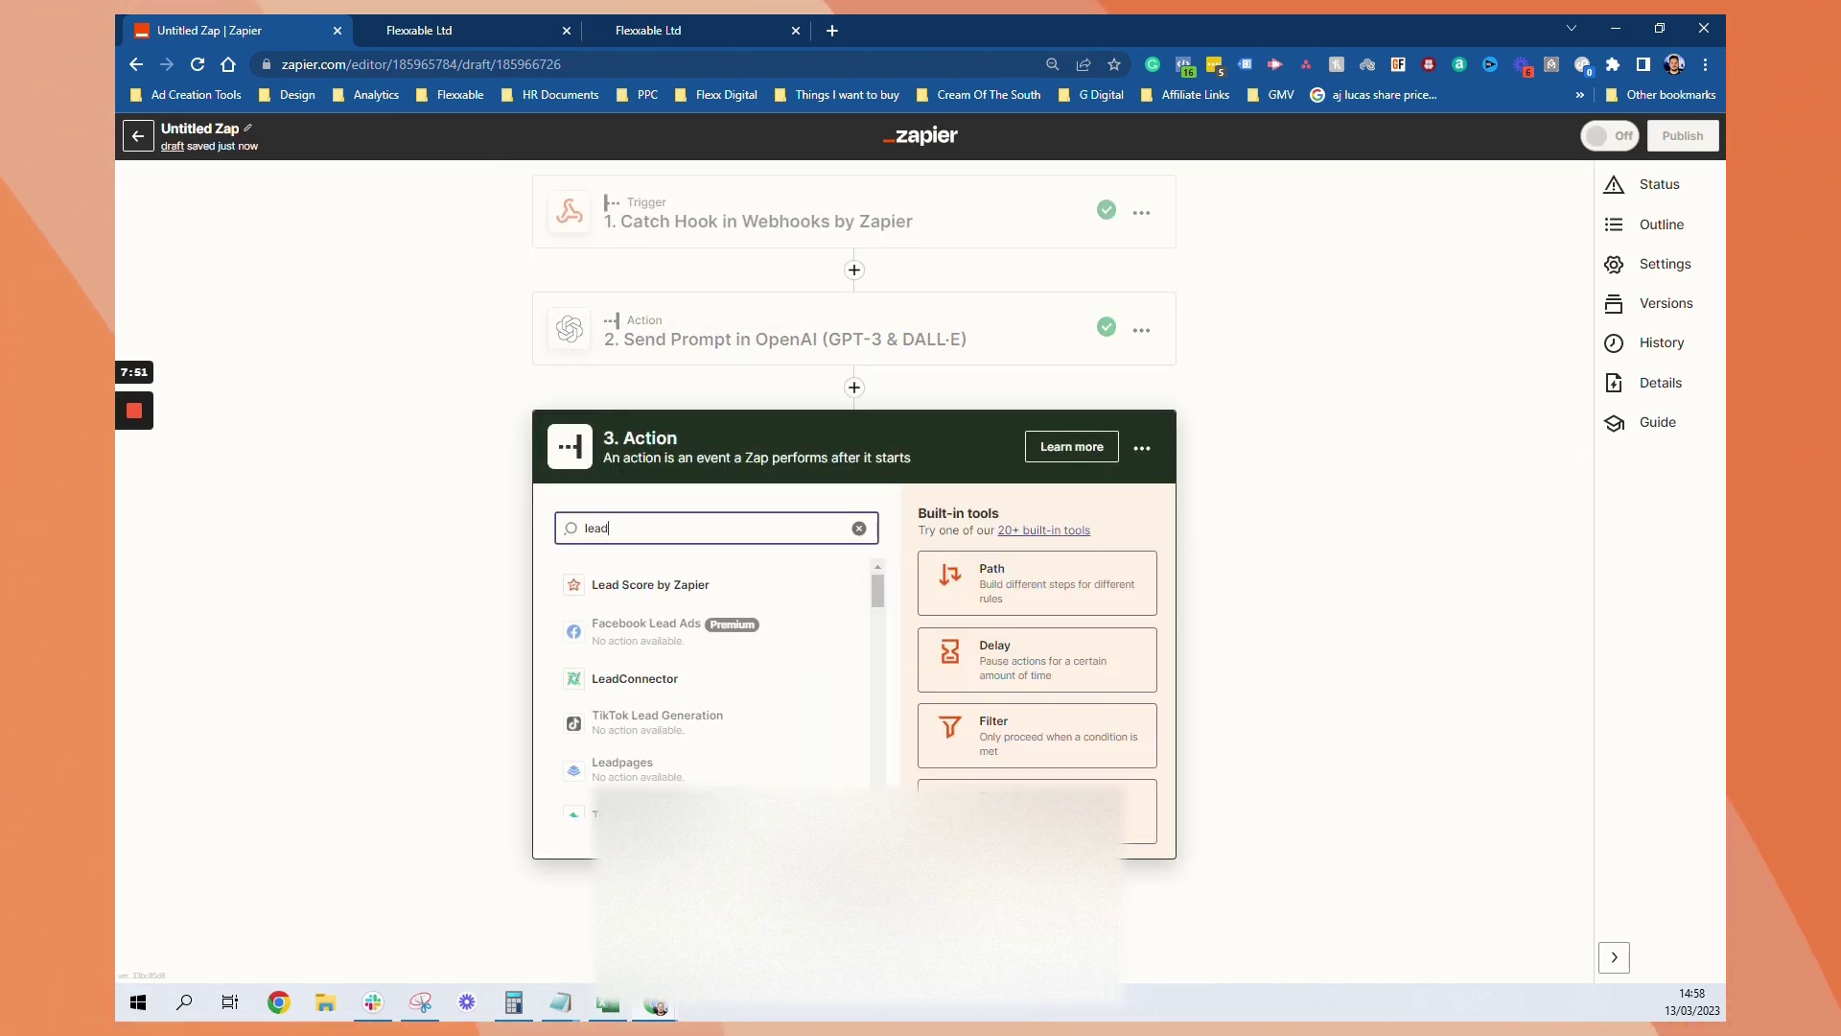
left_click(649, 688)
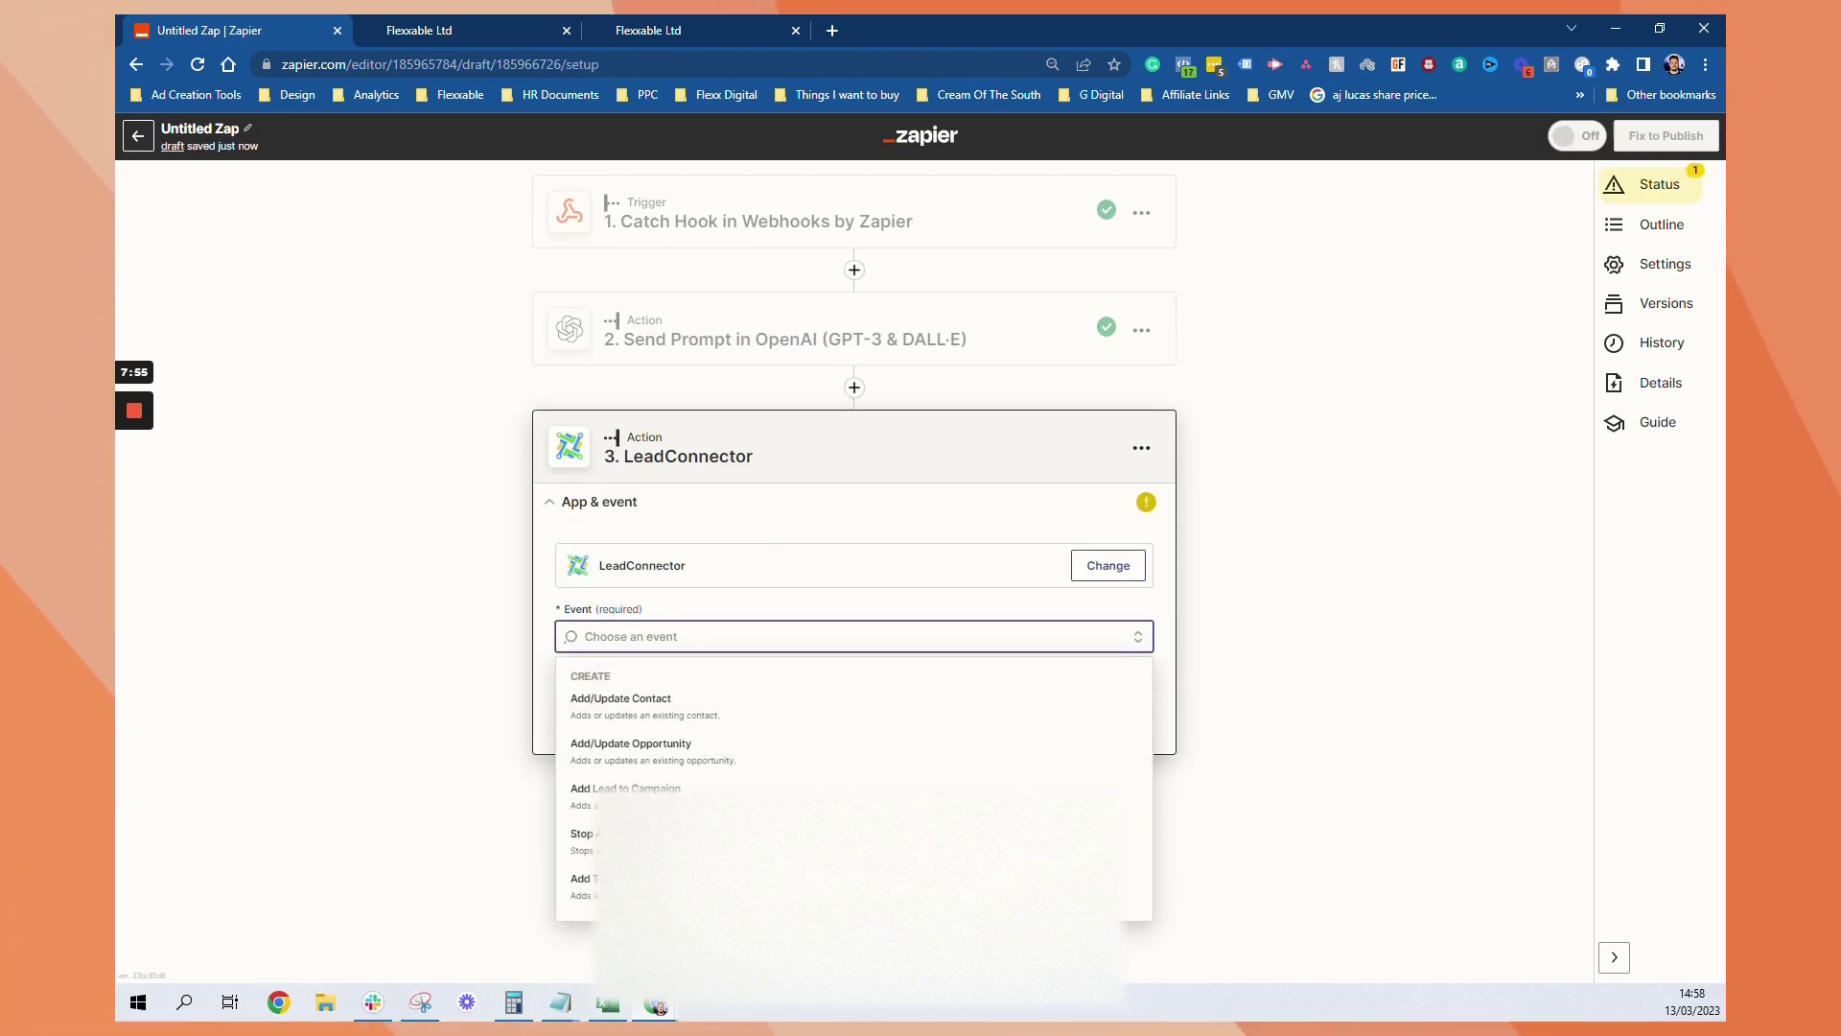
left_click(670, 715)
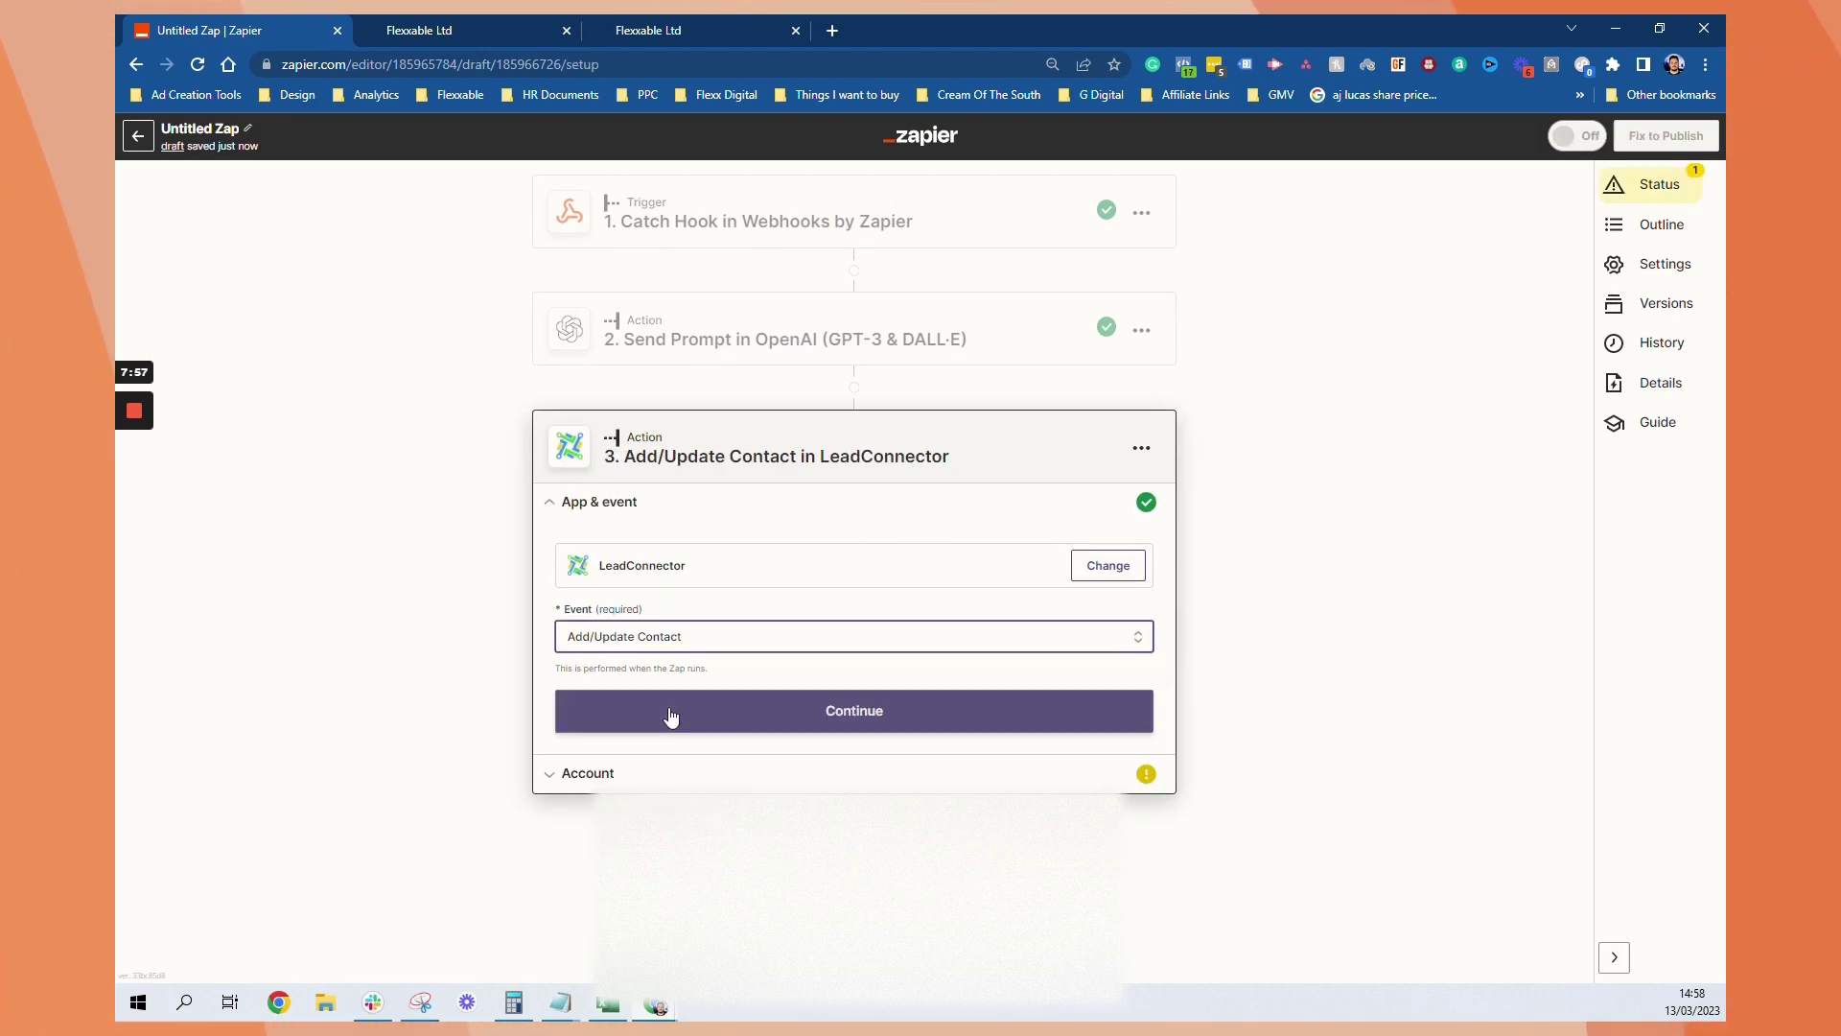
left_click(721, 709)
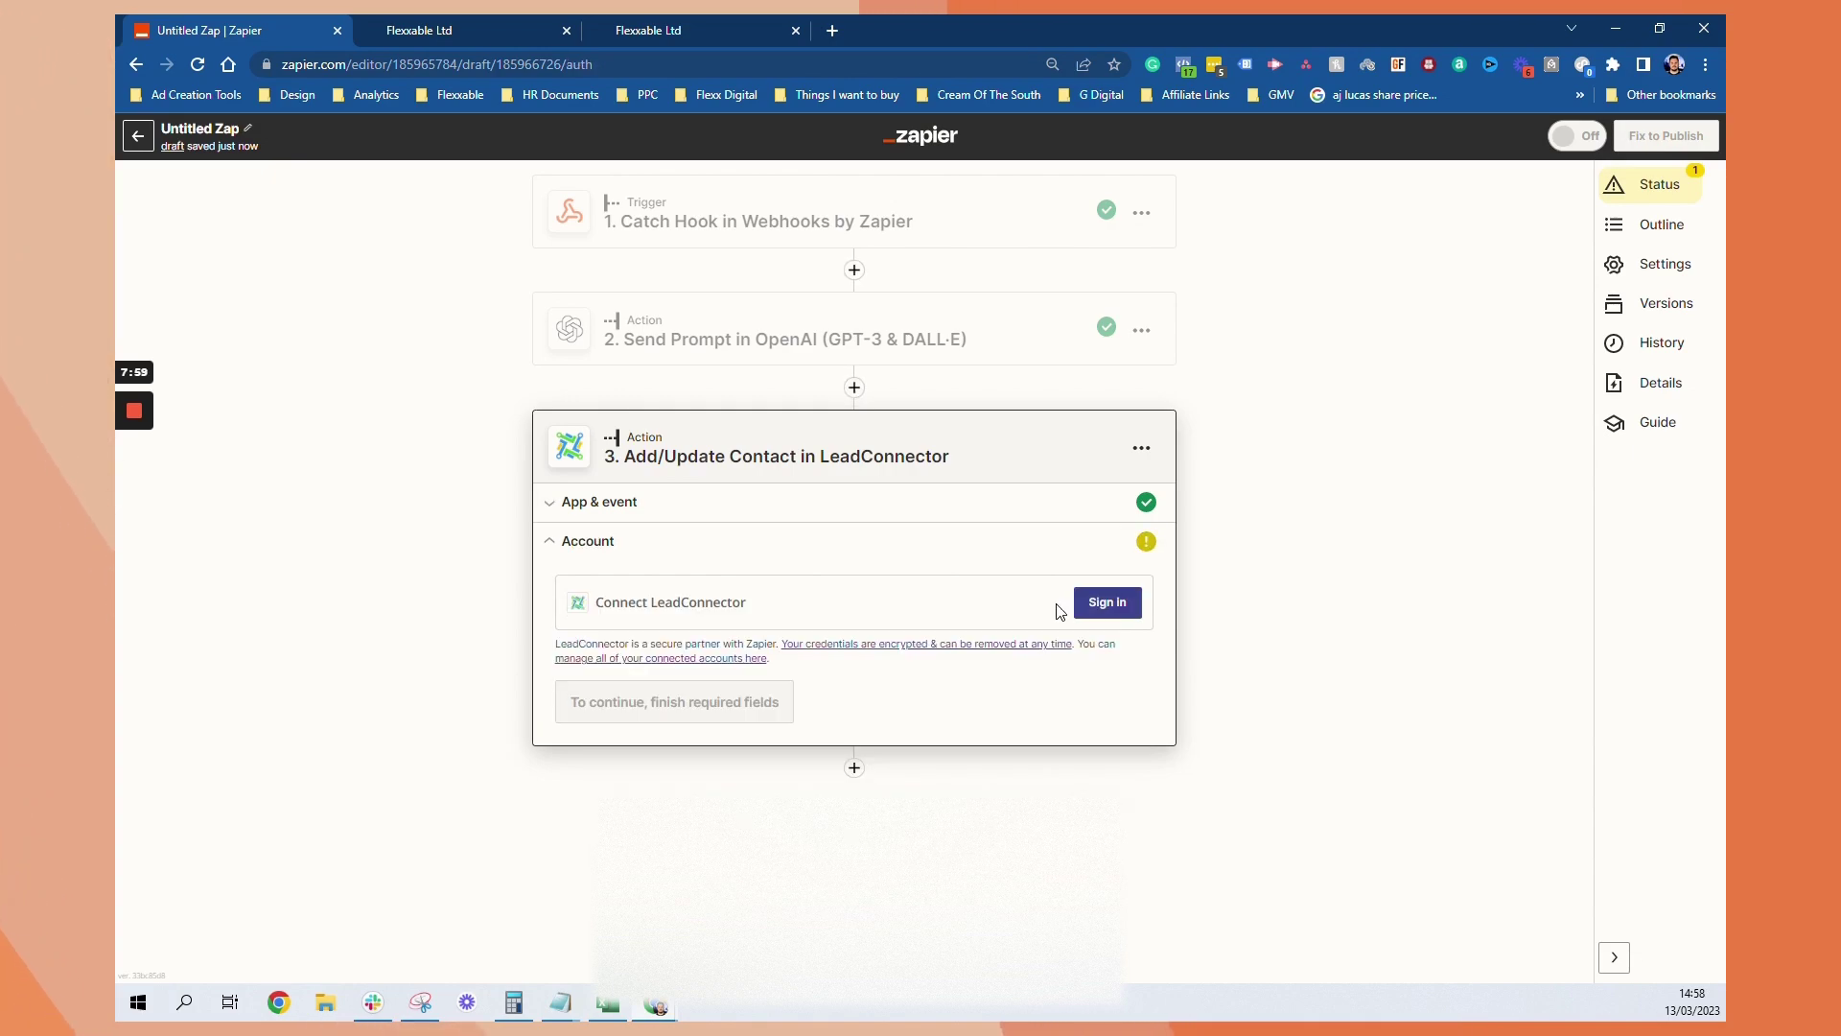
Start the LeadConnector sign-in and bring up GoHighLevel's Business Profile settings for the API key
left_click(1120, 607)
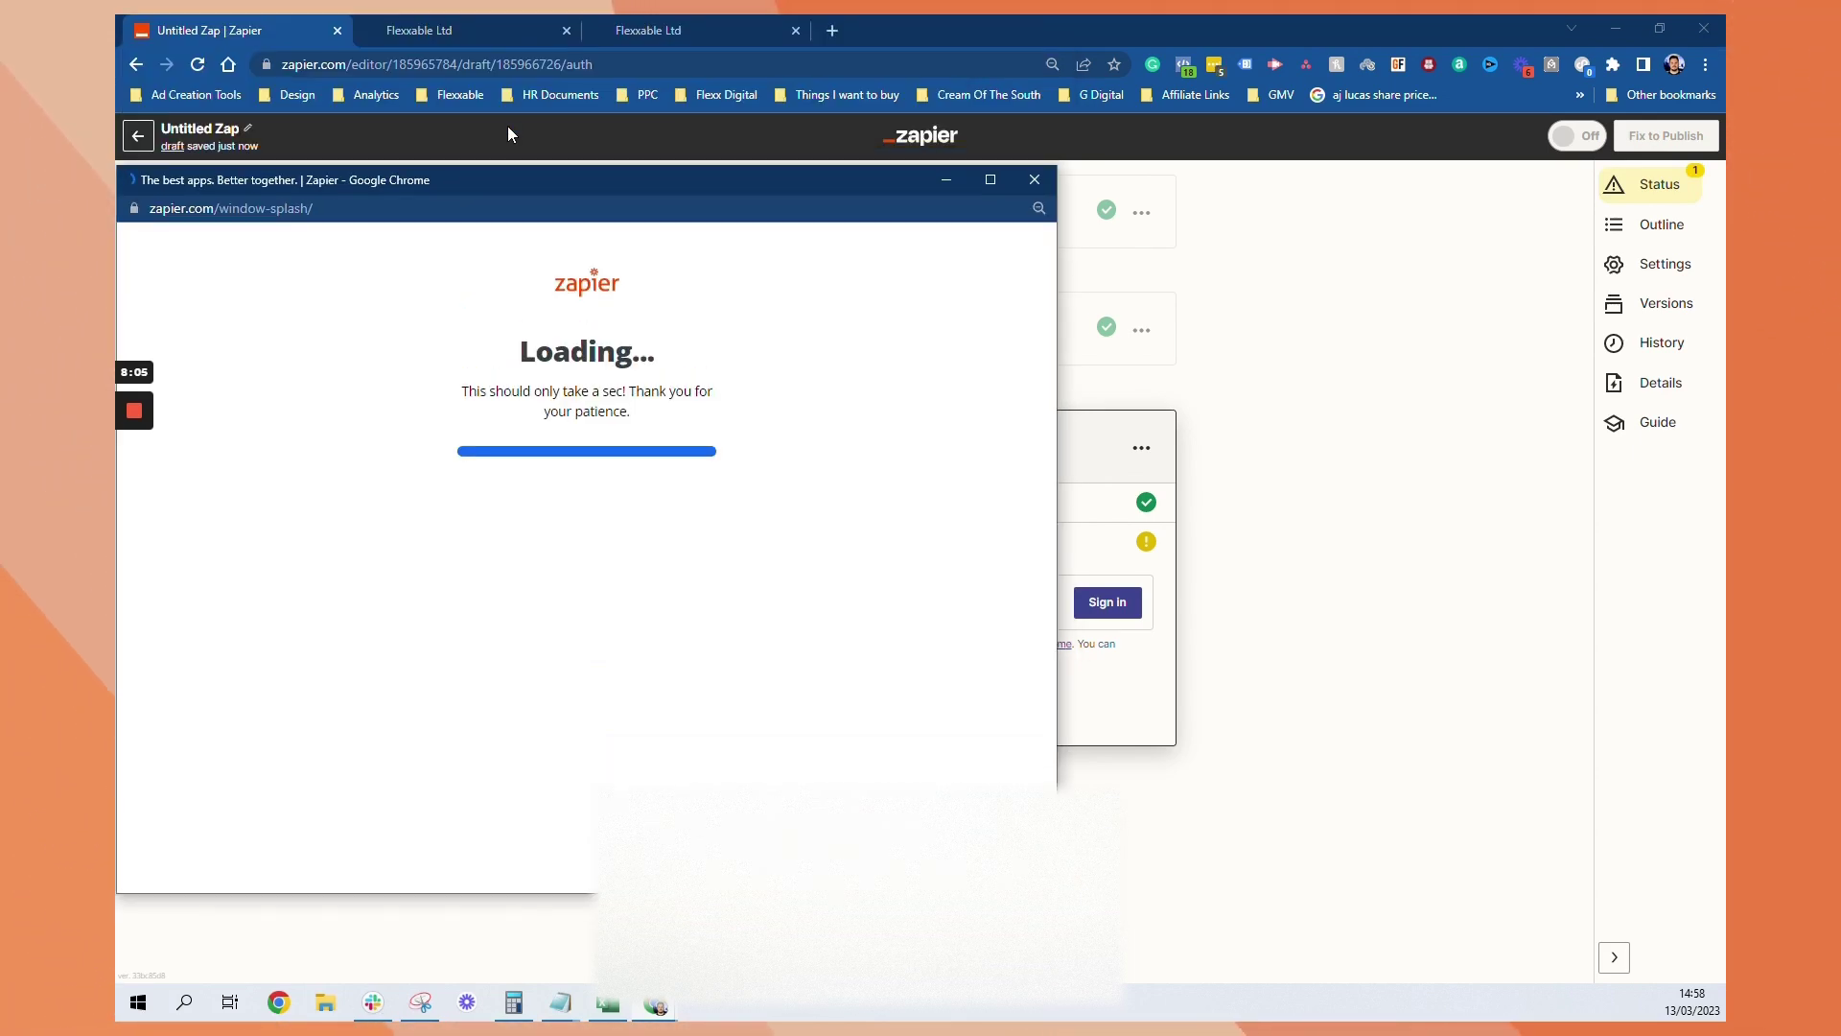
left_click(720, 23)
left_click(168, 957)
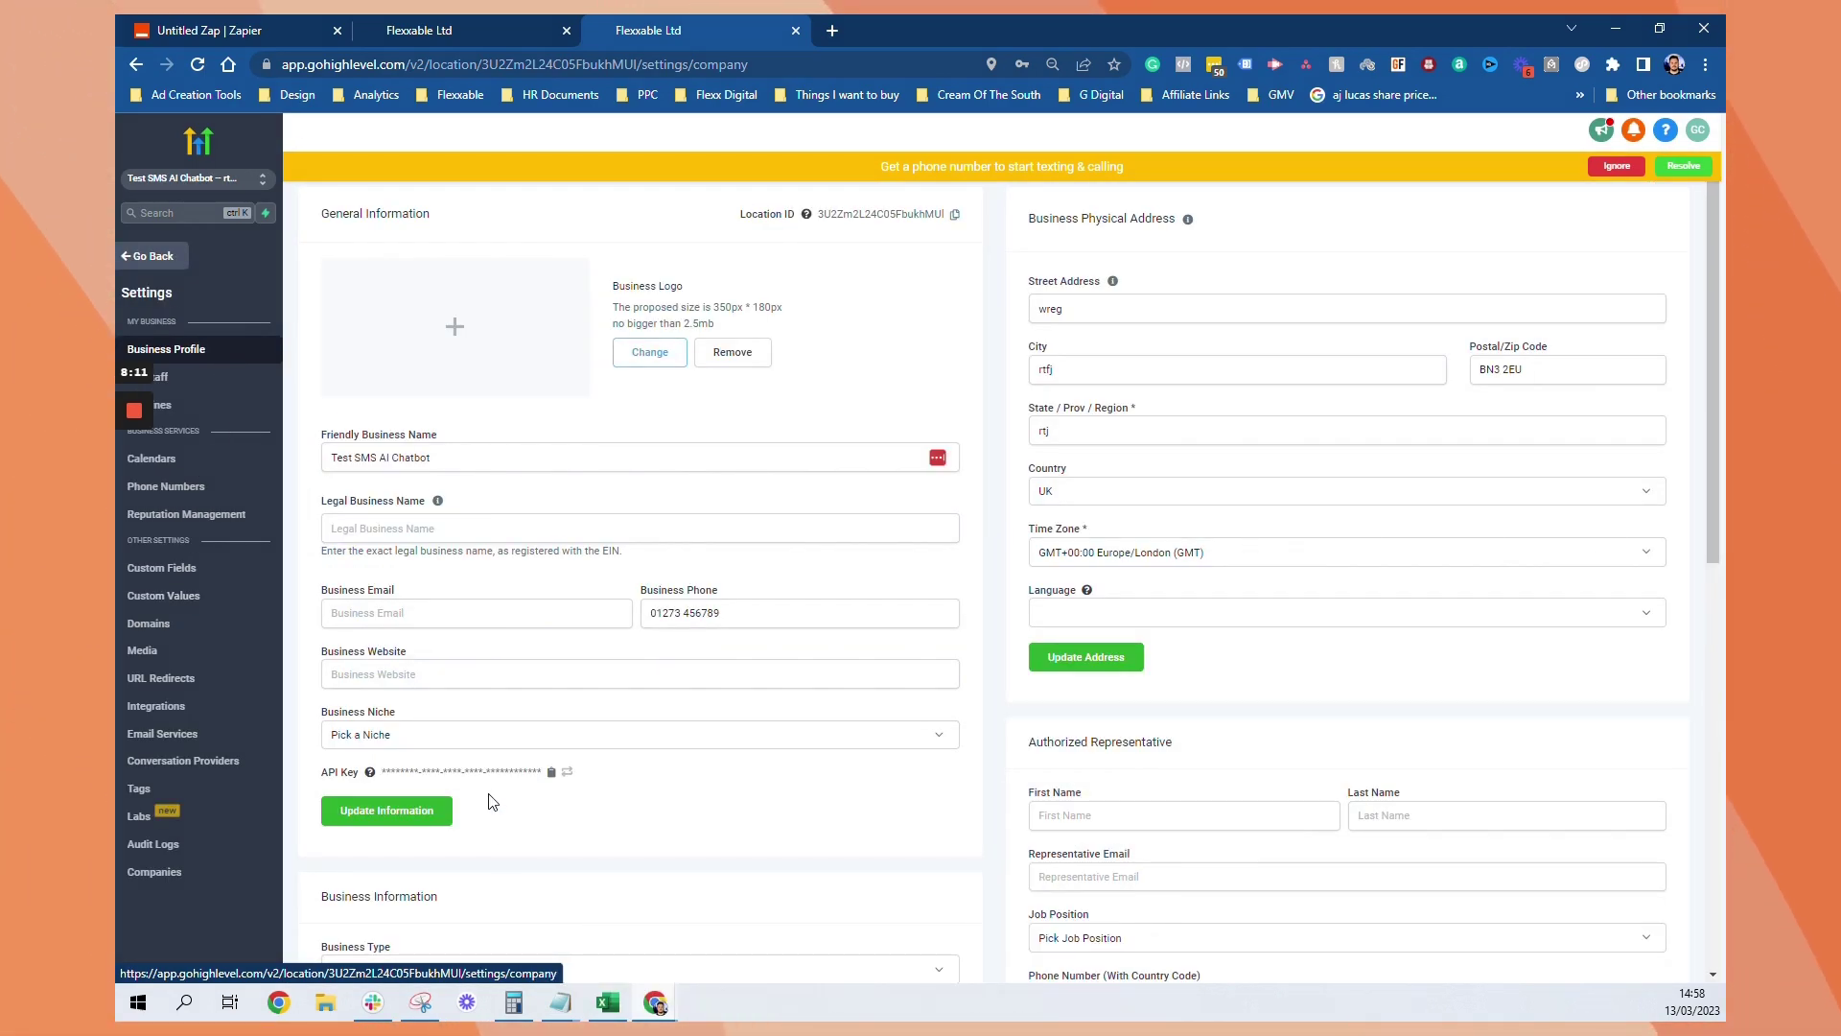
Regenerate the GoHighLevel location API key with CONFIRM and copy the new key
left_click(553, 776)
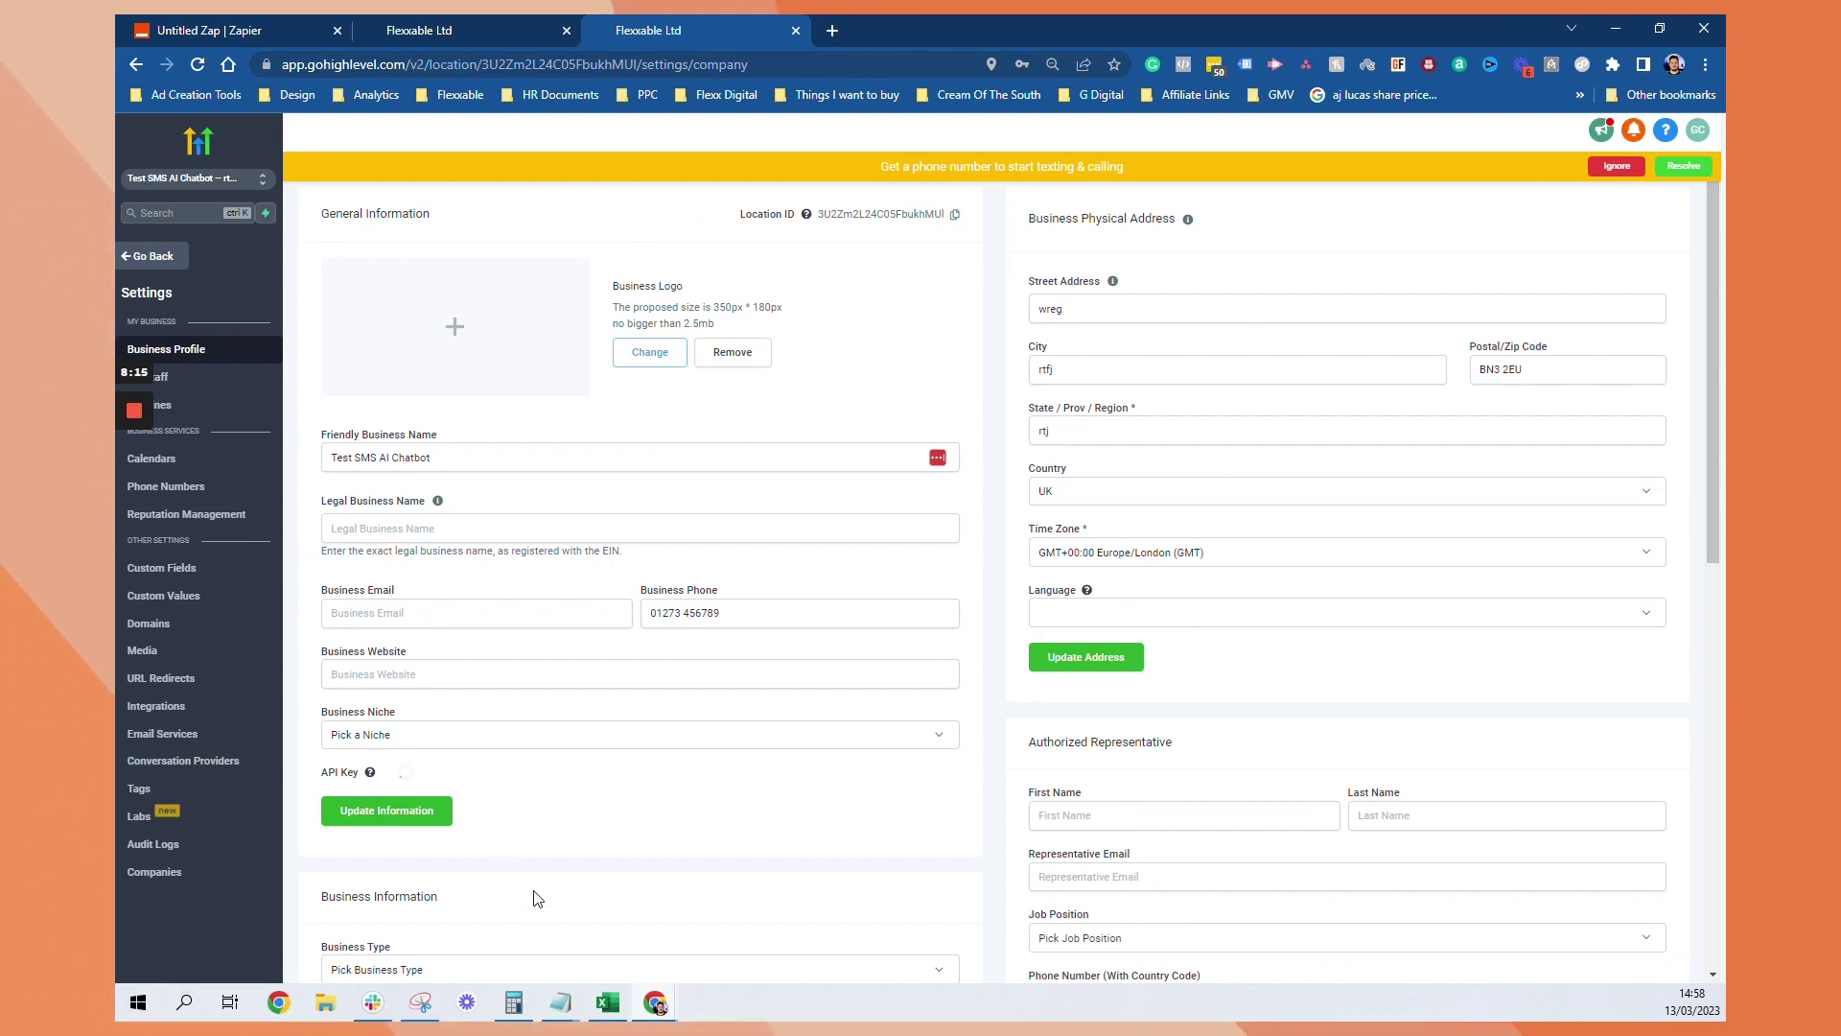
left_click(551, 772)
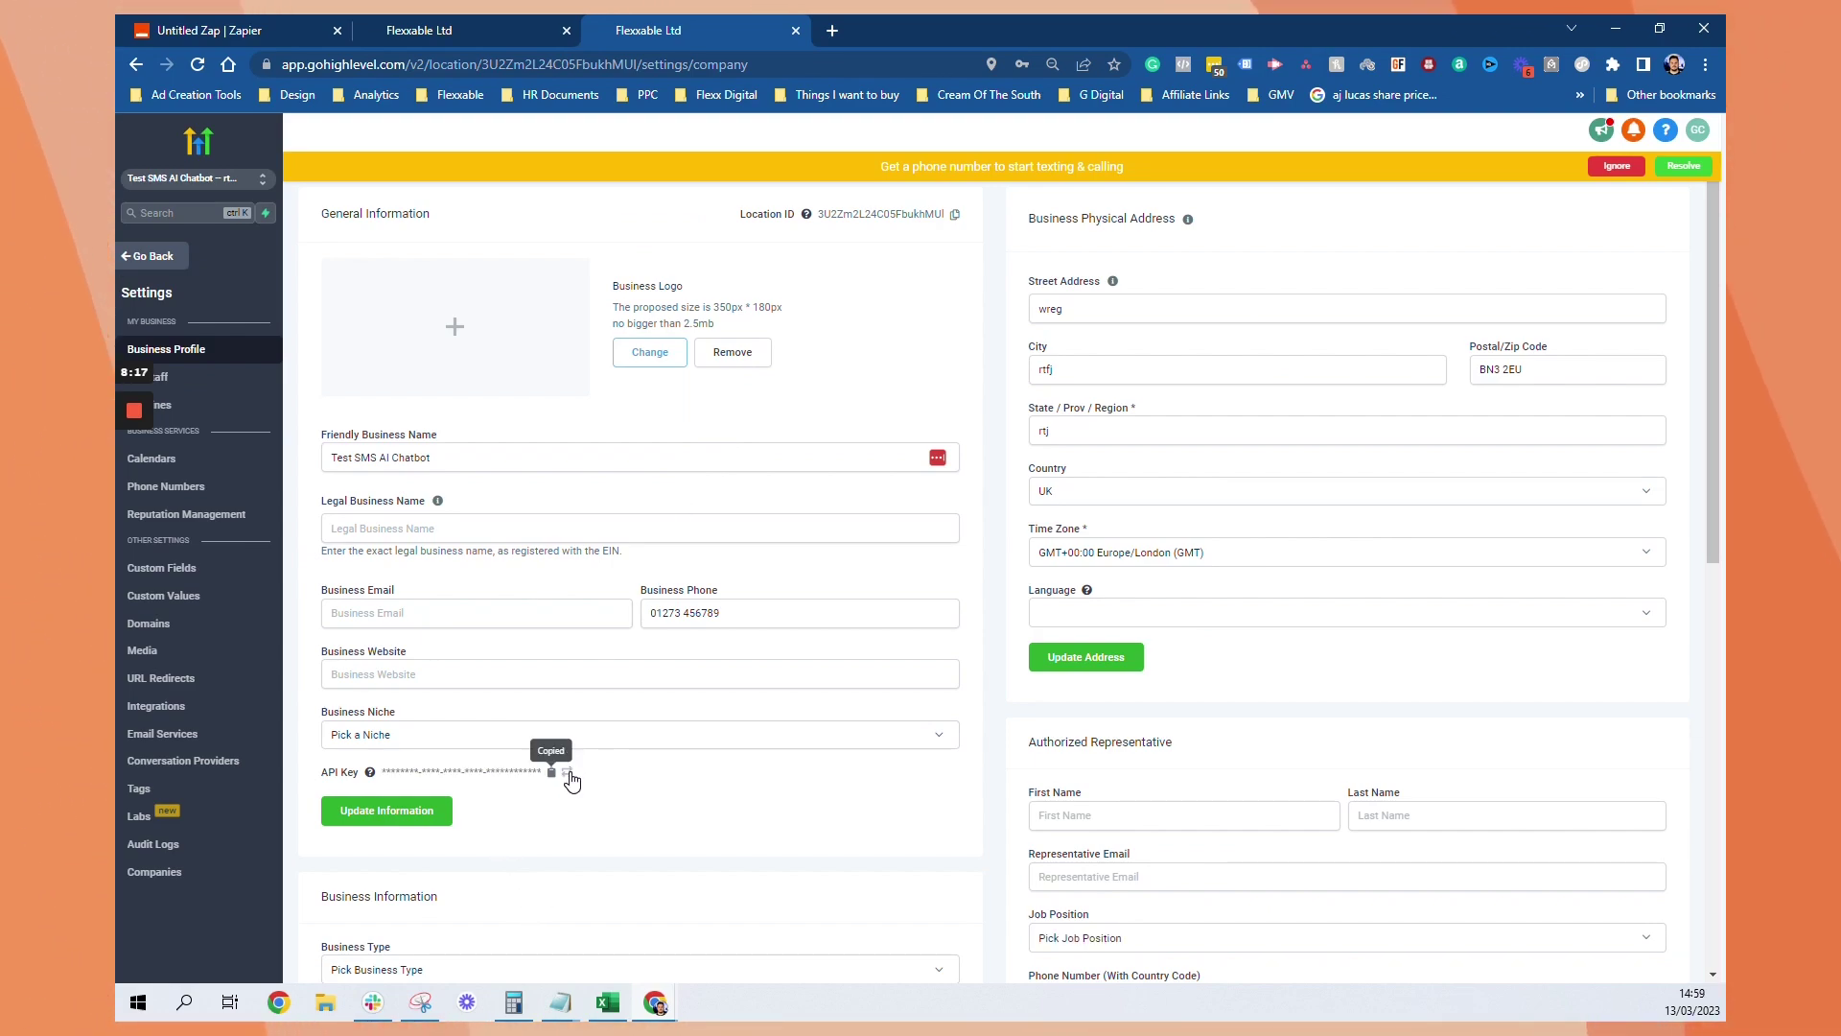
key("ctrl+a")
left_click(572, 783)
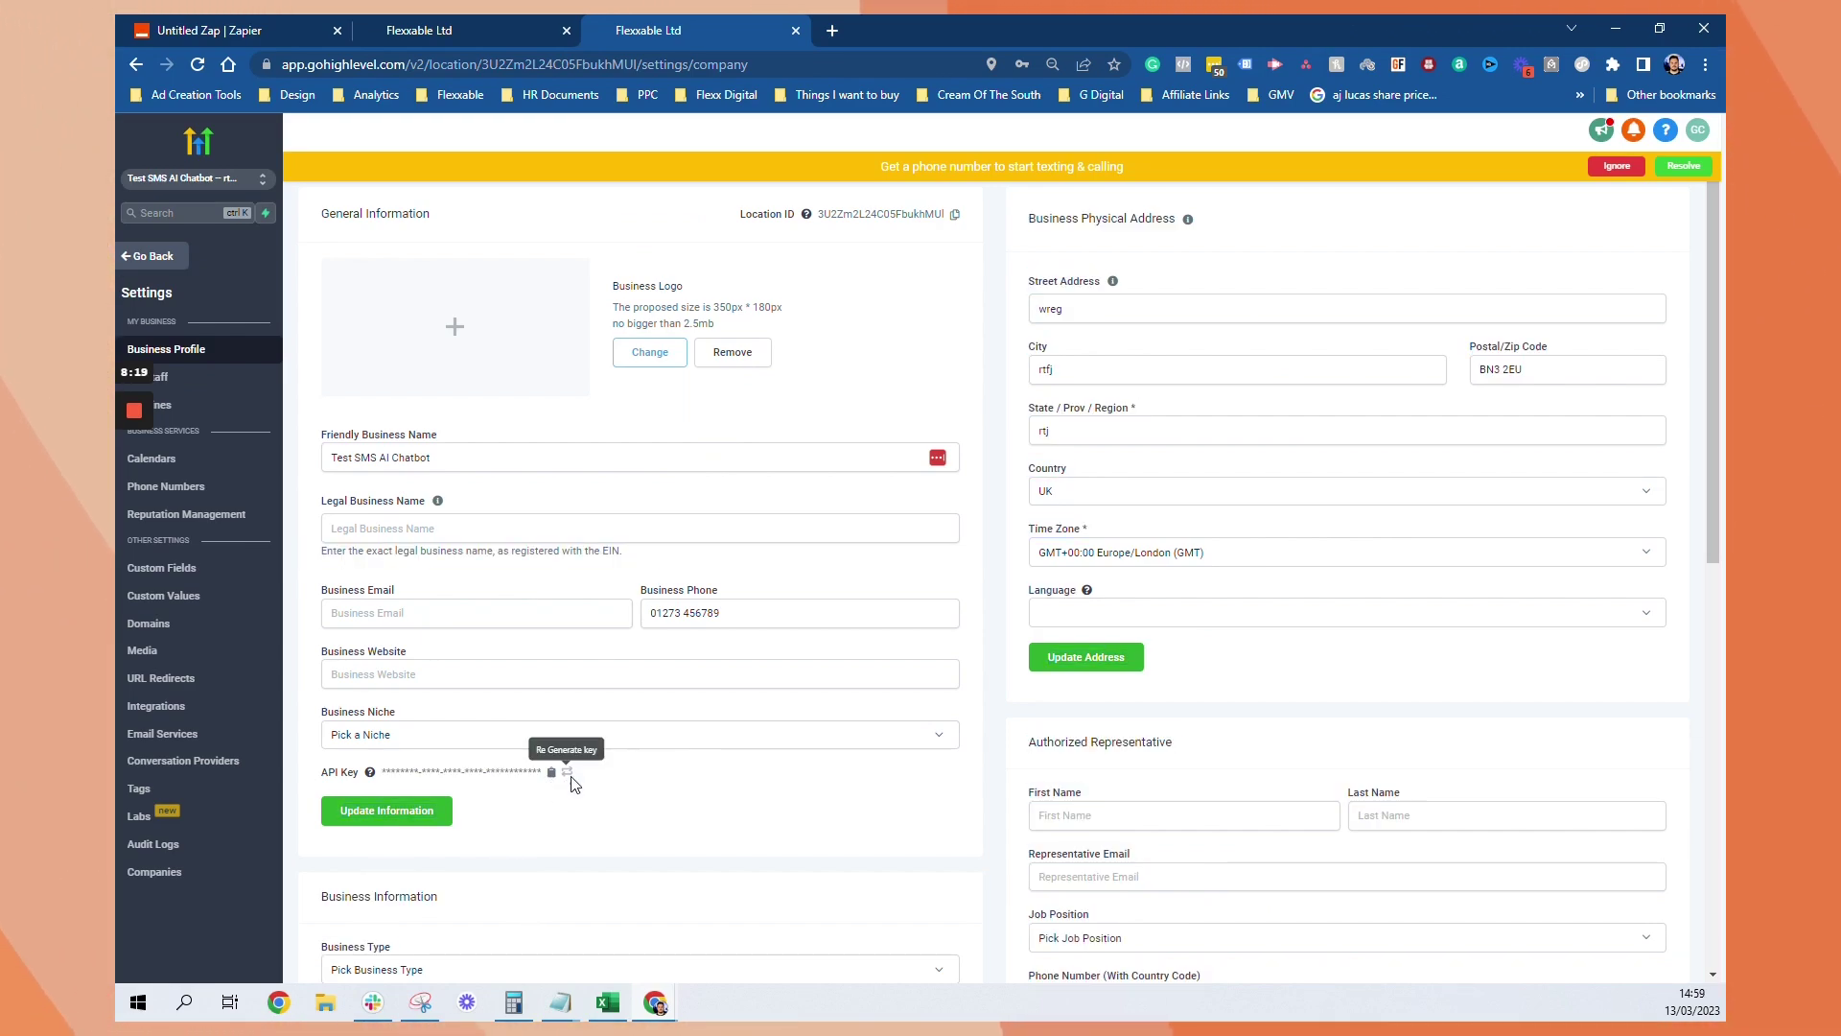
left_click(567, 772)
left_click(860, 332)
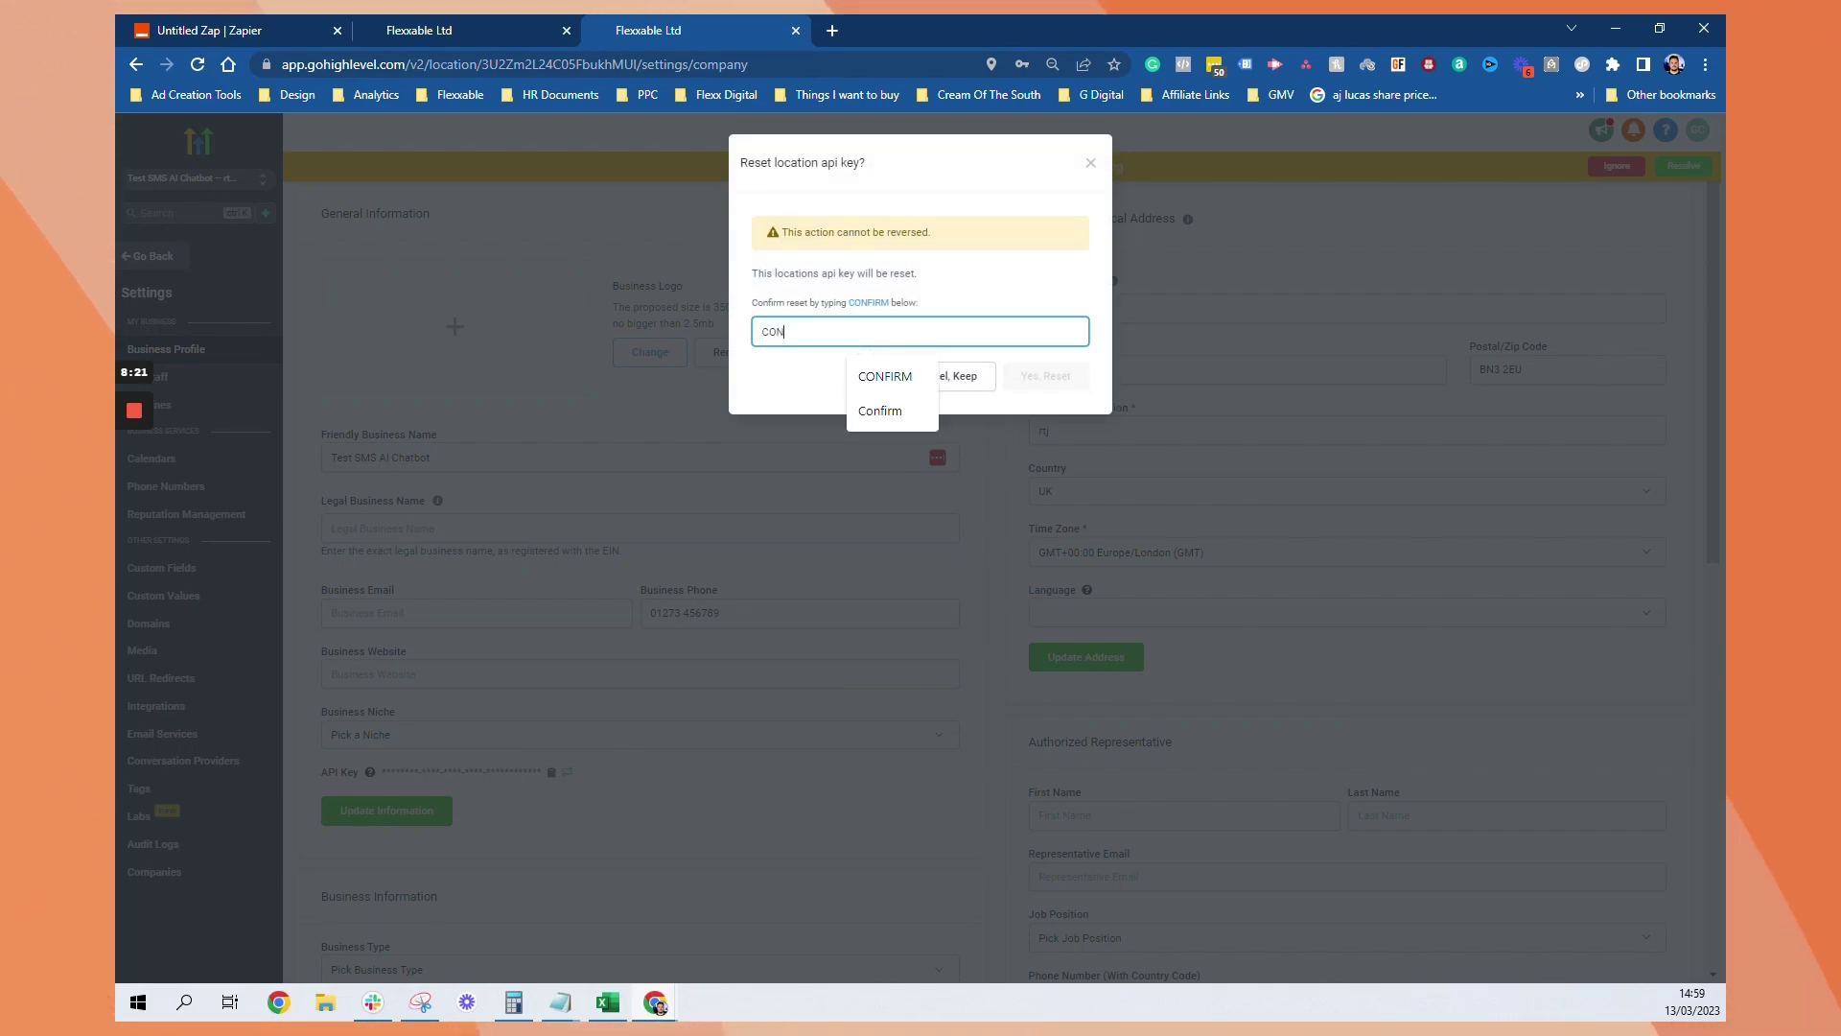
left_click(1044, 378)
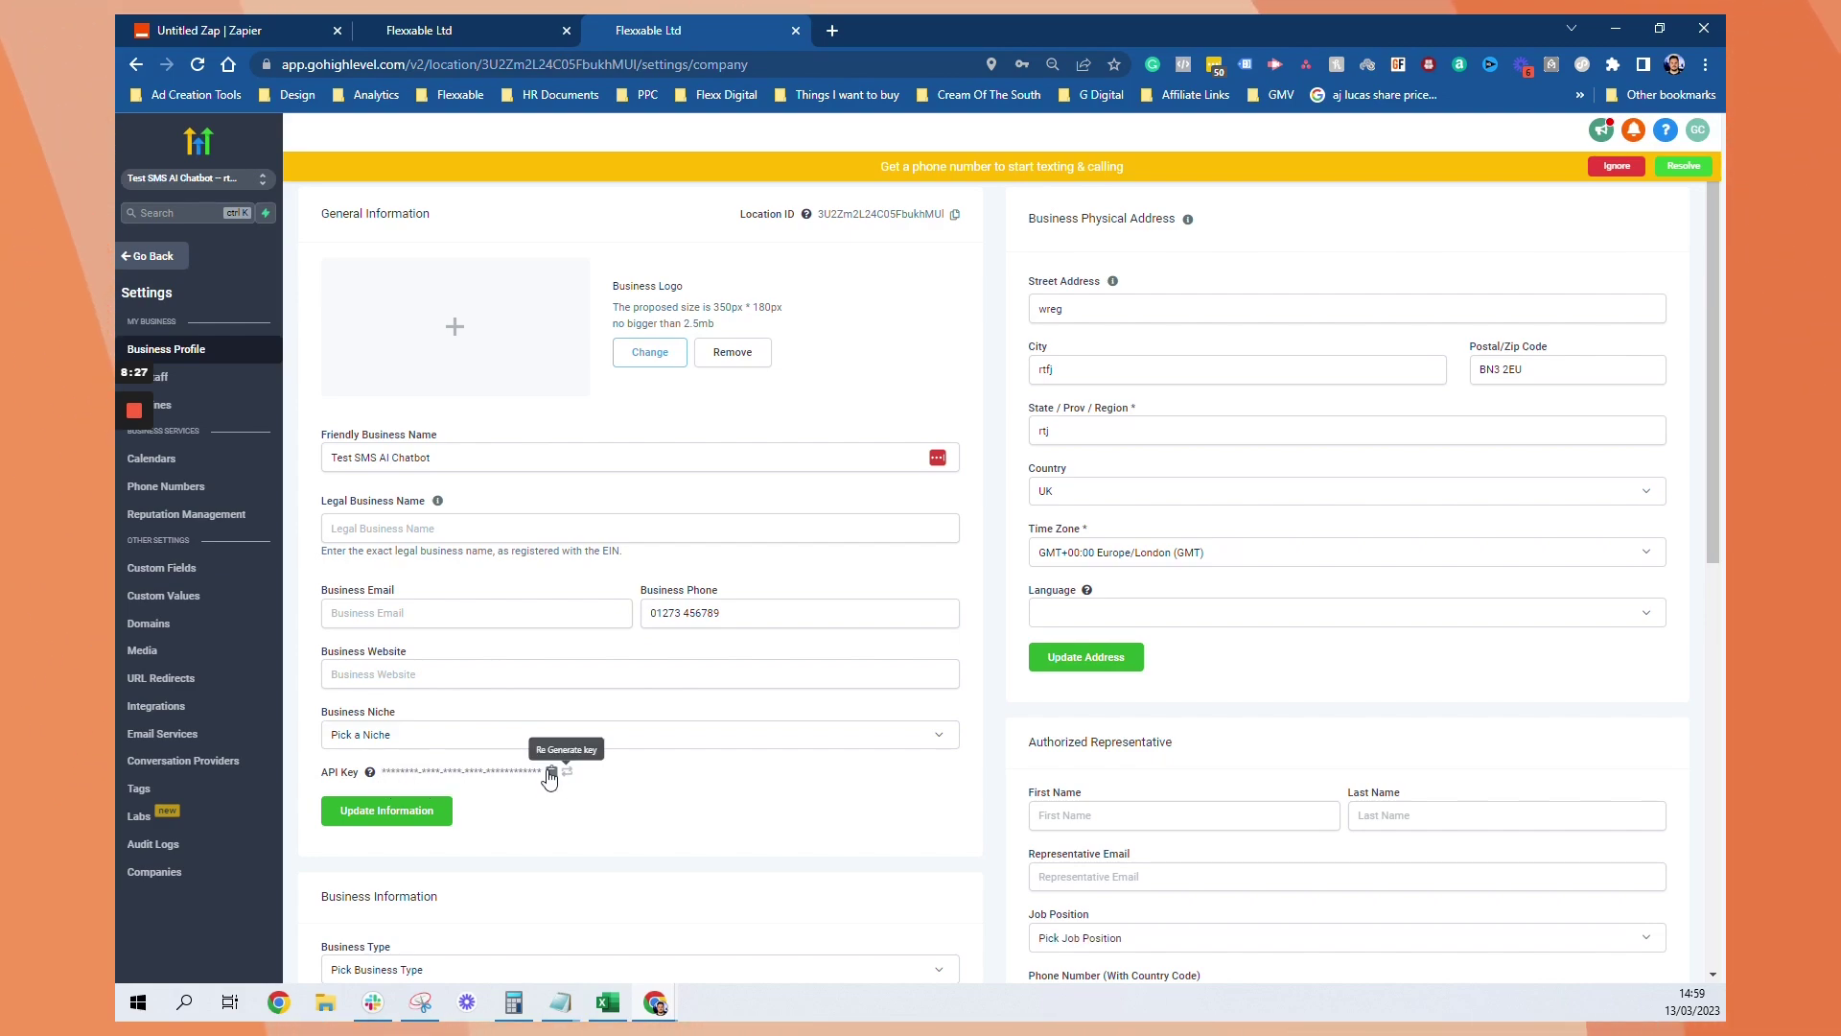
left_click(551, 773)
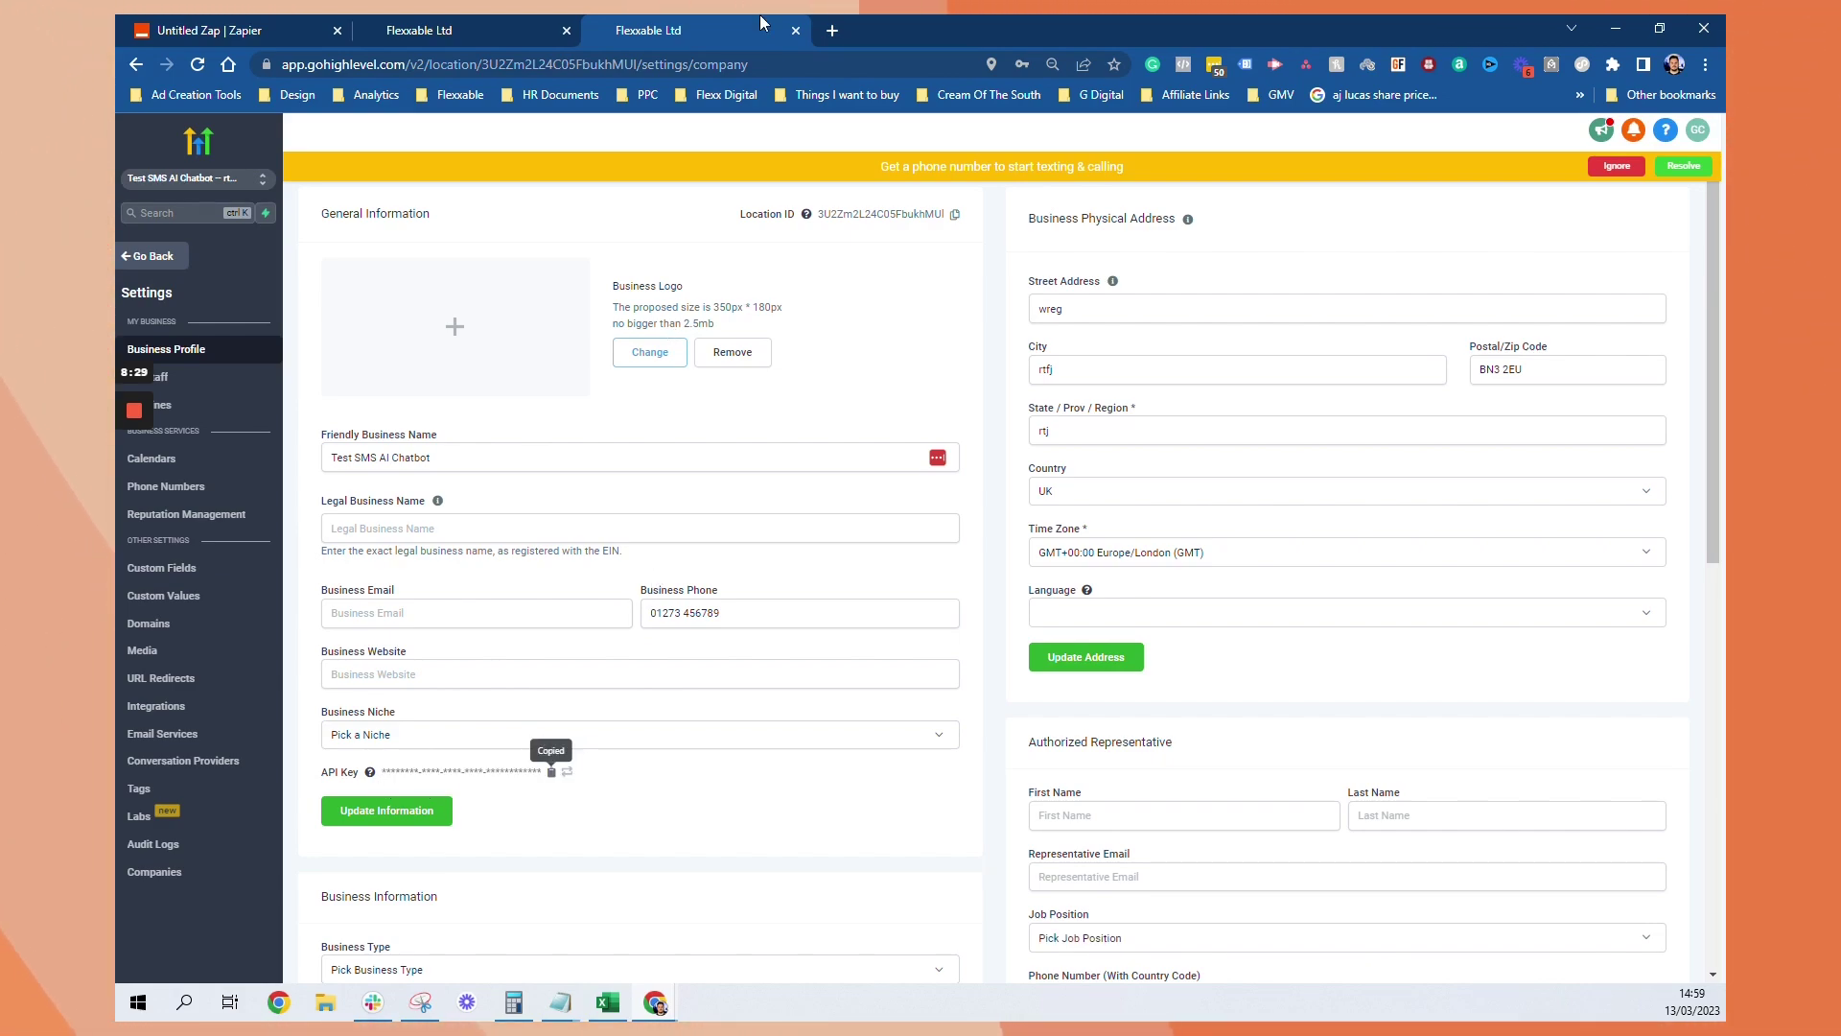
left_click(533, 21)
Connect LeadConnector in Zapier with the pasted API key and select that account for step 3
left_click(211, 30)
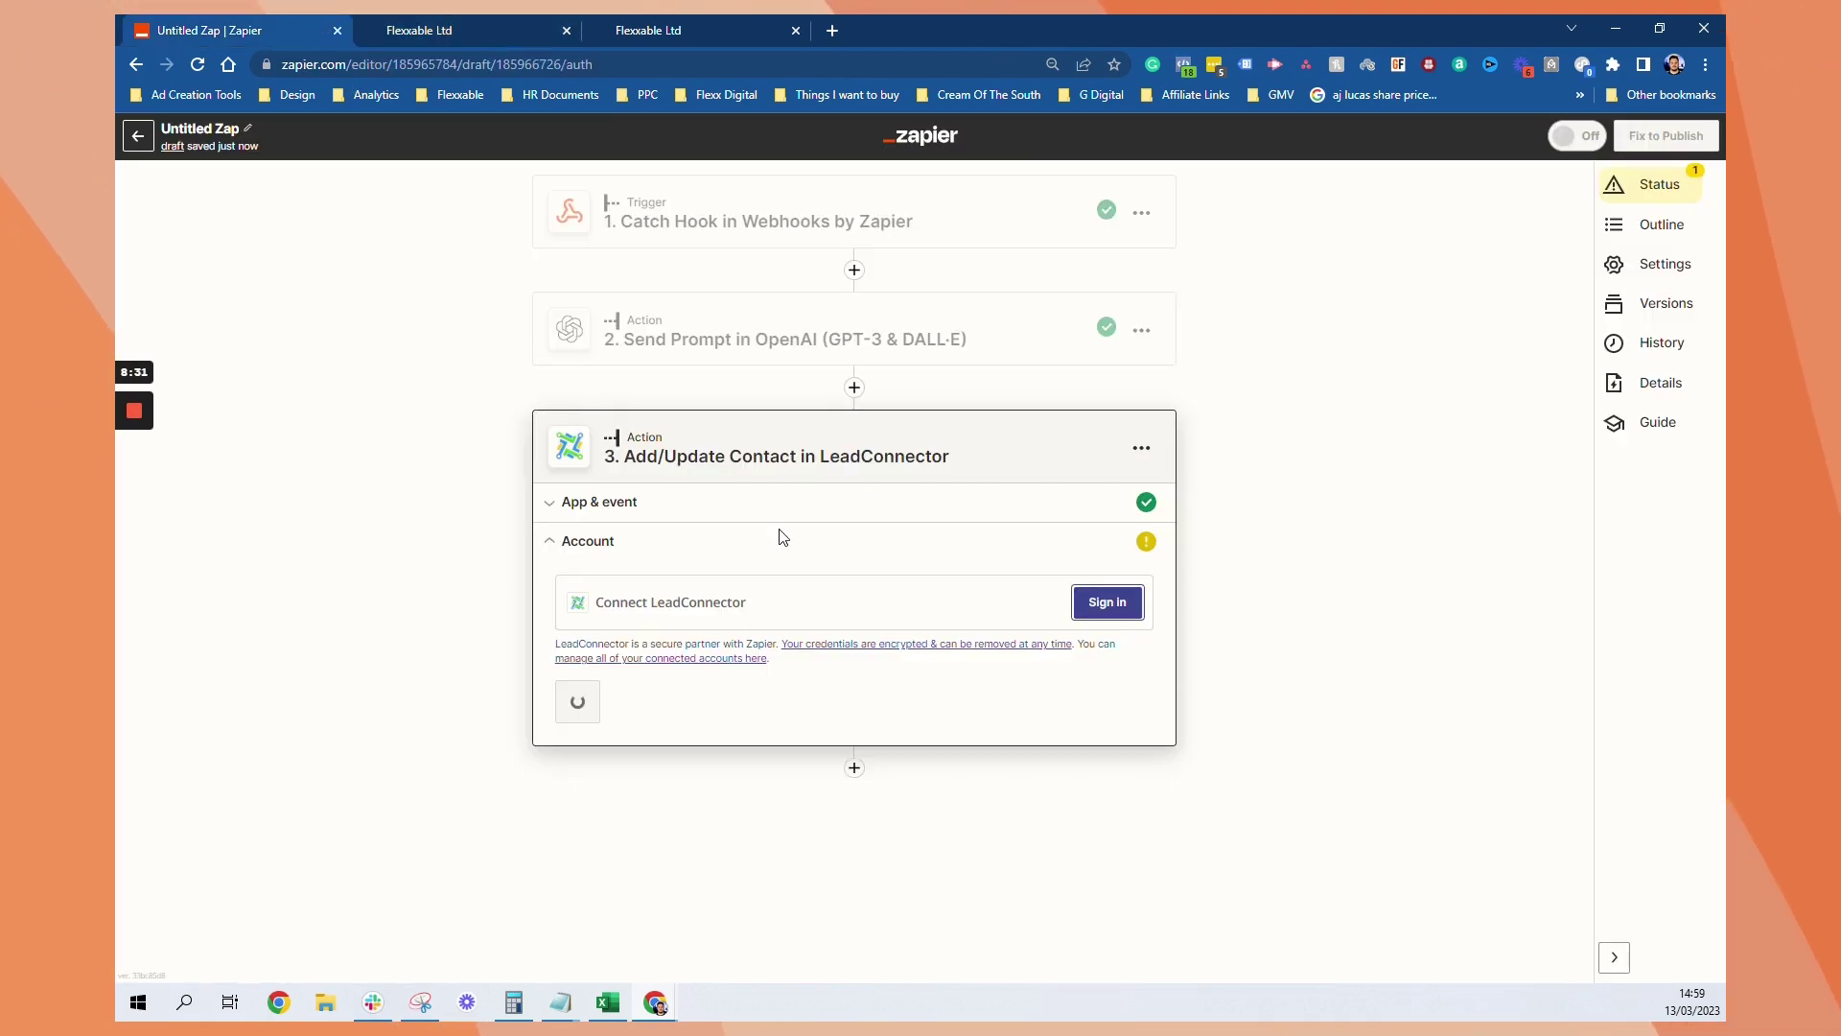
left_click(1090, 602)
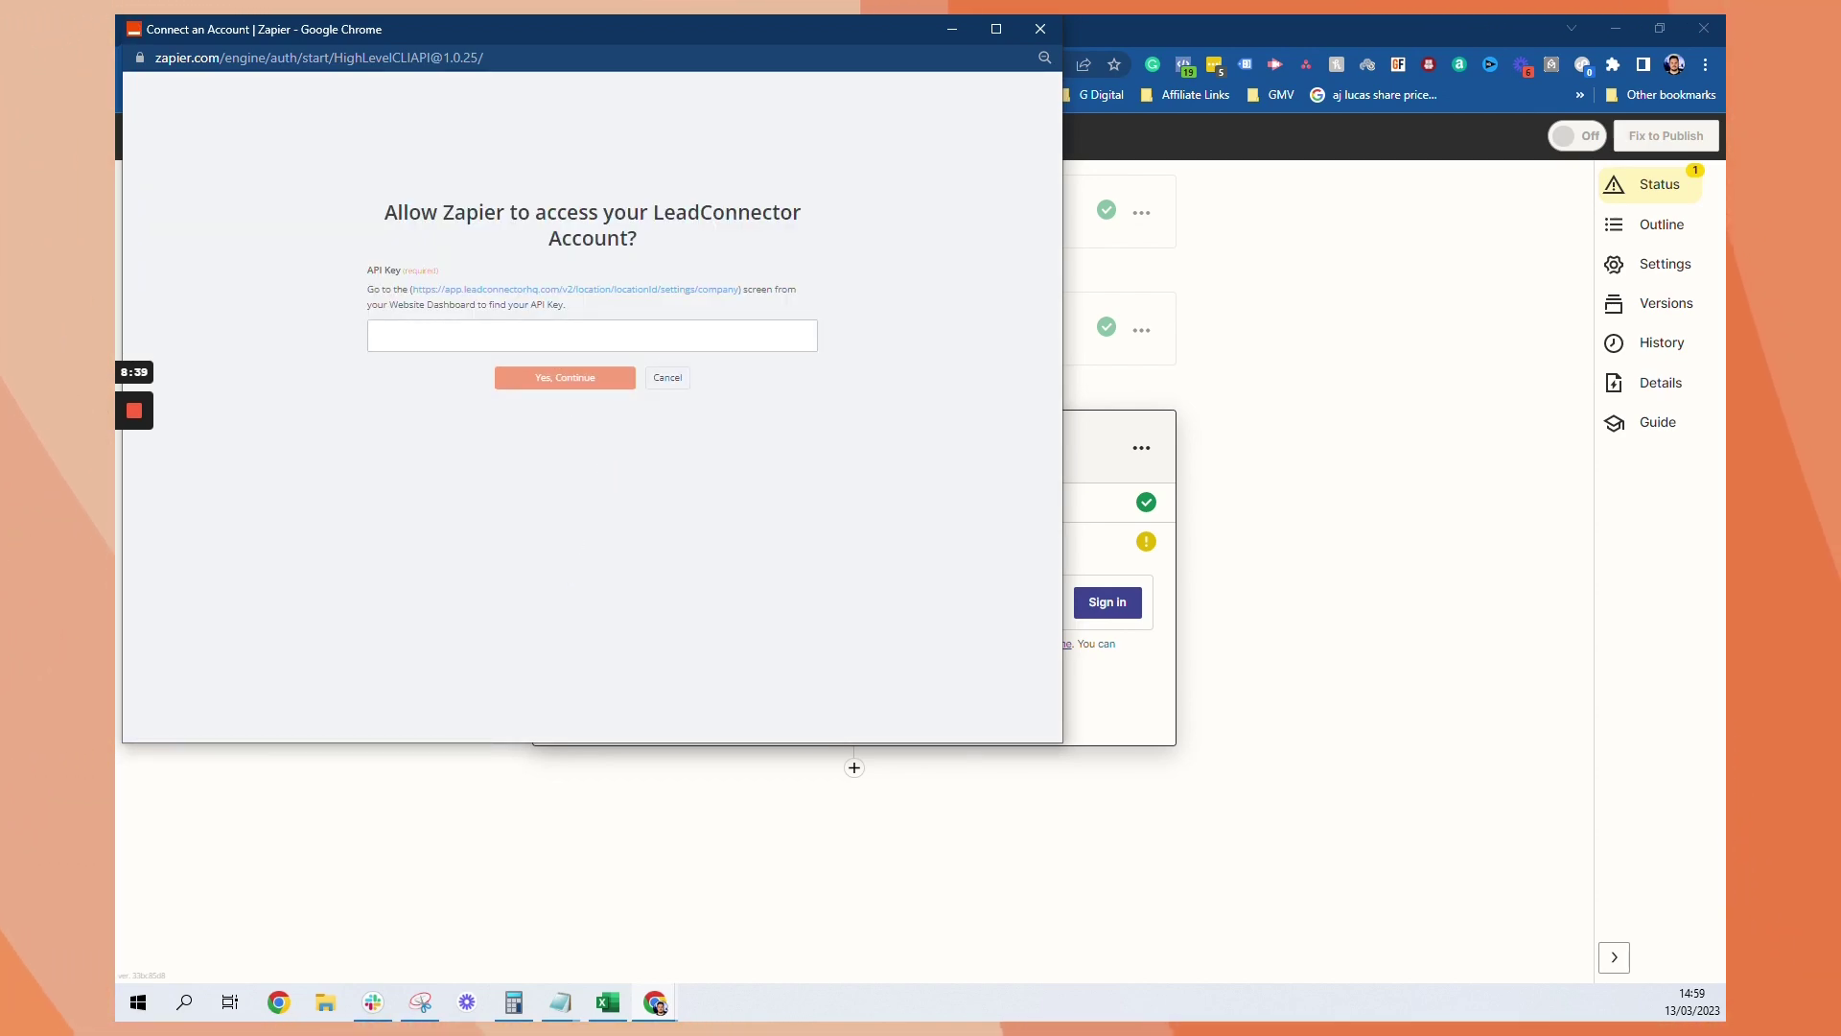
key("ctrl+v")
left_click(551, 432)
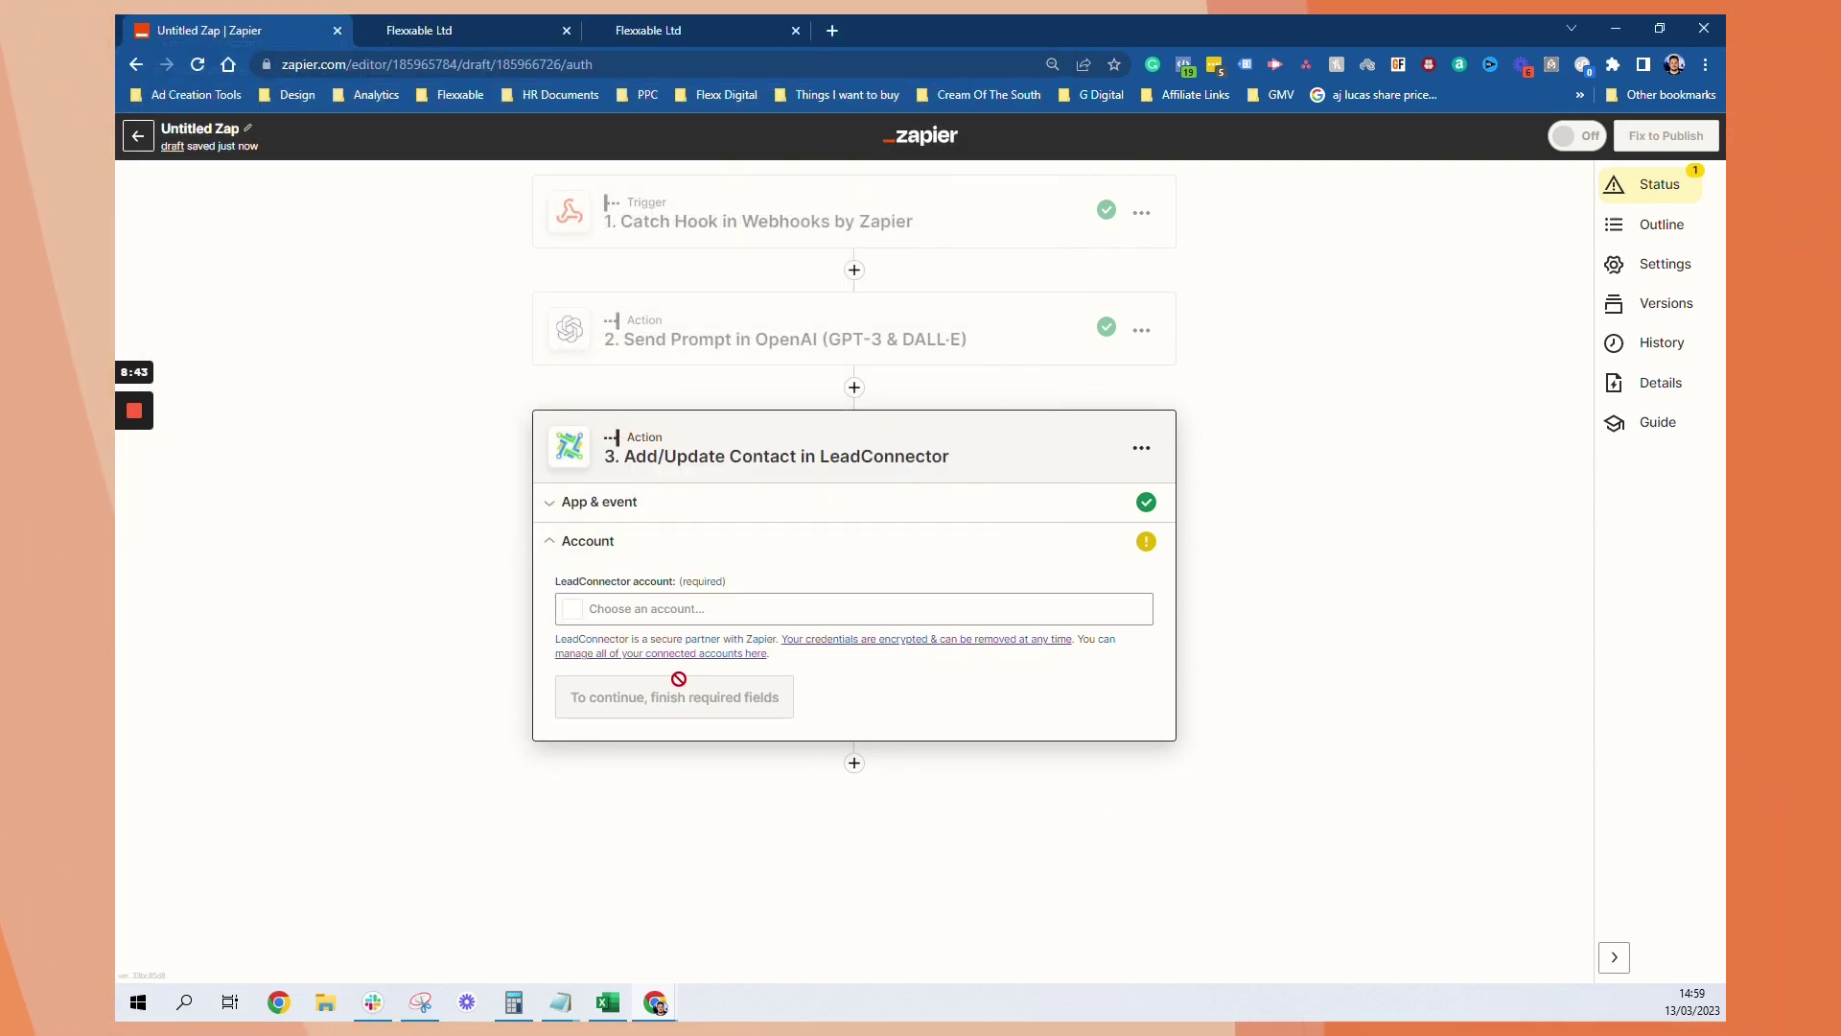
left_click(703, 619)
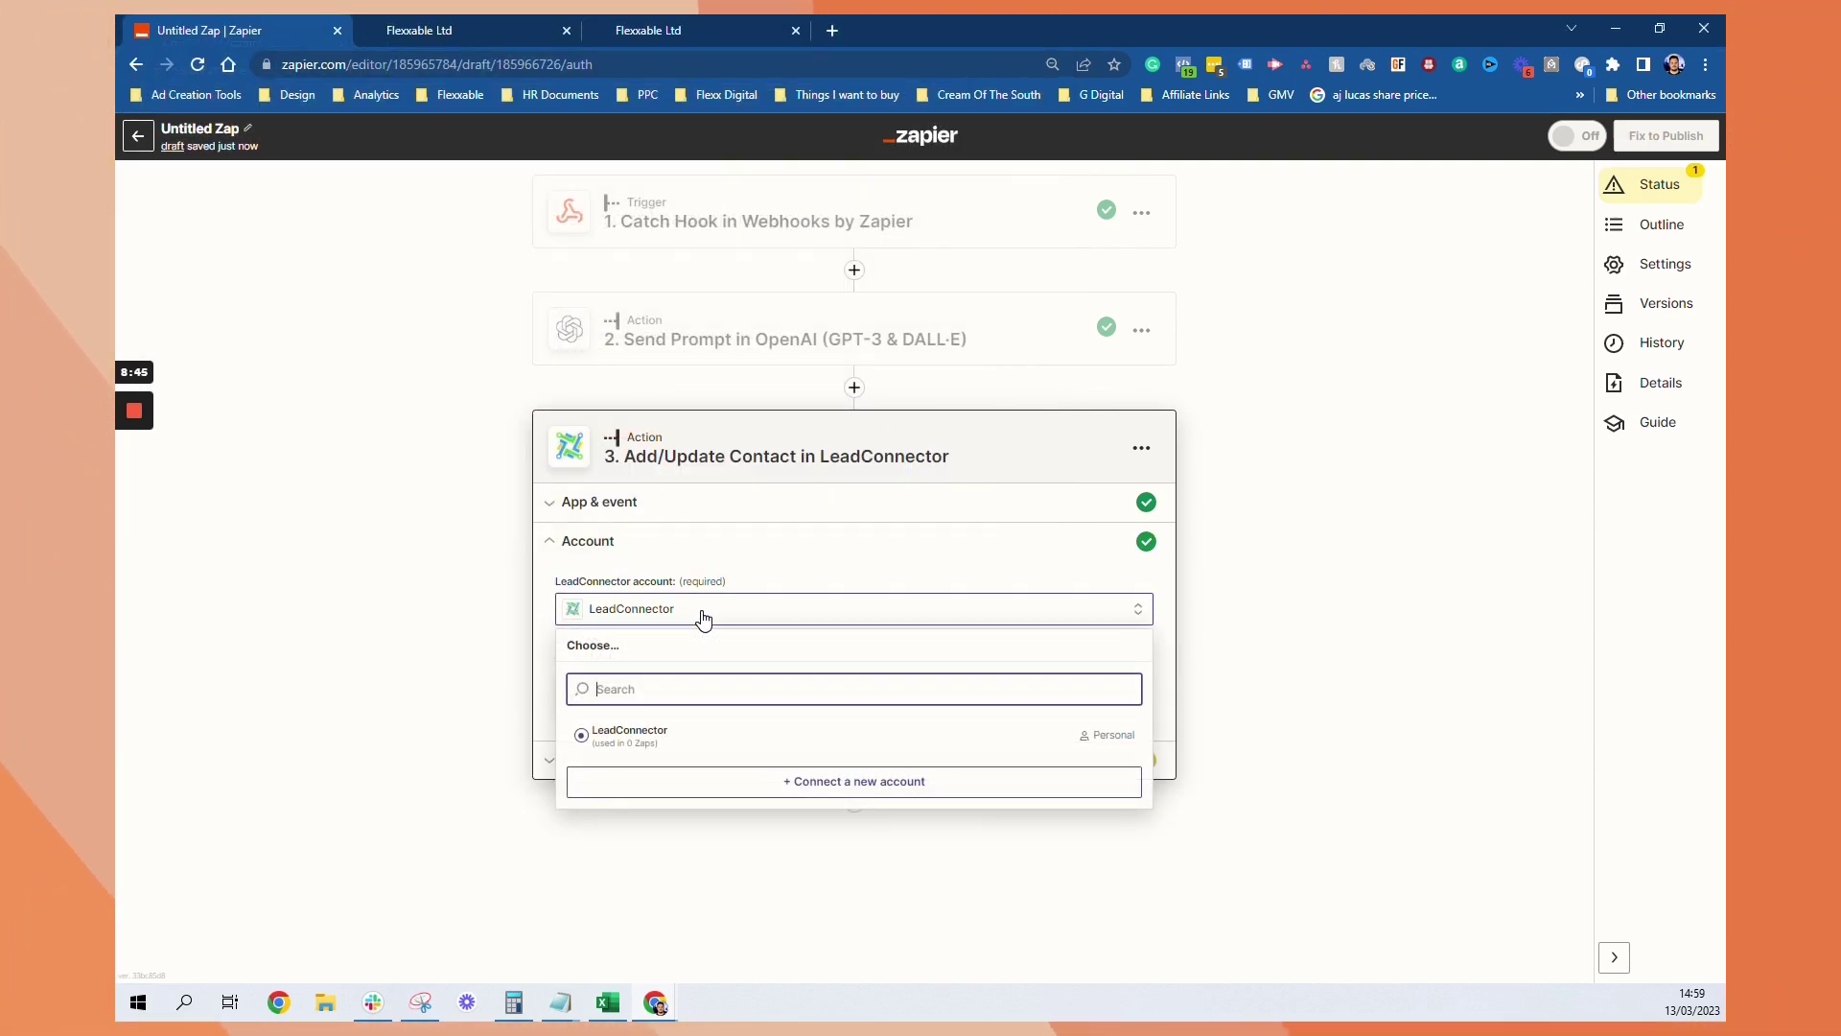
left_click(705, 729)
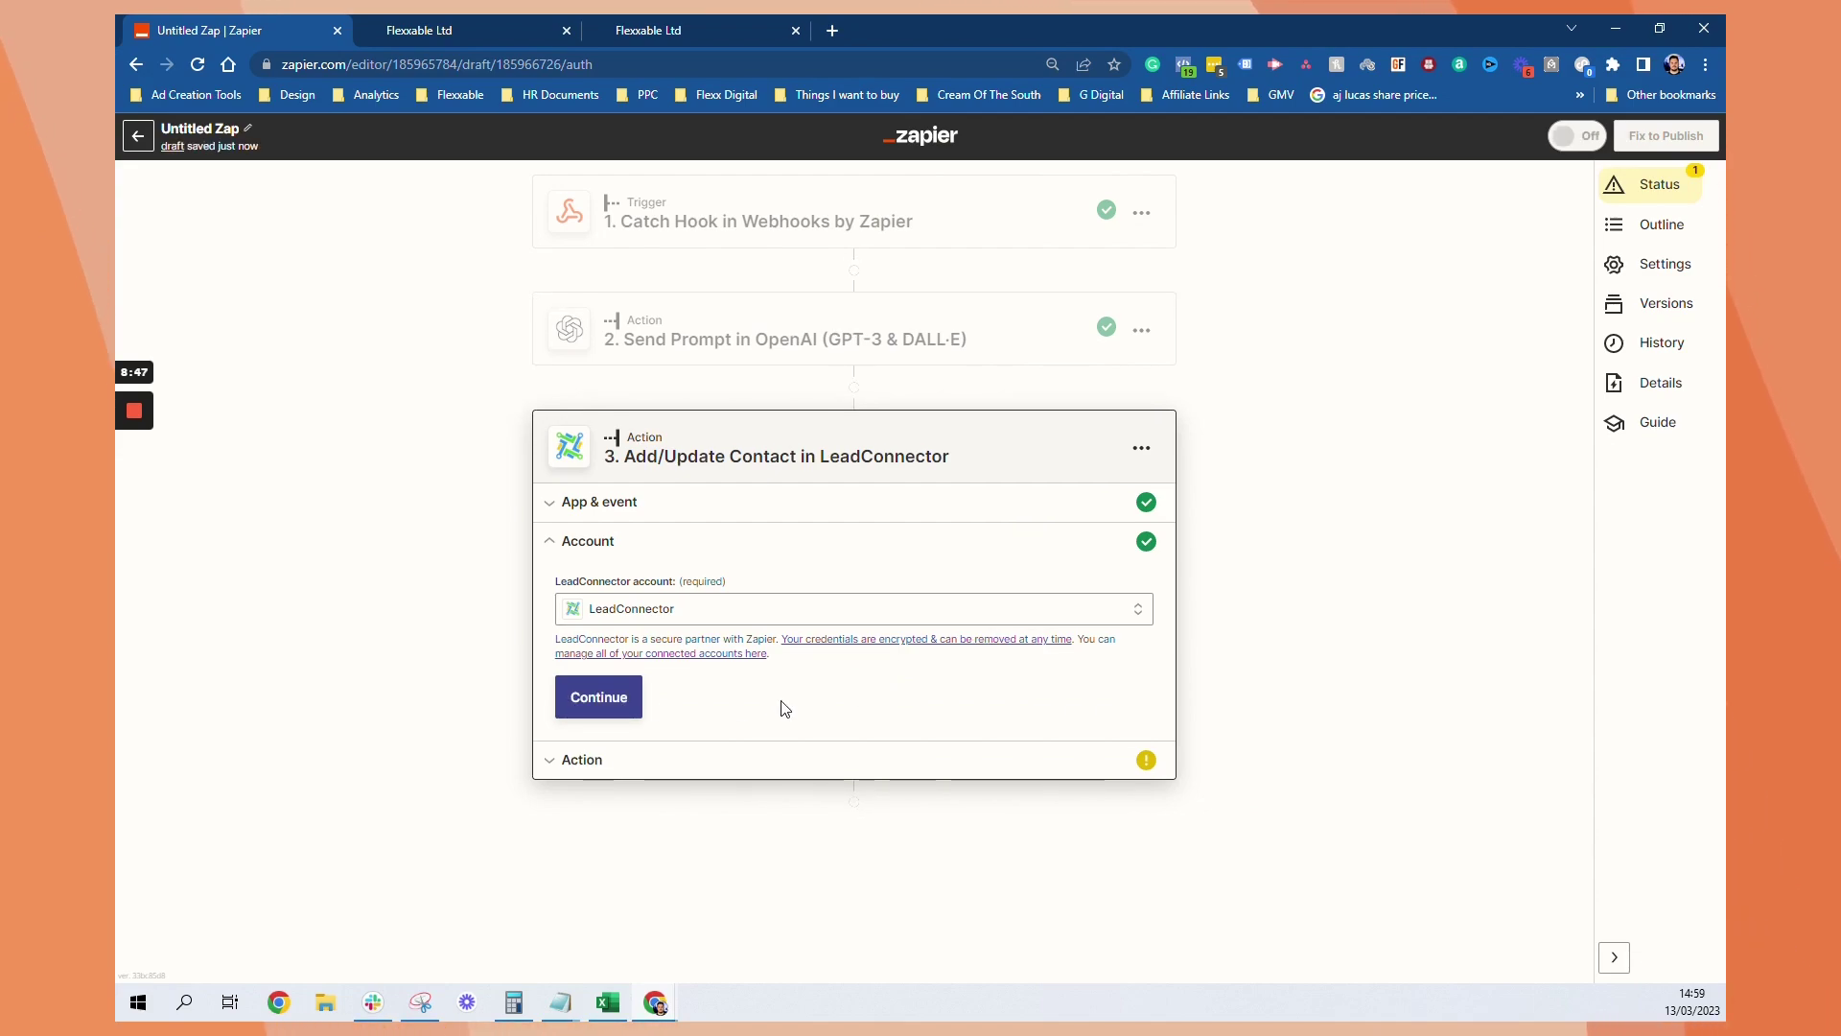
left_click(628, 701)
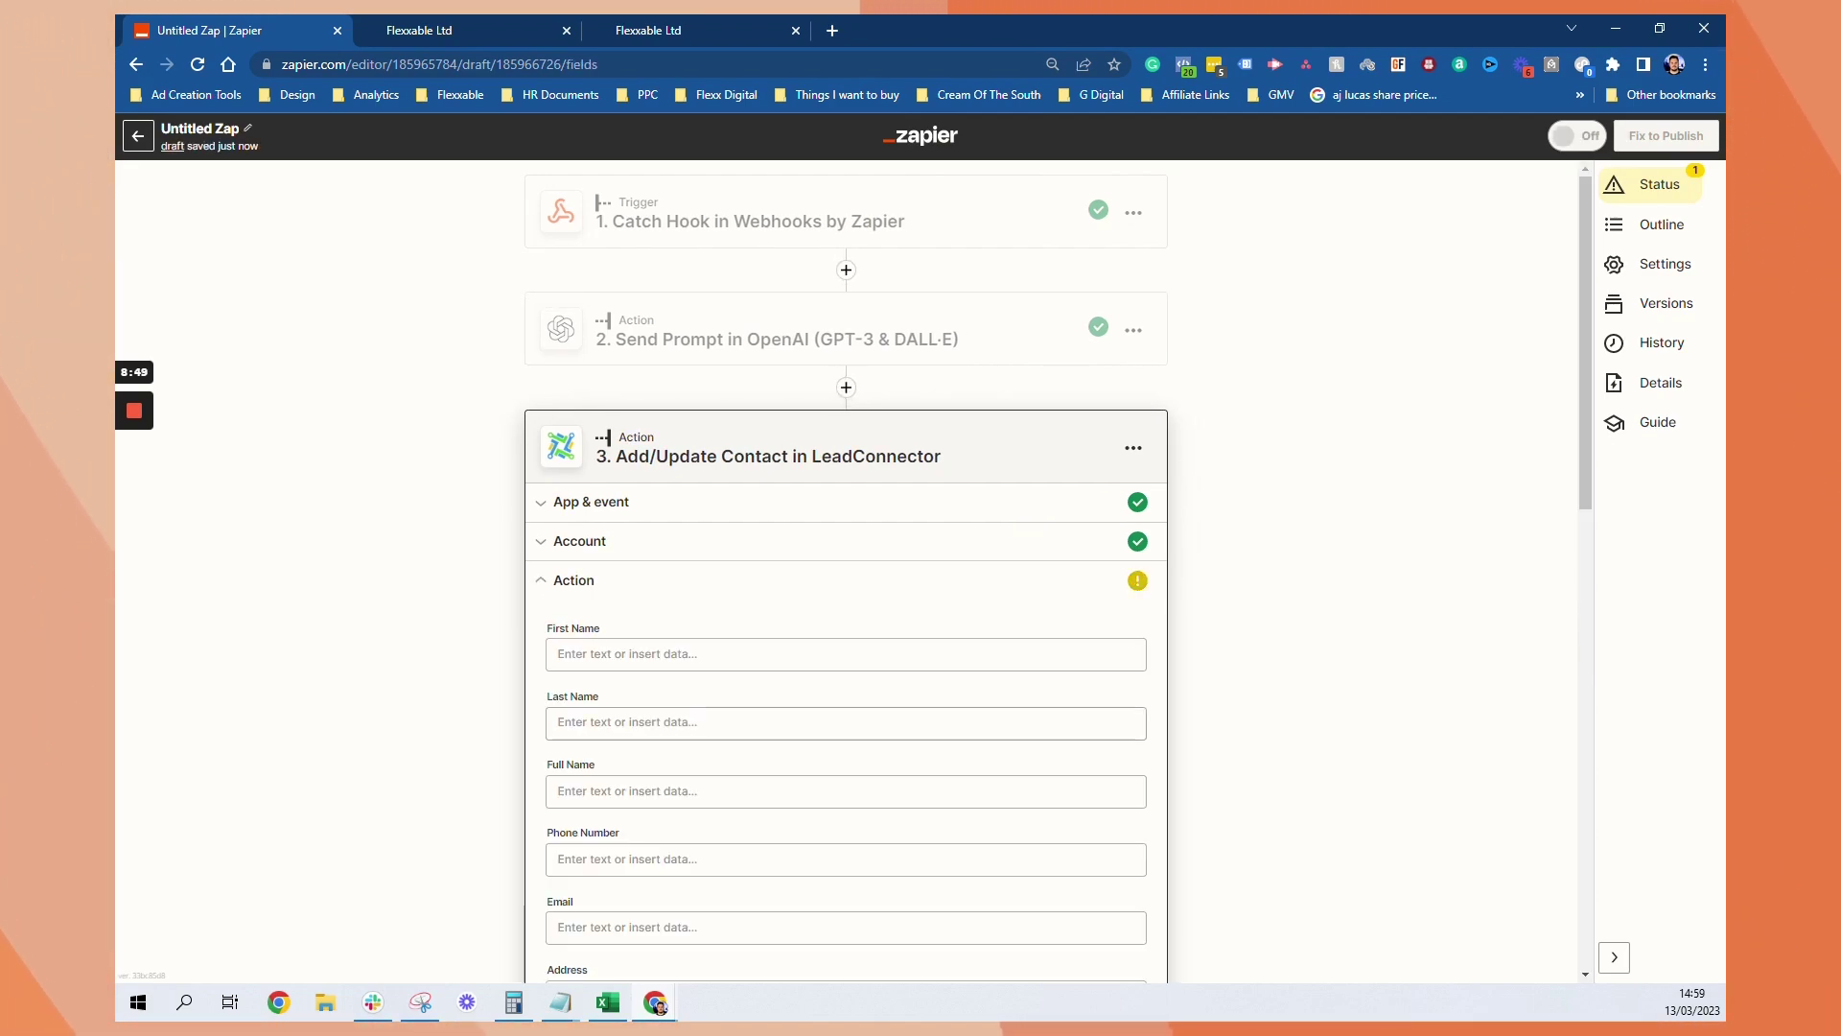
Map the webhook's email into the LeadConnector Email field
left_click(767, 654)
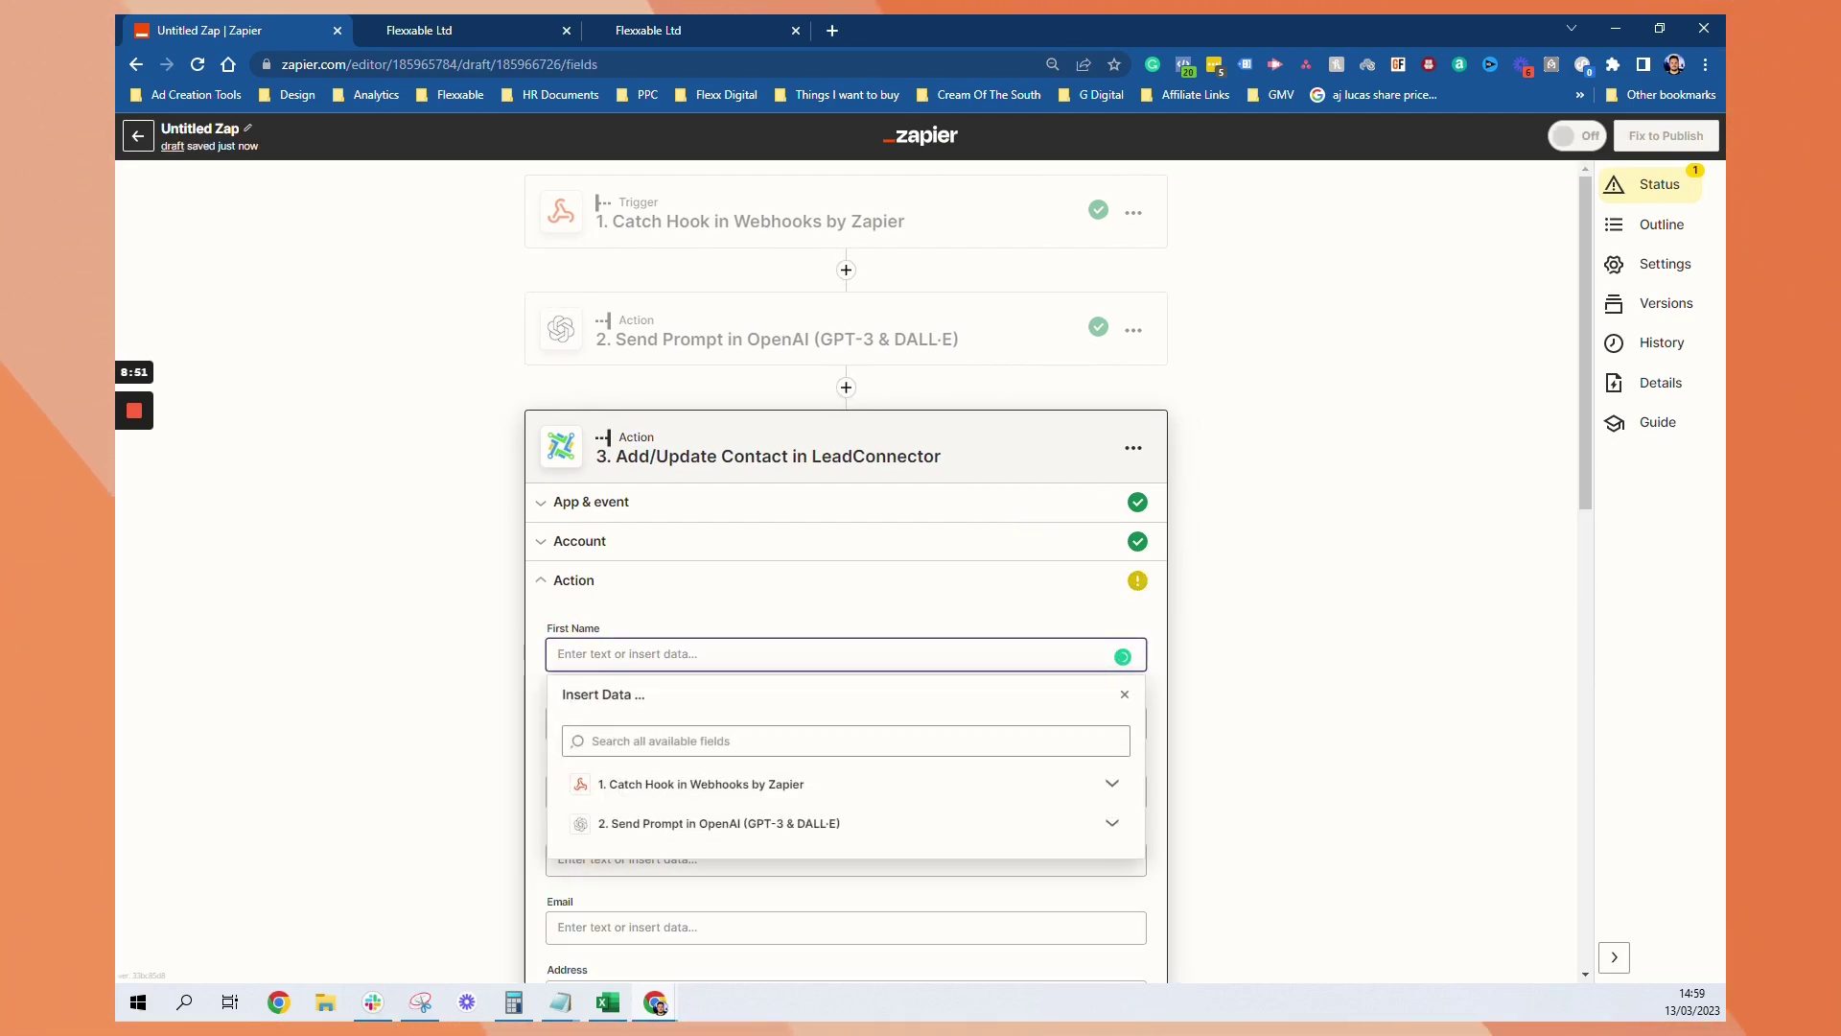
left_click(837, 611)
scroll(671, 871, "down", 5)
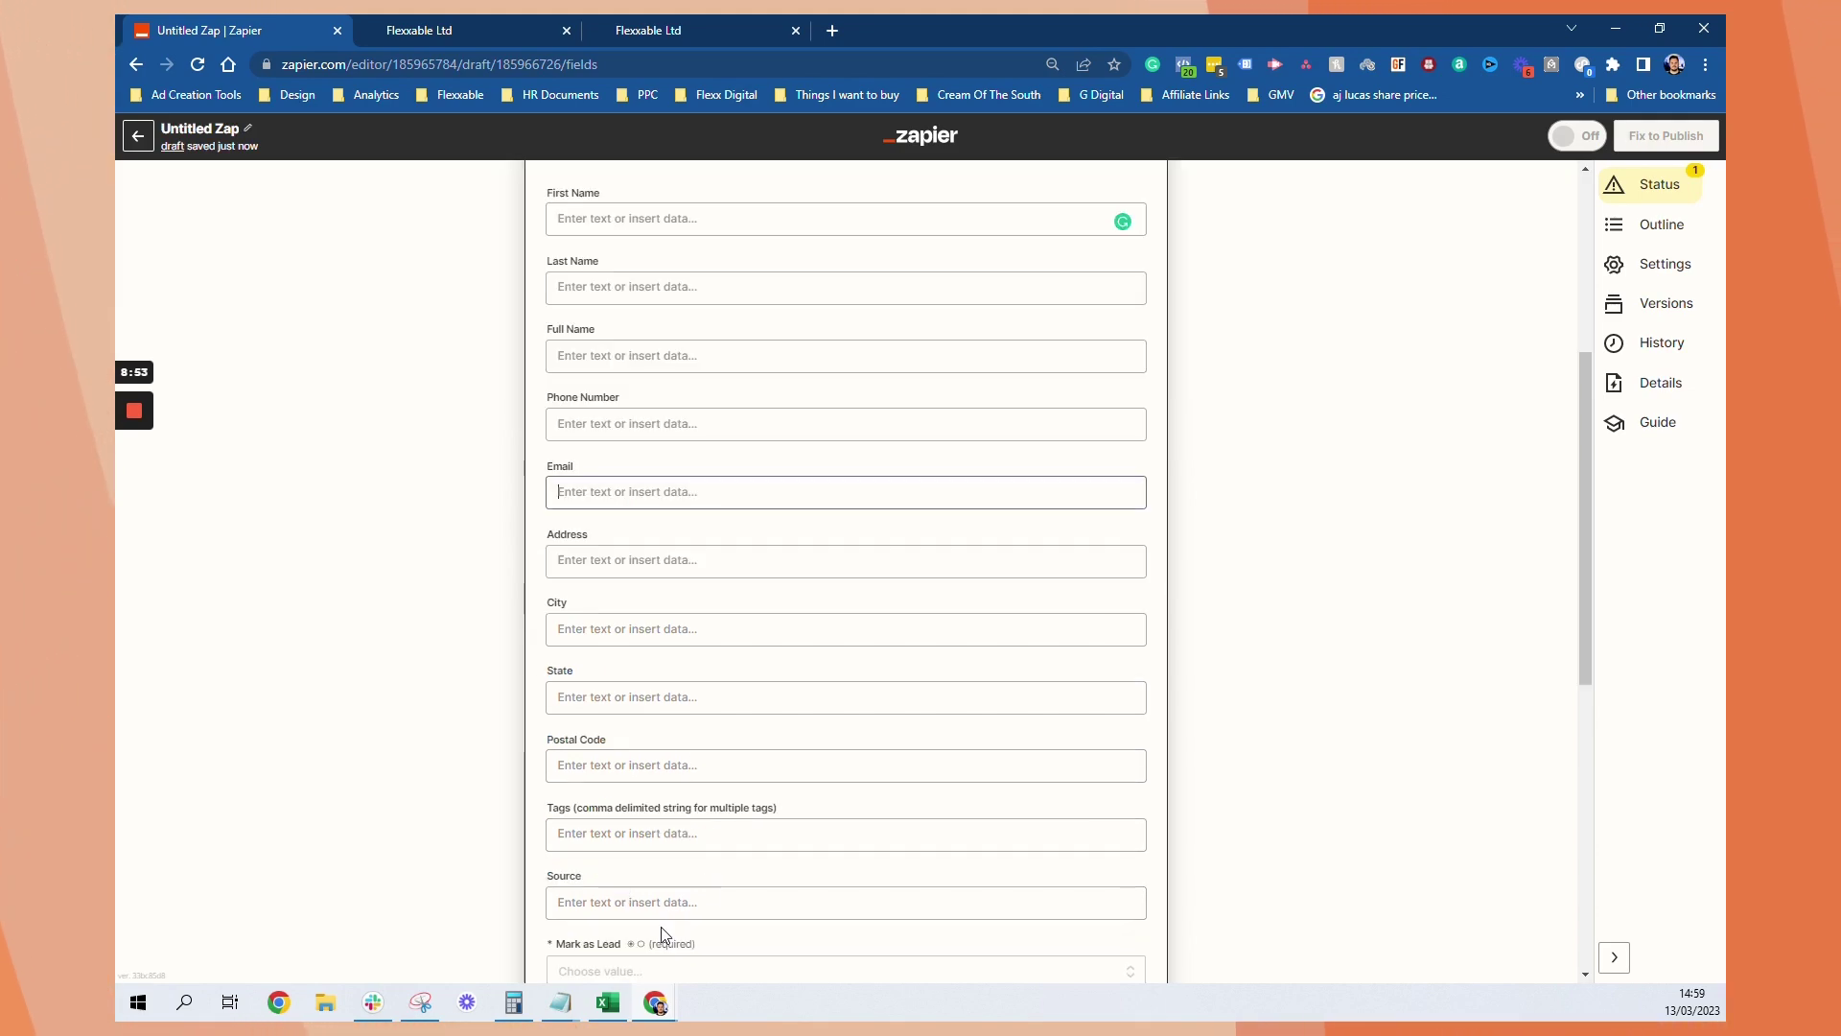
left_click(1084, 492)
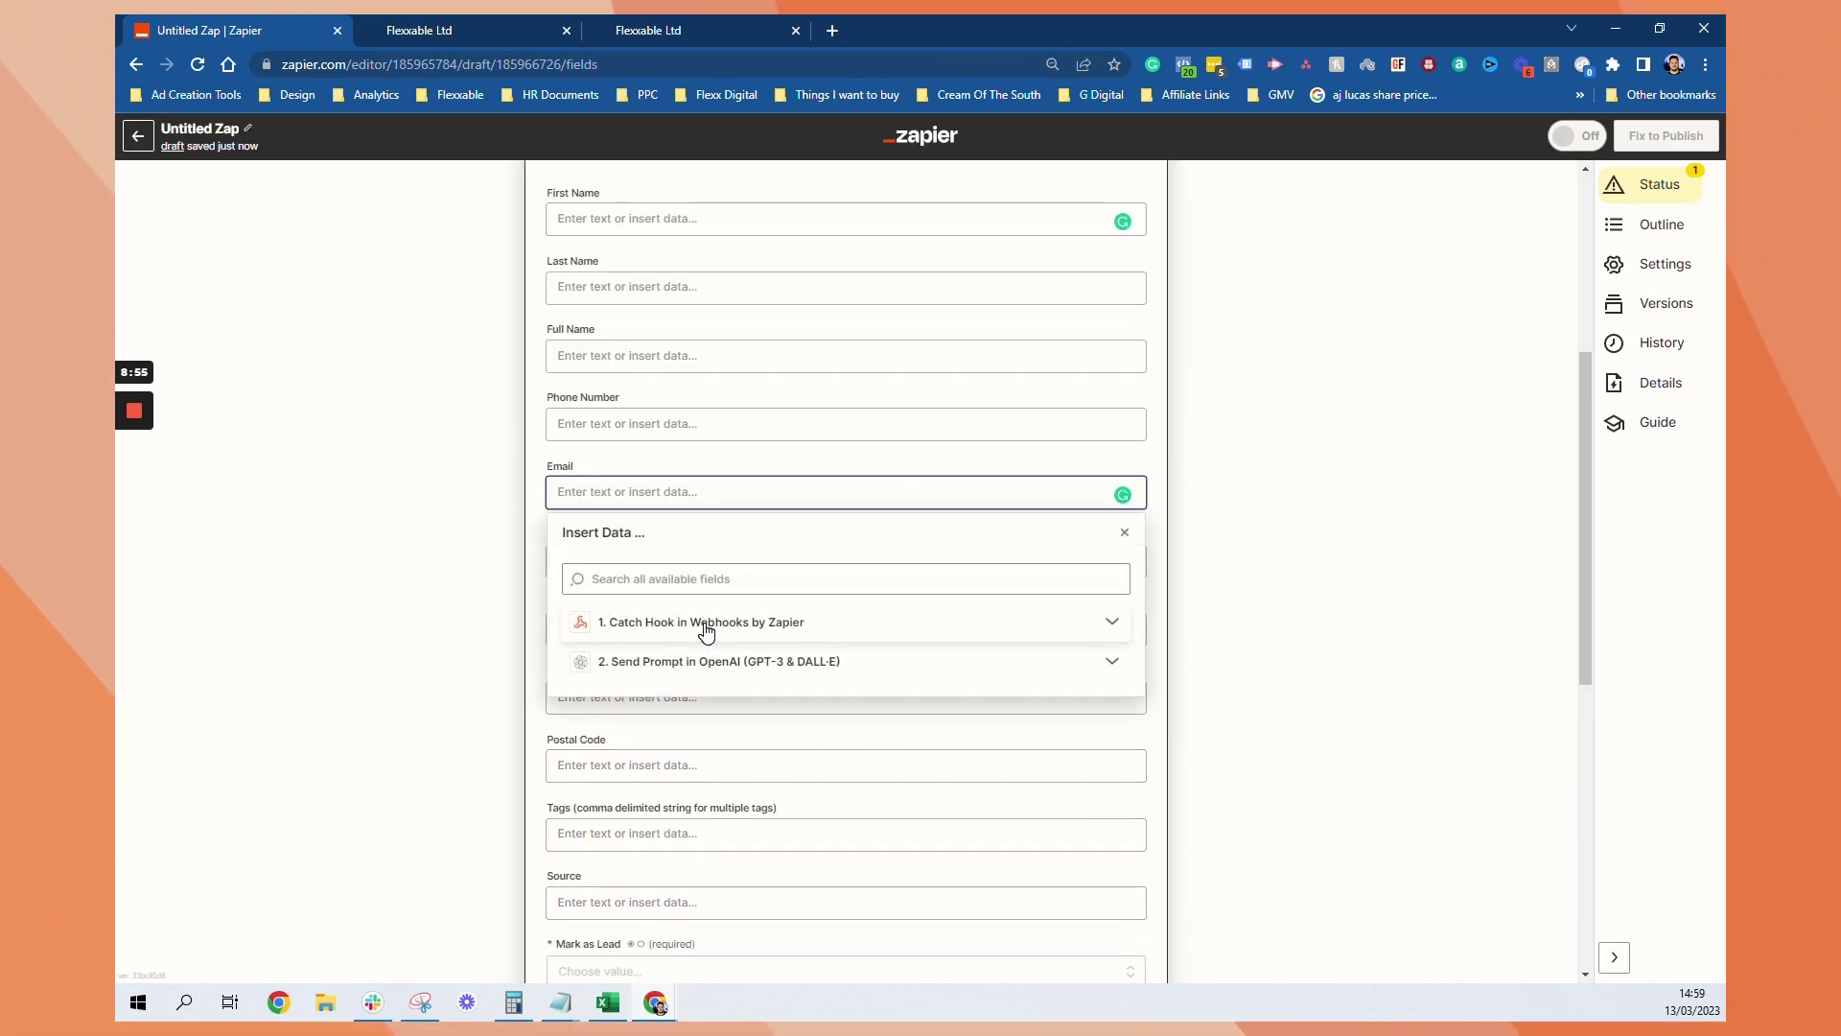
left_click(599, 625)
left_click(714, 660)
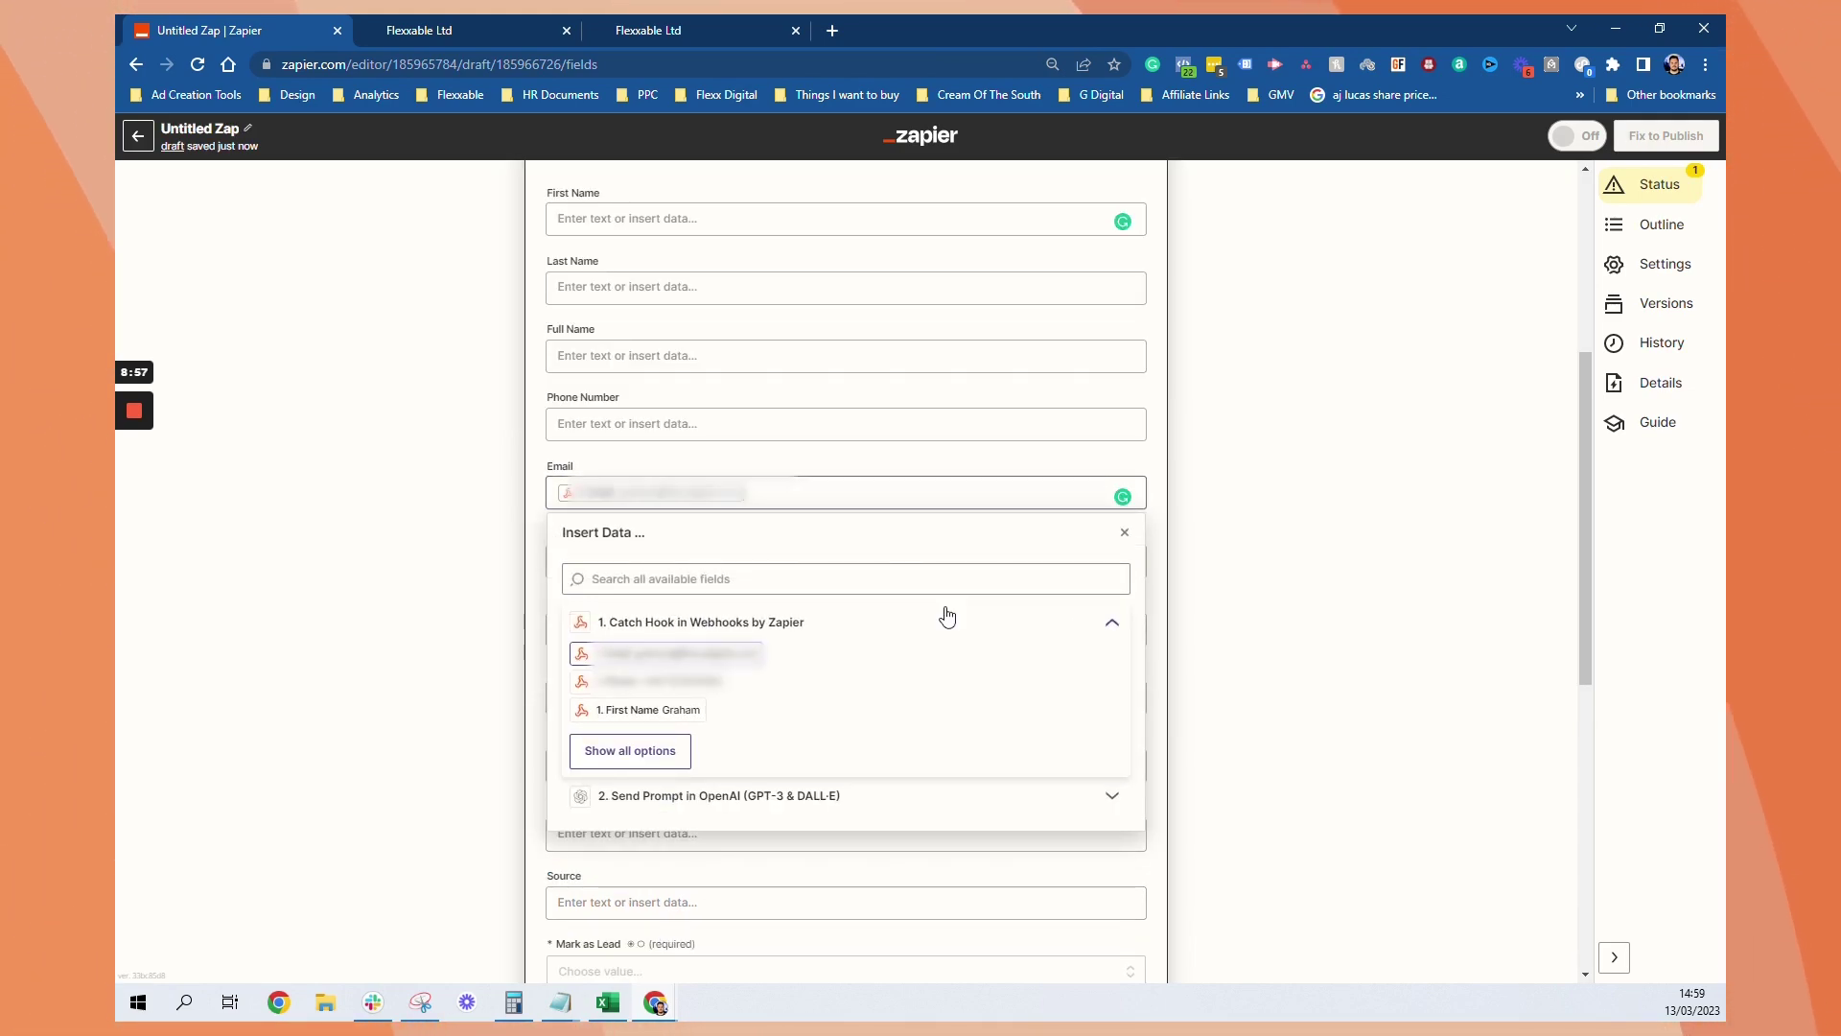
left_click(1369, 514)
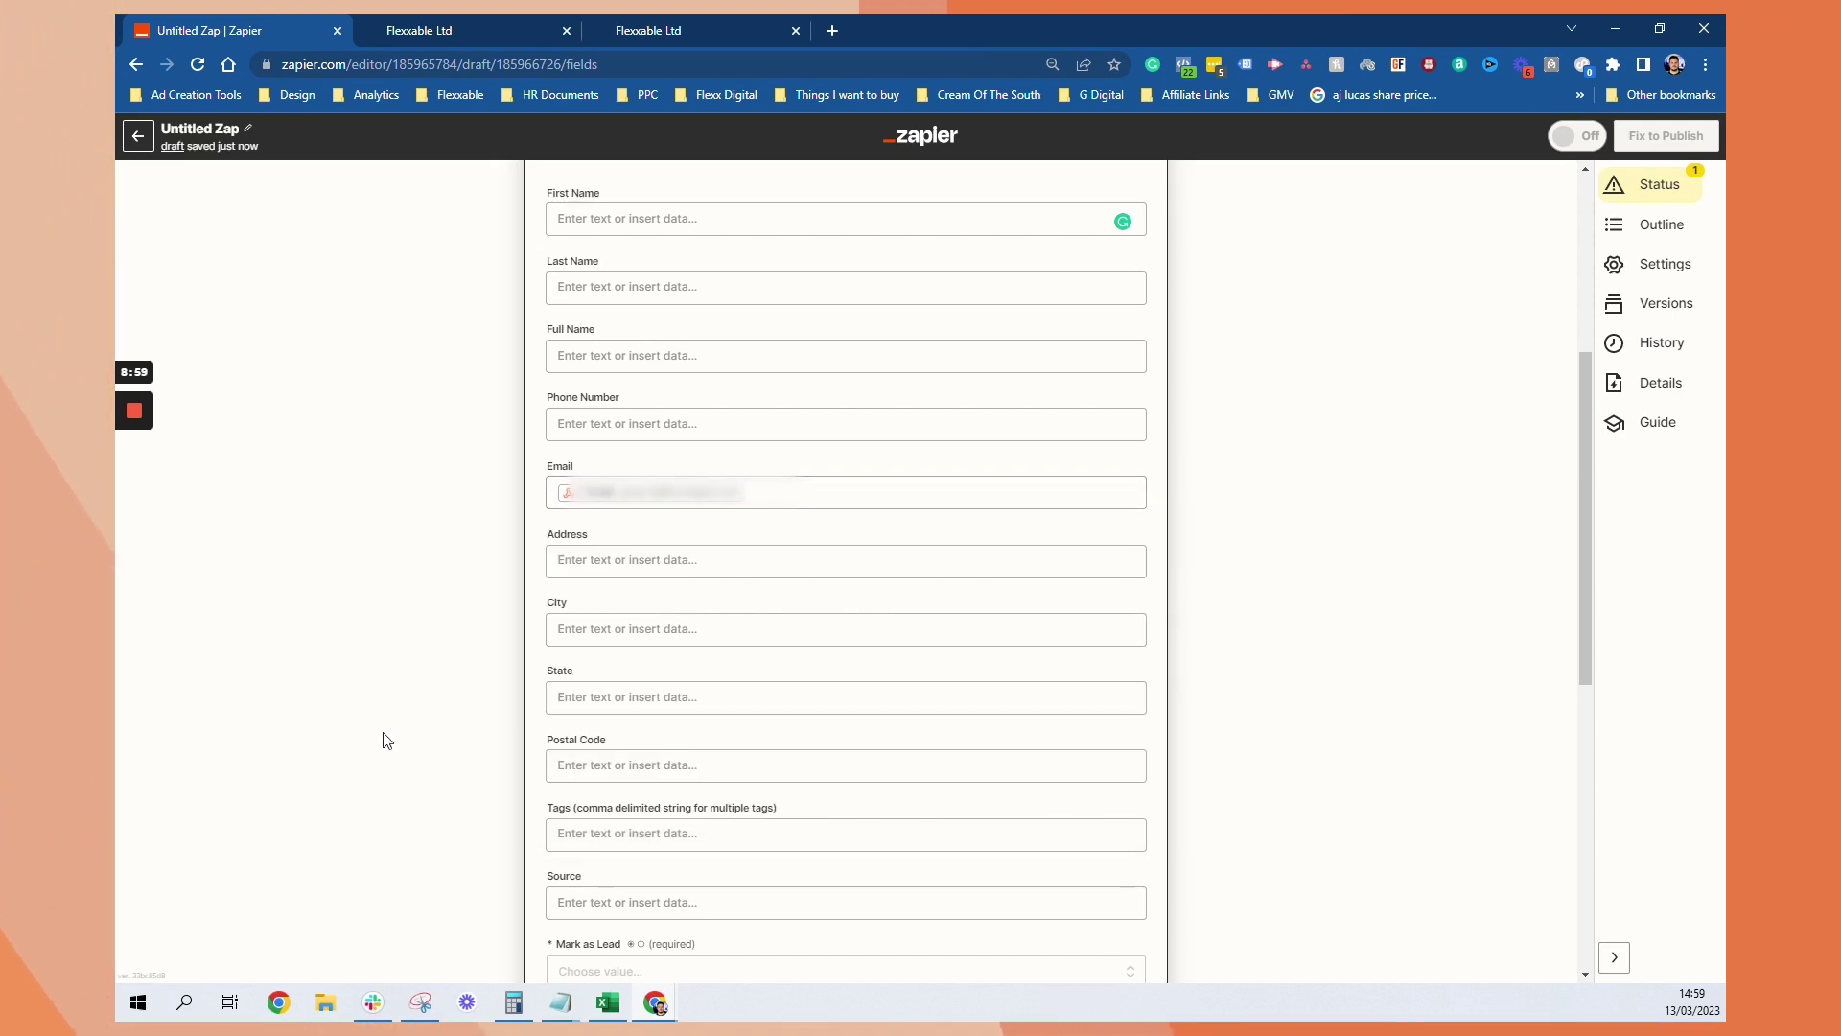
Leave Tags and Postal Code empty and set Mark as Lead to False
left_click(672, 833)
left_click(671, 766)
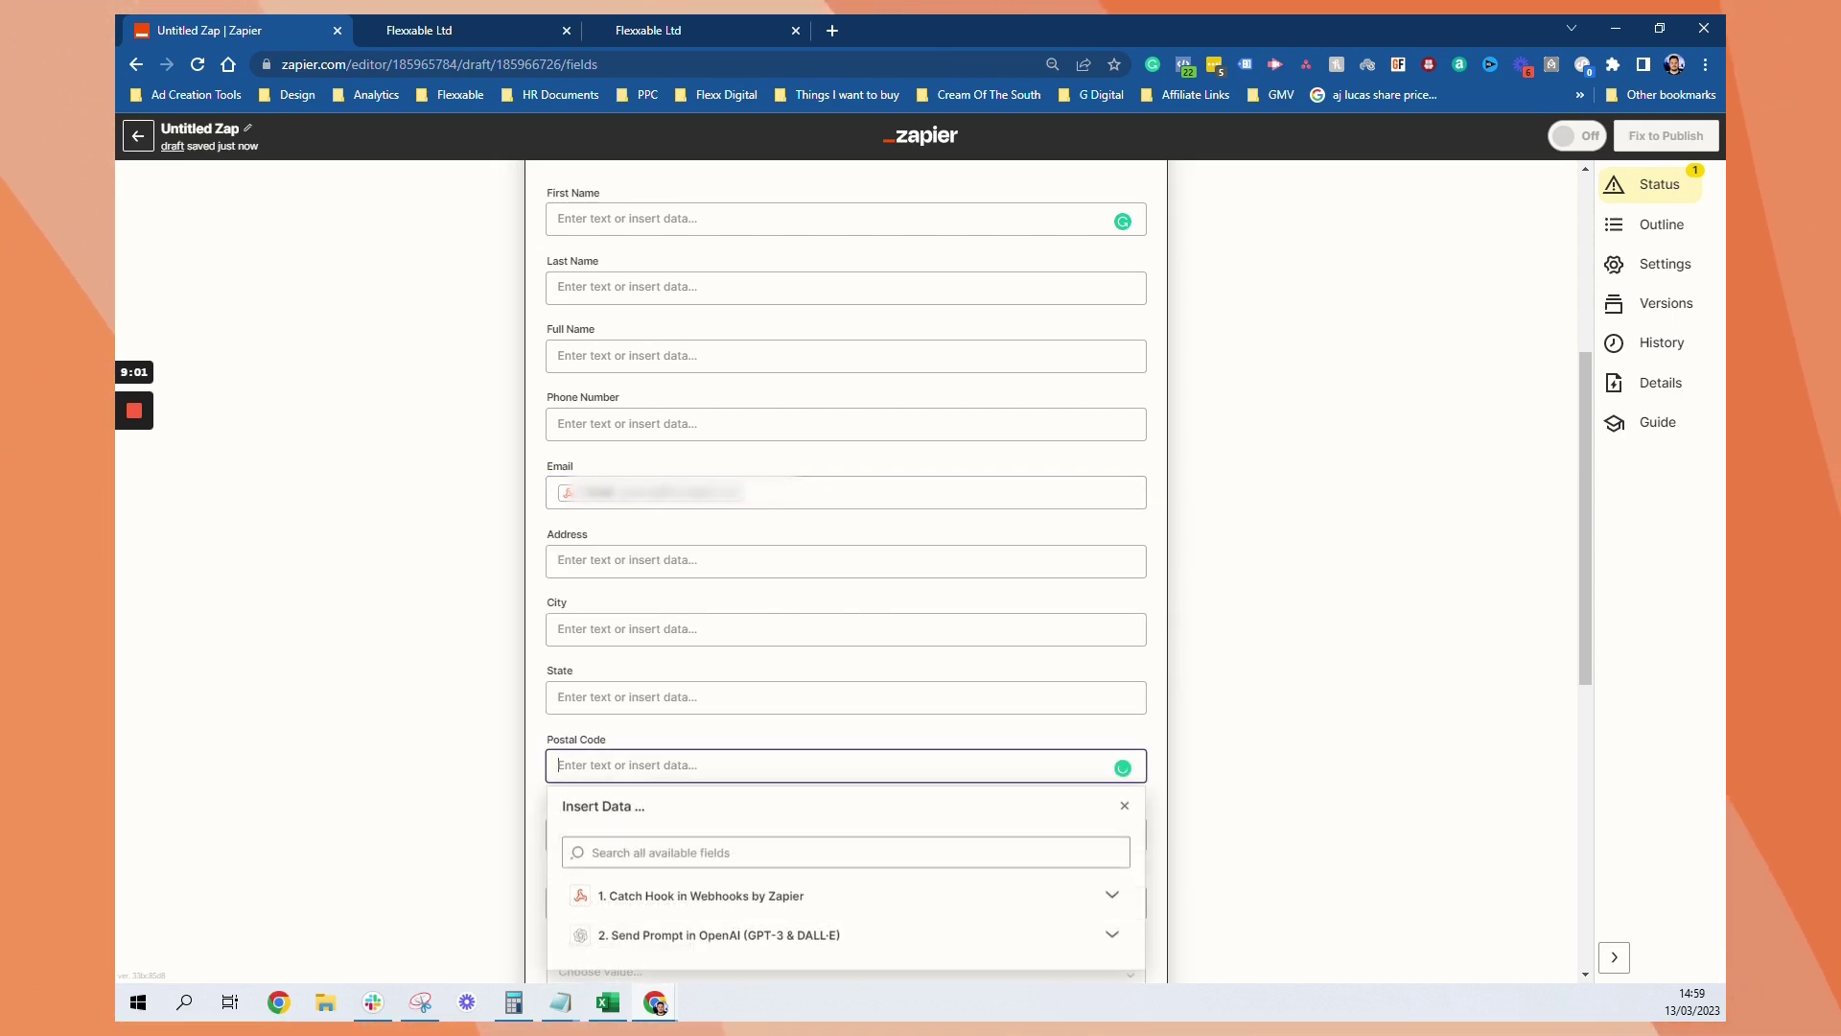
scroll(399, 682, "down", 4)
left_click(399, 682)
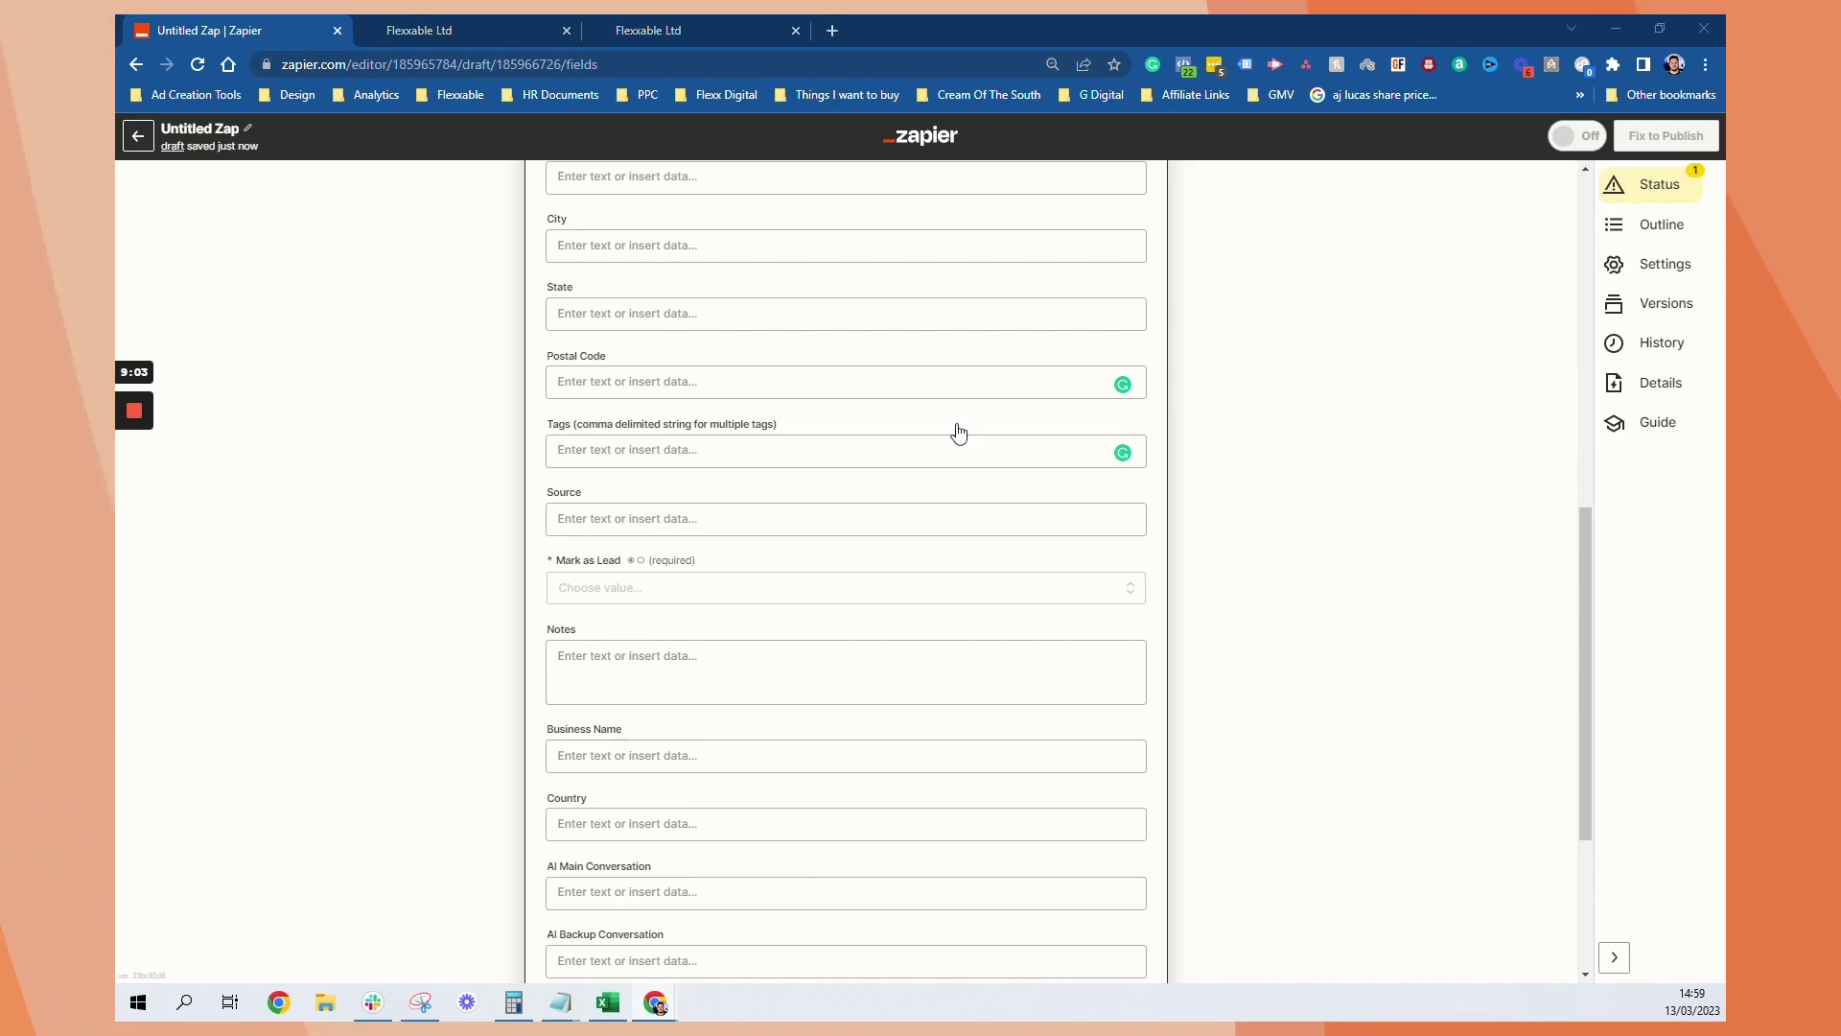
left_click(631, 590)
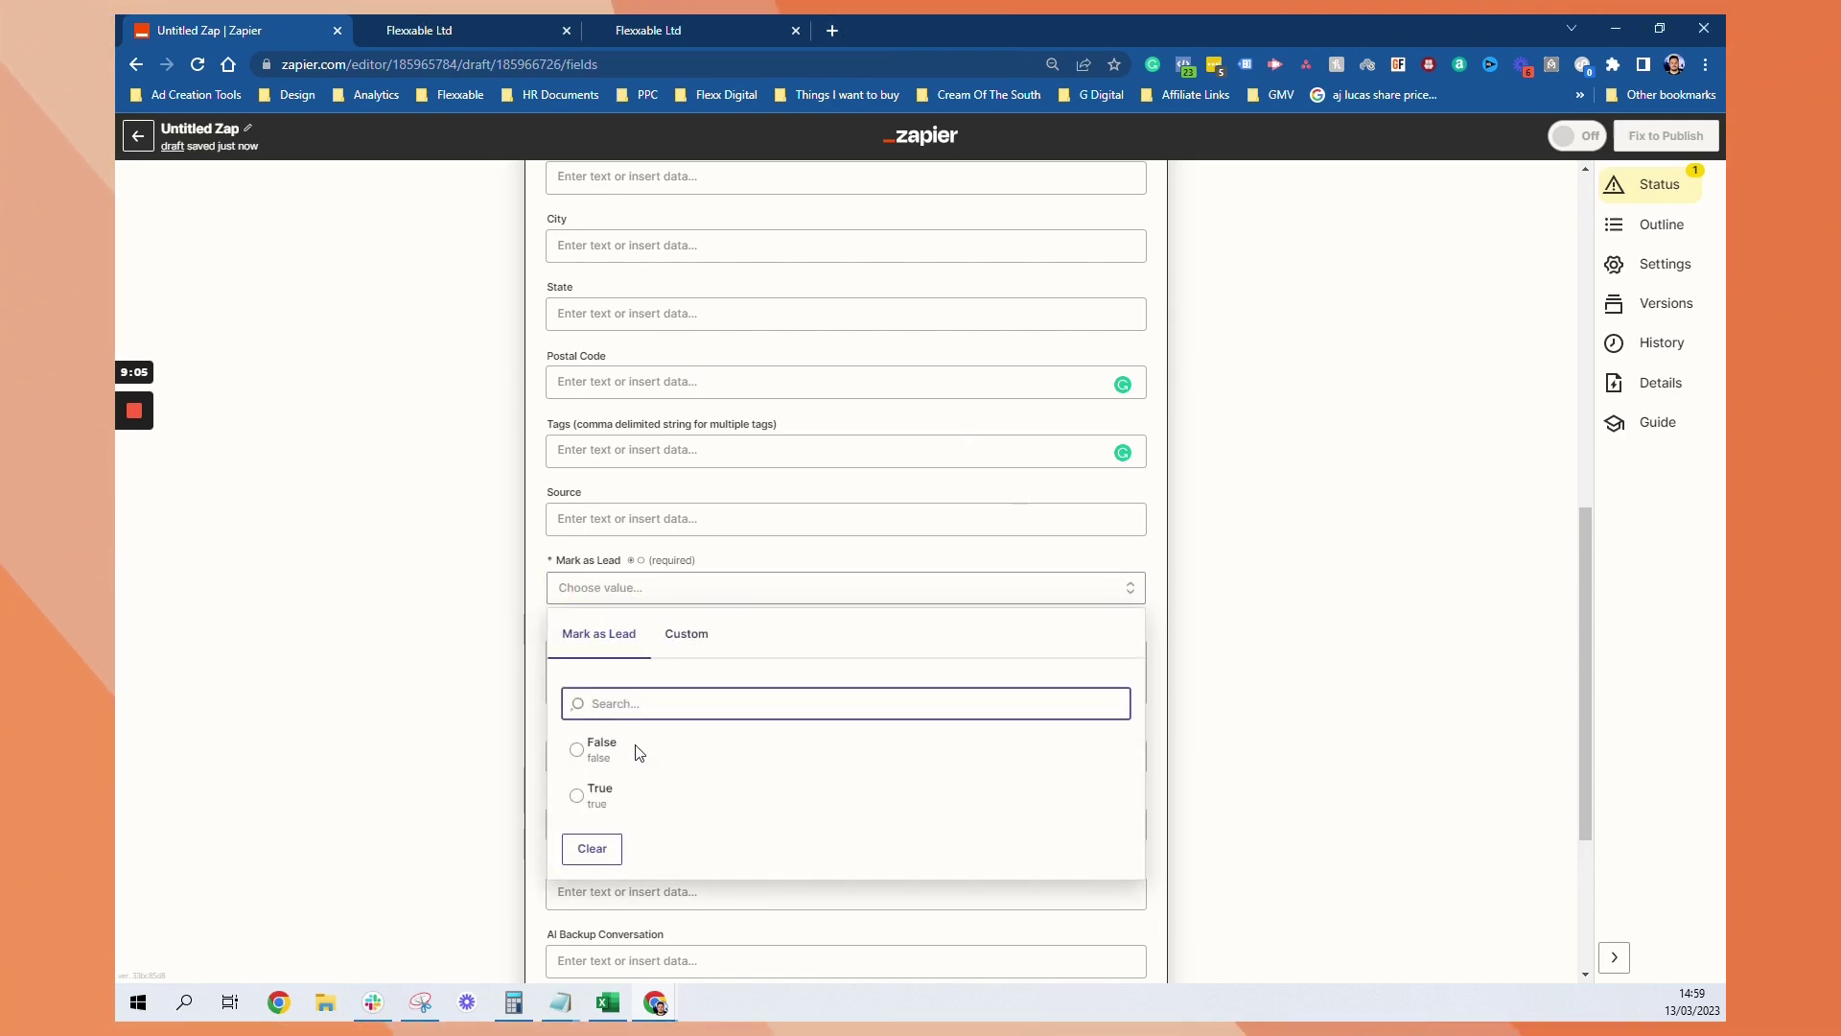
left_click(601, 763)
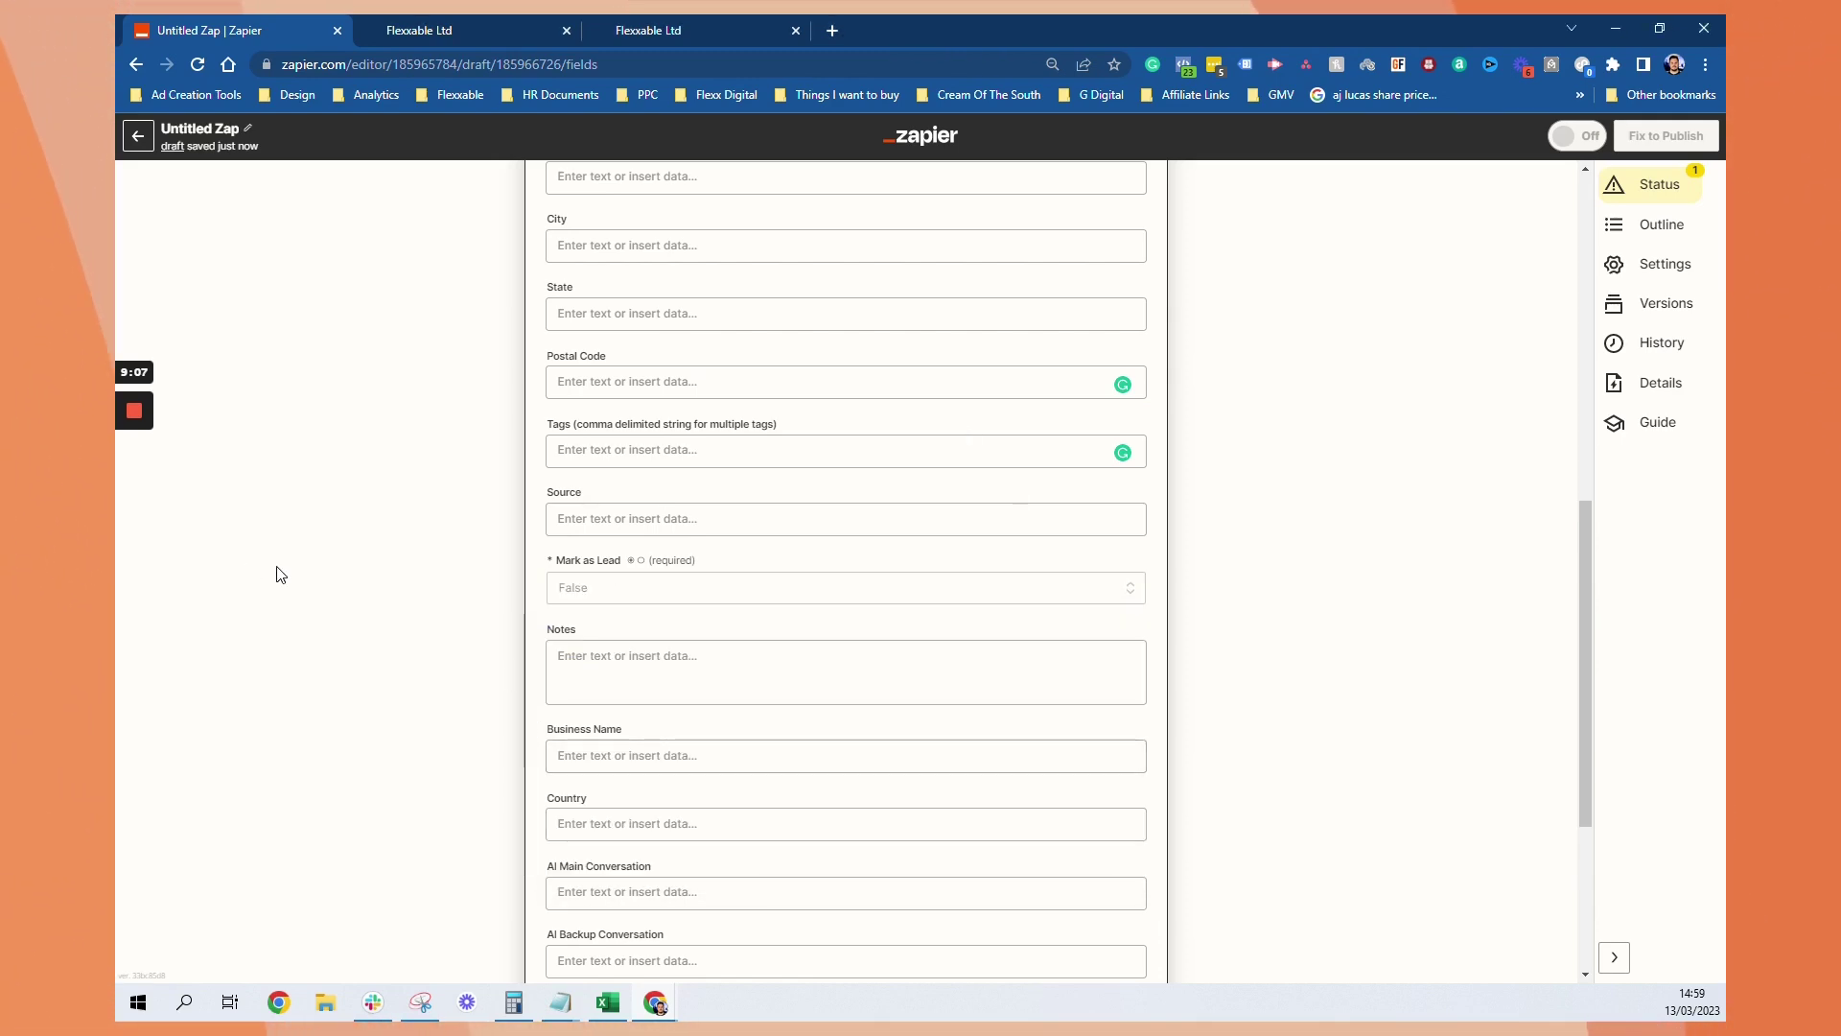
scroll(280, 574, "down", 3)
Map the OpenAI step's Choices Text into the Open AI field and continue
left_click(682, 809)
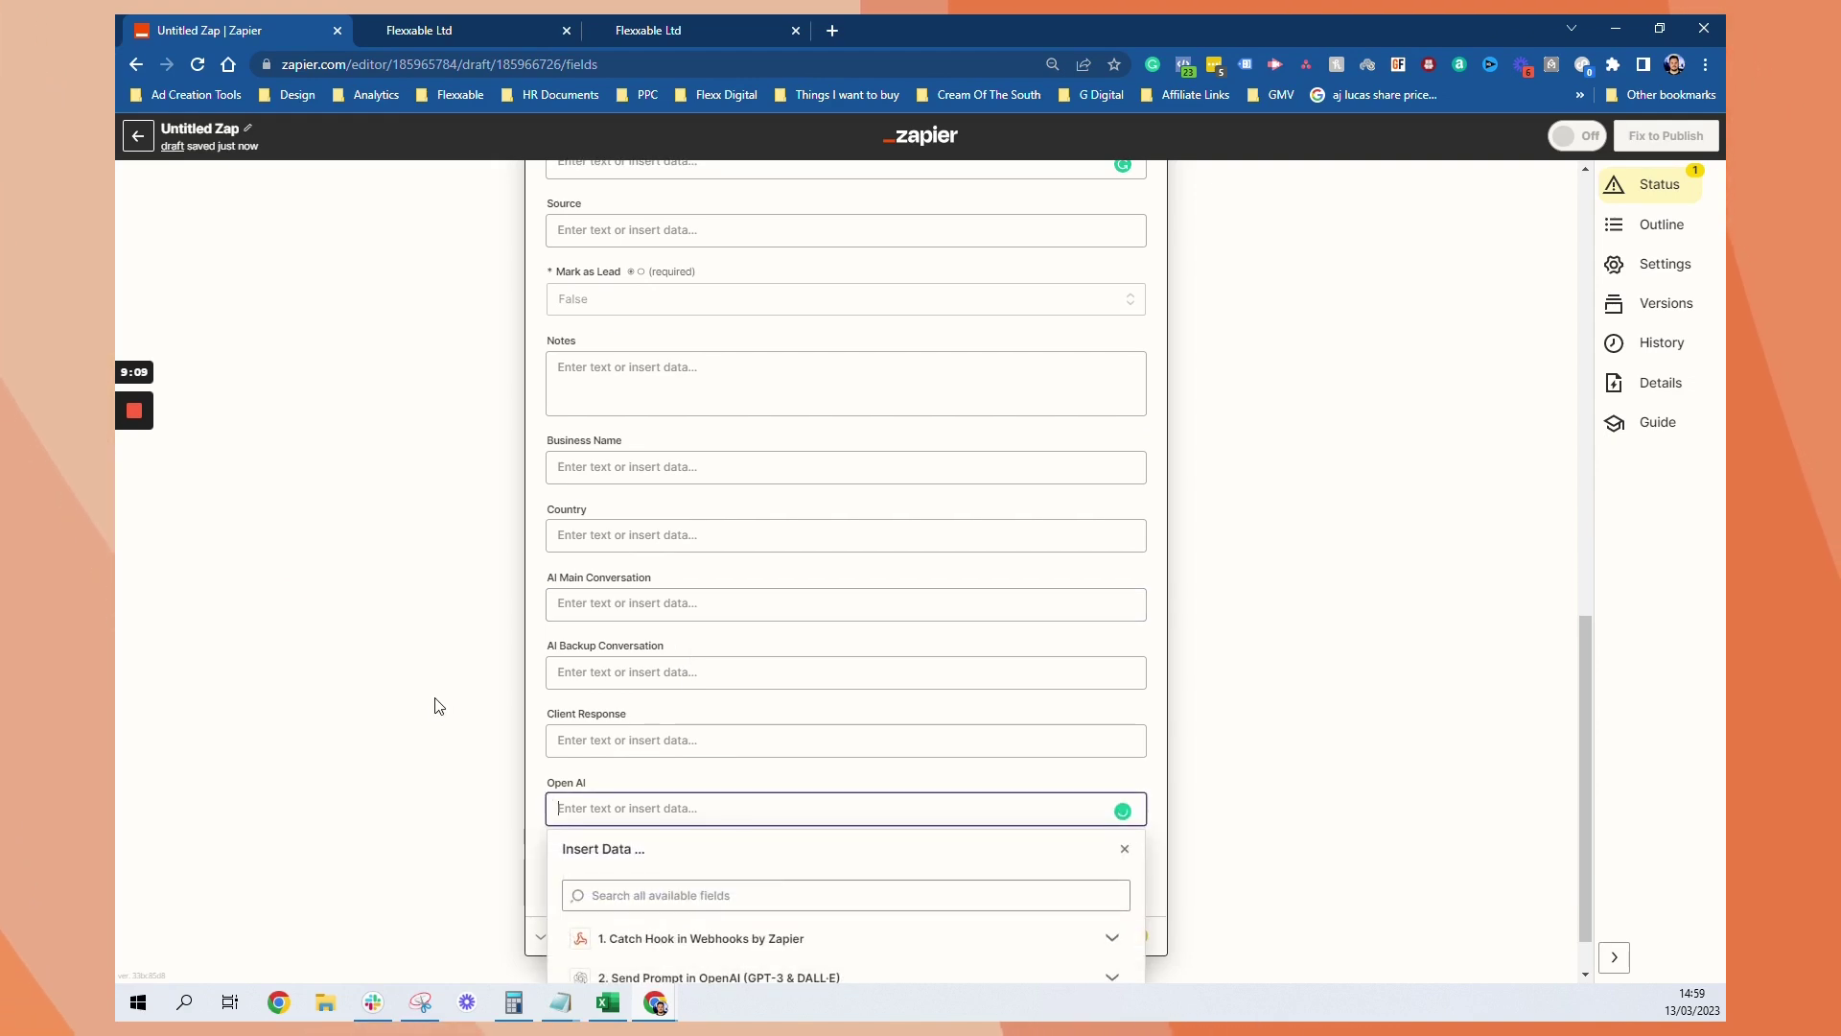
left_click(699, 875)
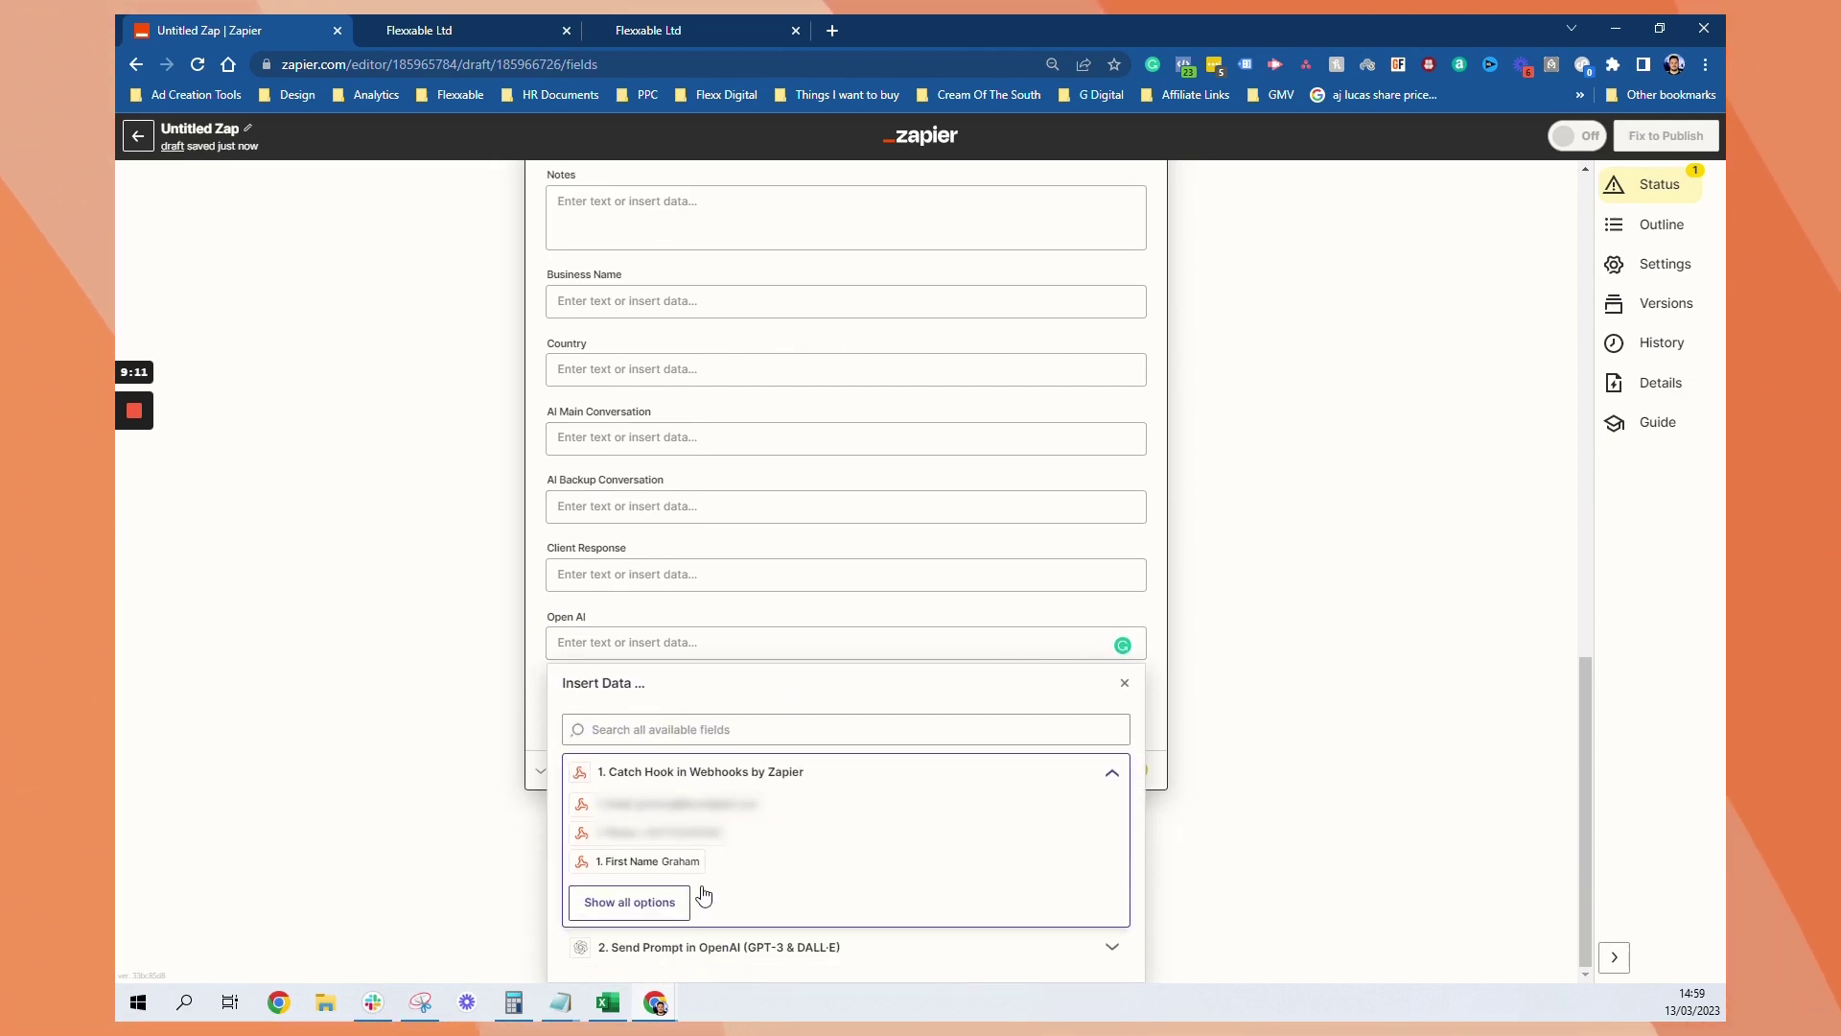
left_click(670, 949)
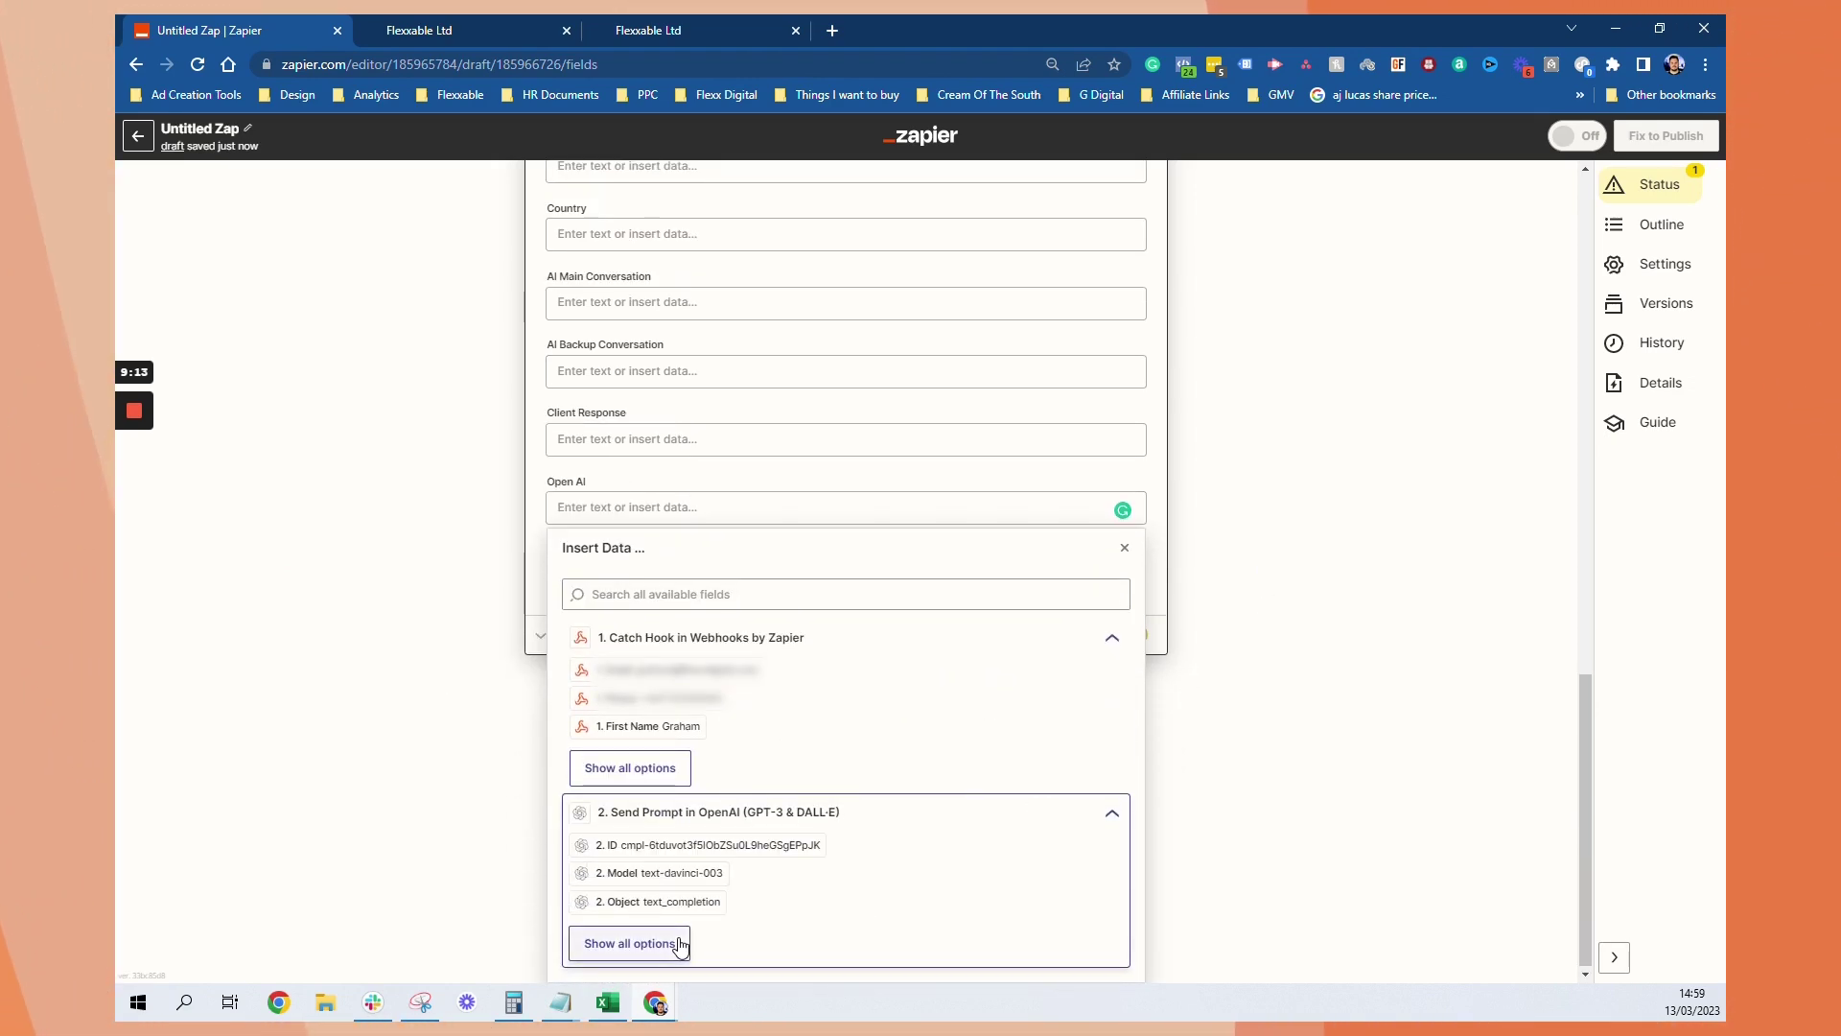
left_click(638, 942)
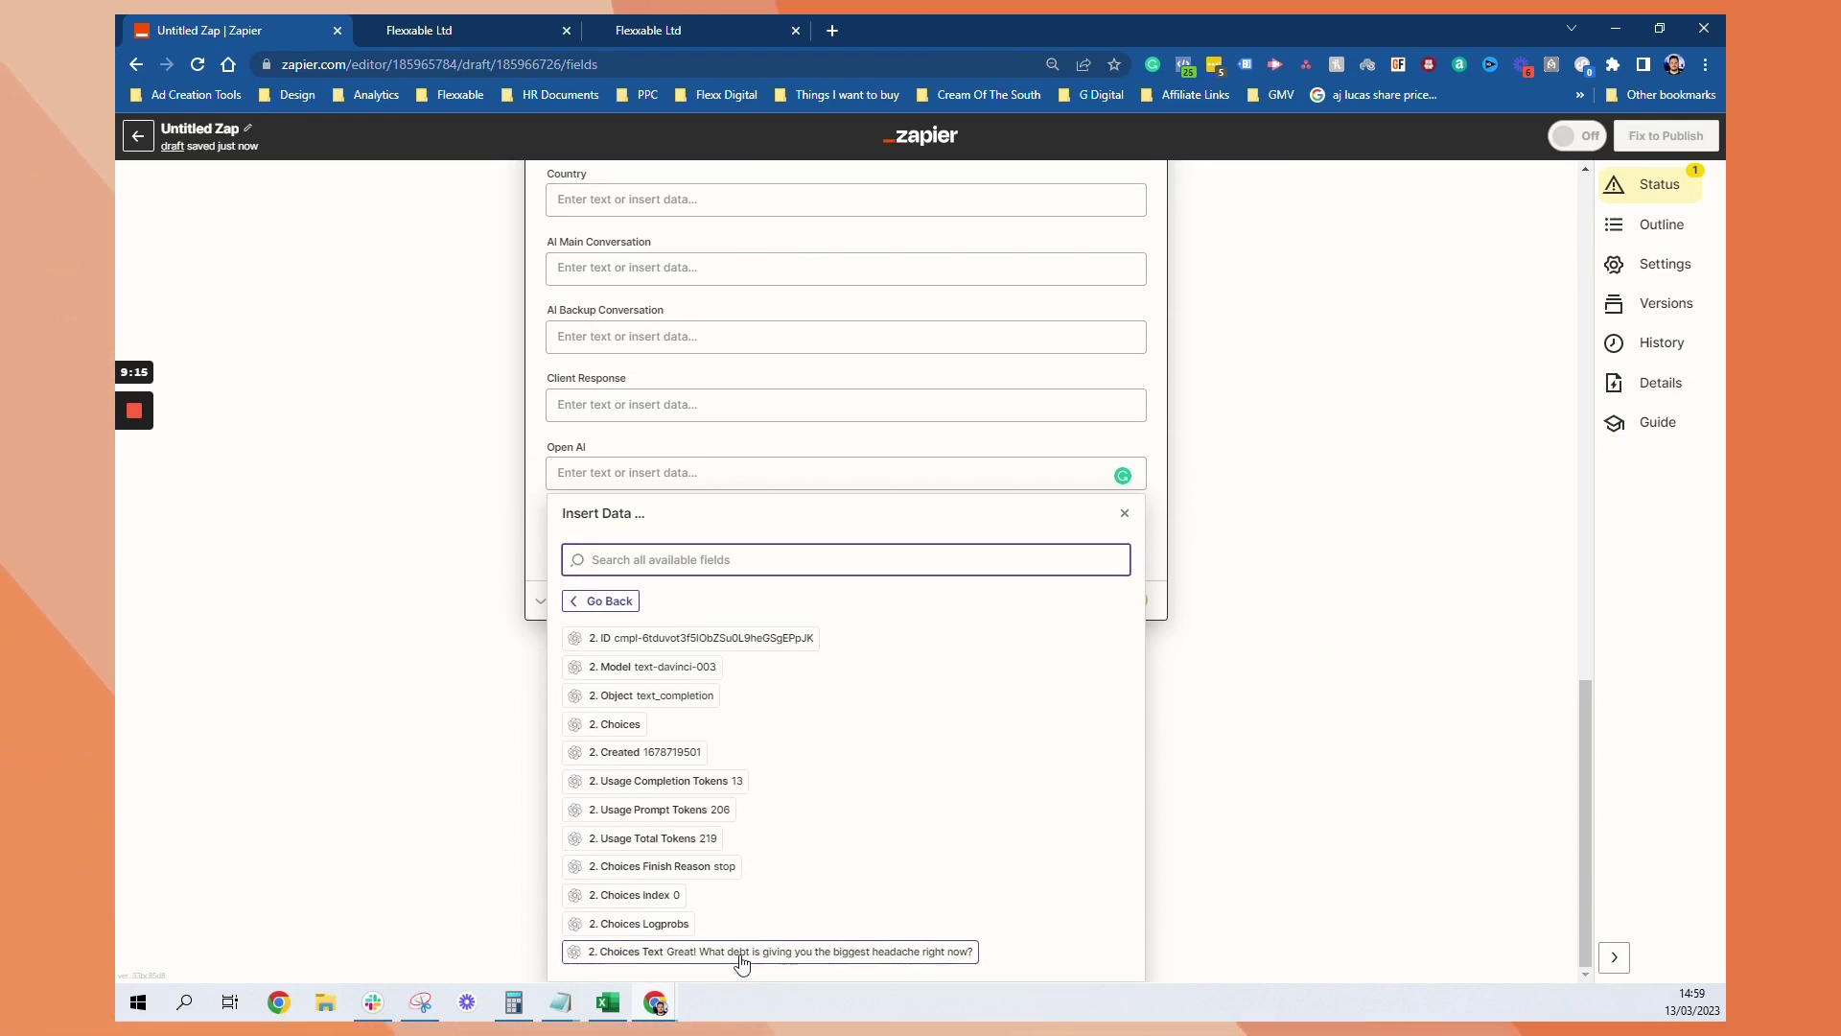
left_click(738, 952)
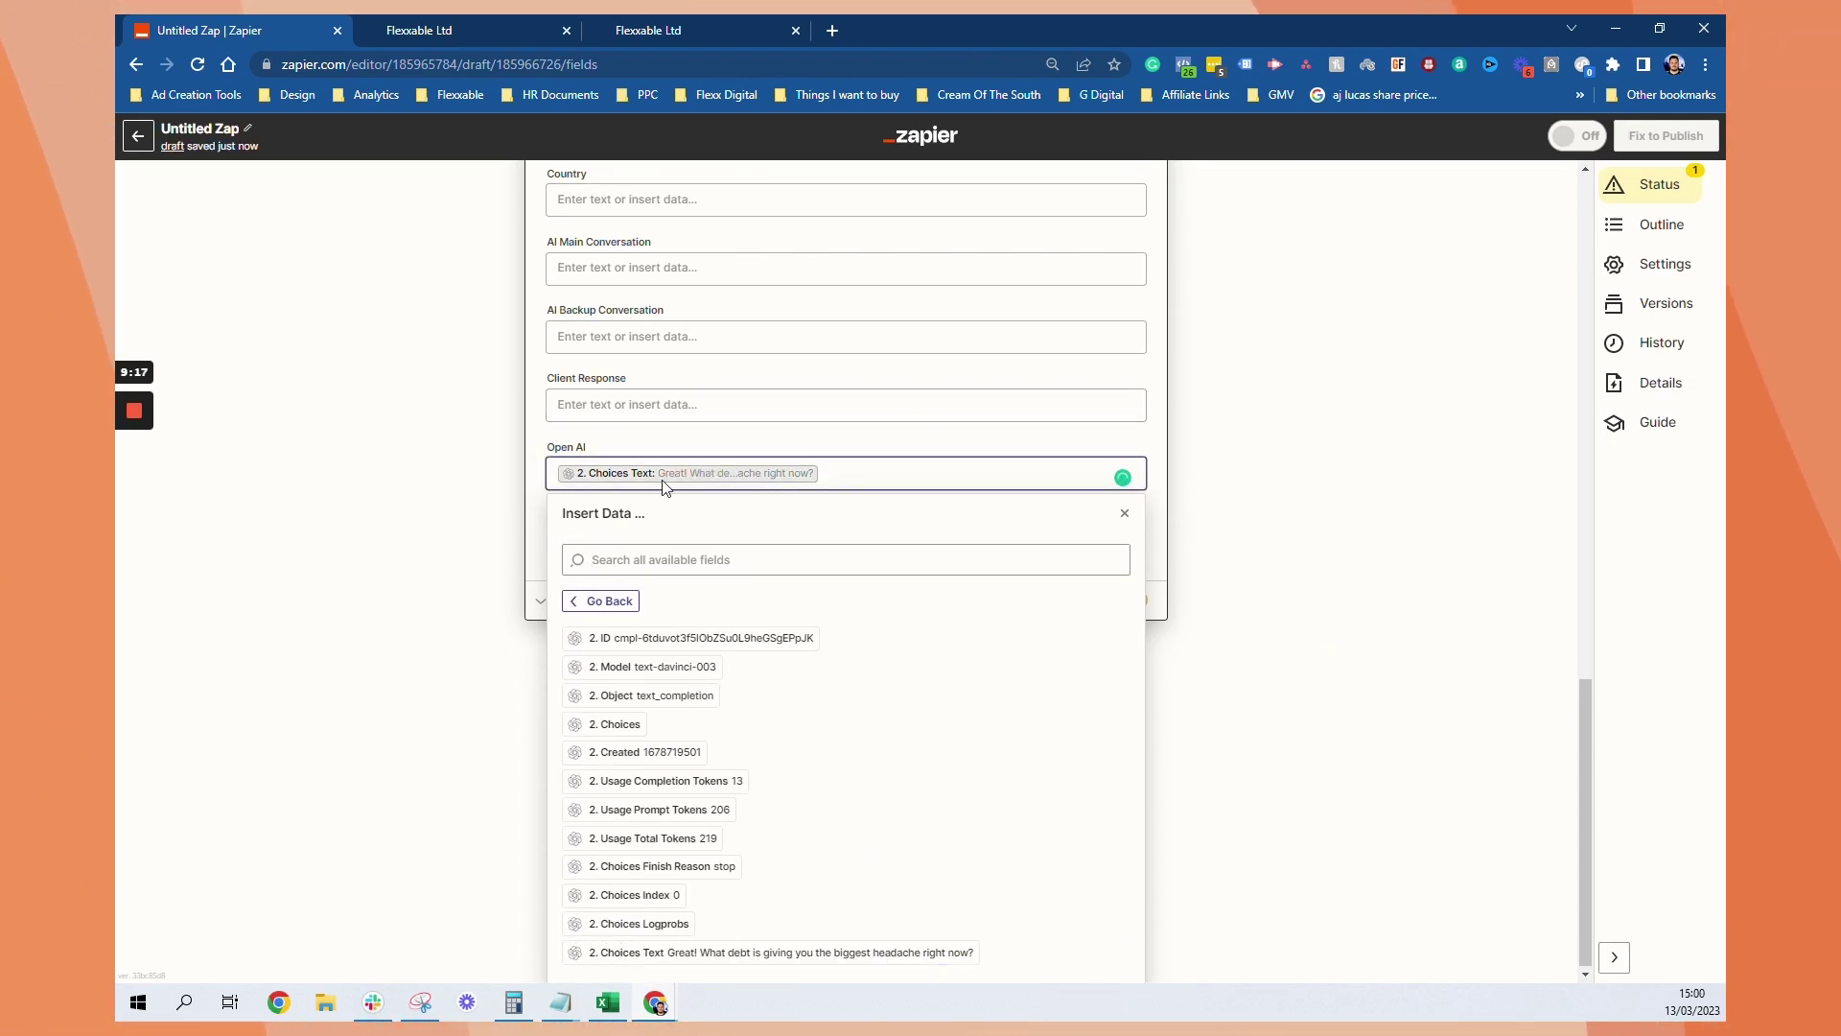
left_click(1328, 482)
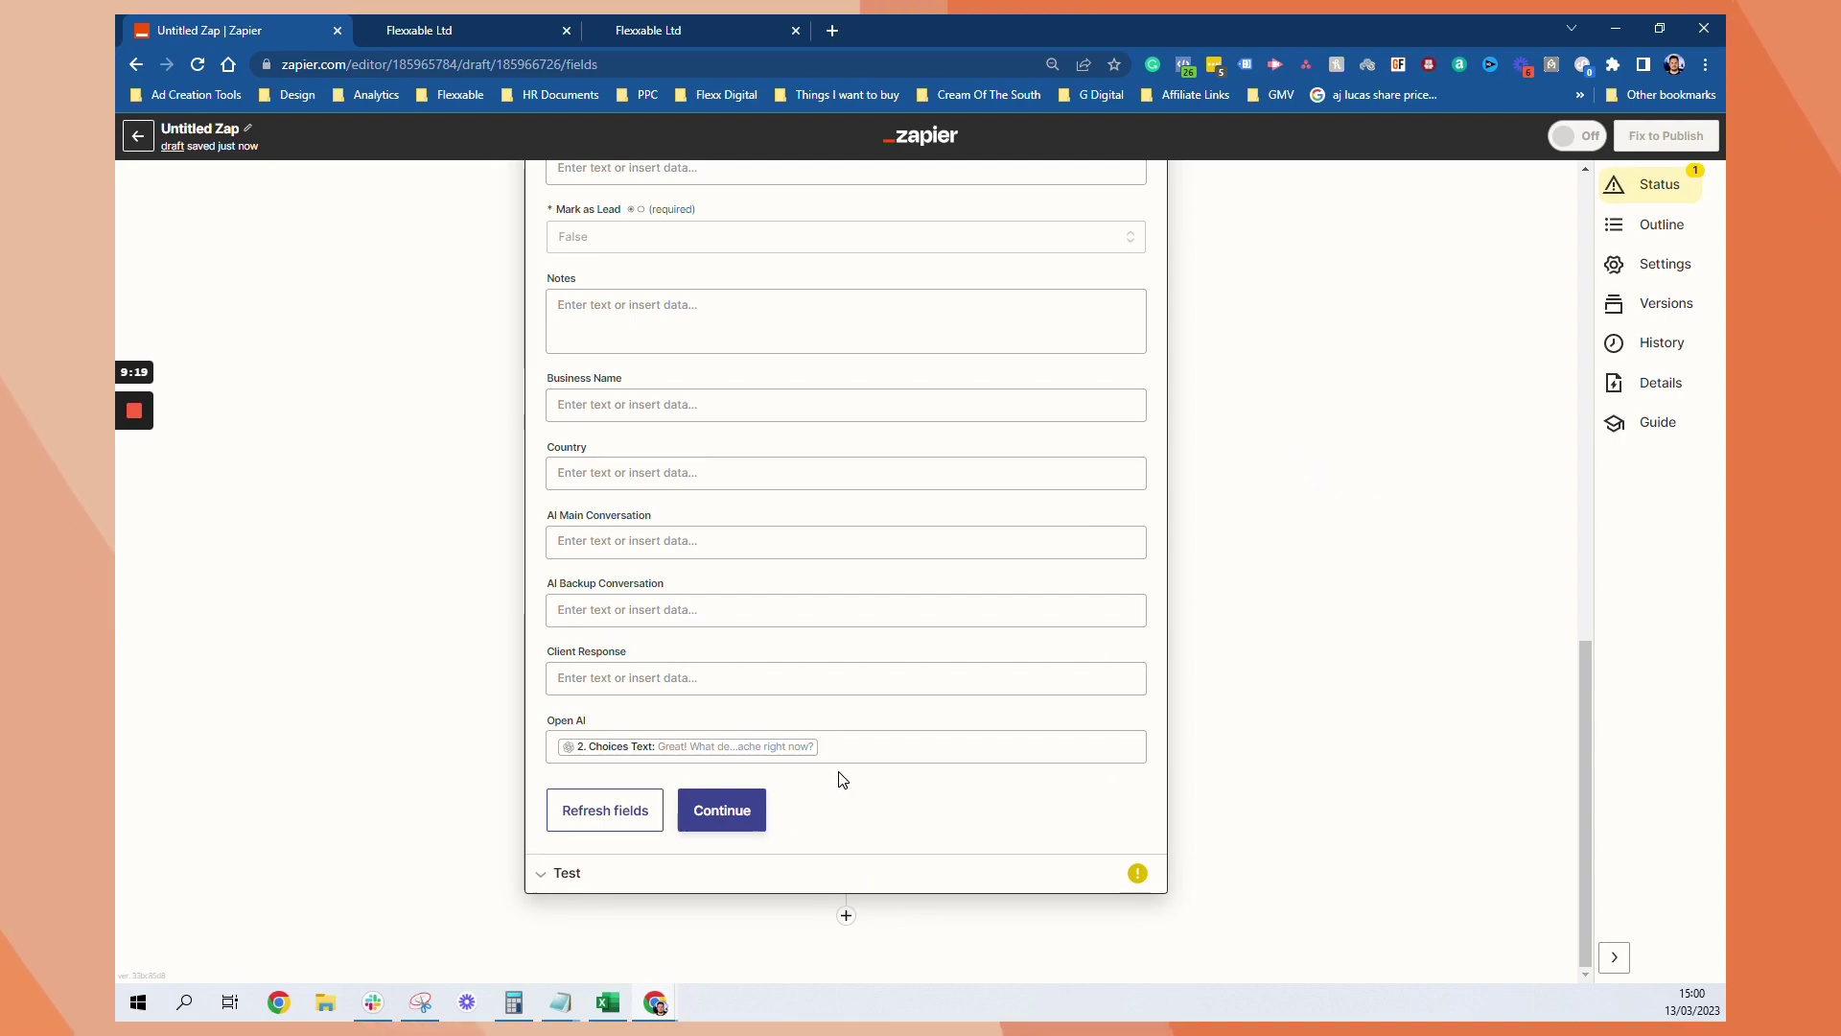
left_click(722, 811)
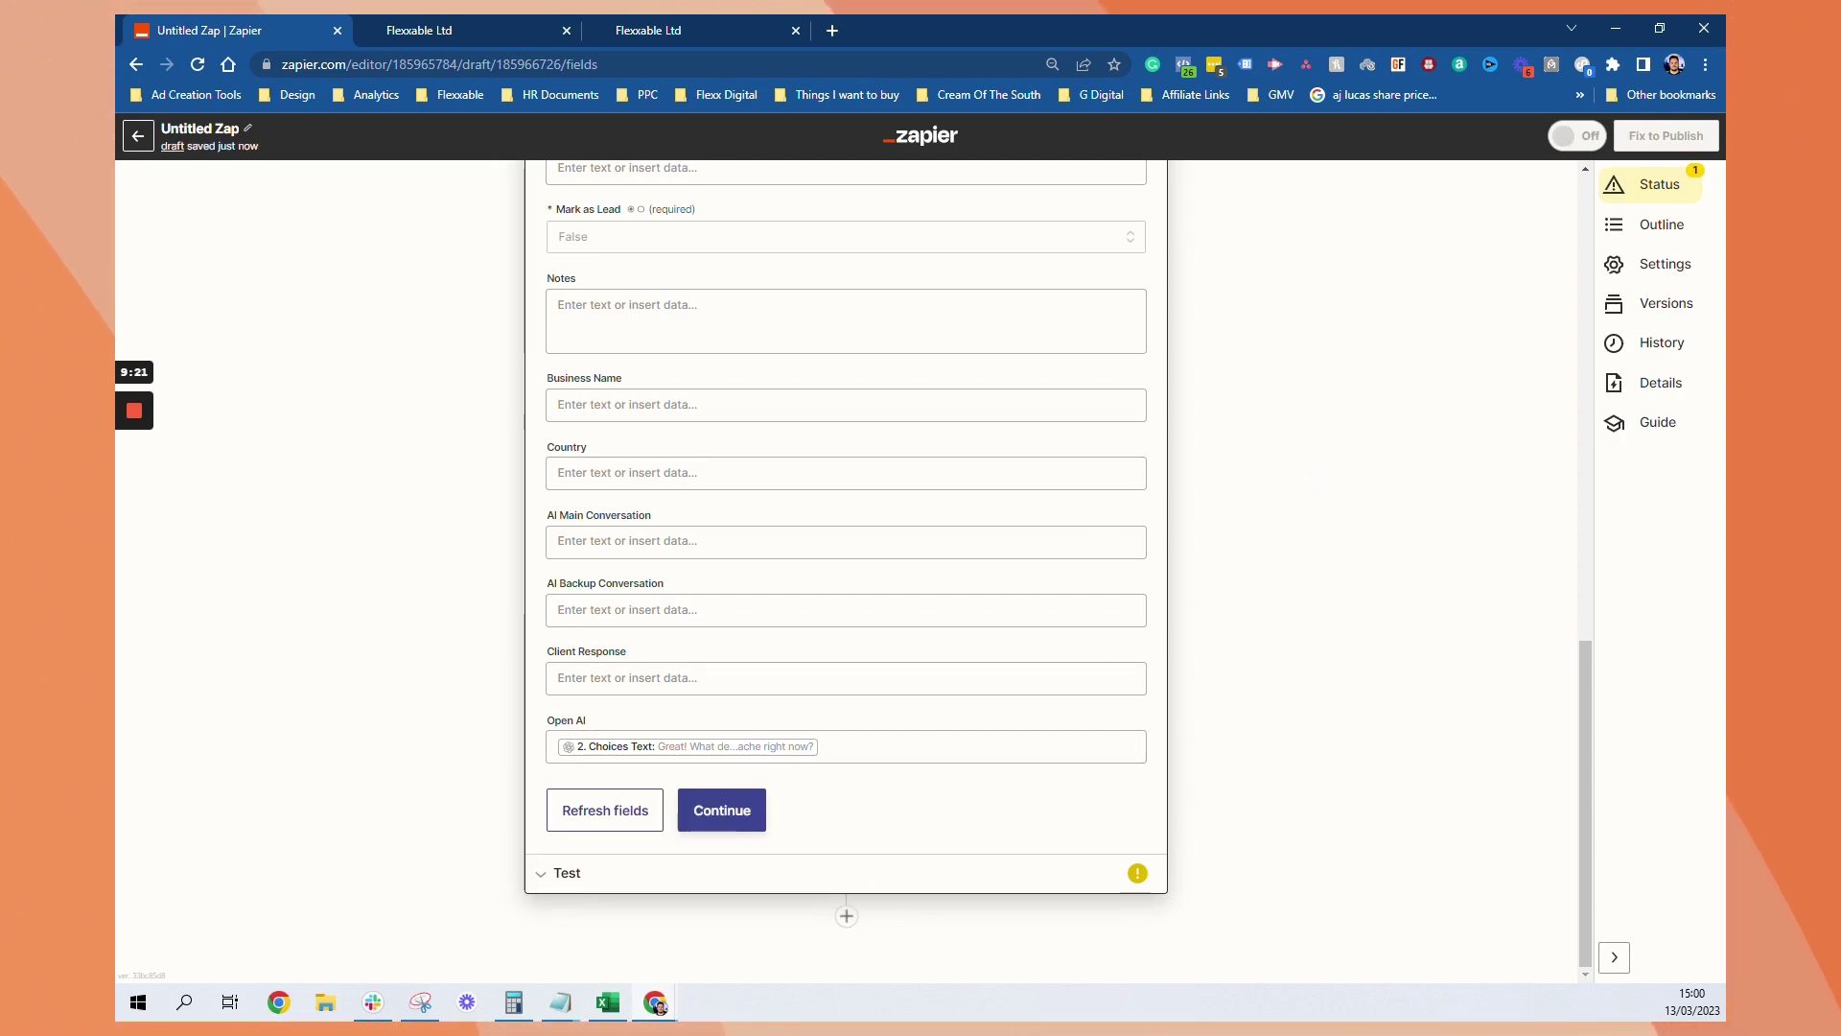
Test the LeadConnector contact action, then publish the Zap and turn it on
left_click(729, 810)
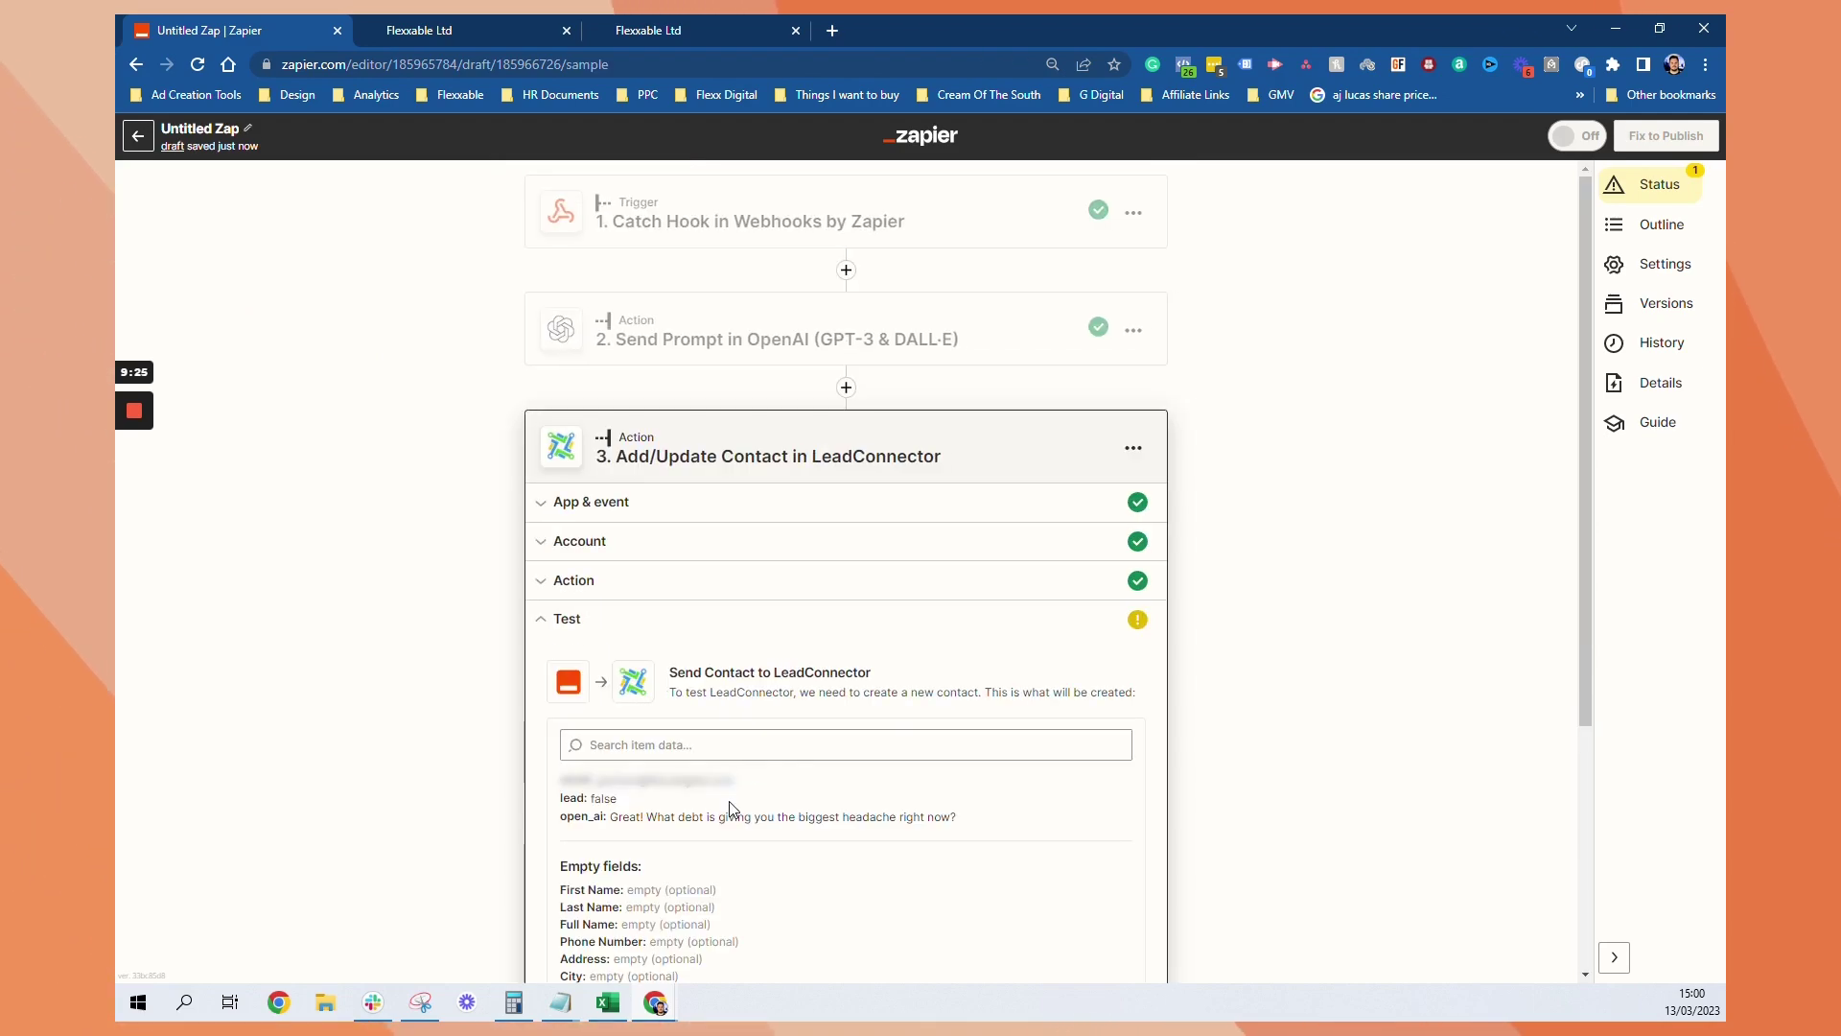
left_click(707, 859)
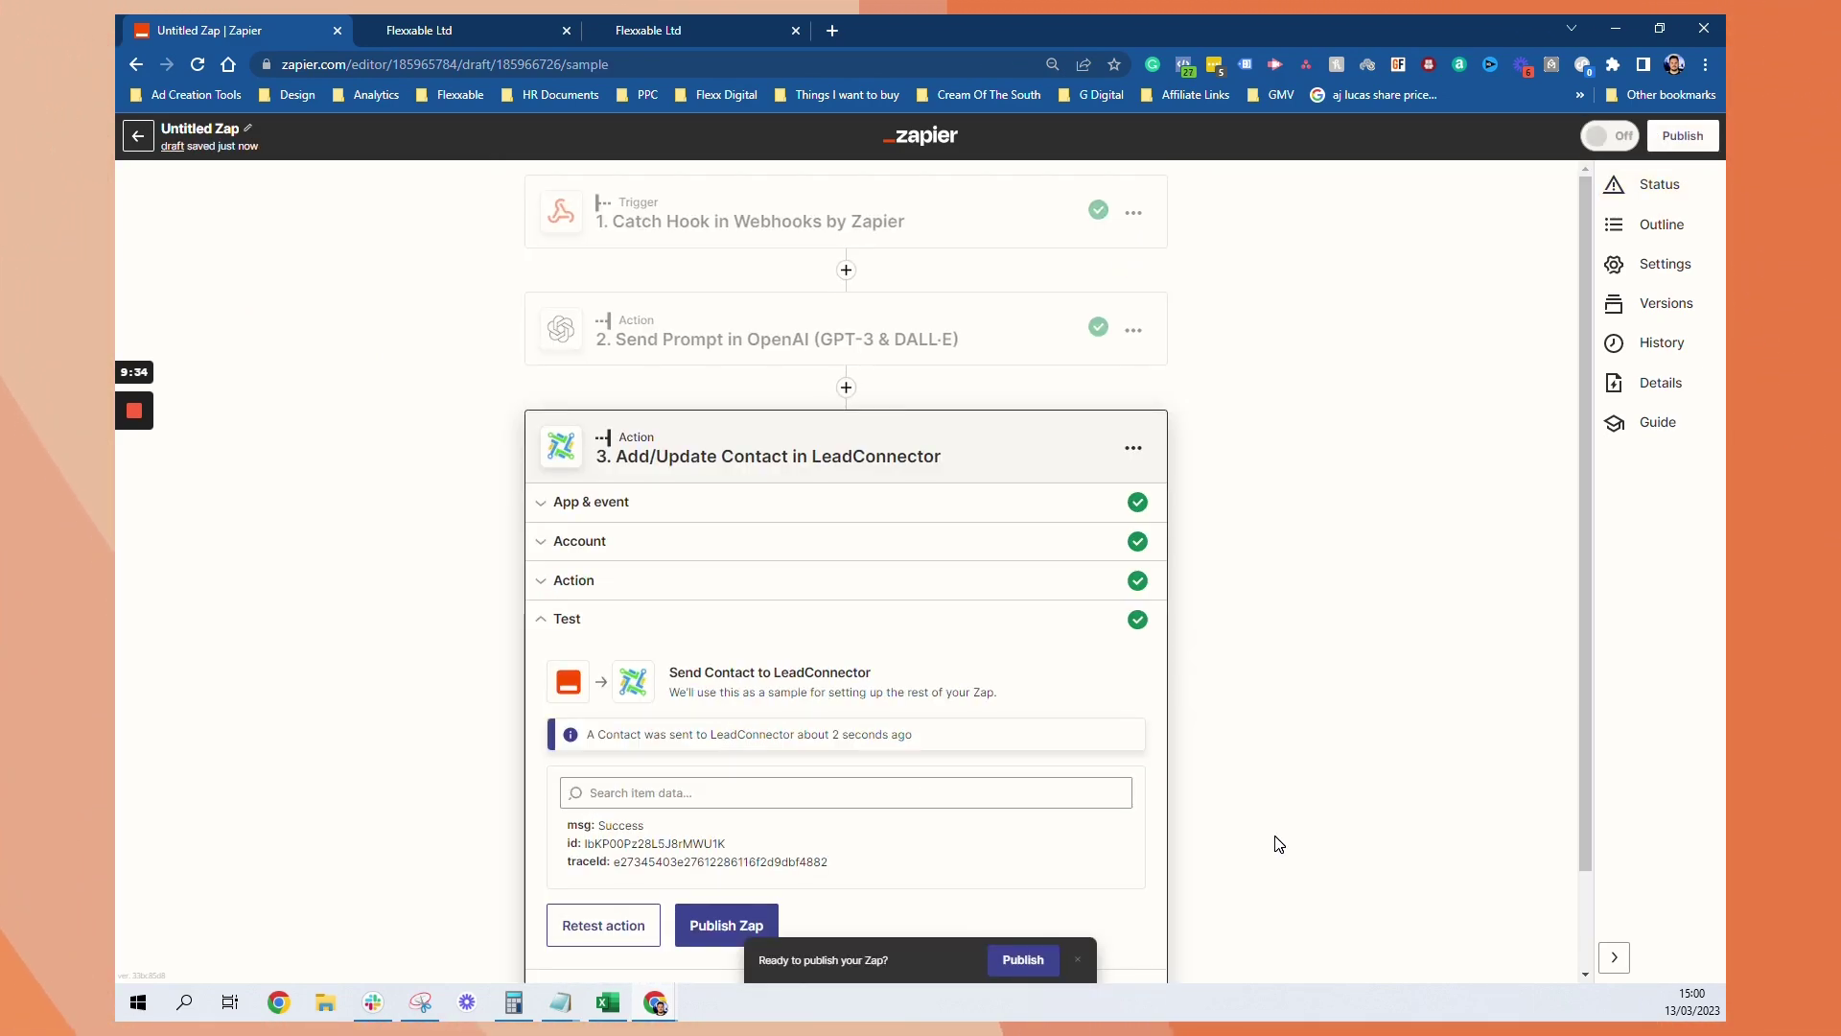
left_click(1040, 959)
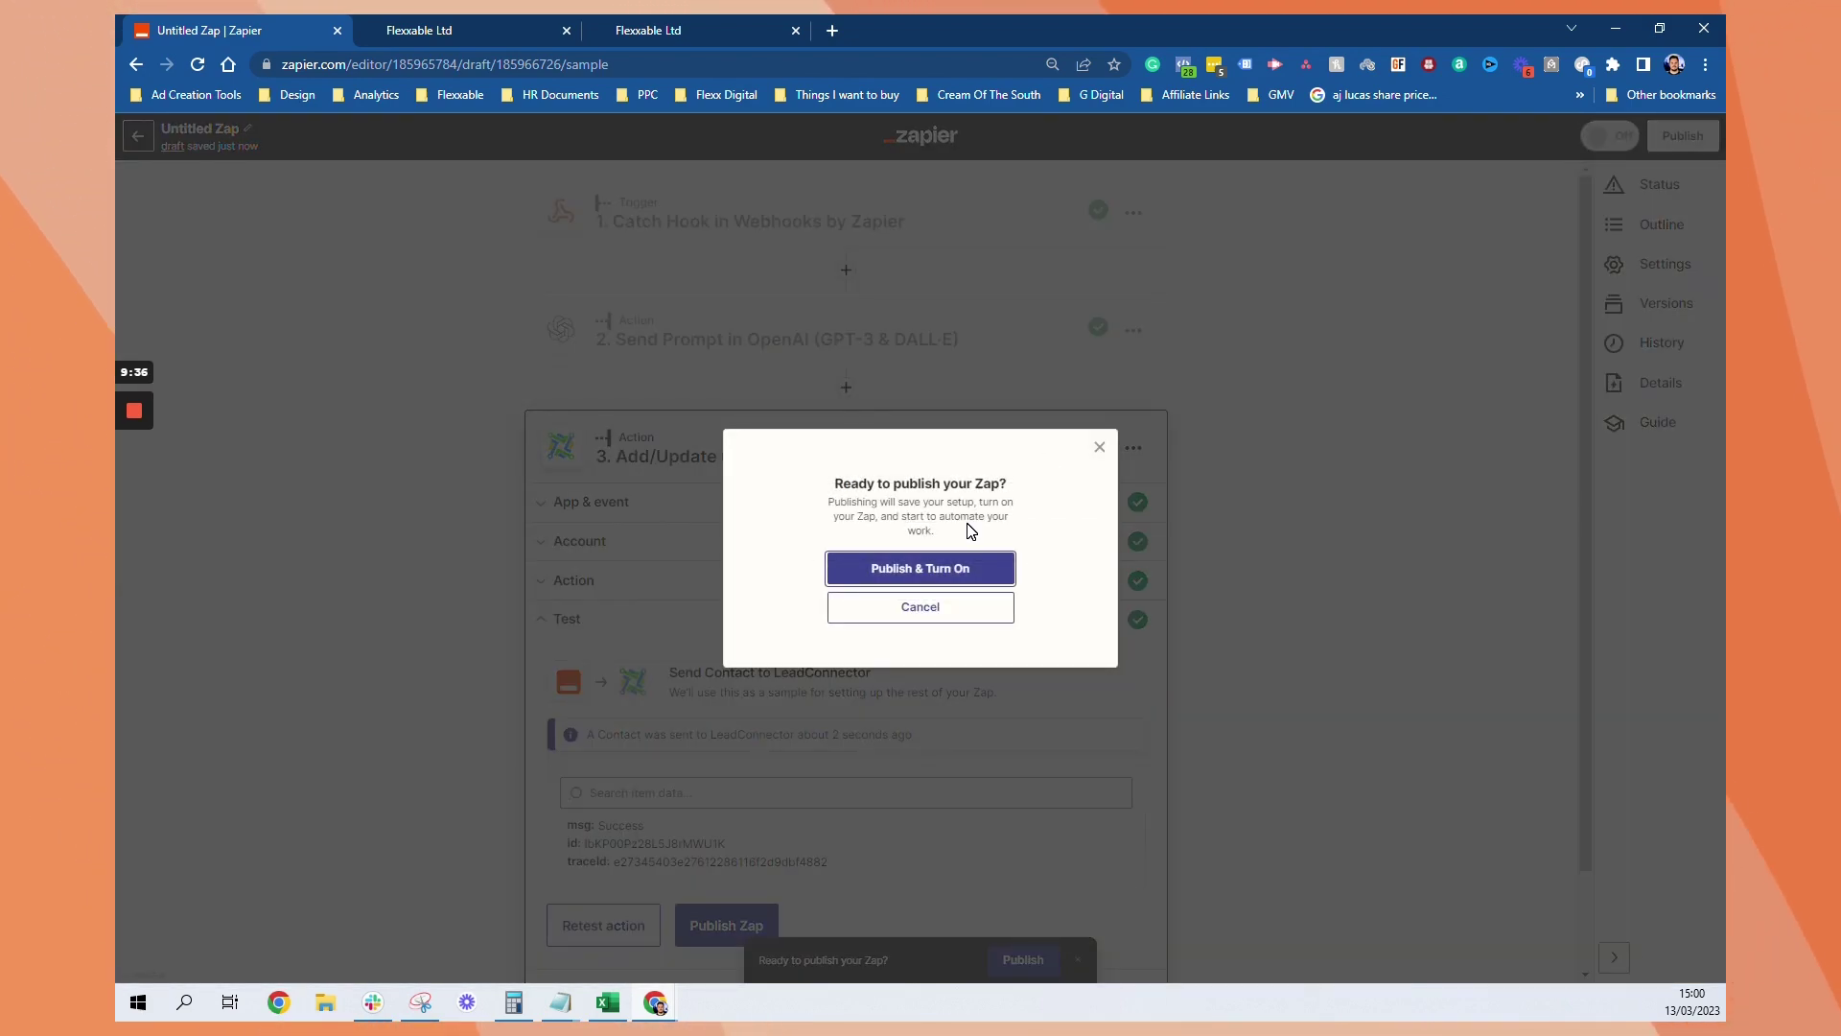
left_click(943, 569)
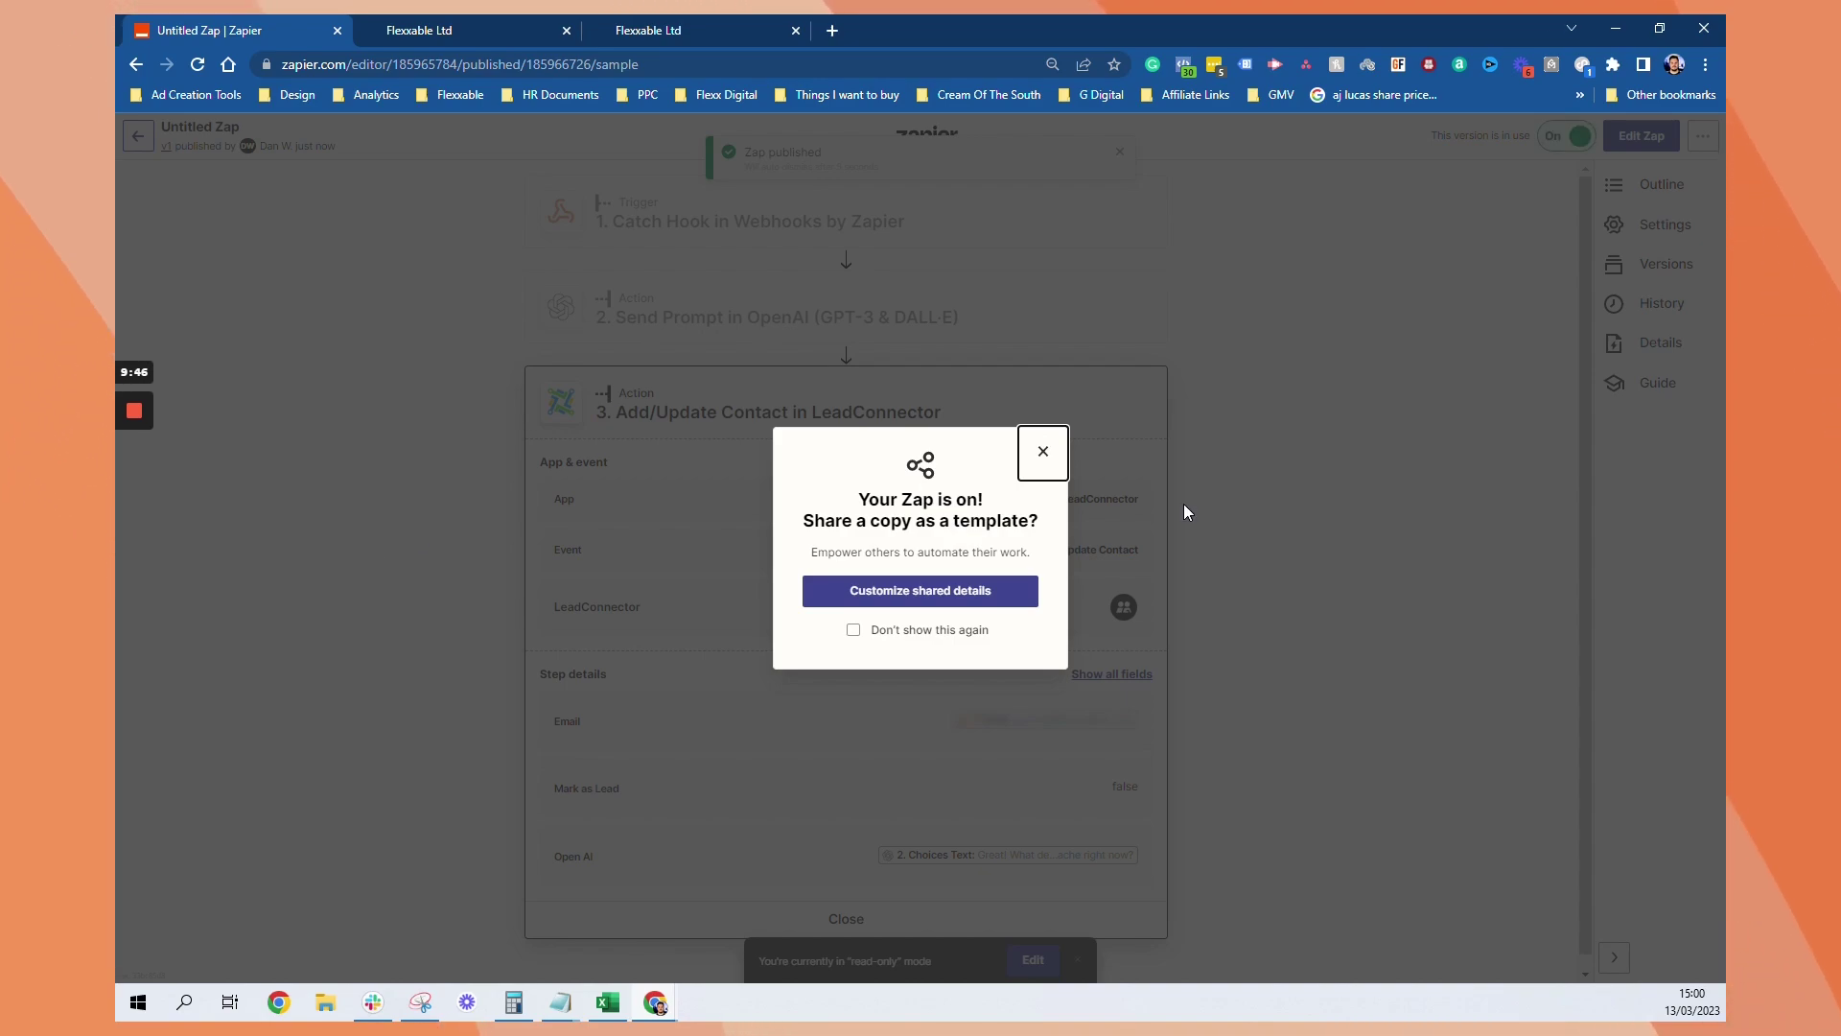
left_click(1043, 451)
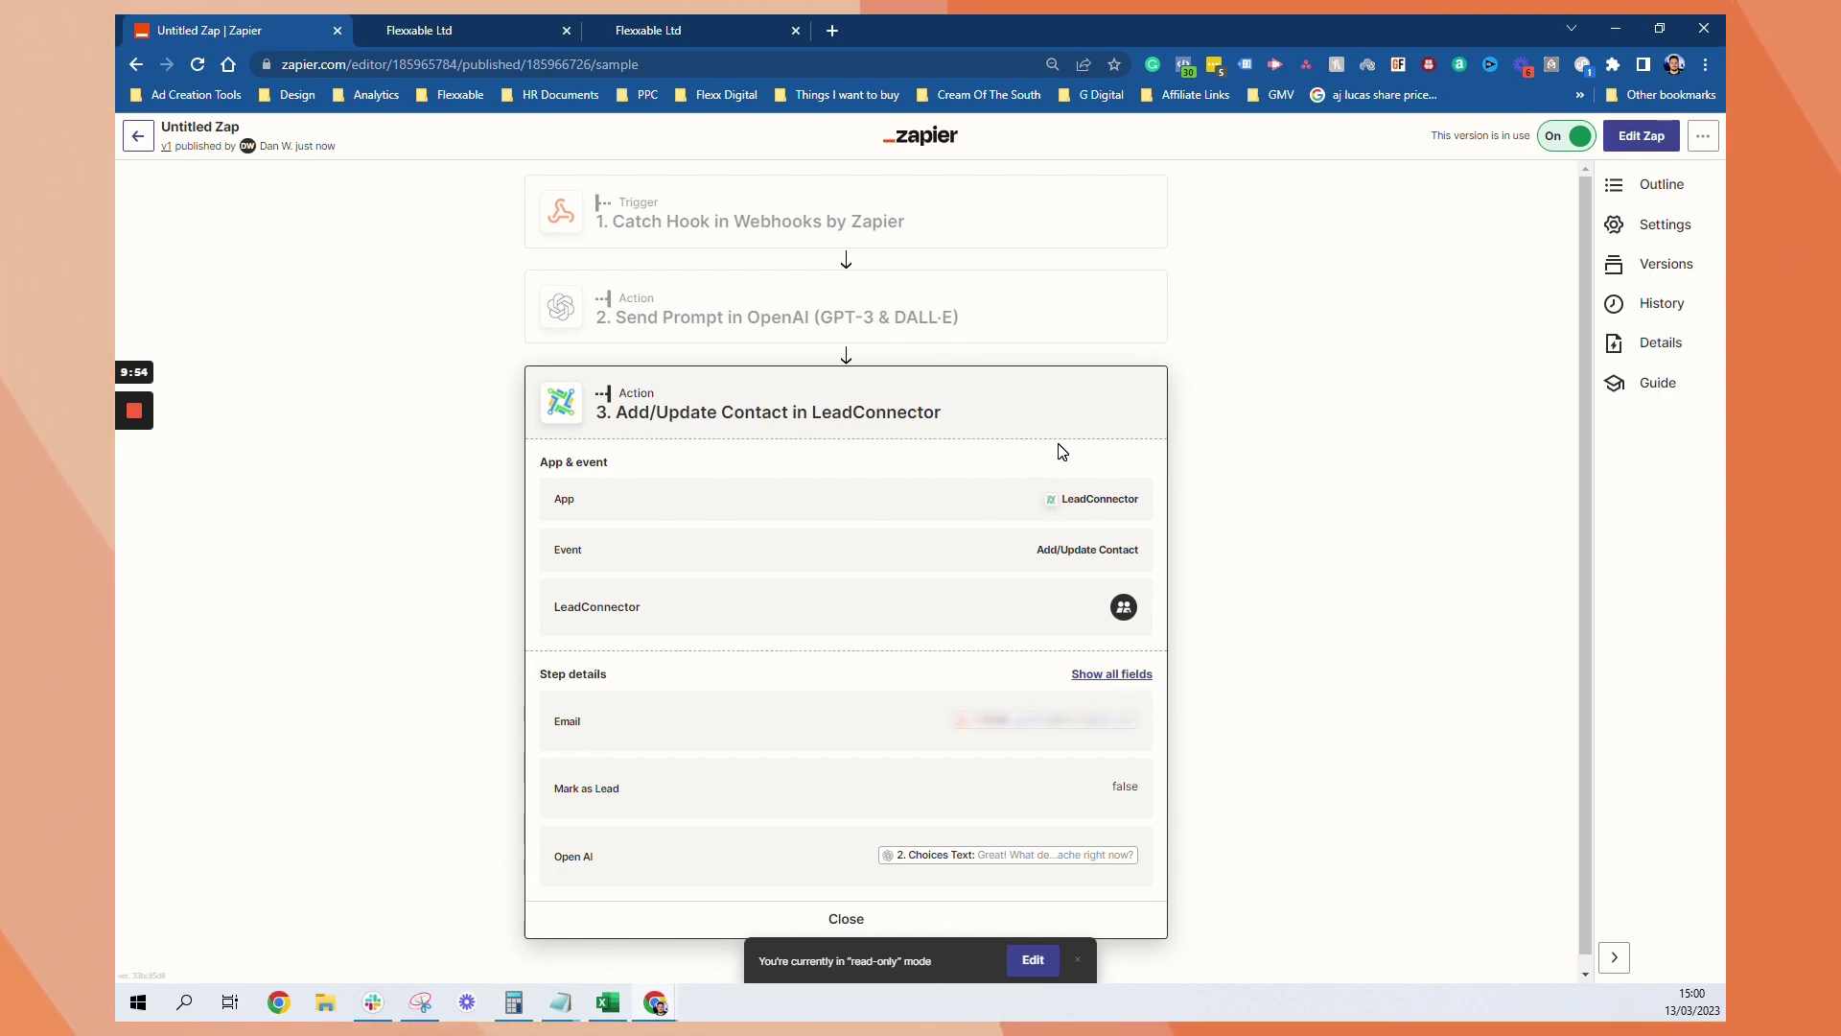
mouse_move(136, 426)
left_click(135, 490)
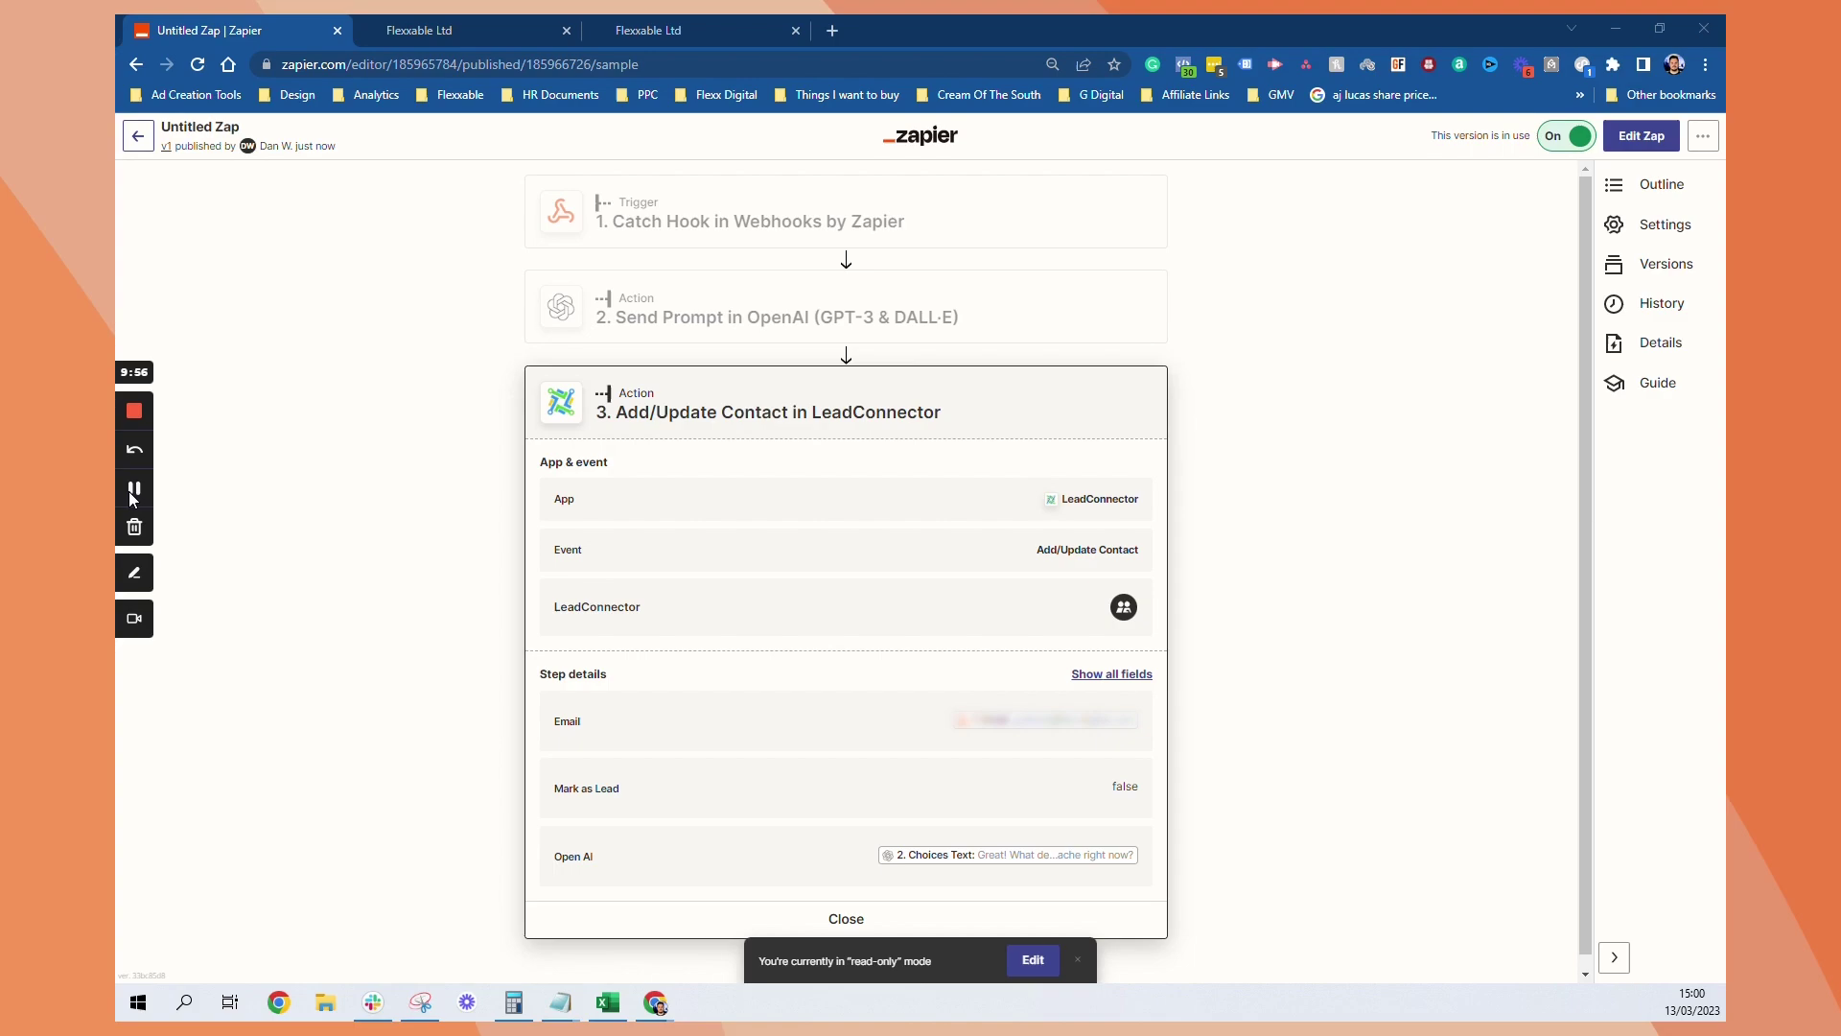
On the test contact's page, remove it from Workflow - AI Conversation Start and confirm
left_click(491, 15)
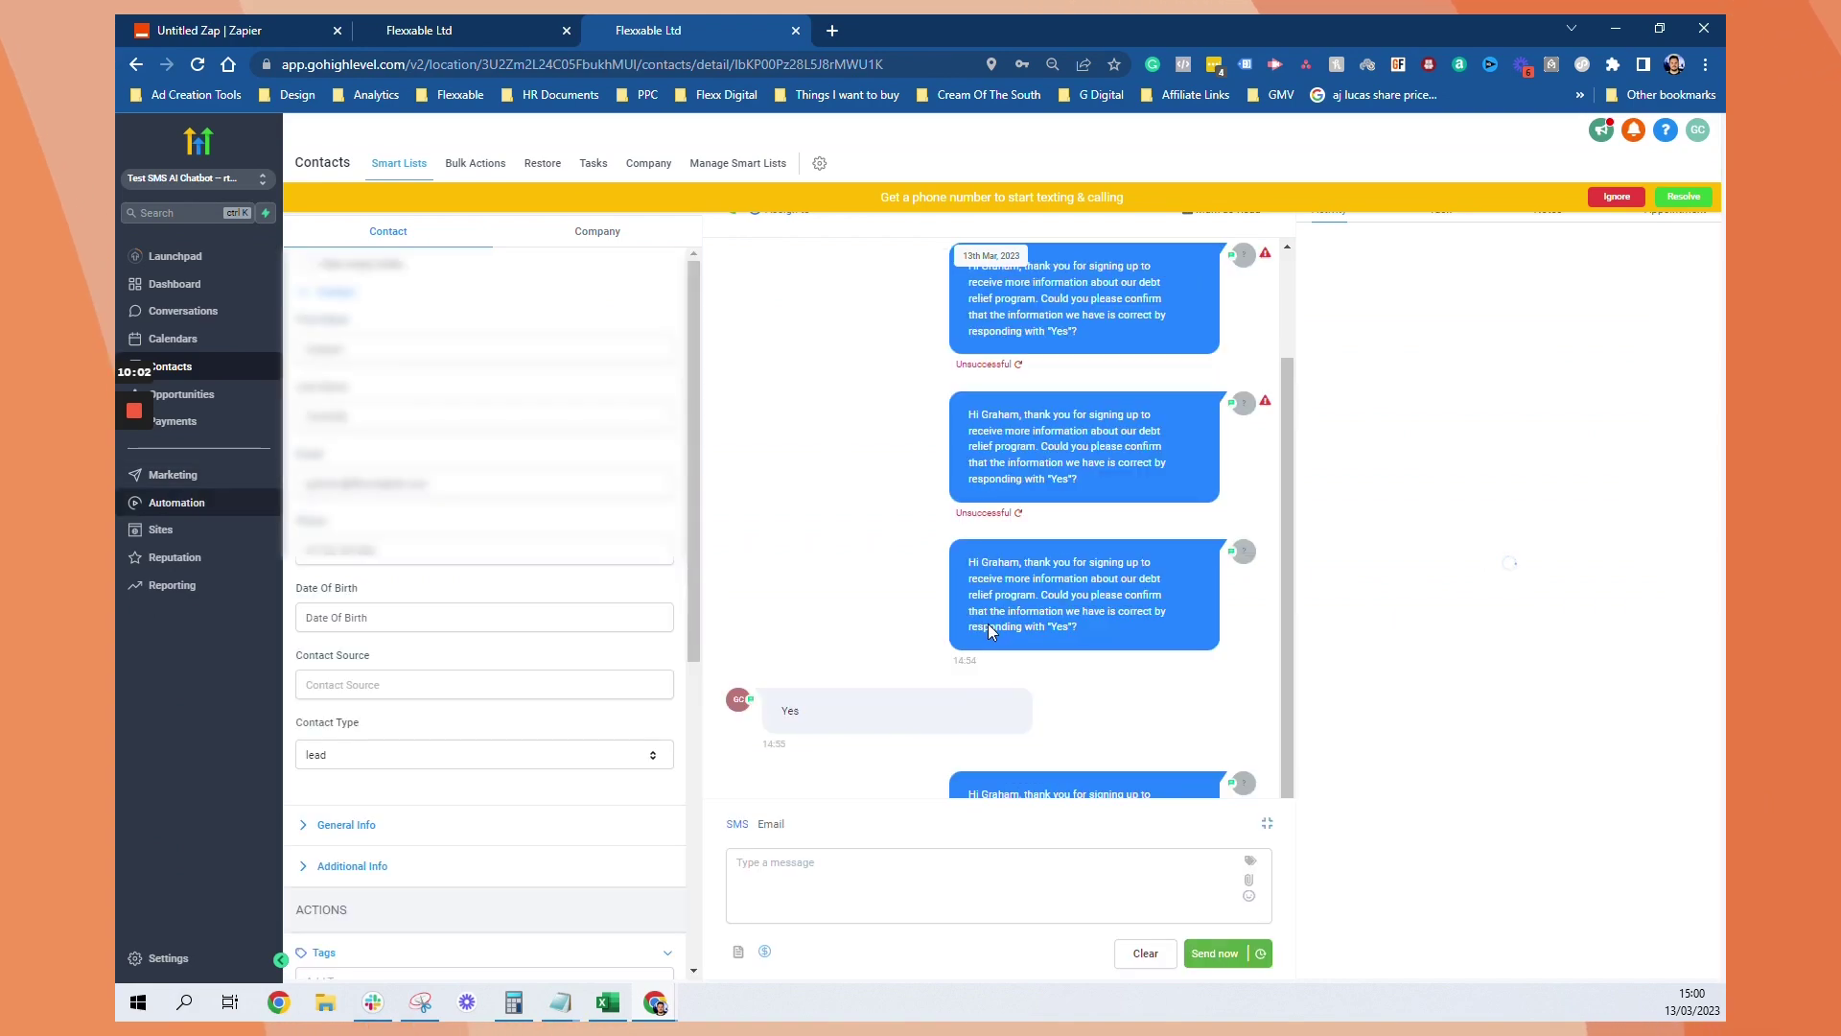
scroll(380, 385, "down", 4)
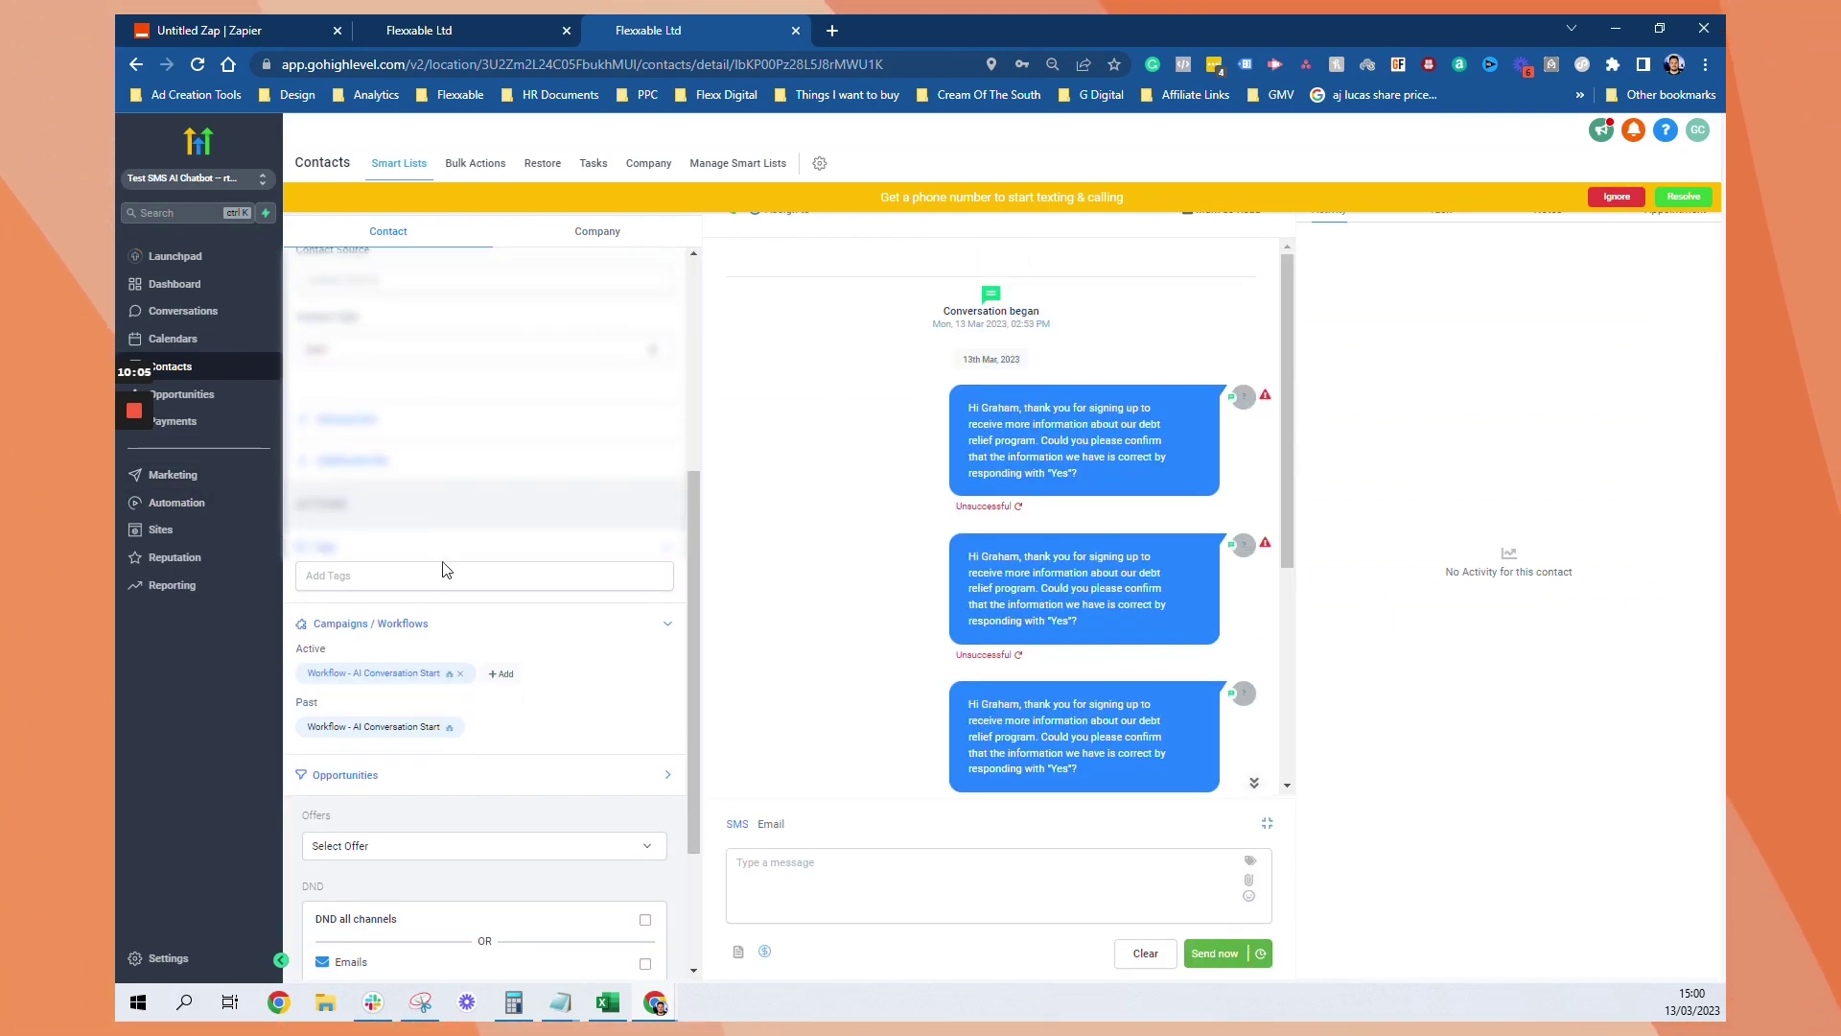
scroll(400, 572, "down", 2)
scroll(400, 573, "up", 3)
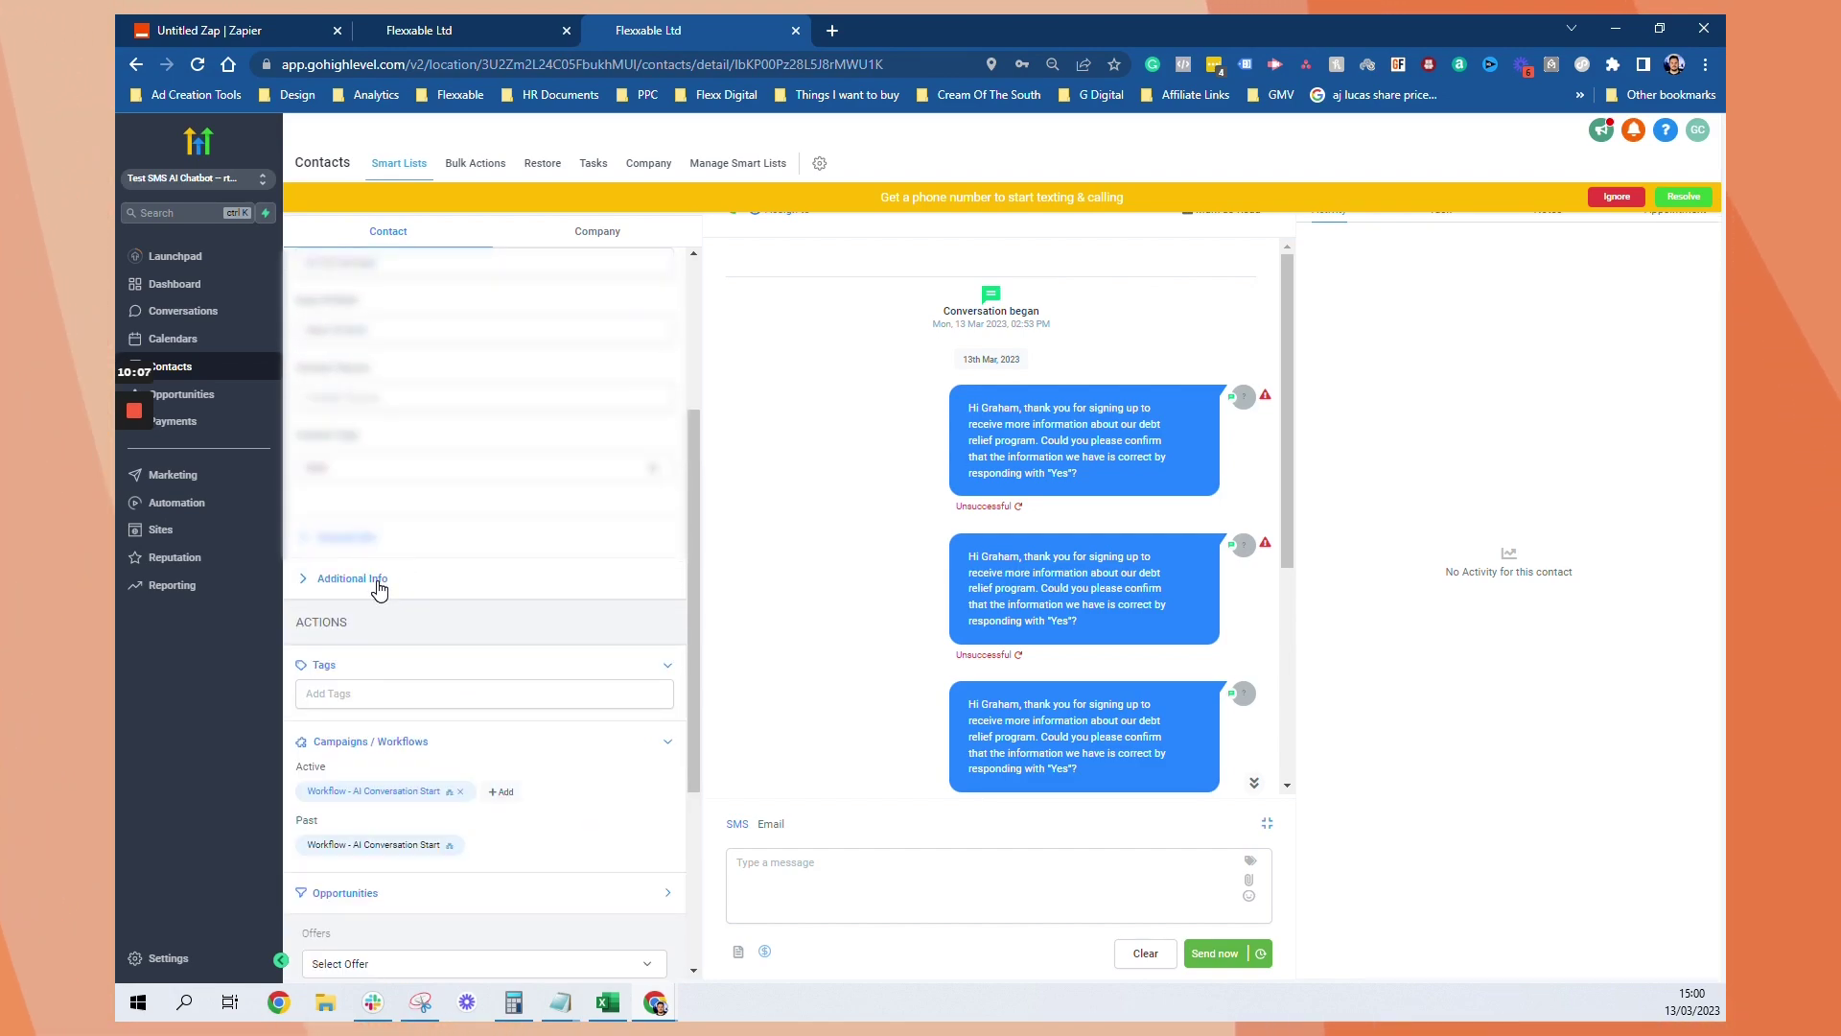
left_click(501, 579)
left_click(368, 542)
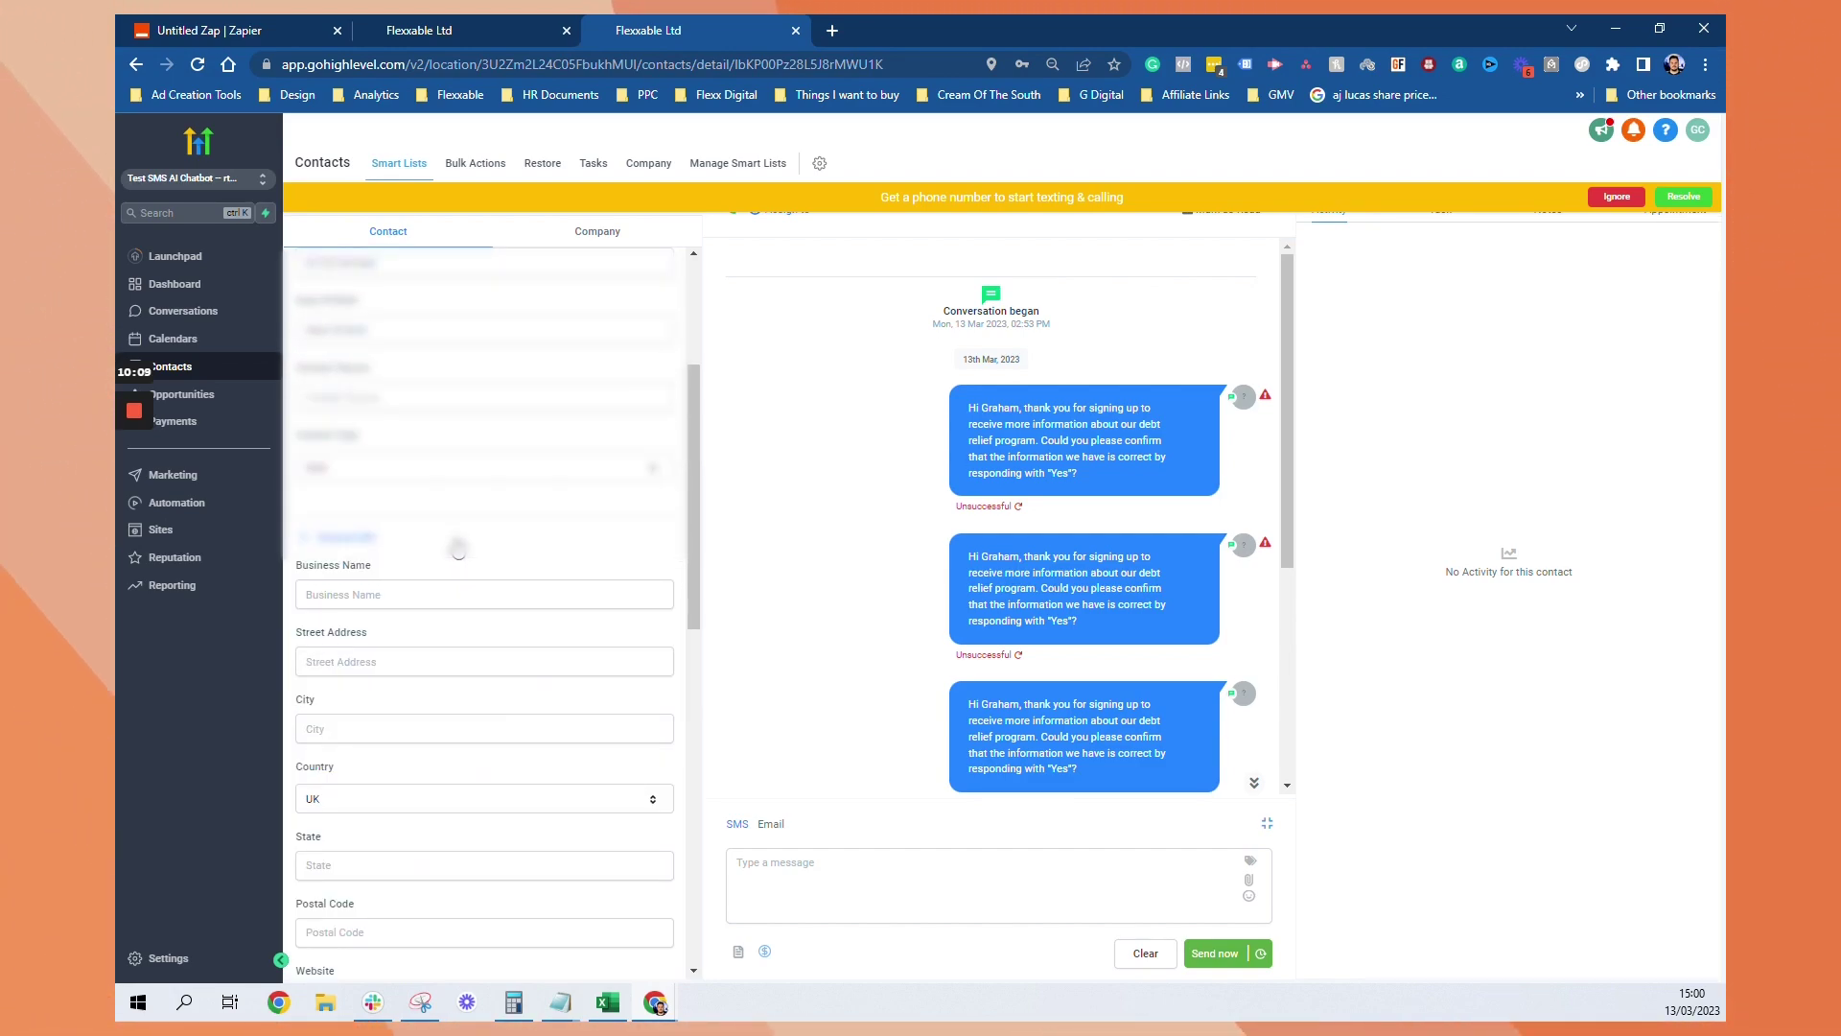
left_click(458, 549)
scroll(459, 549, "down", 3)
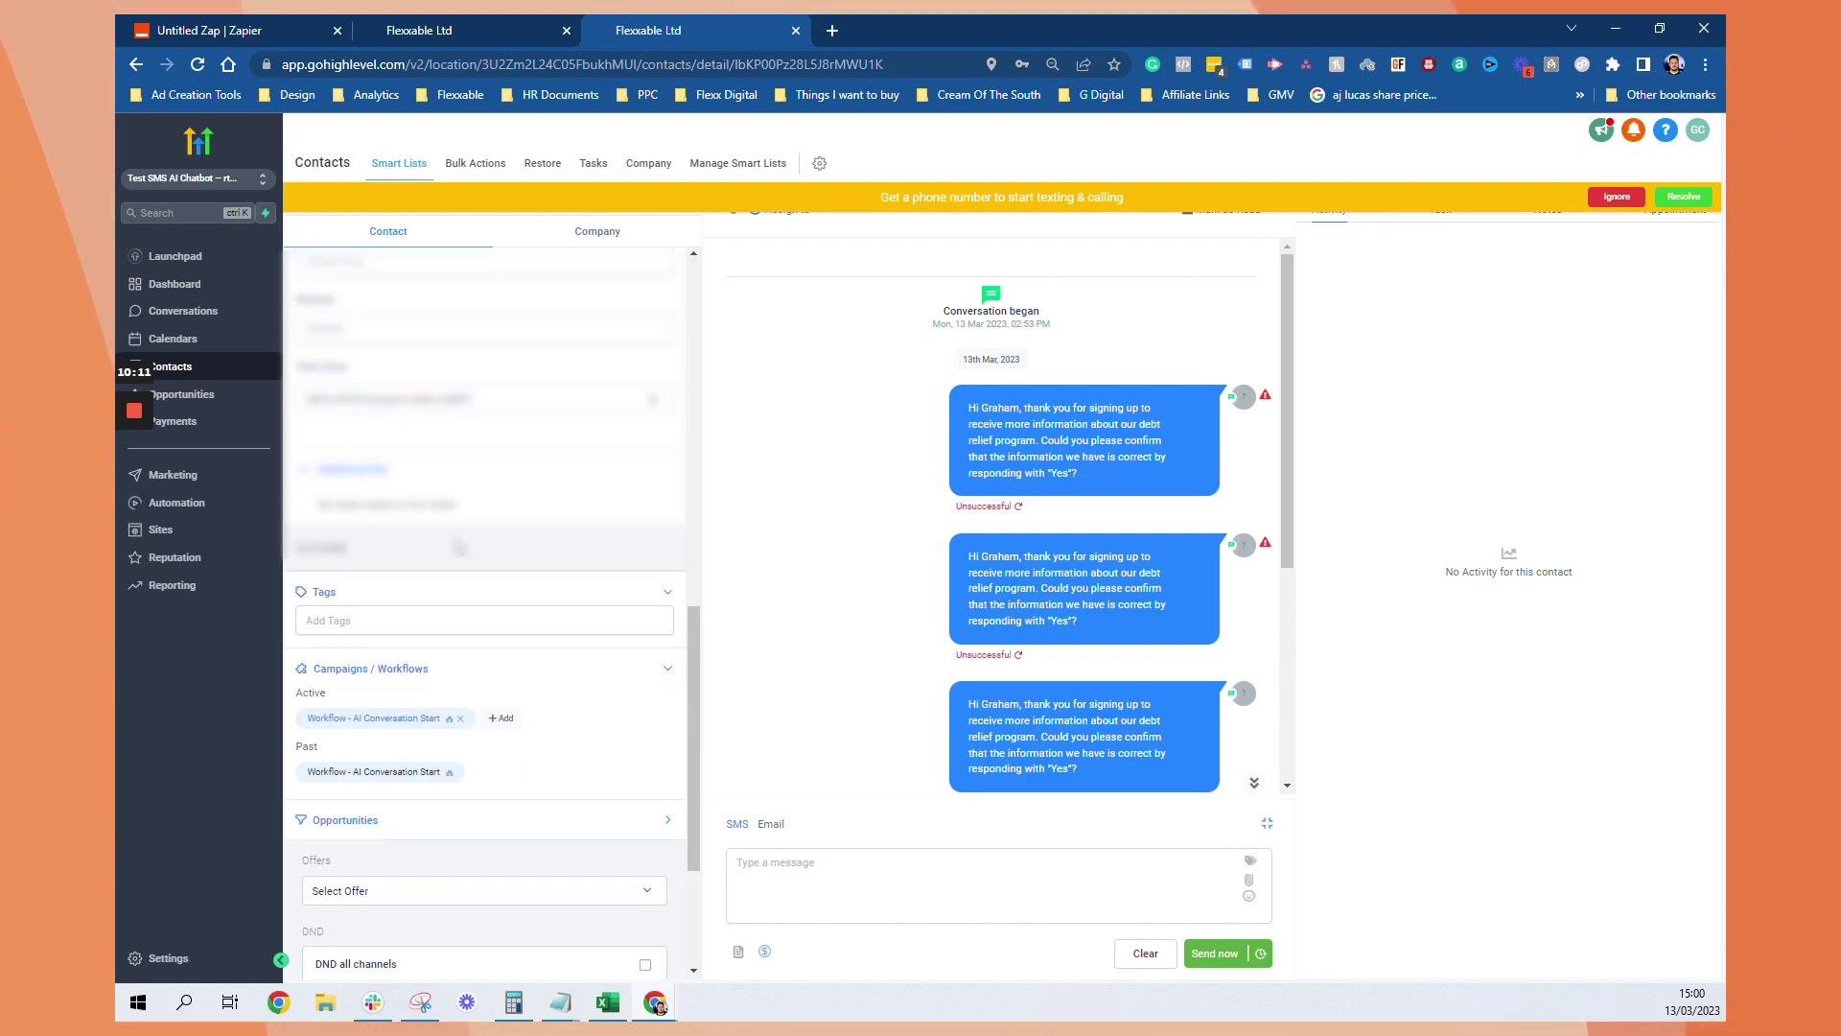
left_click(460, 718)
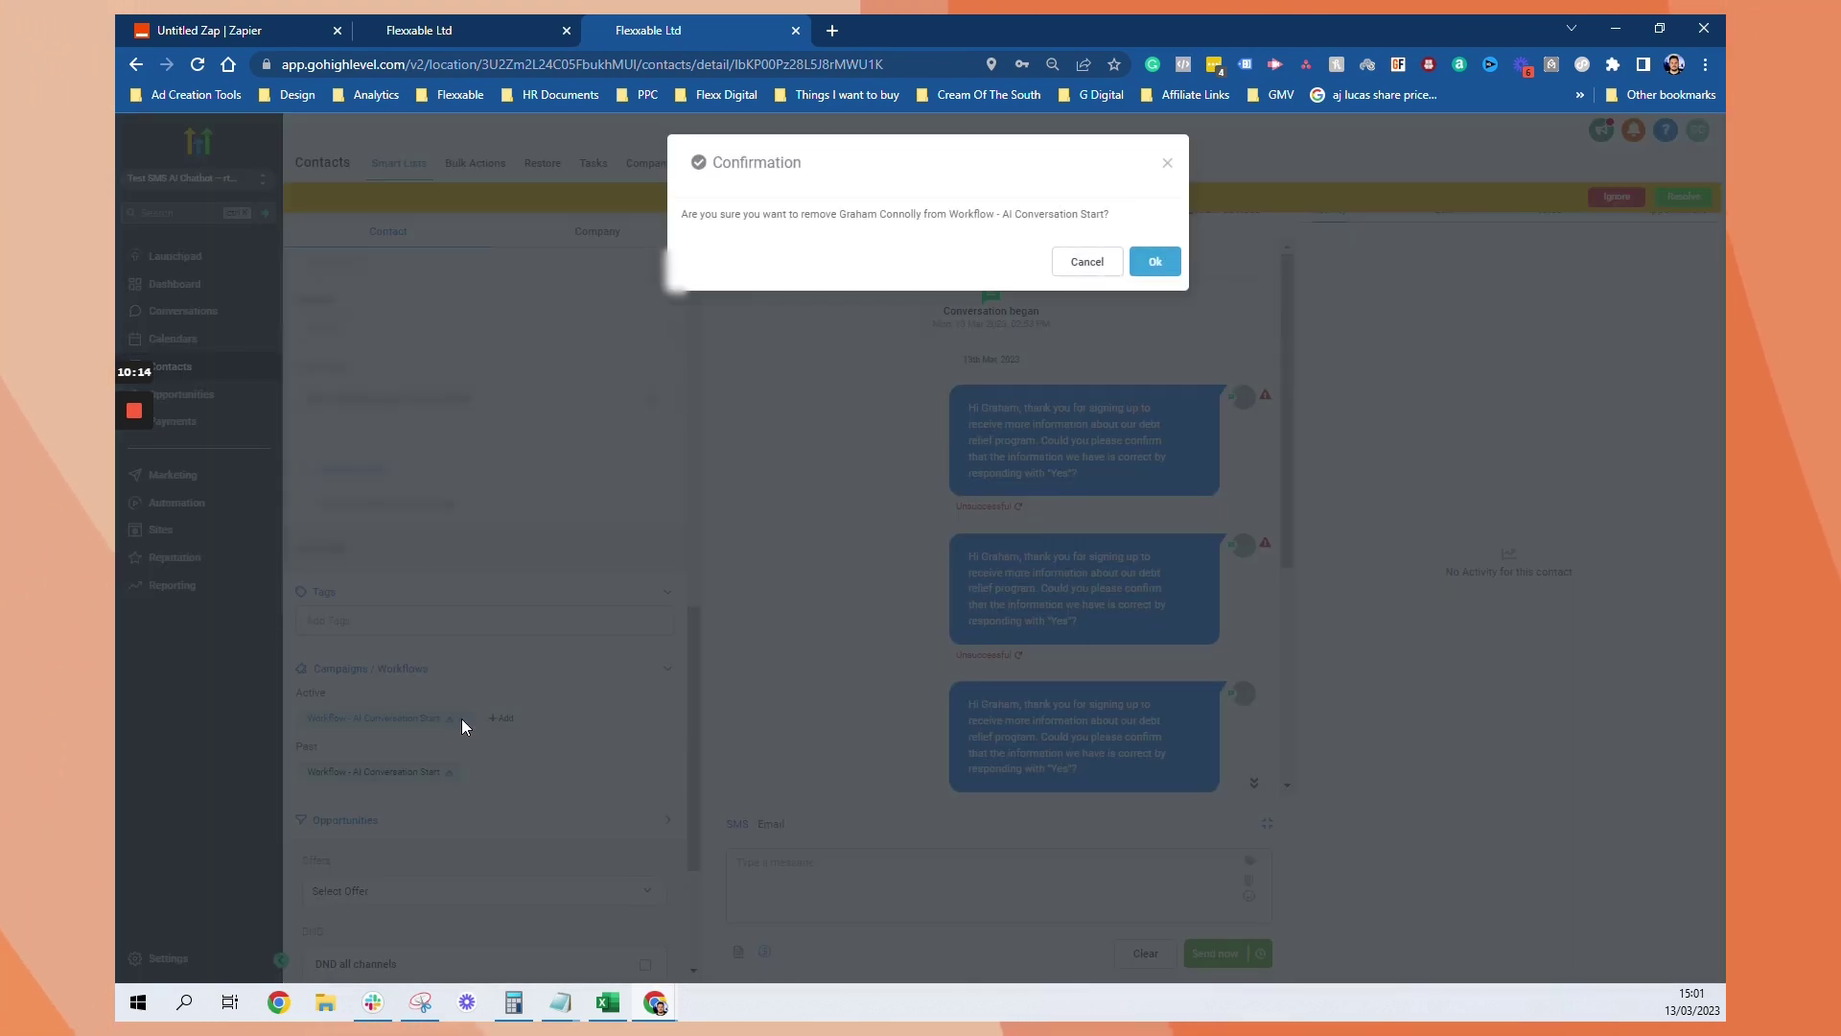
left_click(1154, 260)
scroll(413, 564, "up", 6)
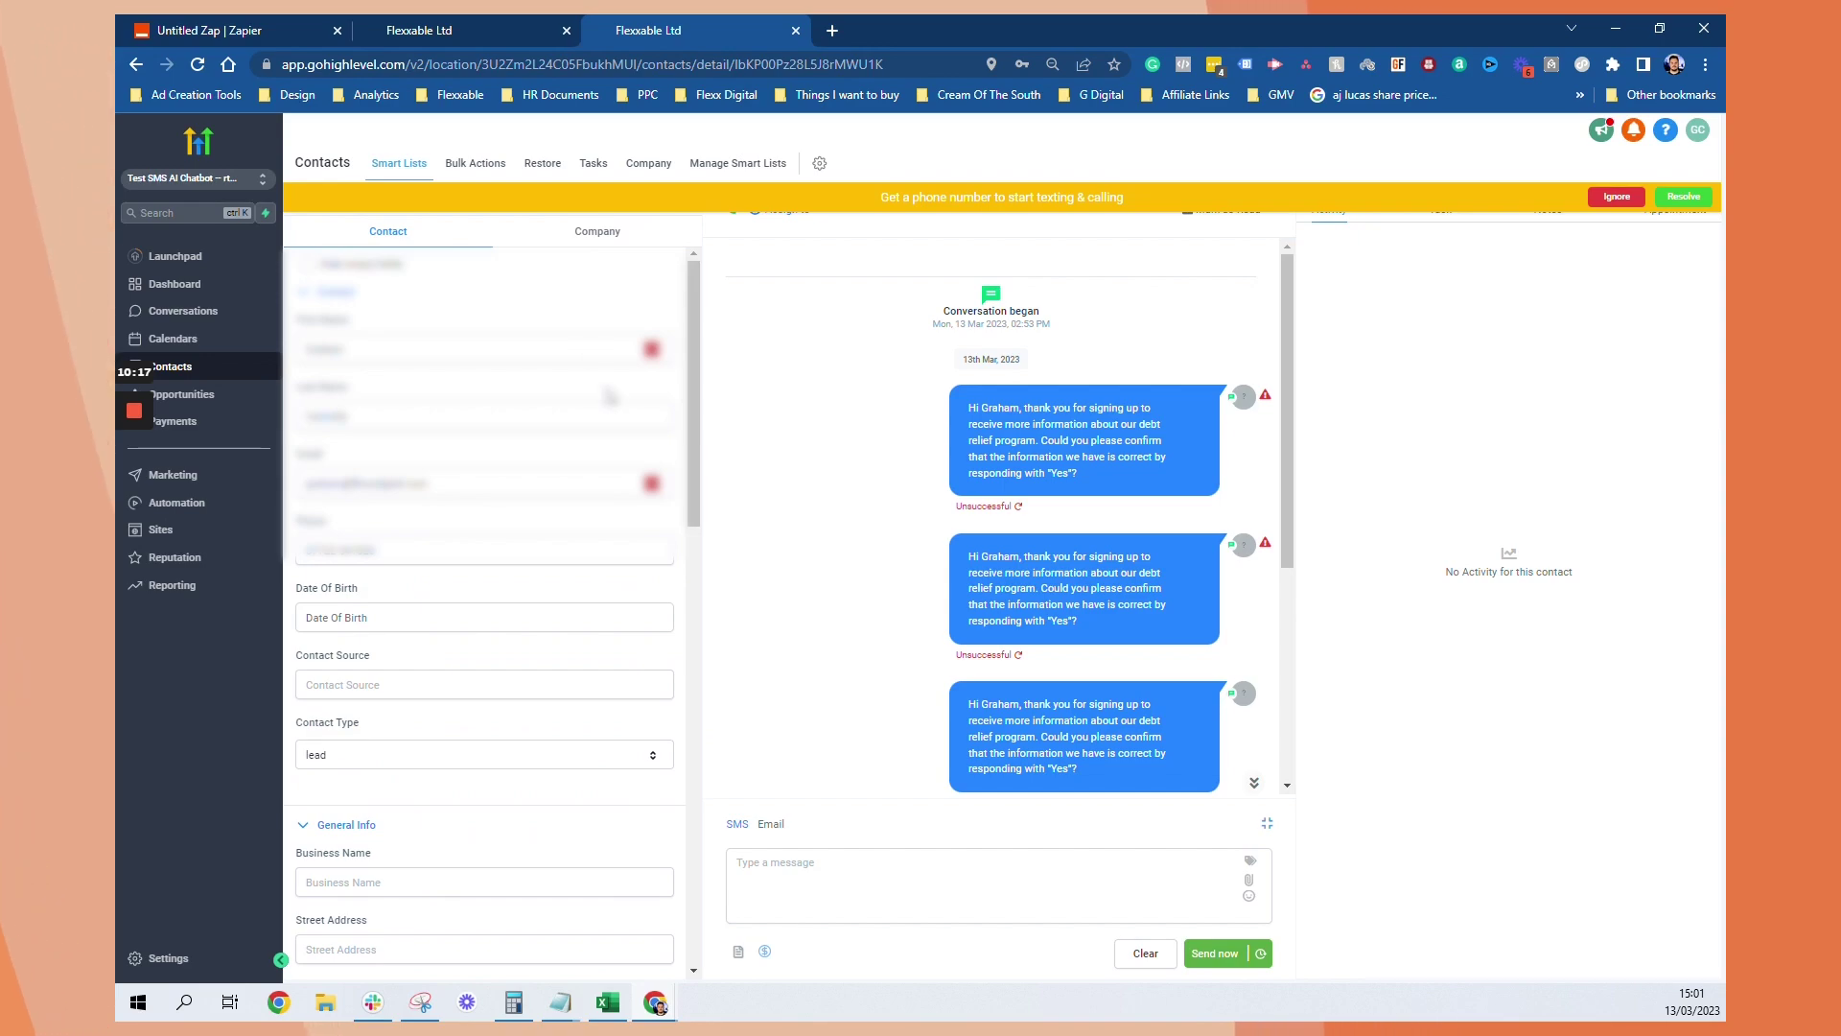
left_click(1686, 198)
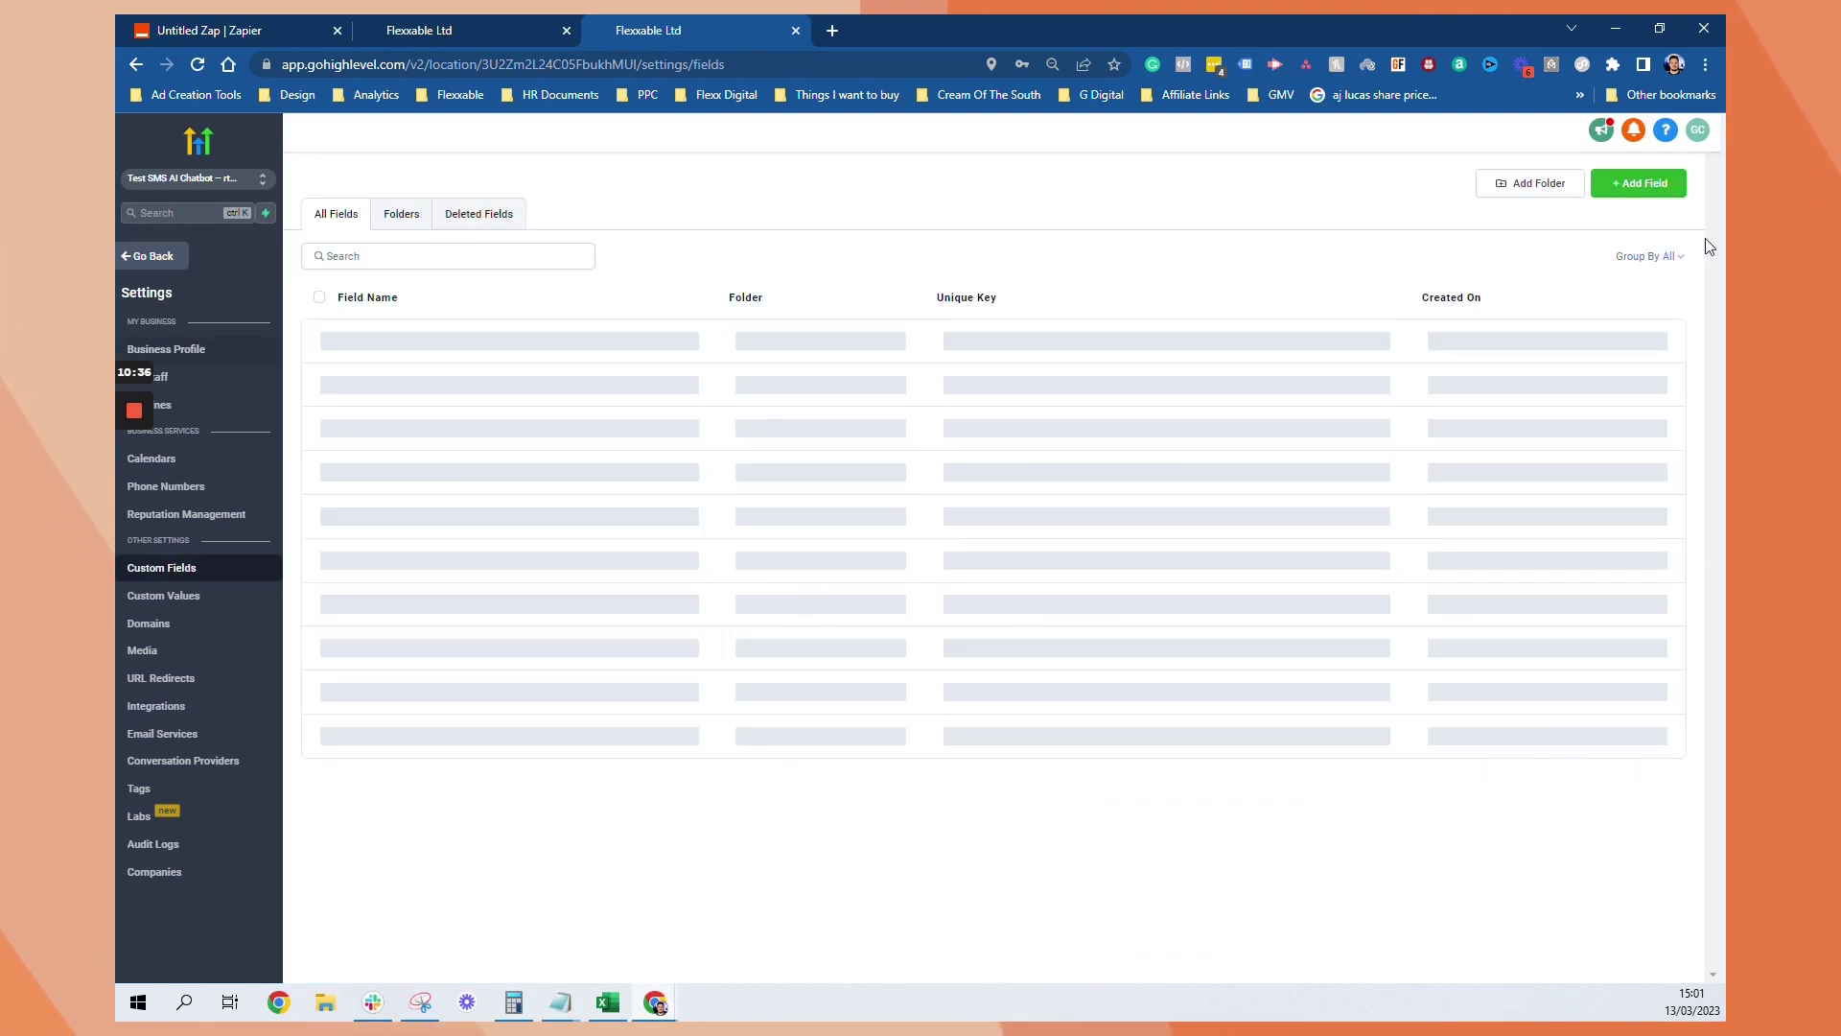
Group the custom fields by AI Response to list the four AI fields
left_click(1680, 258)
left_click(1628, 394)
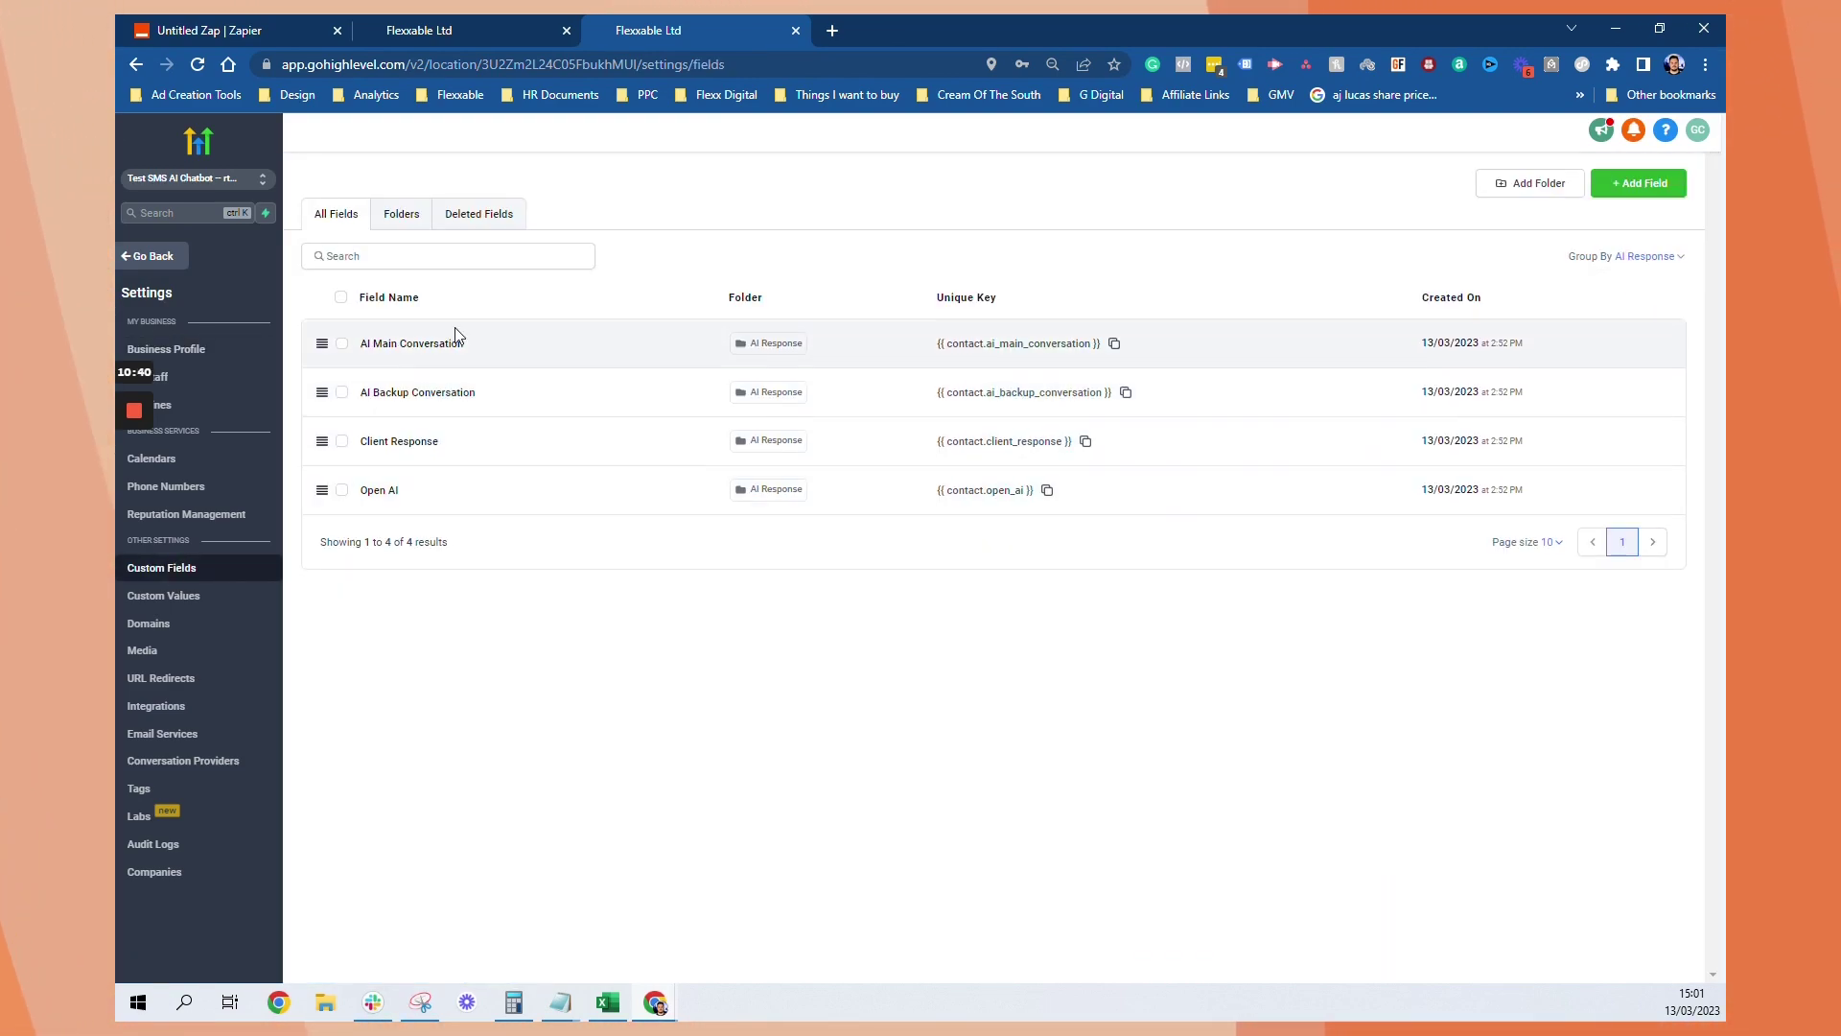
Clear the contact's AI Main Conversation, AI Backup Conversation, Open AI and Client Response values
left_click(159, 258)
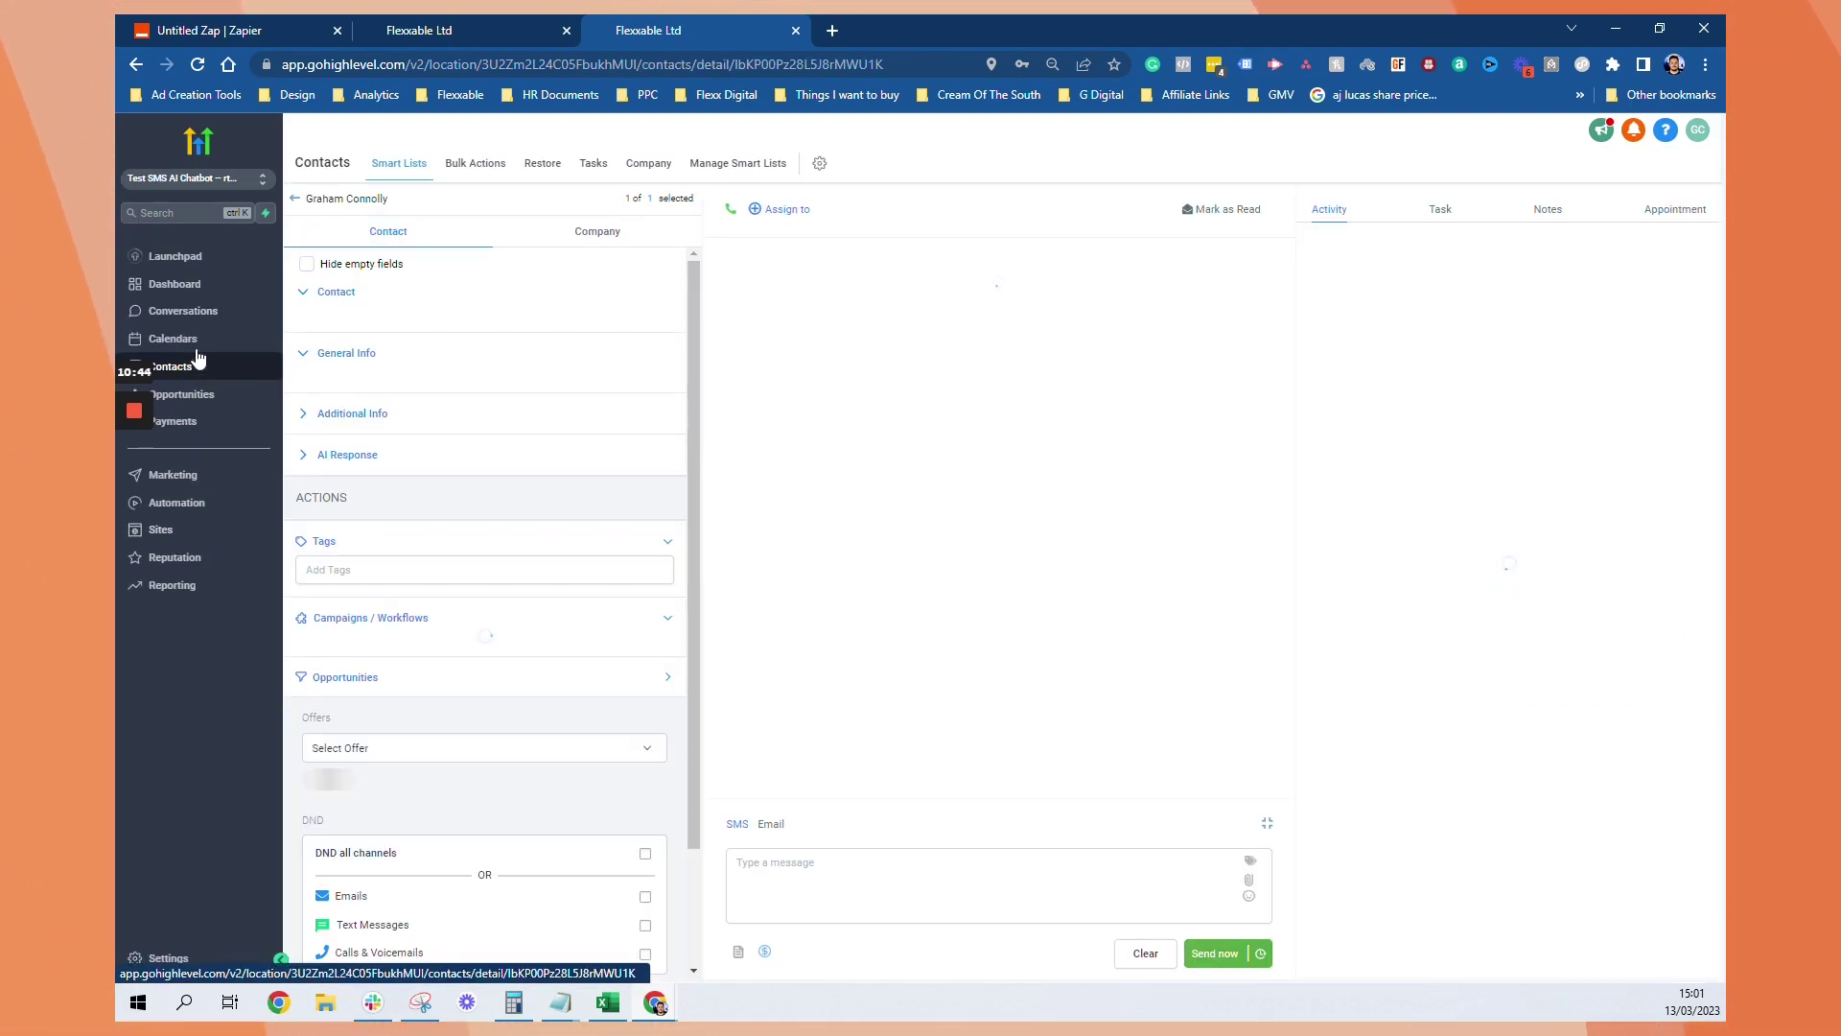
left_click(347, 457)
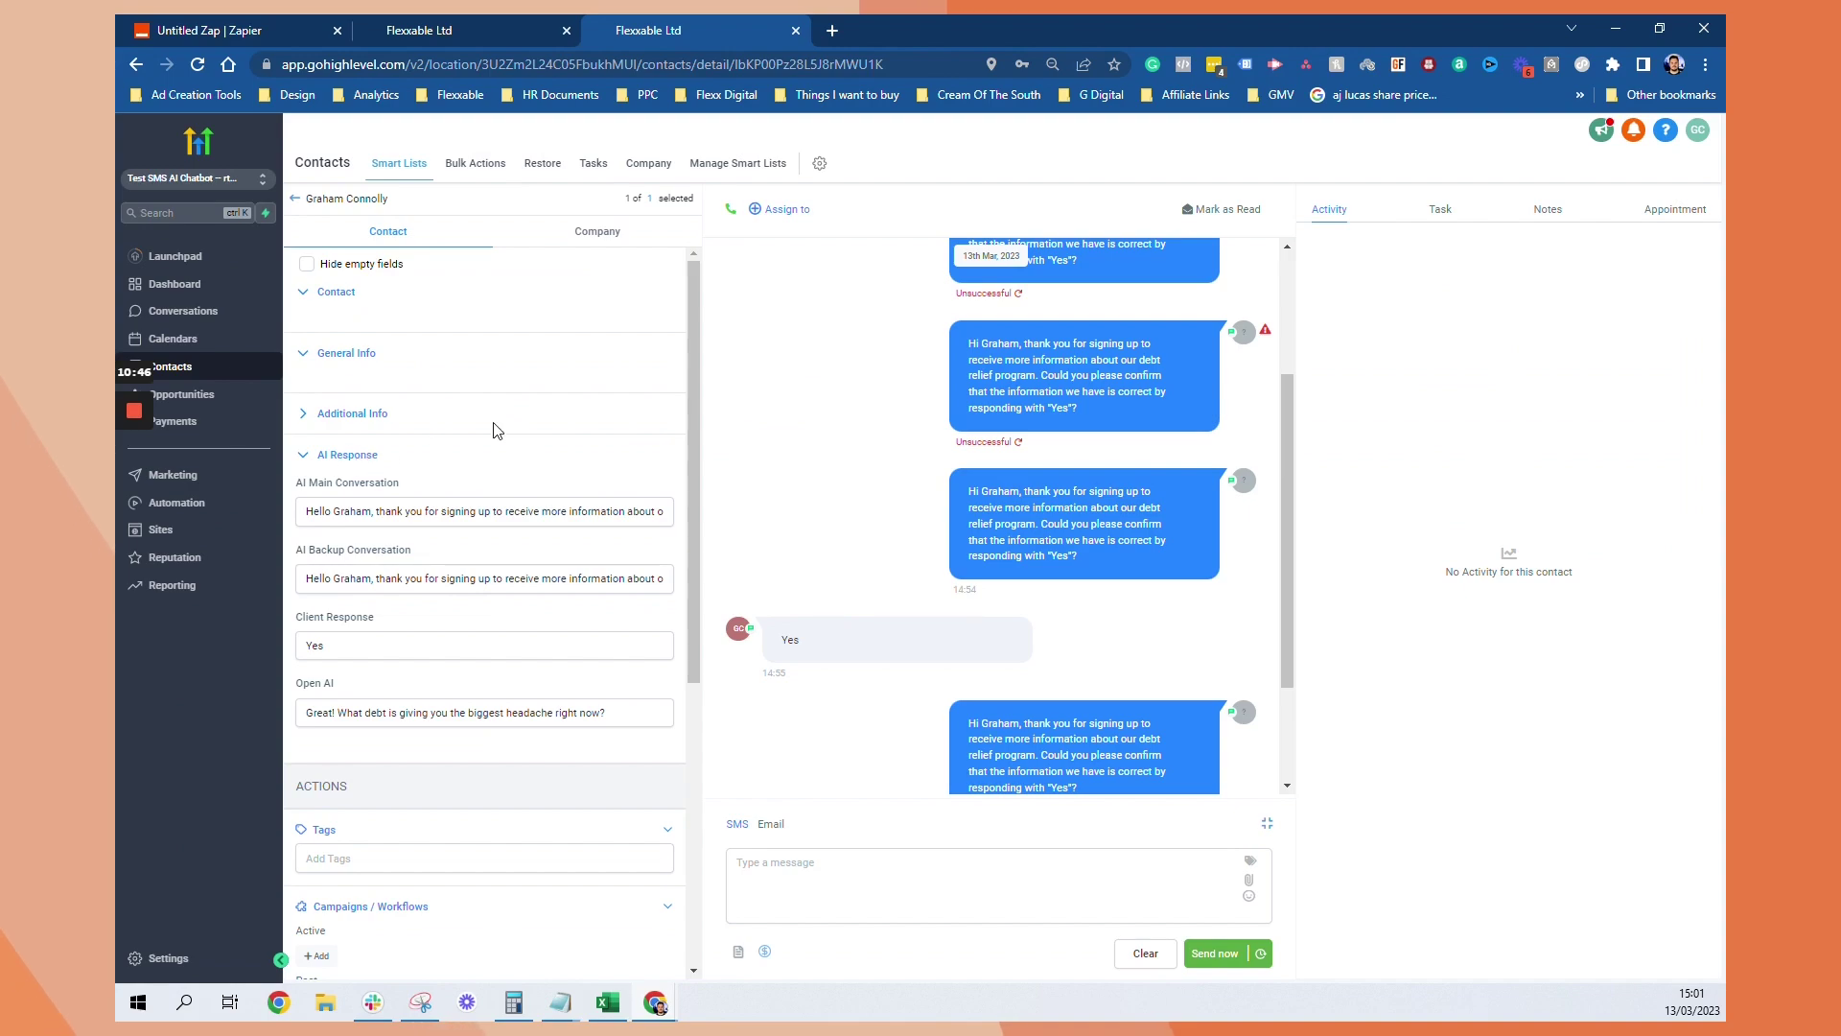
triple_click(485, 511)
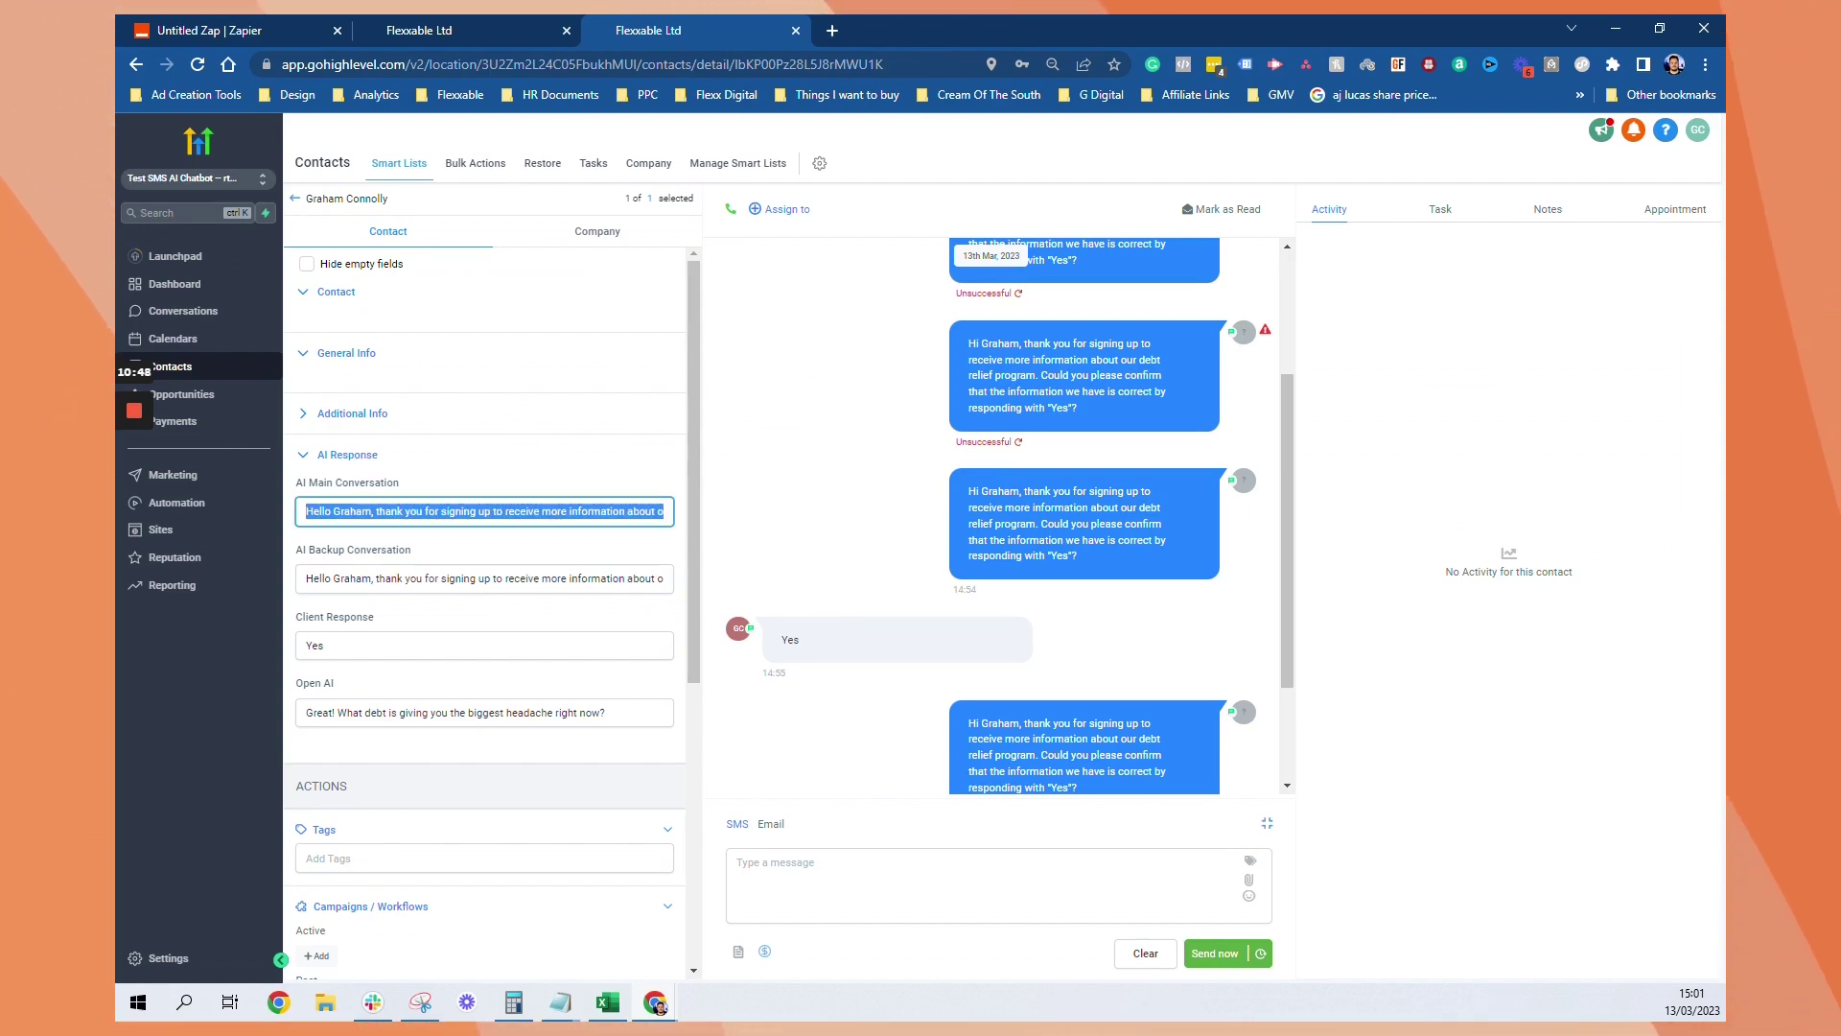
left_click(485, 578)
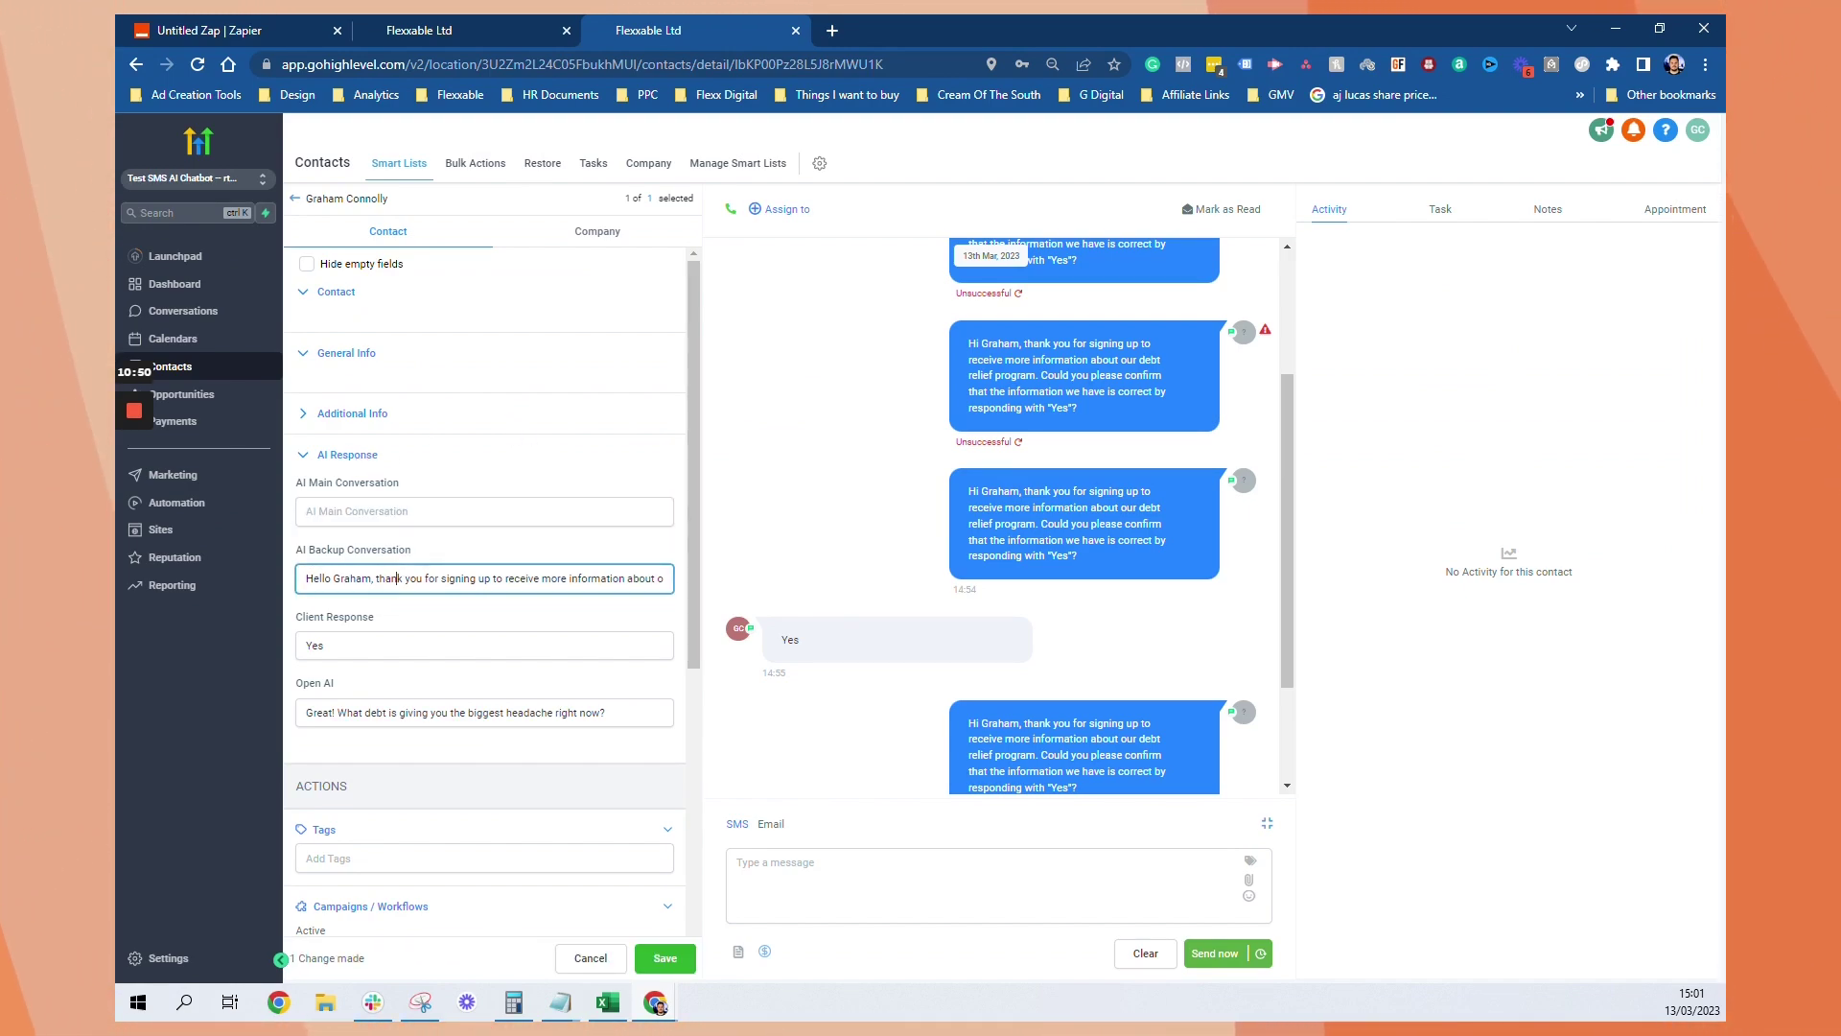
key("BackSpace")
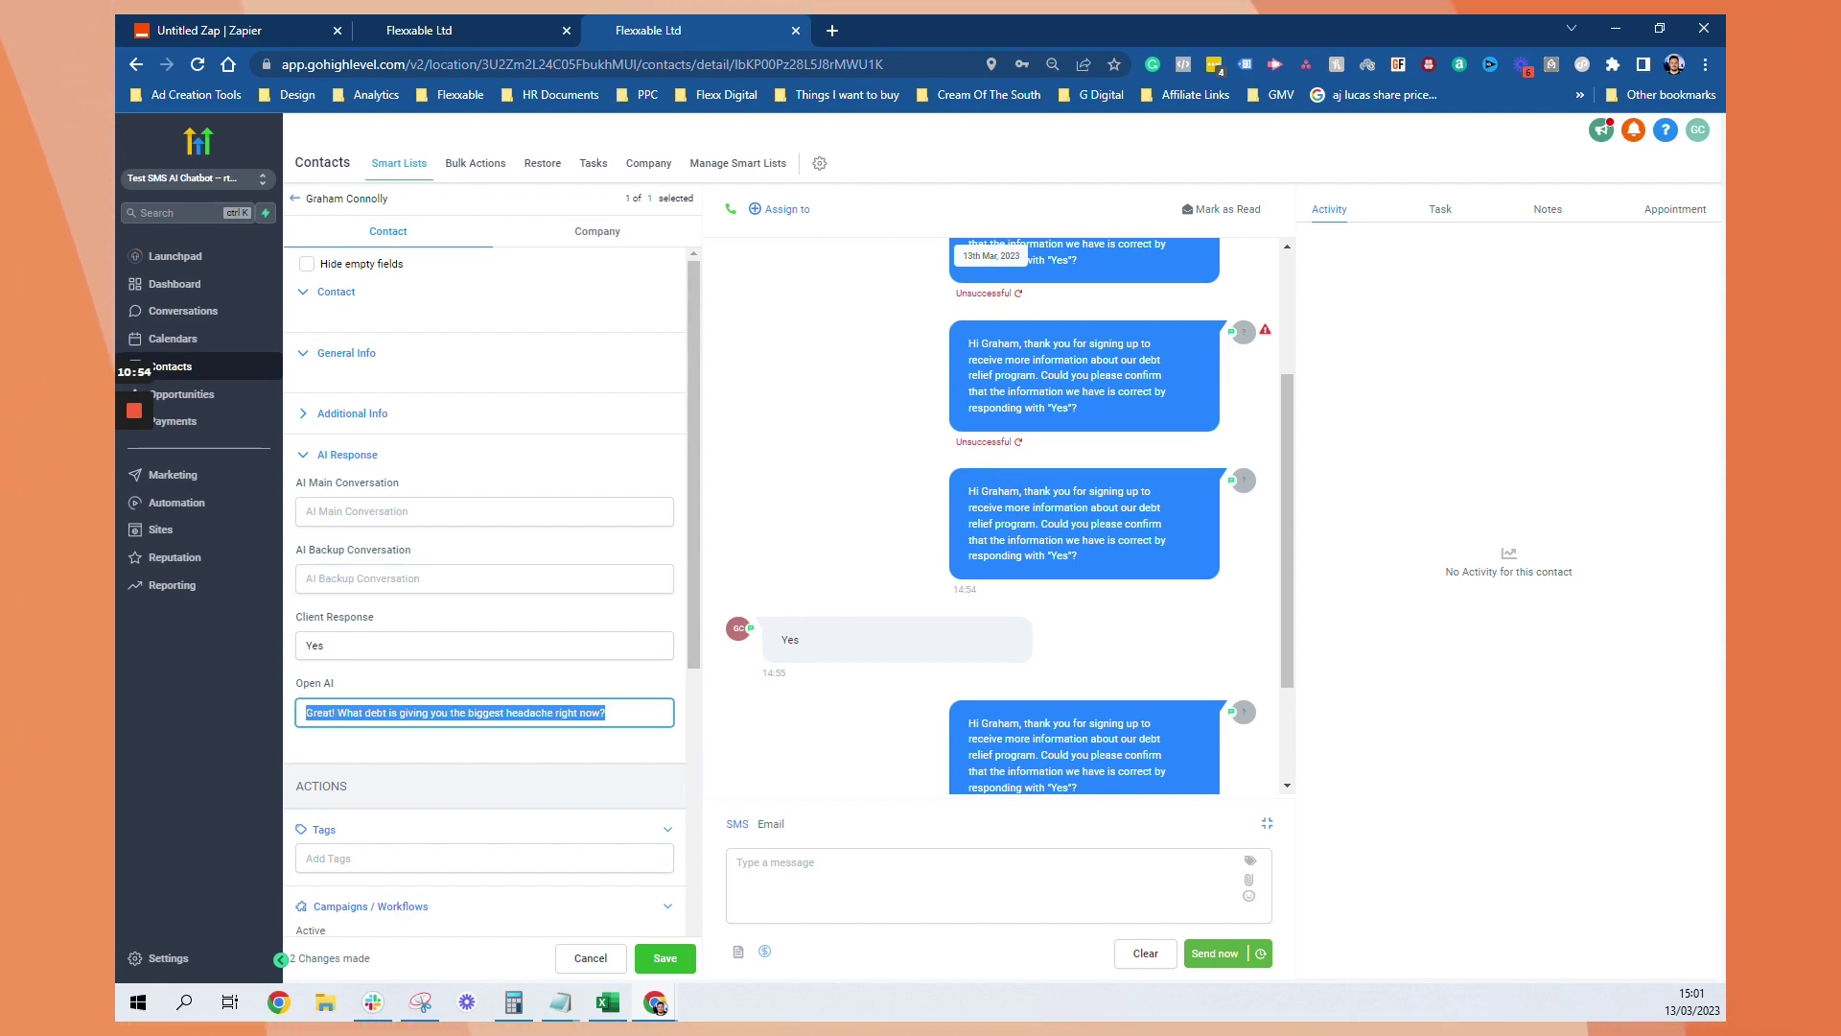
key("BackSpace")
left_click(323, 646)
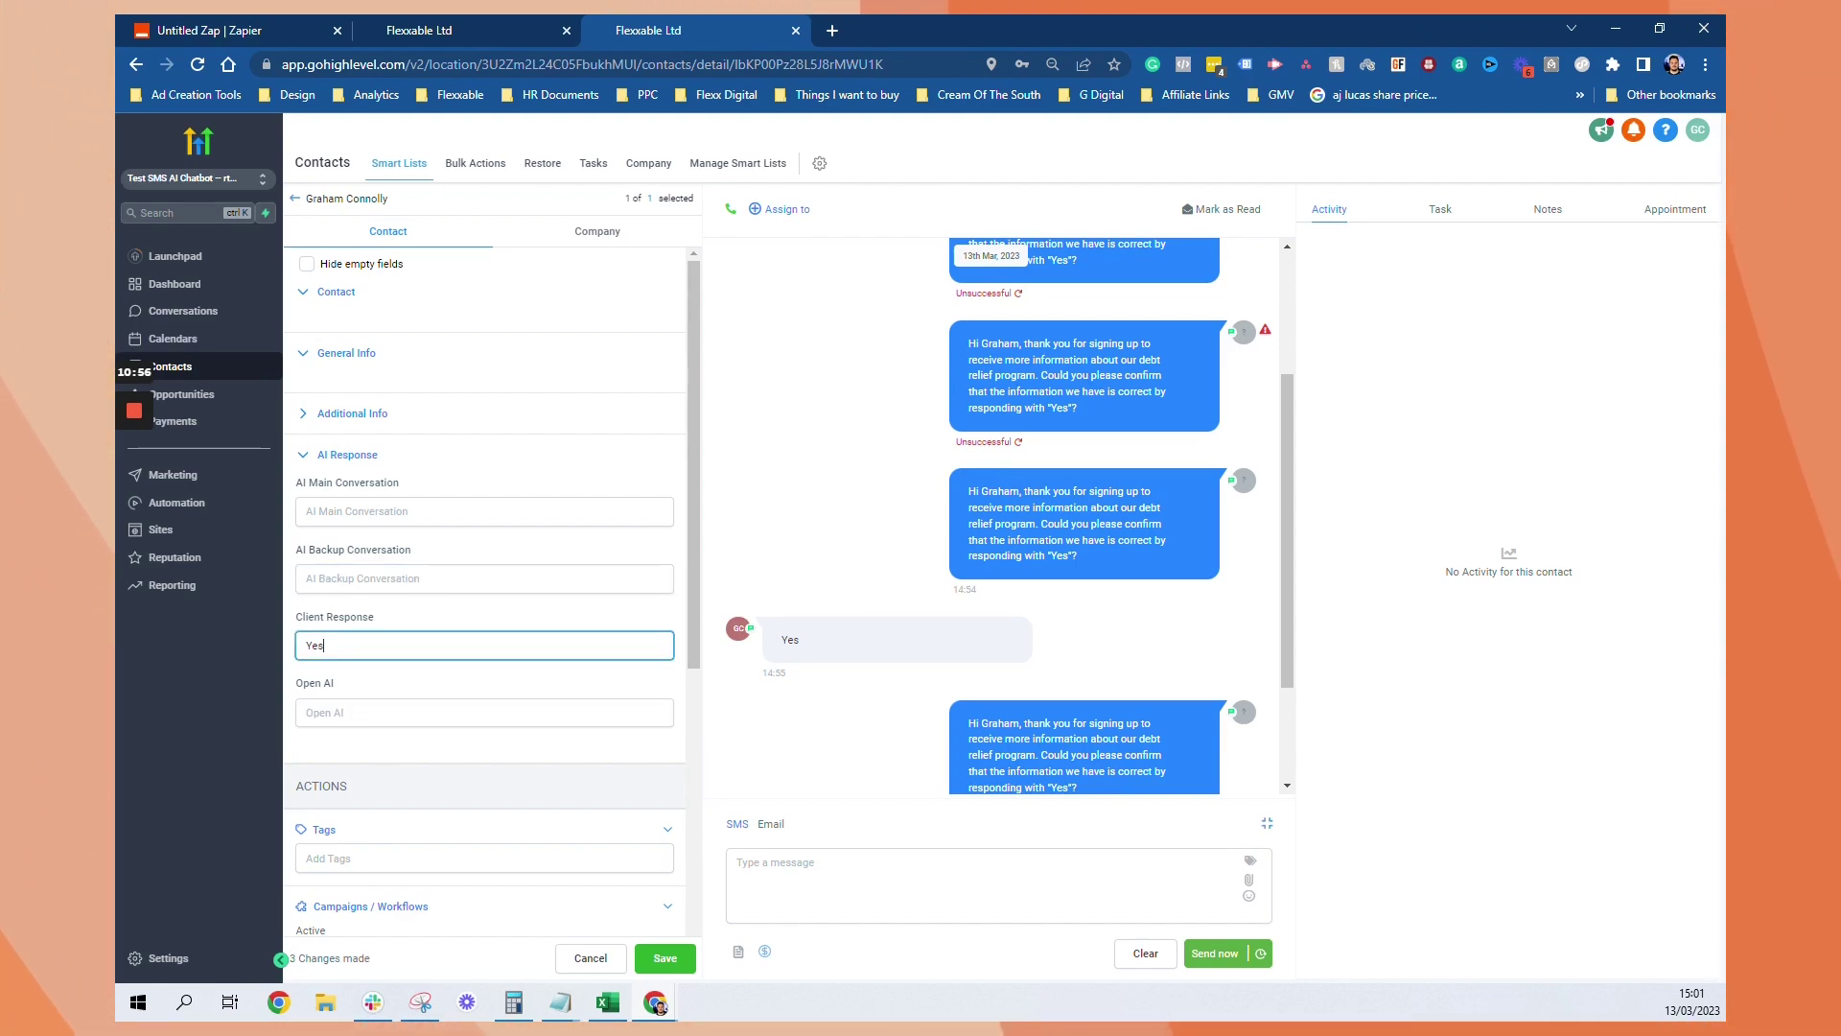
key("ctrl+a")
key("BackSpace")
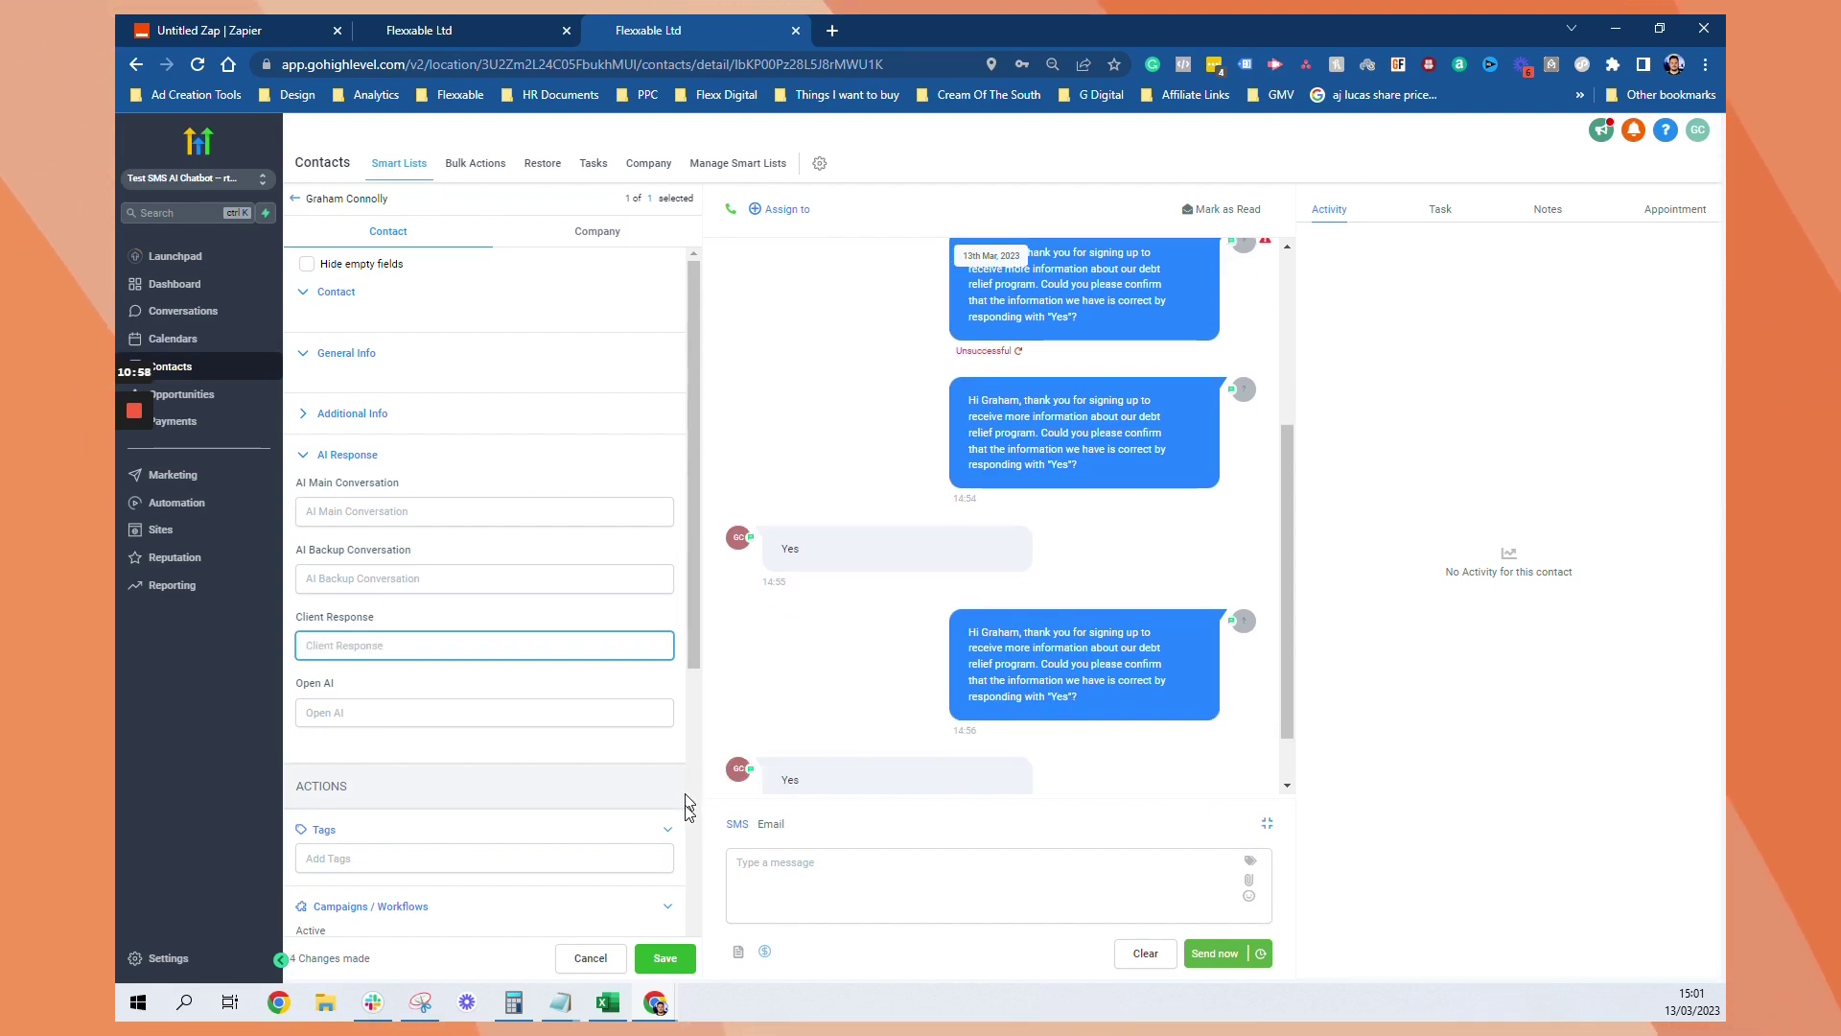
scroll(624, 886, "down", 2)
scroll(621, 886, "down", 2)
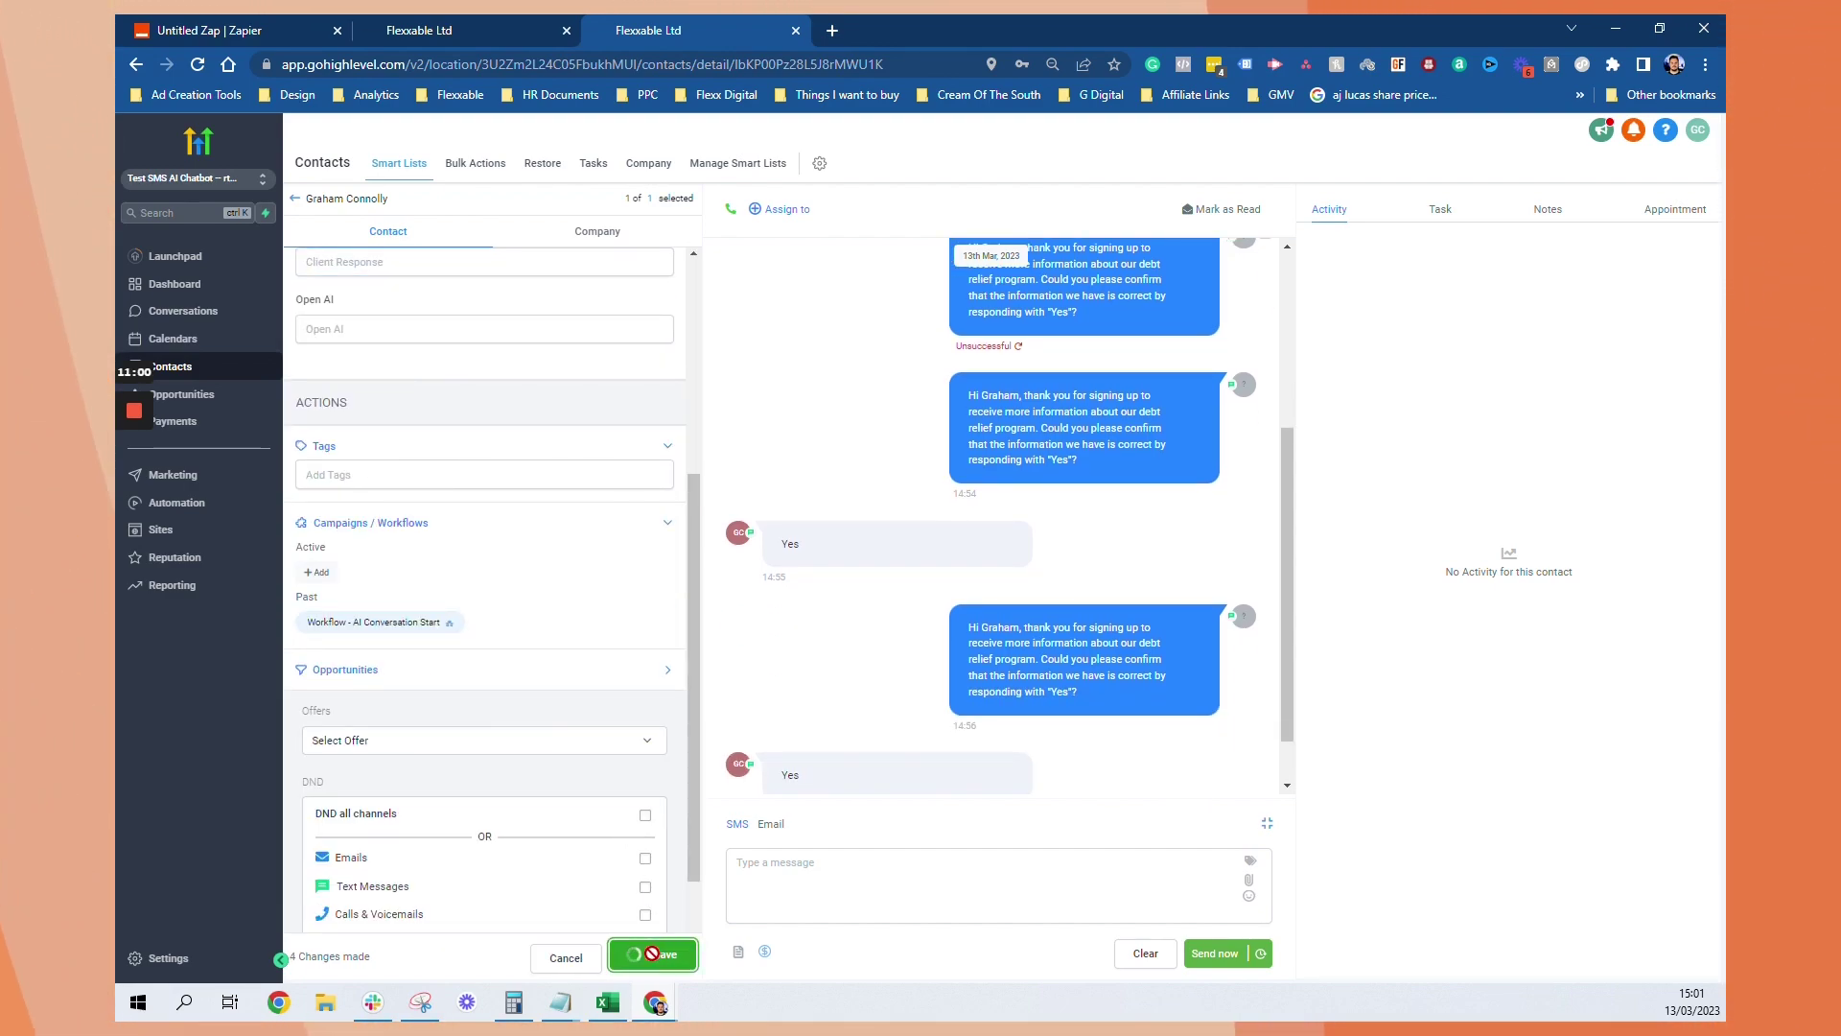
Save the cleared fields and add the contact back to Workflow - AI Conversation Start
left_click(665, 958)
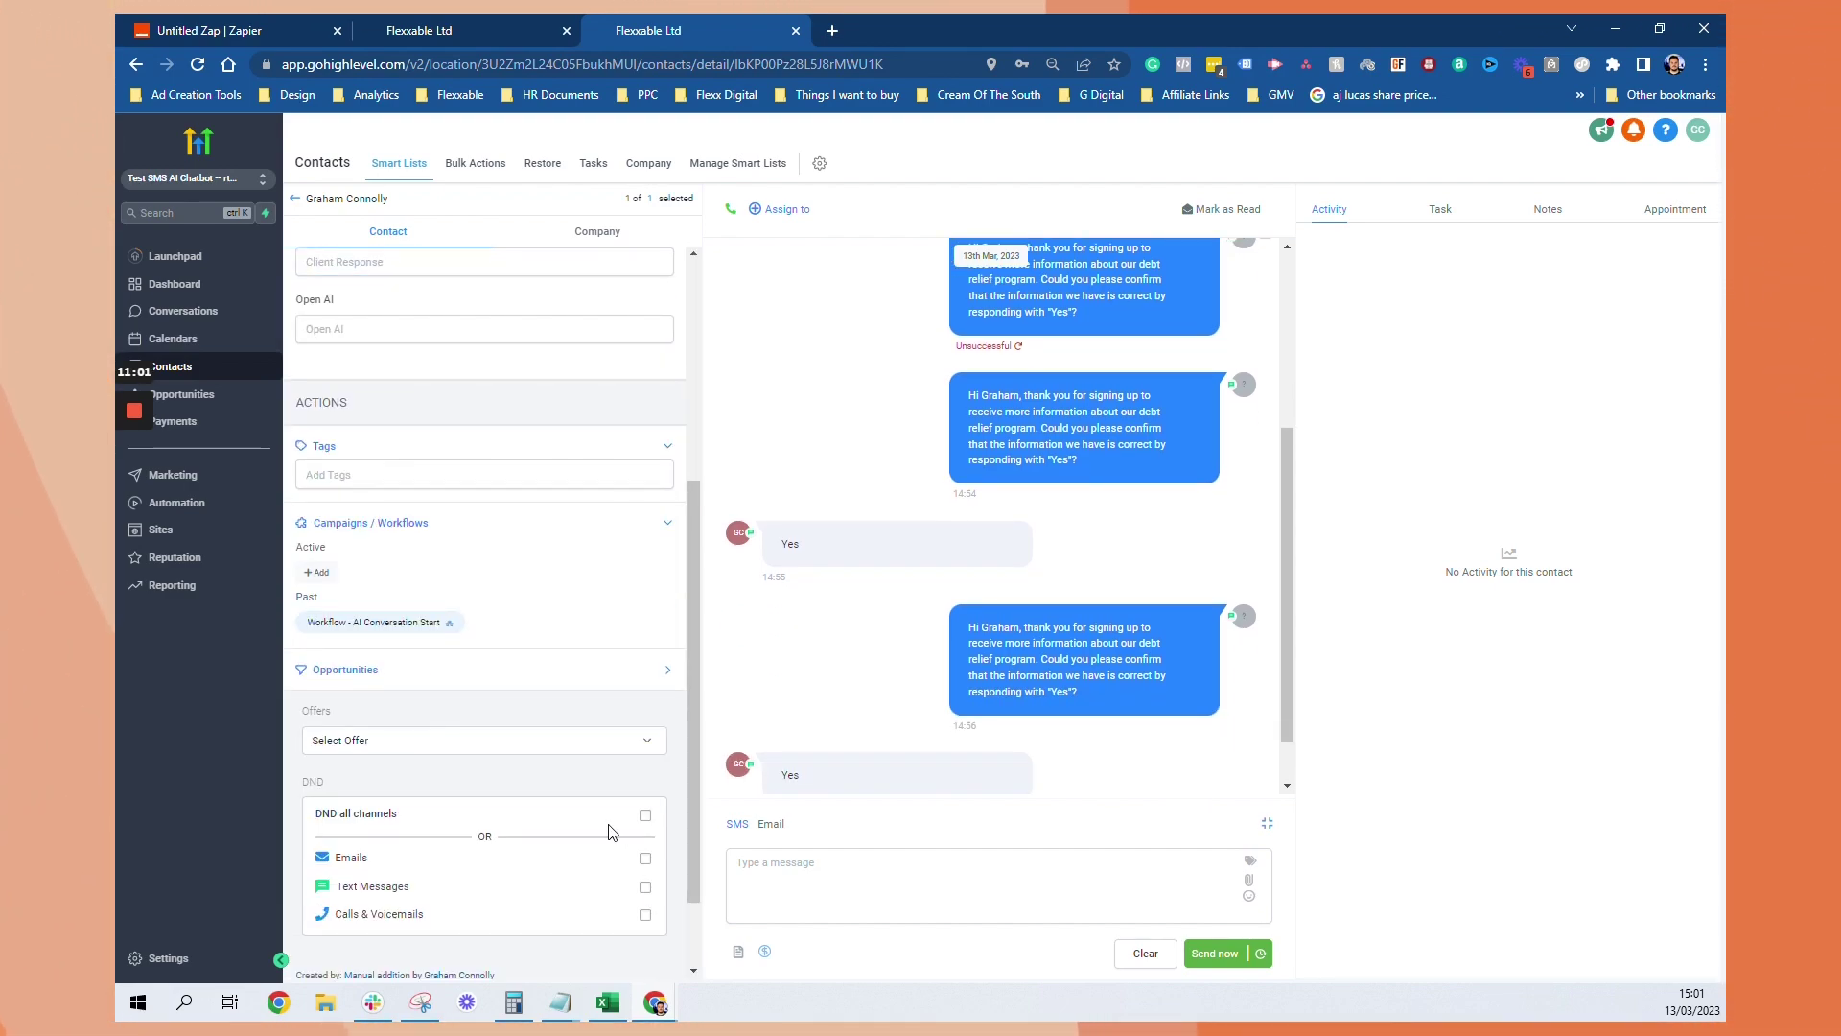
left_click(317, 572)
left_click(815, 235)
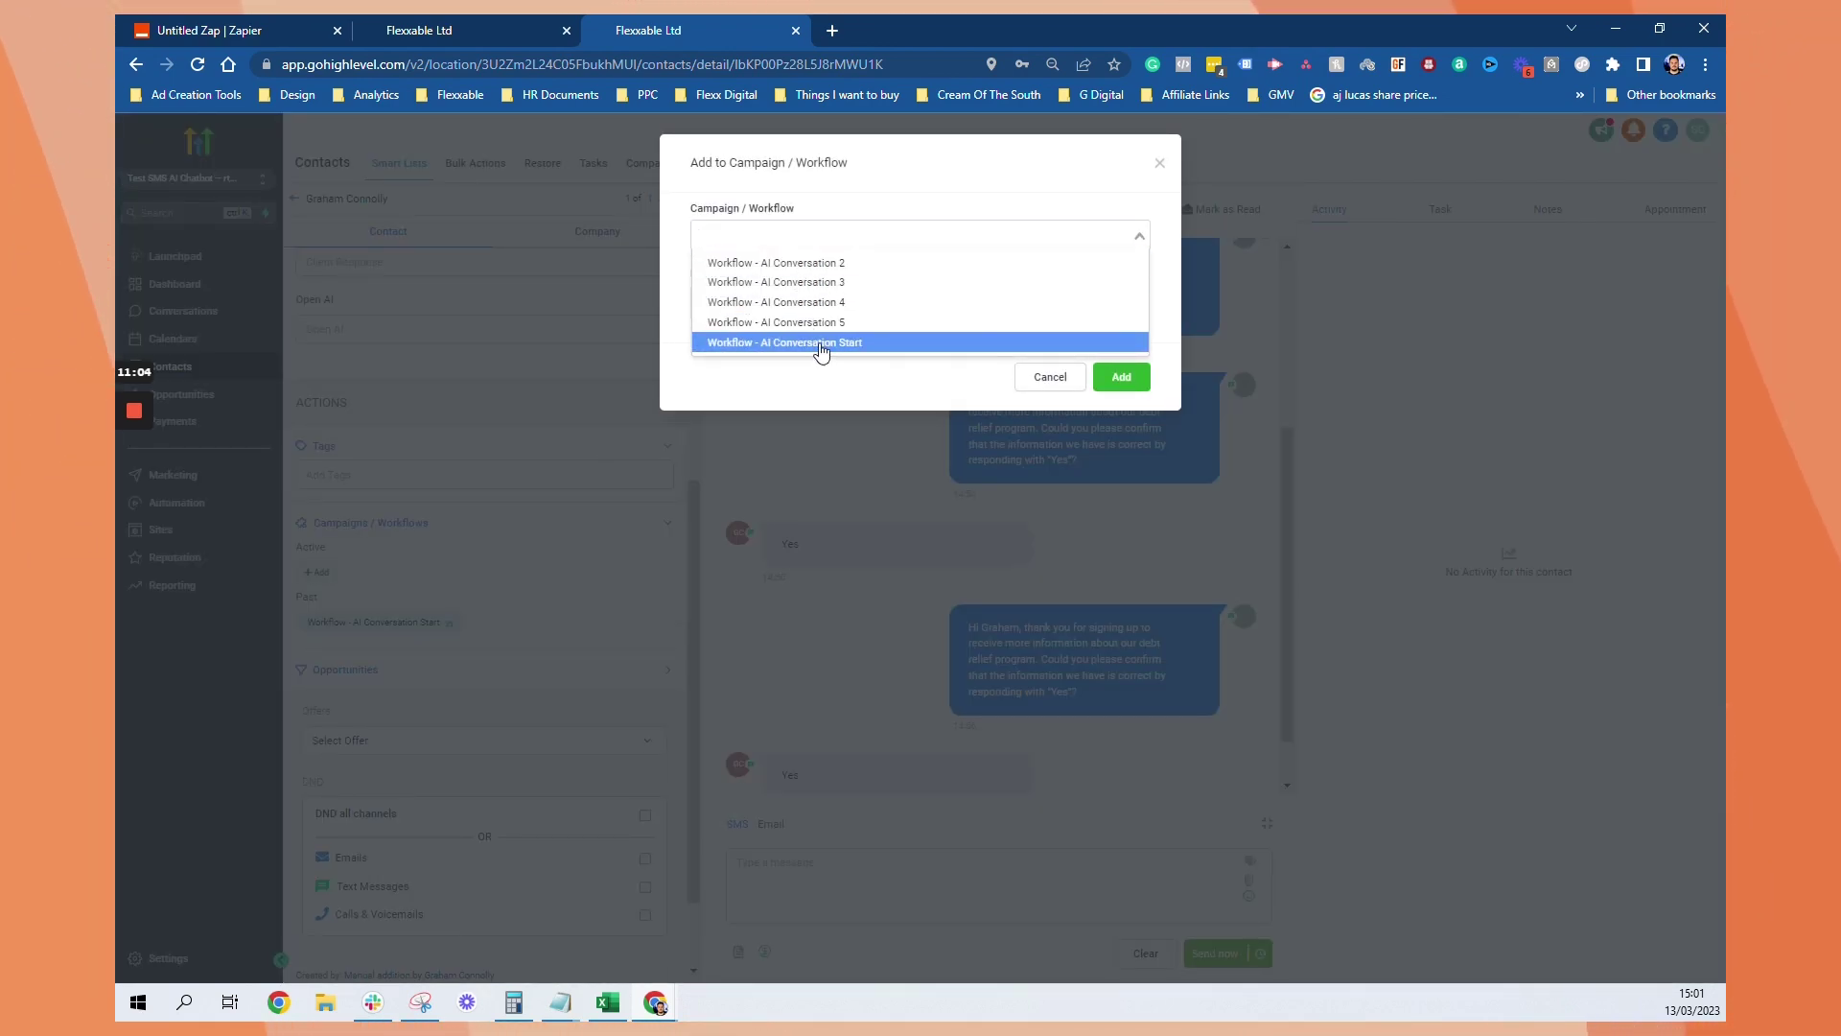
left_click(821, 345)
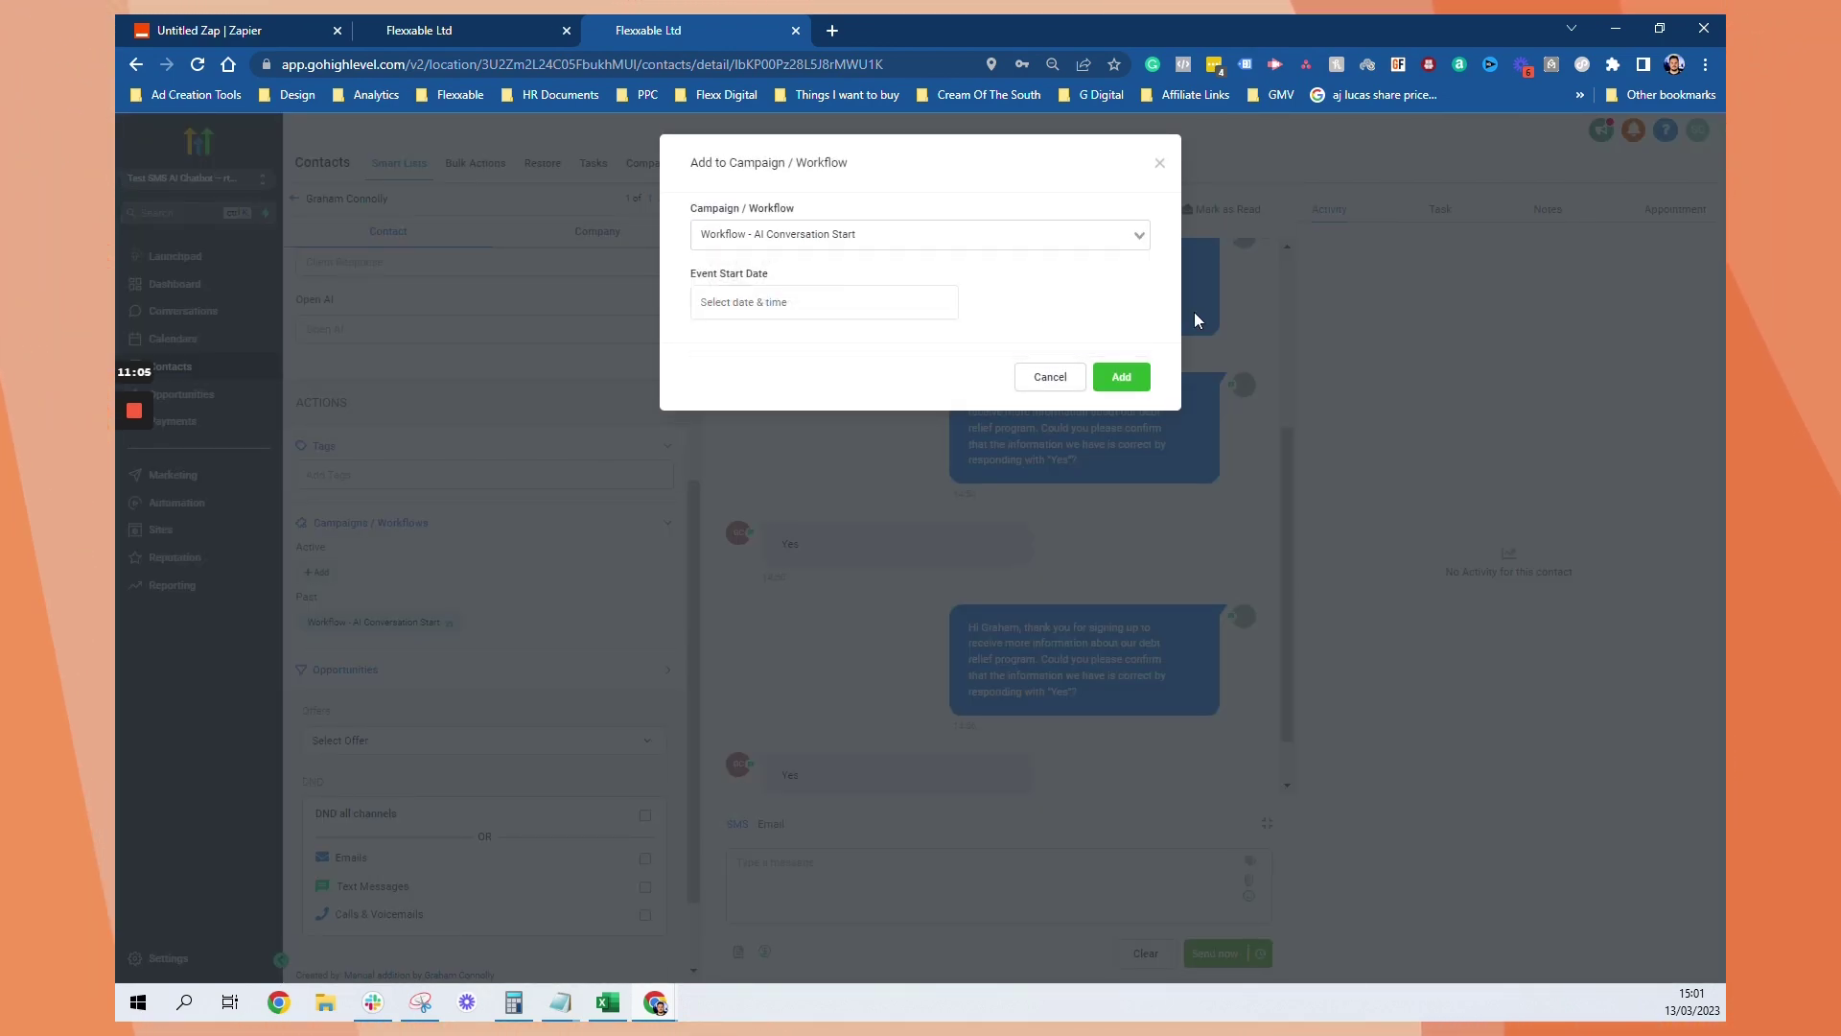
left_click(1121, 377)
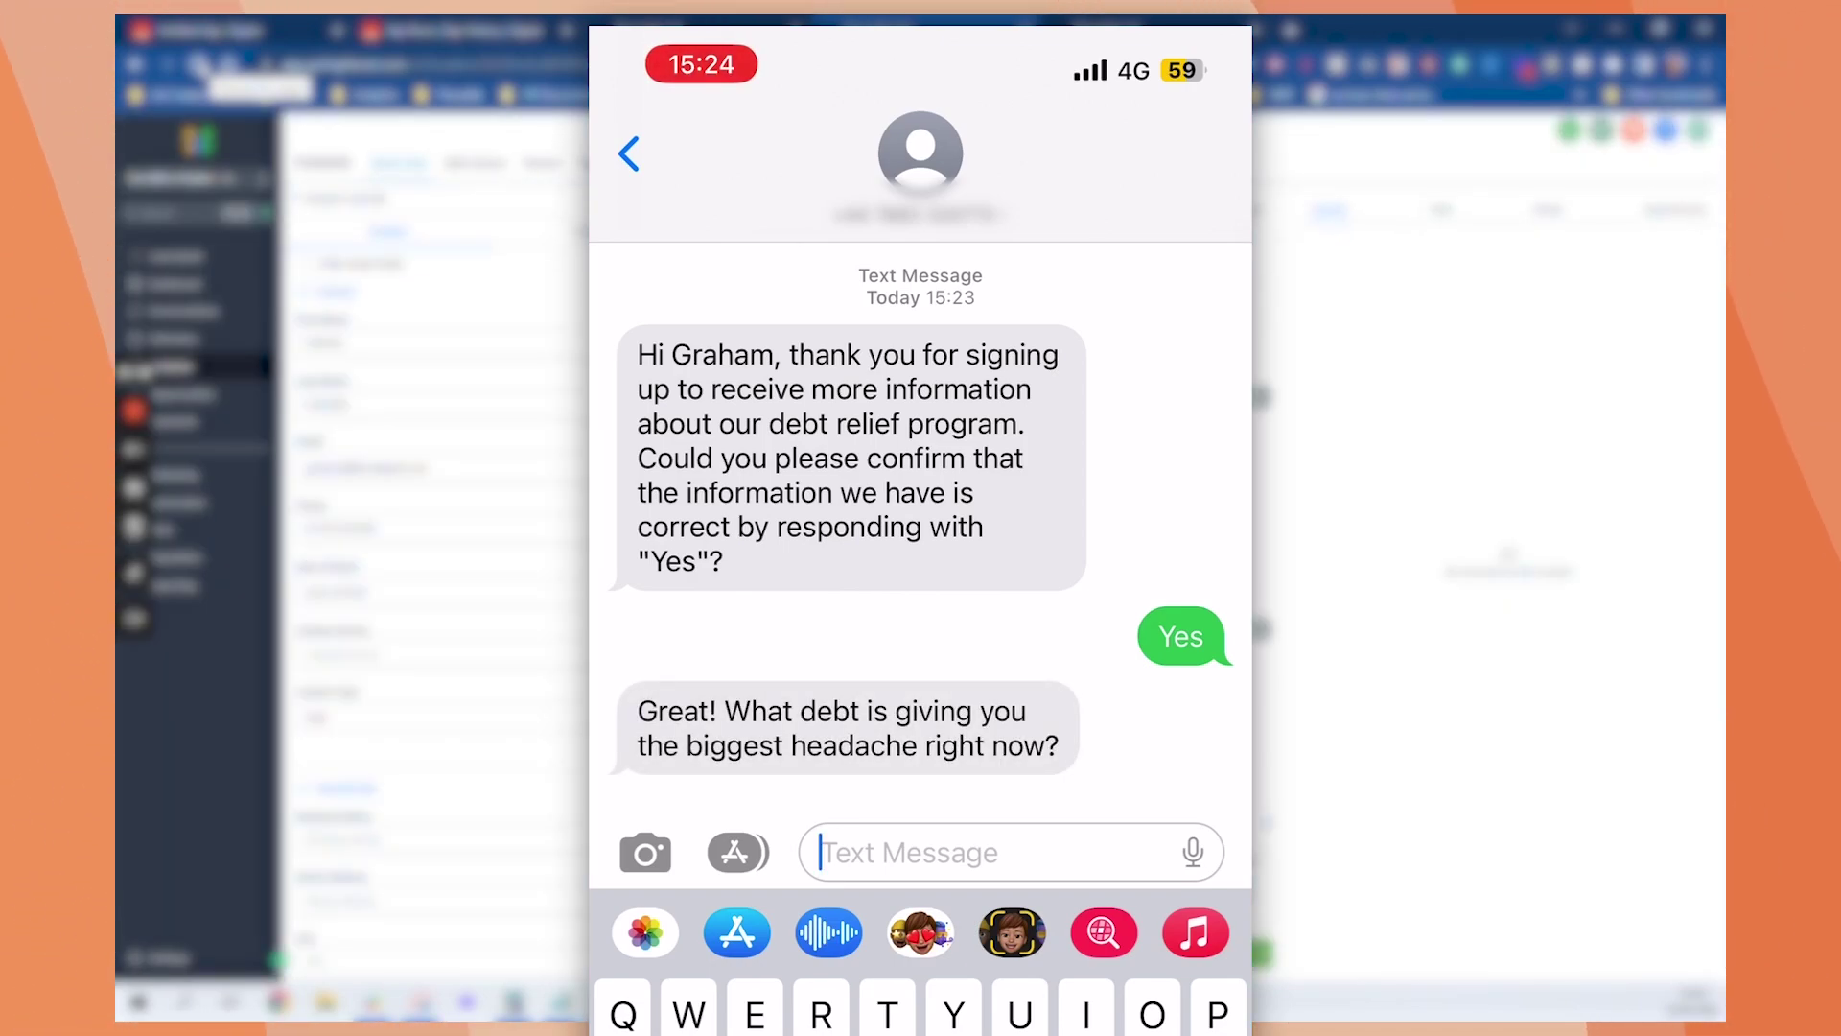
Send 'Credit card', then draft 'Is that my total credit card debt or total overall debt you are asking for?'
type("Cred")
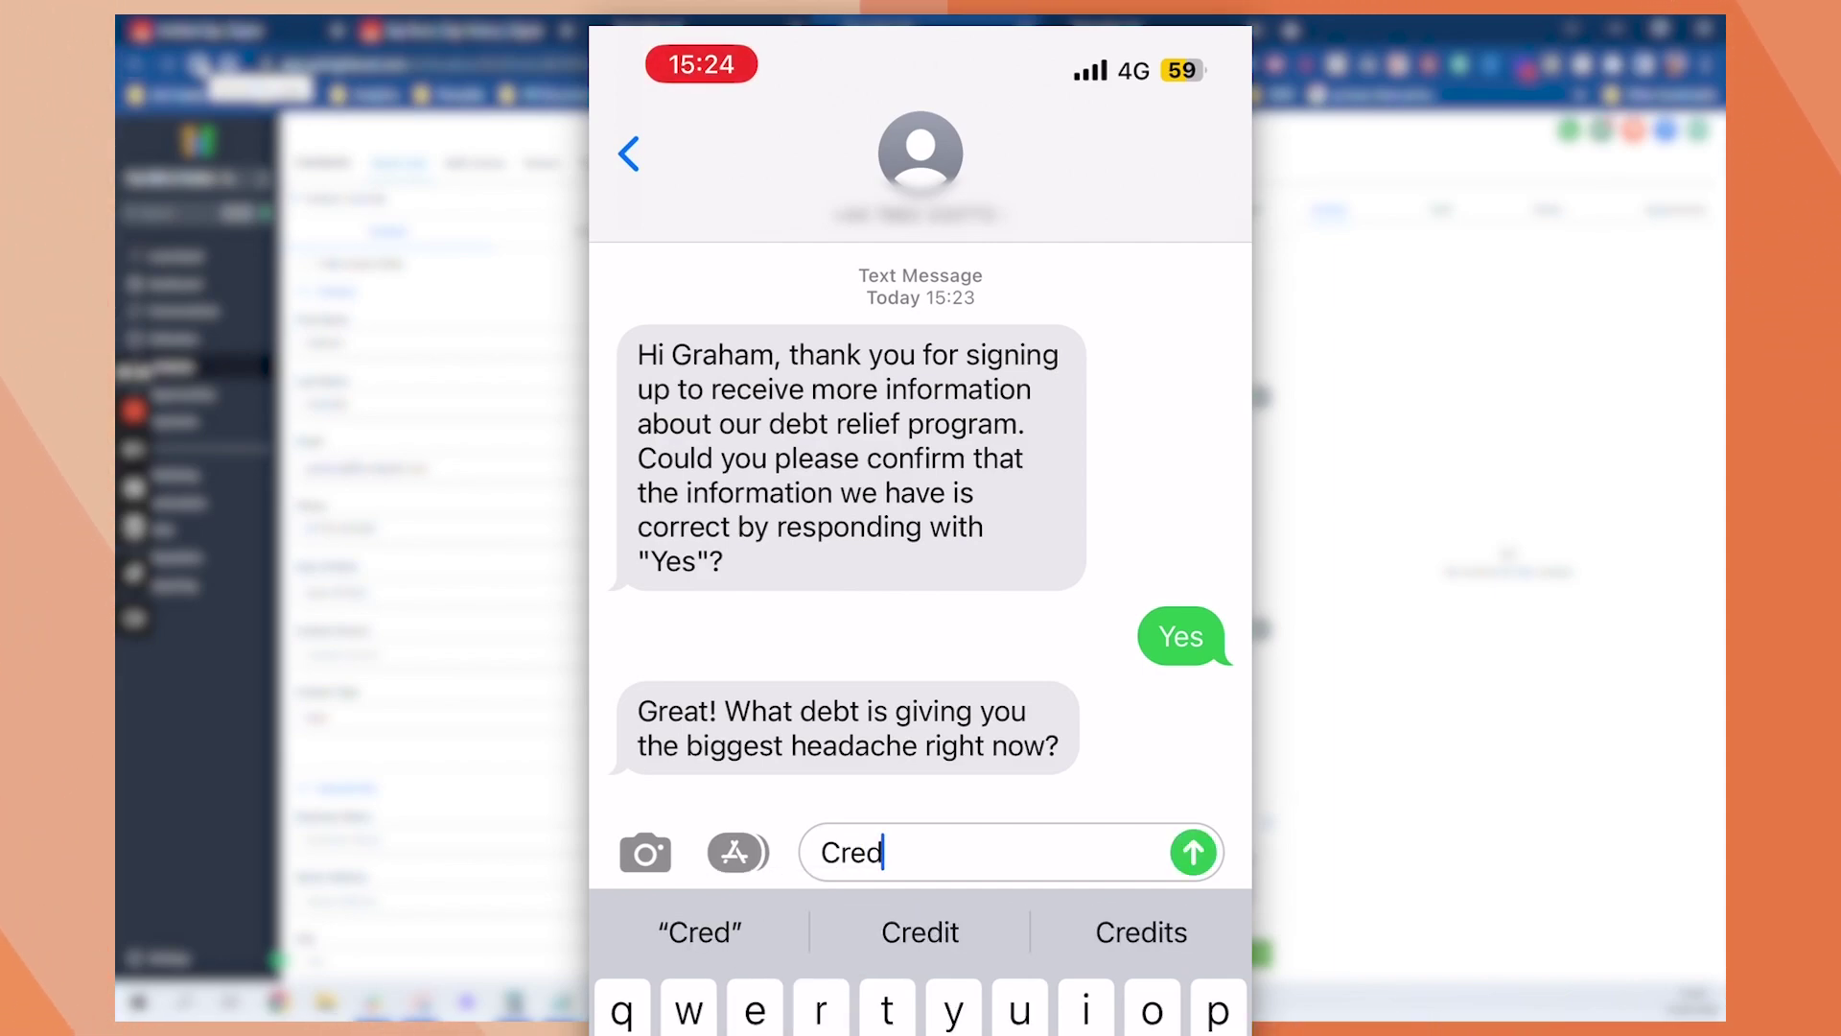
type("it ca")
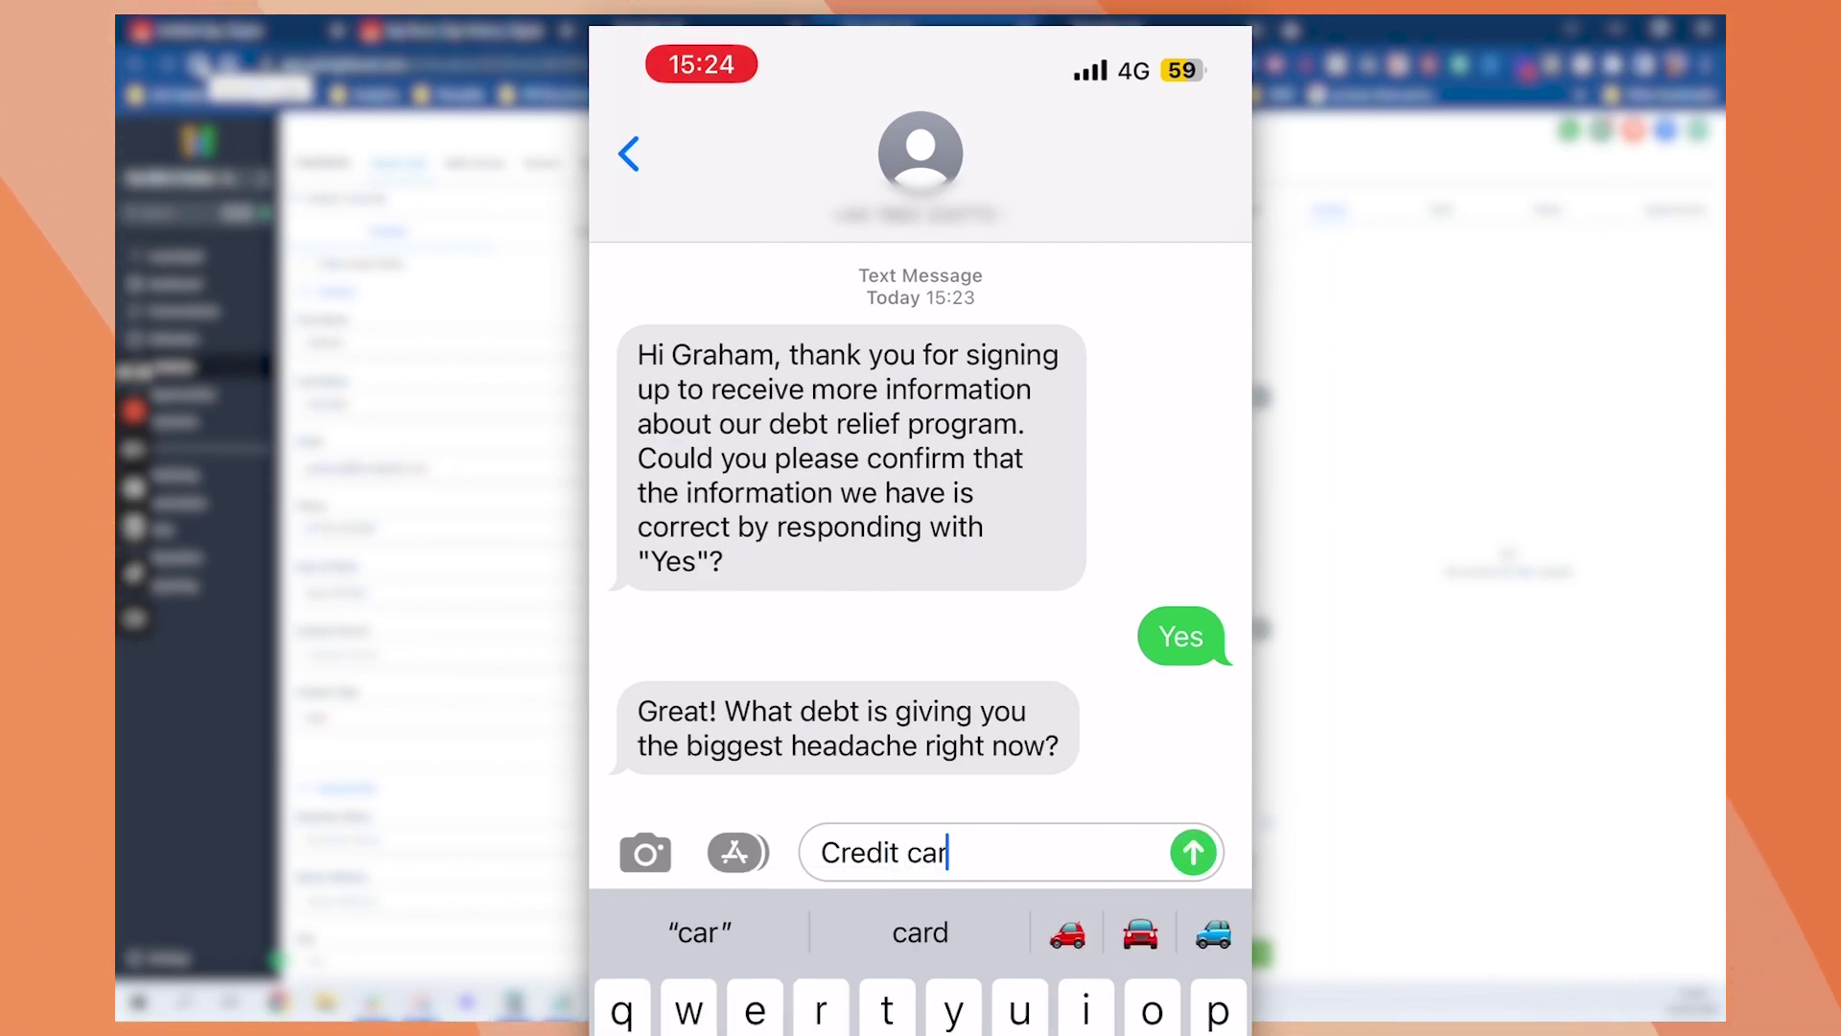
type("rds")
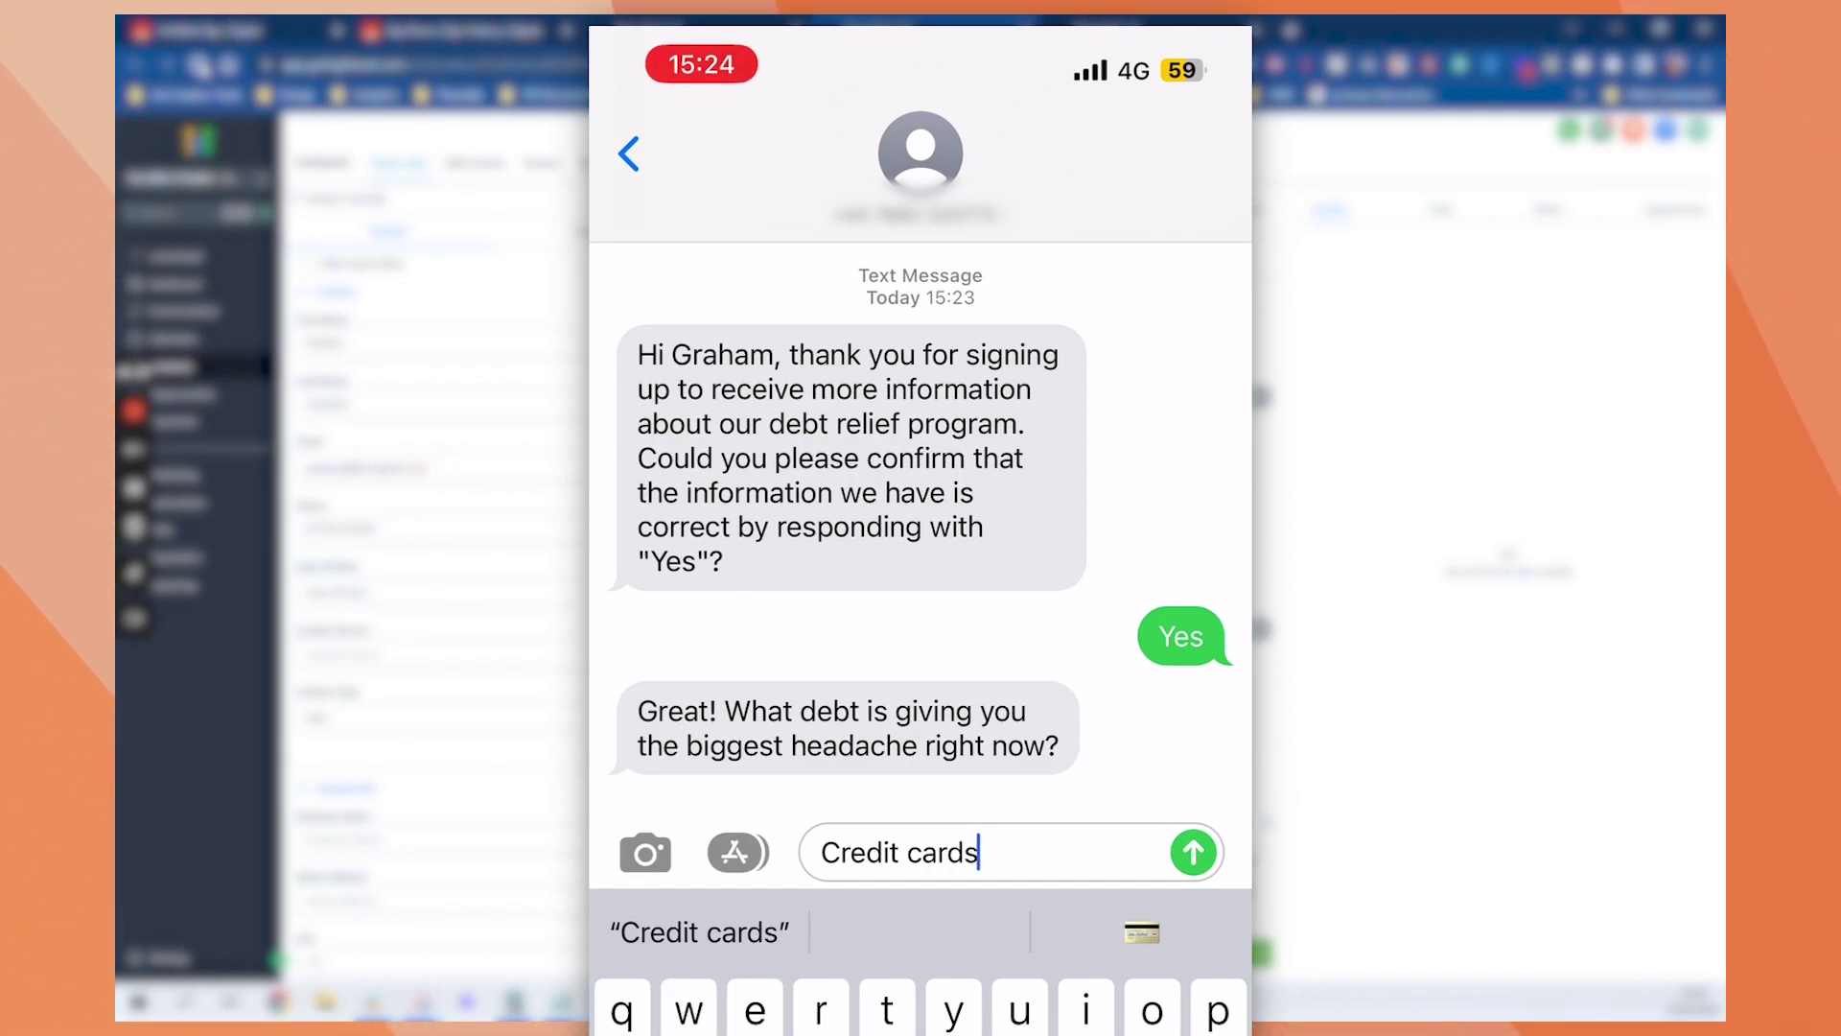
left_click(1193, 852)
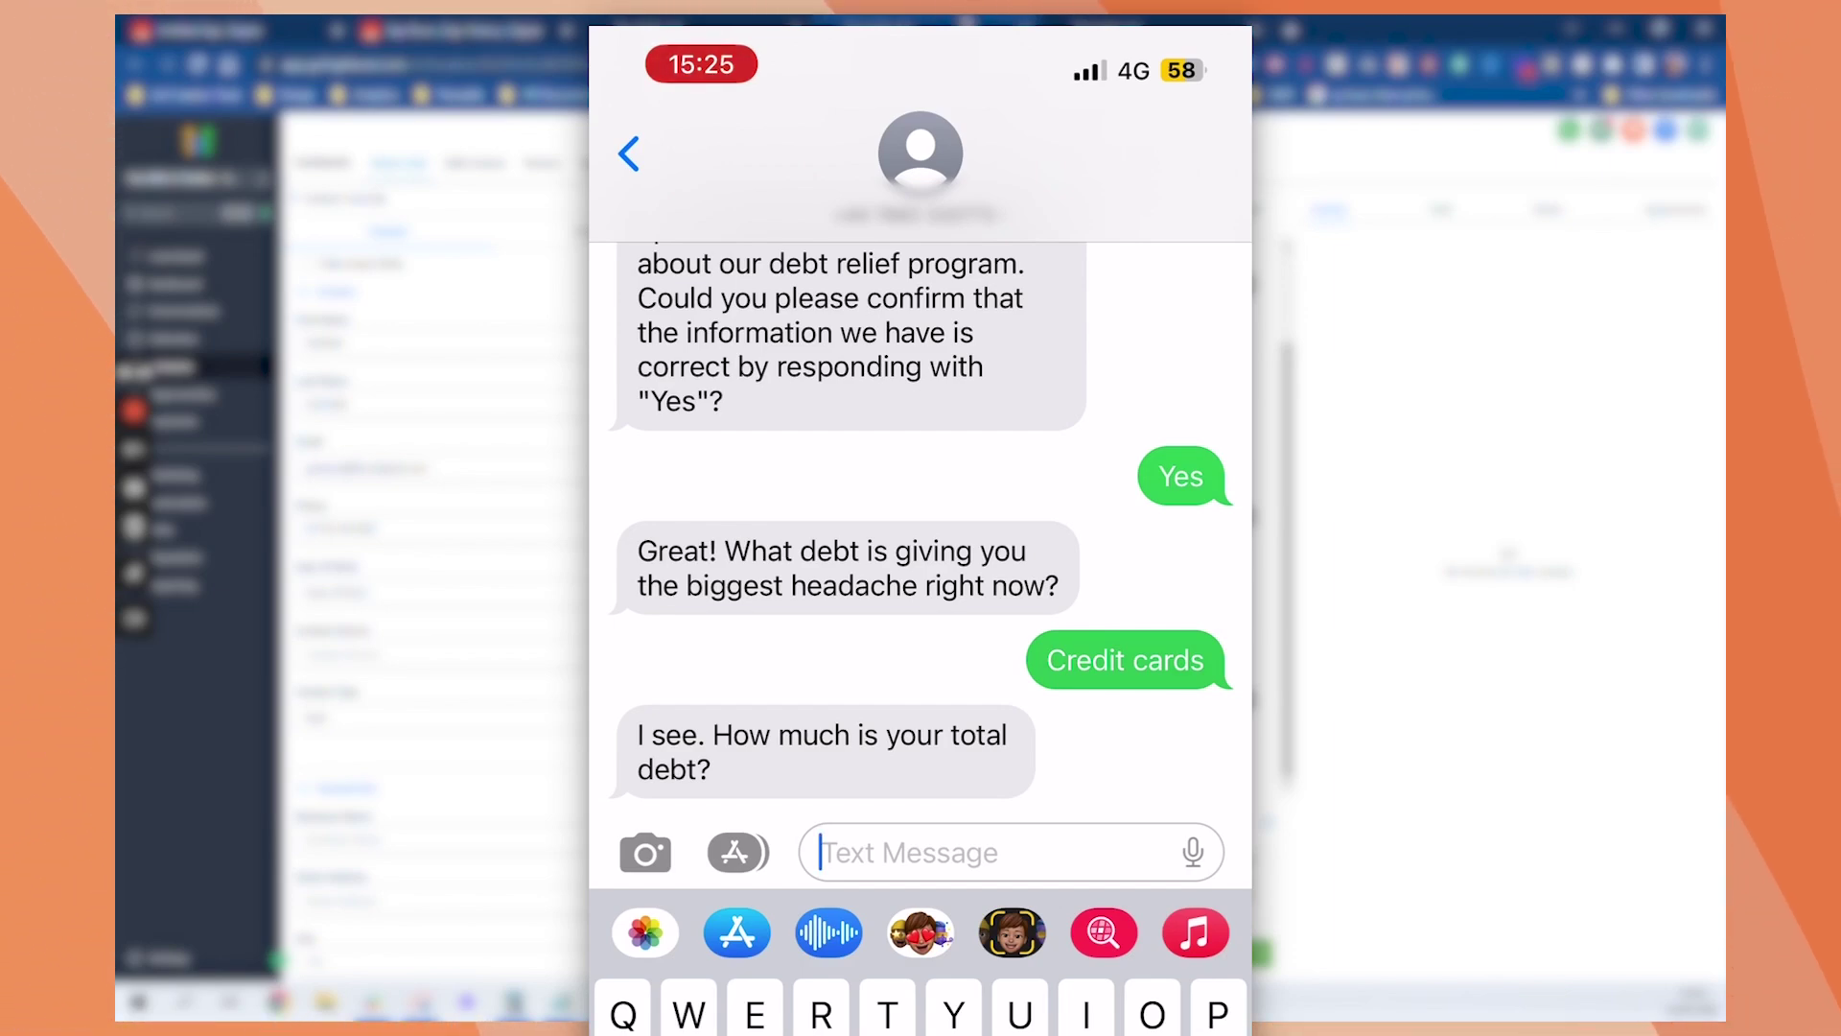
type("Is that my tot")
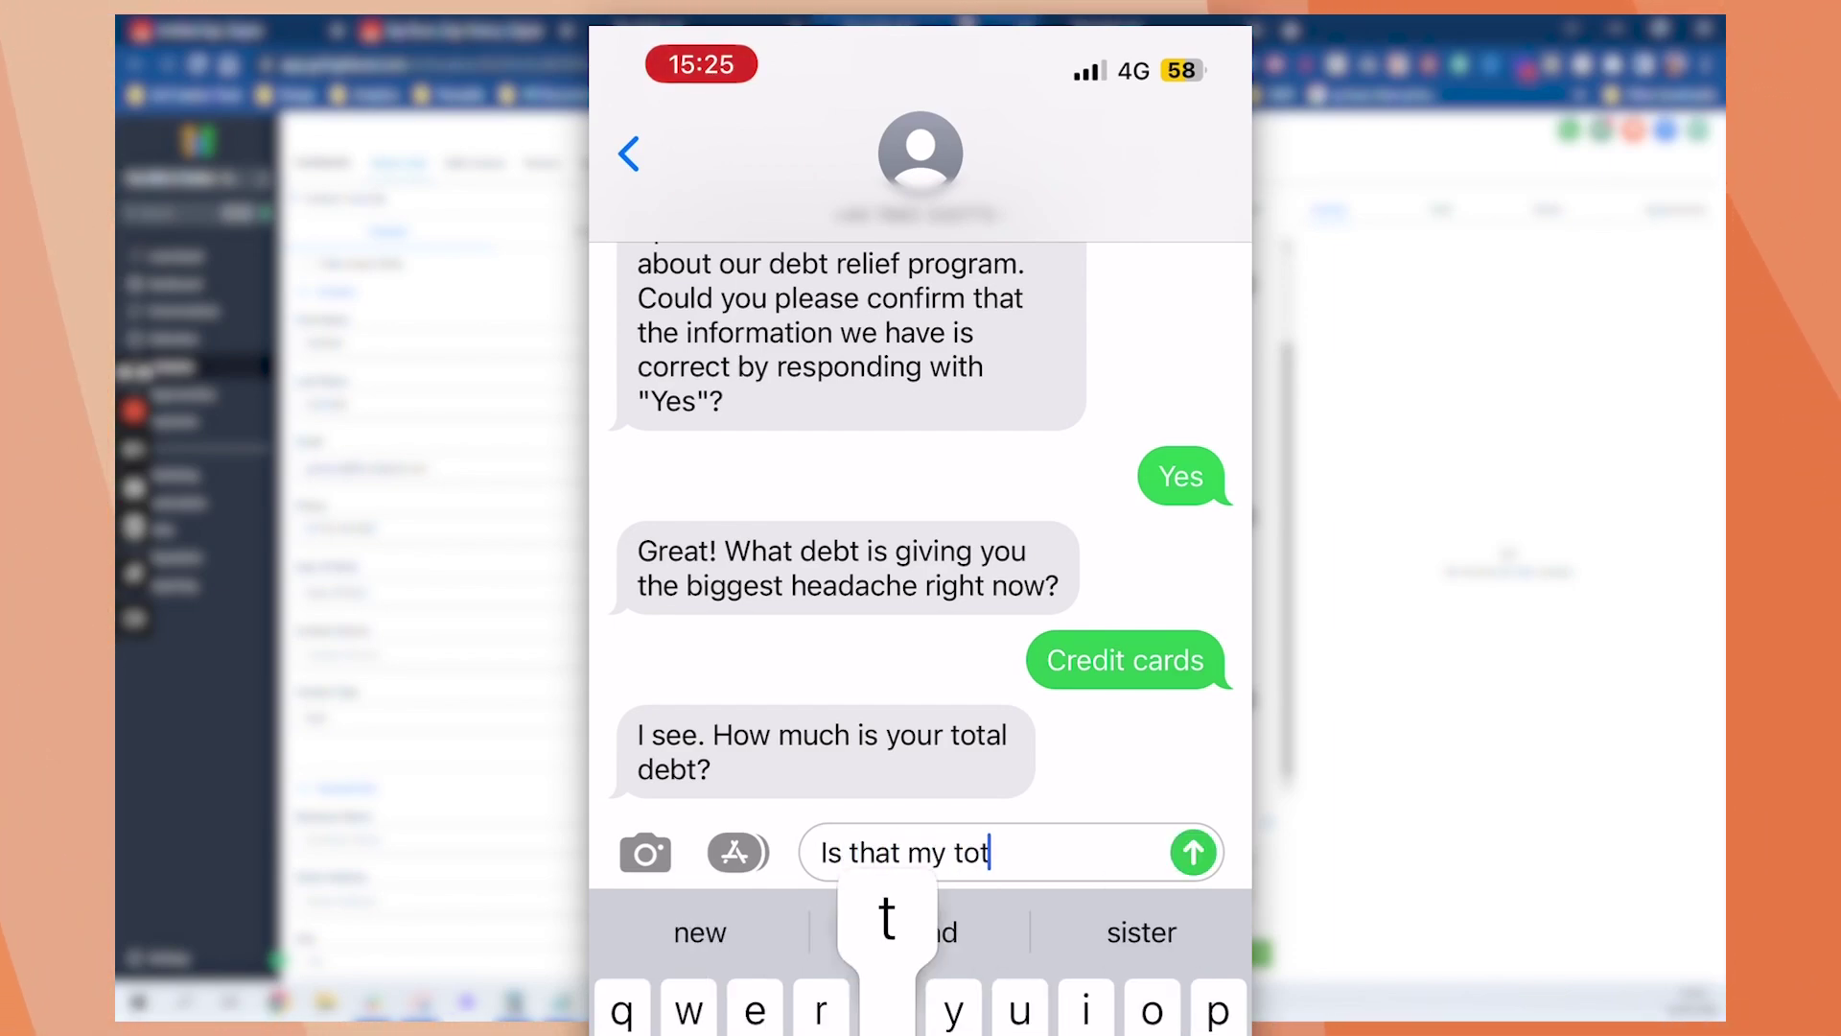
type("al credit ca")
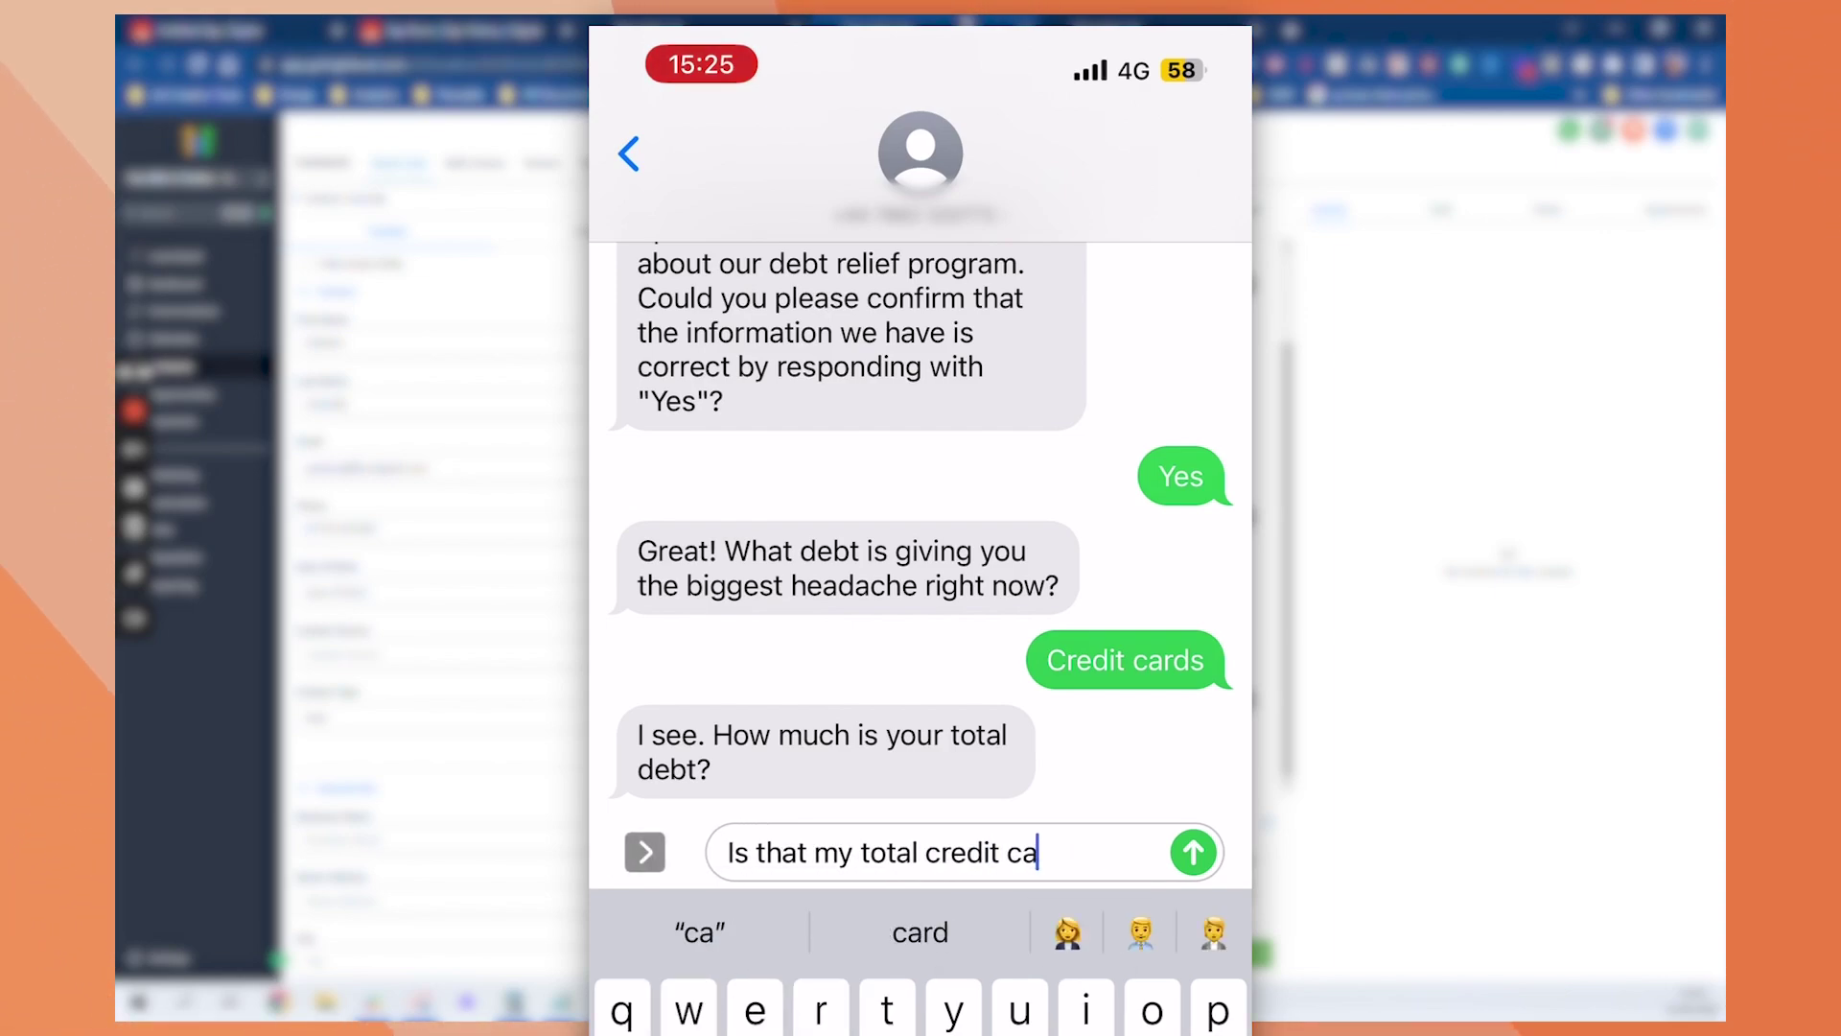
type("rd debt ")
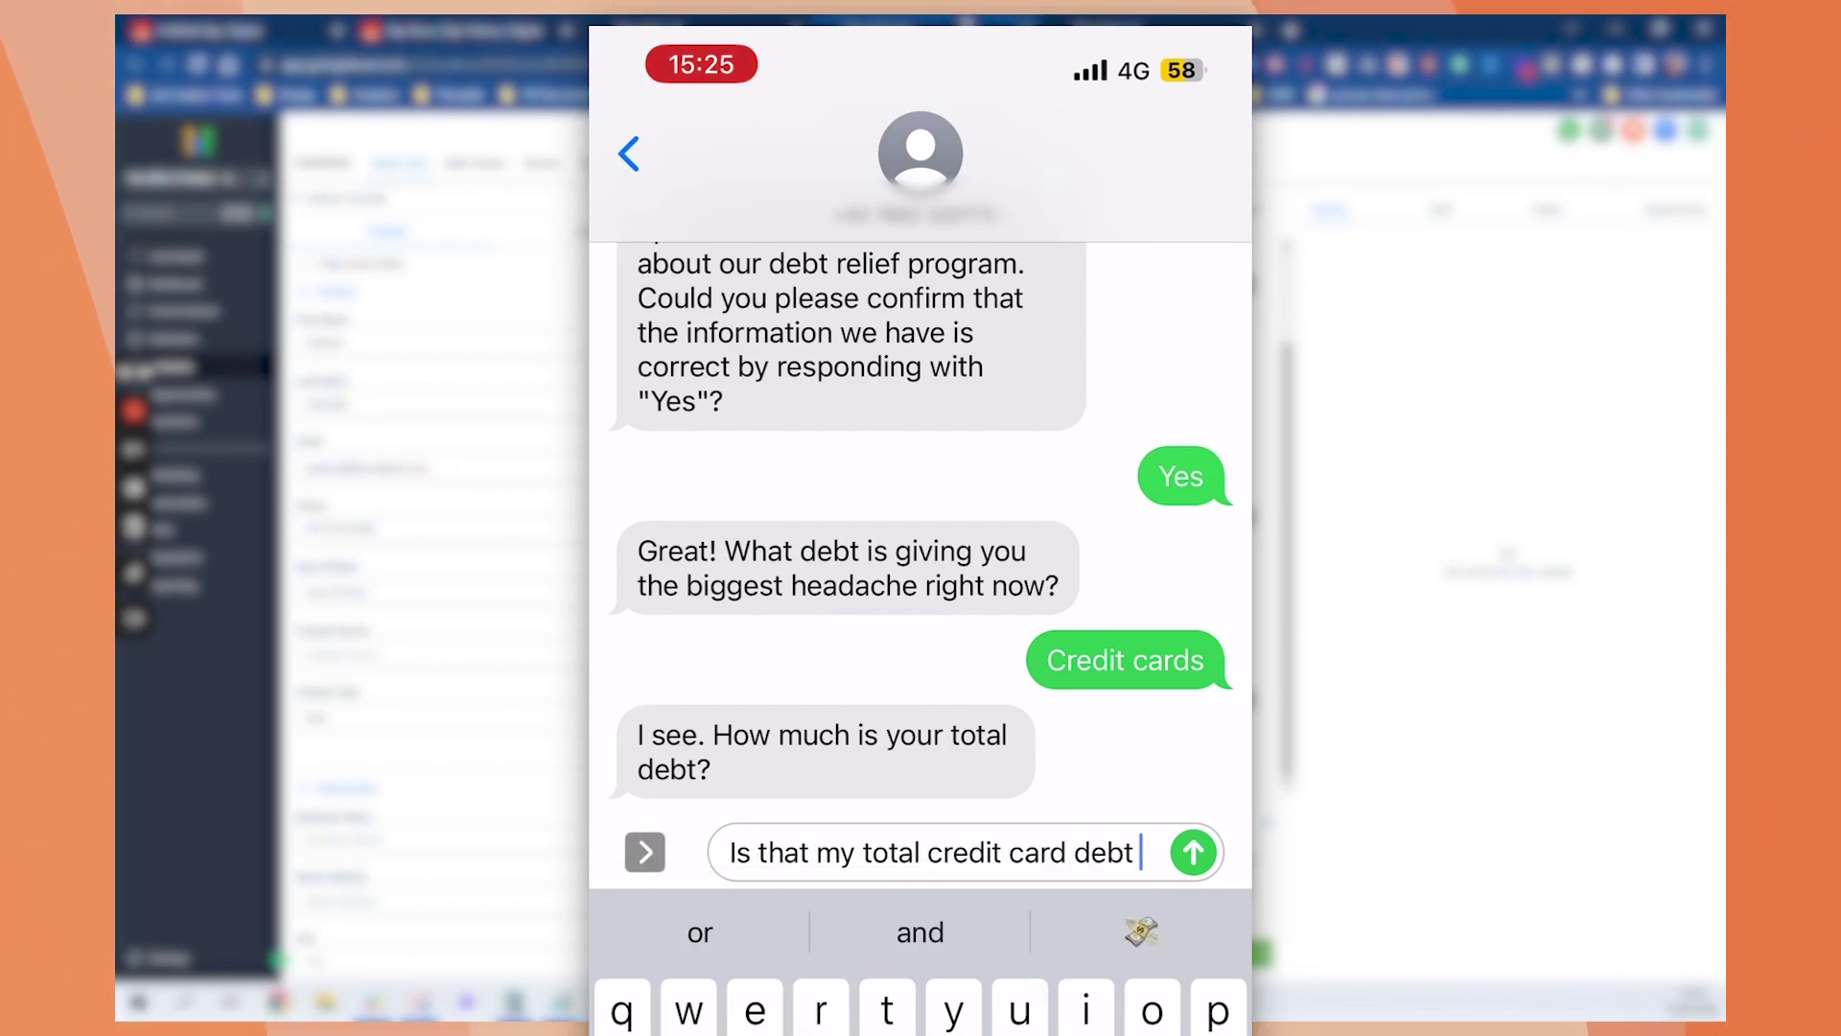
type("or ")
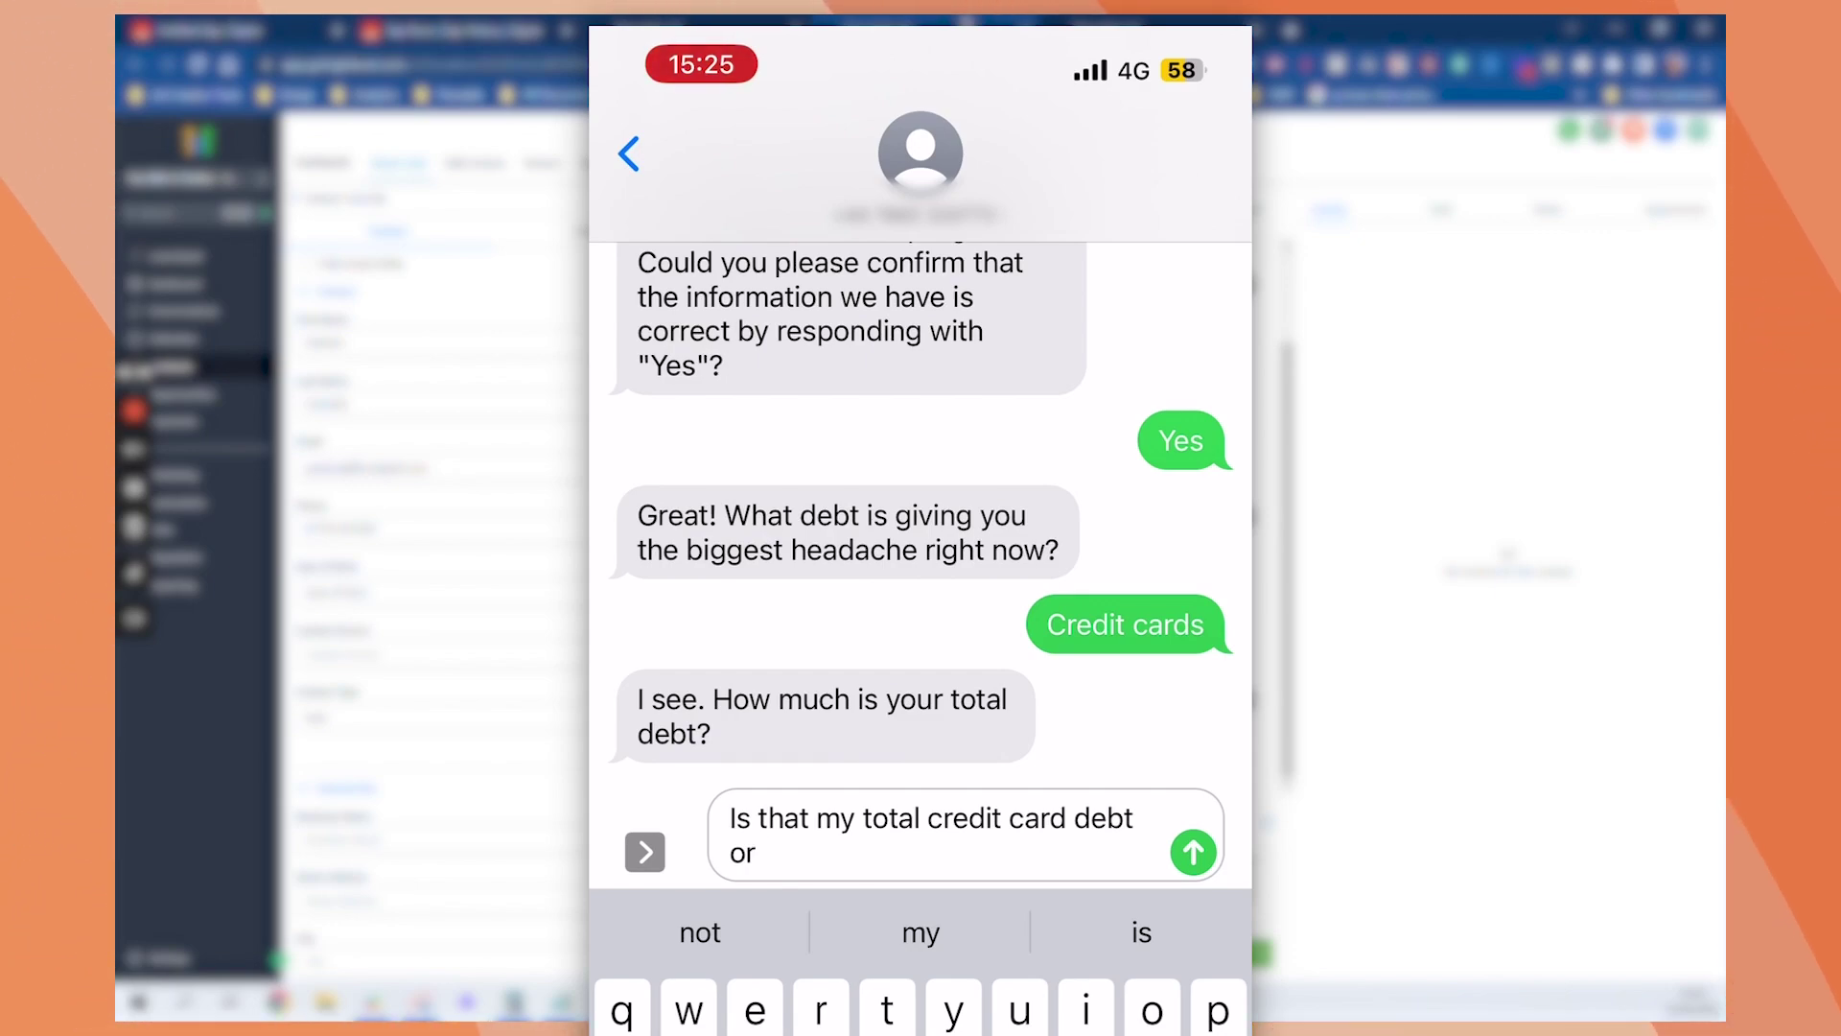
type("total")
key("Return")
type("Over")
key("BackSpace")
key("BackSpace")
key("BackSpace")
key("BackSpace")
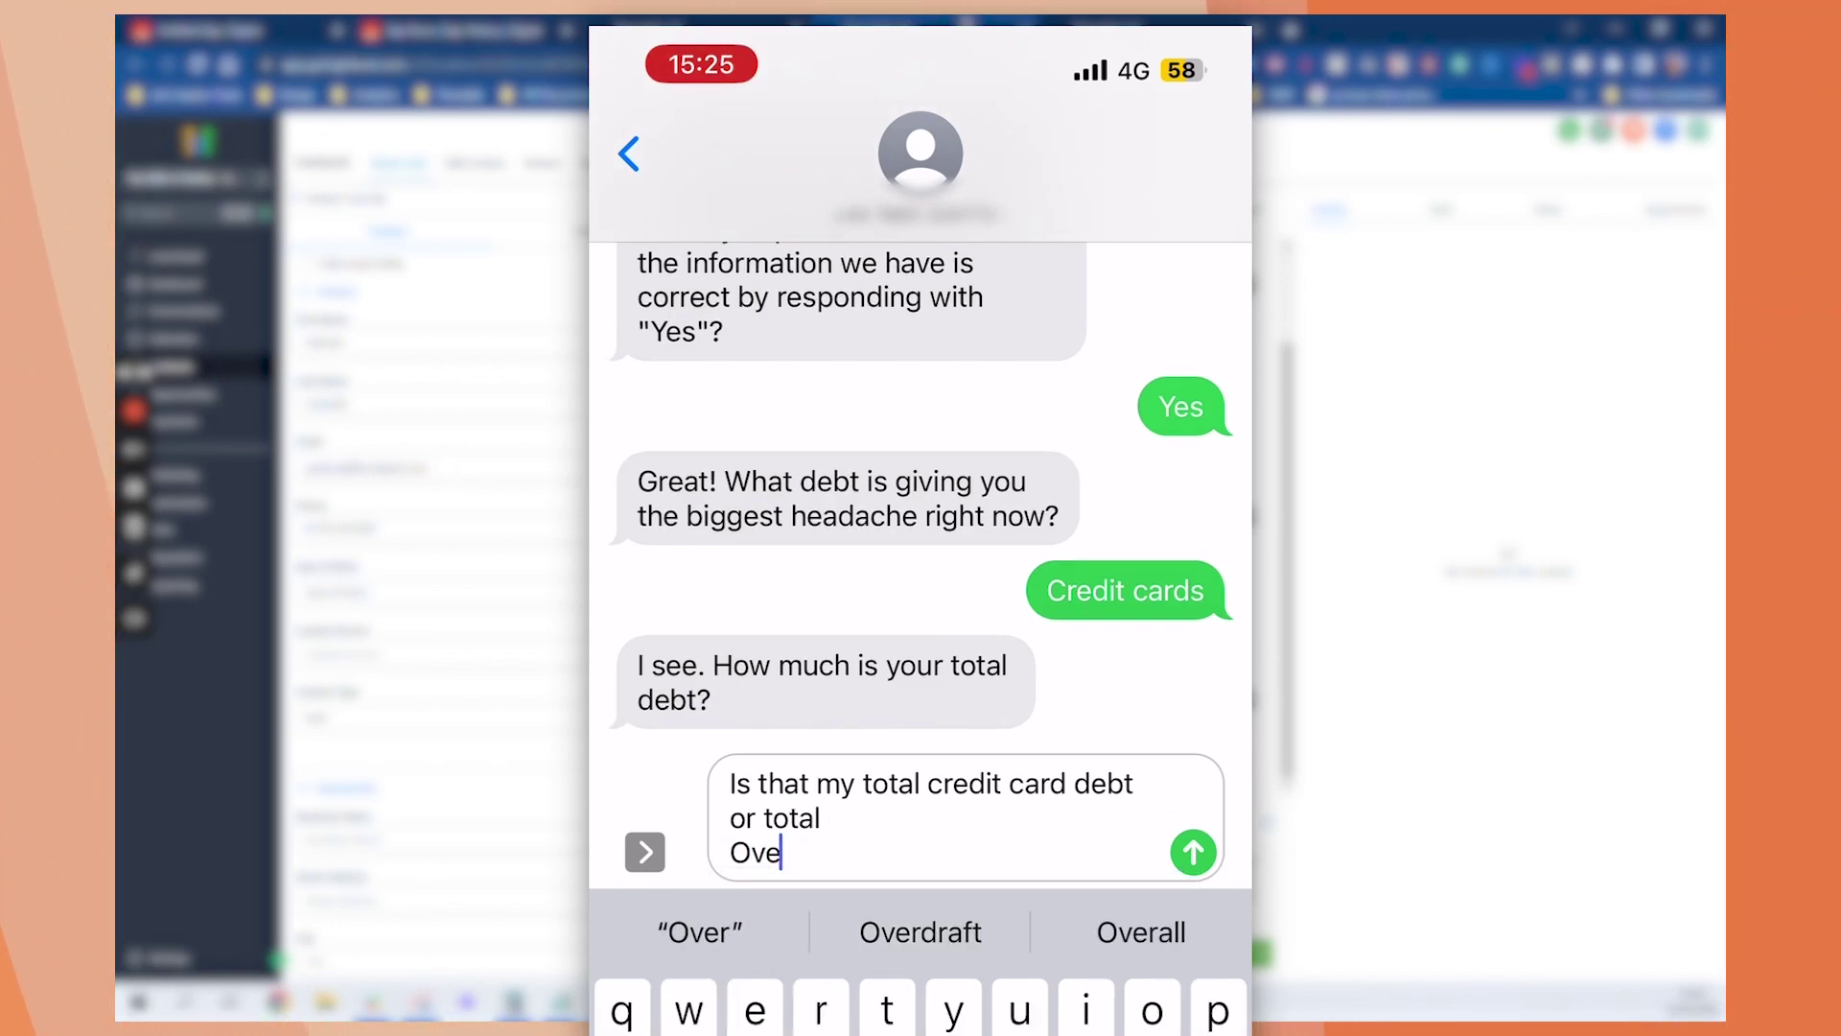
key("BackSpace")
type("over")
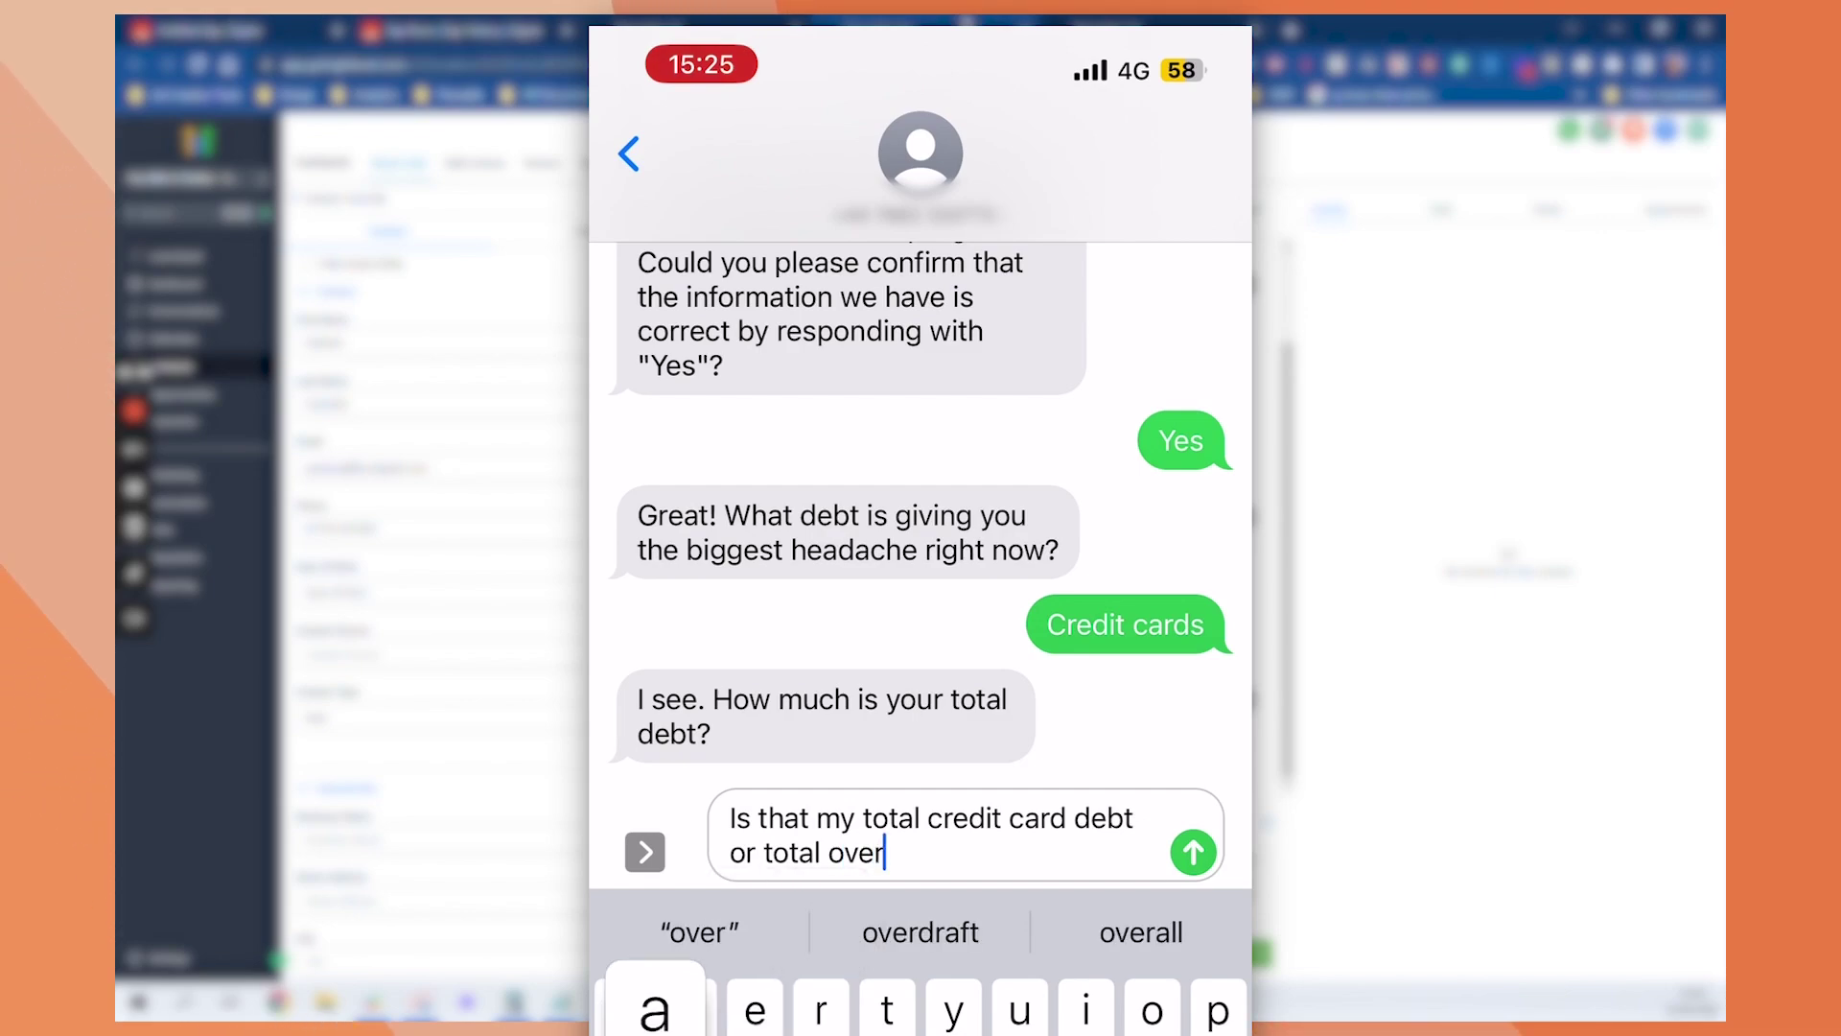
type("all debt ")
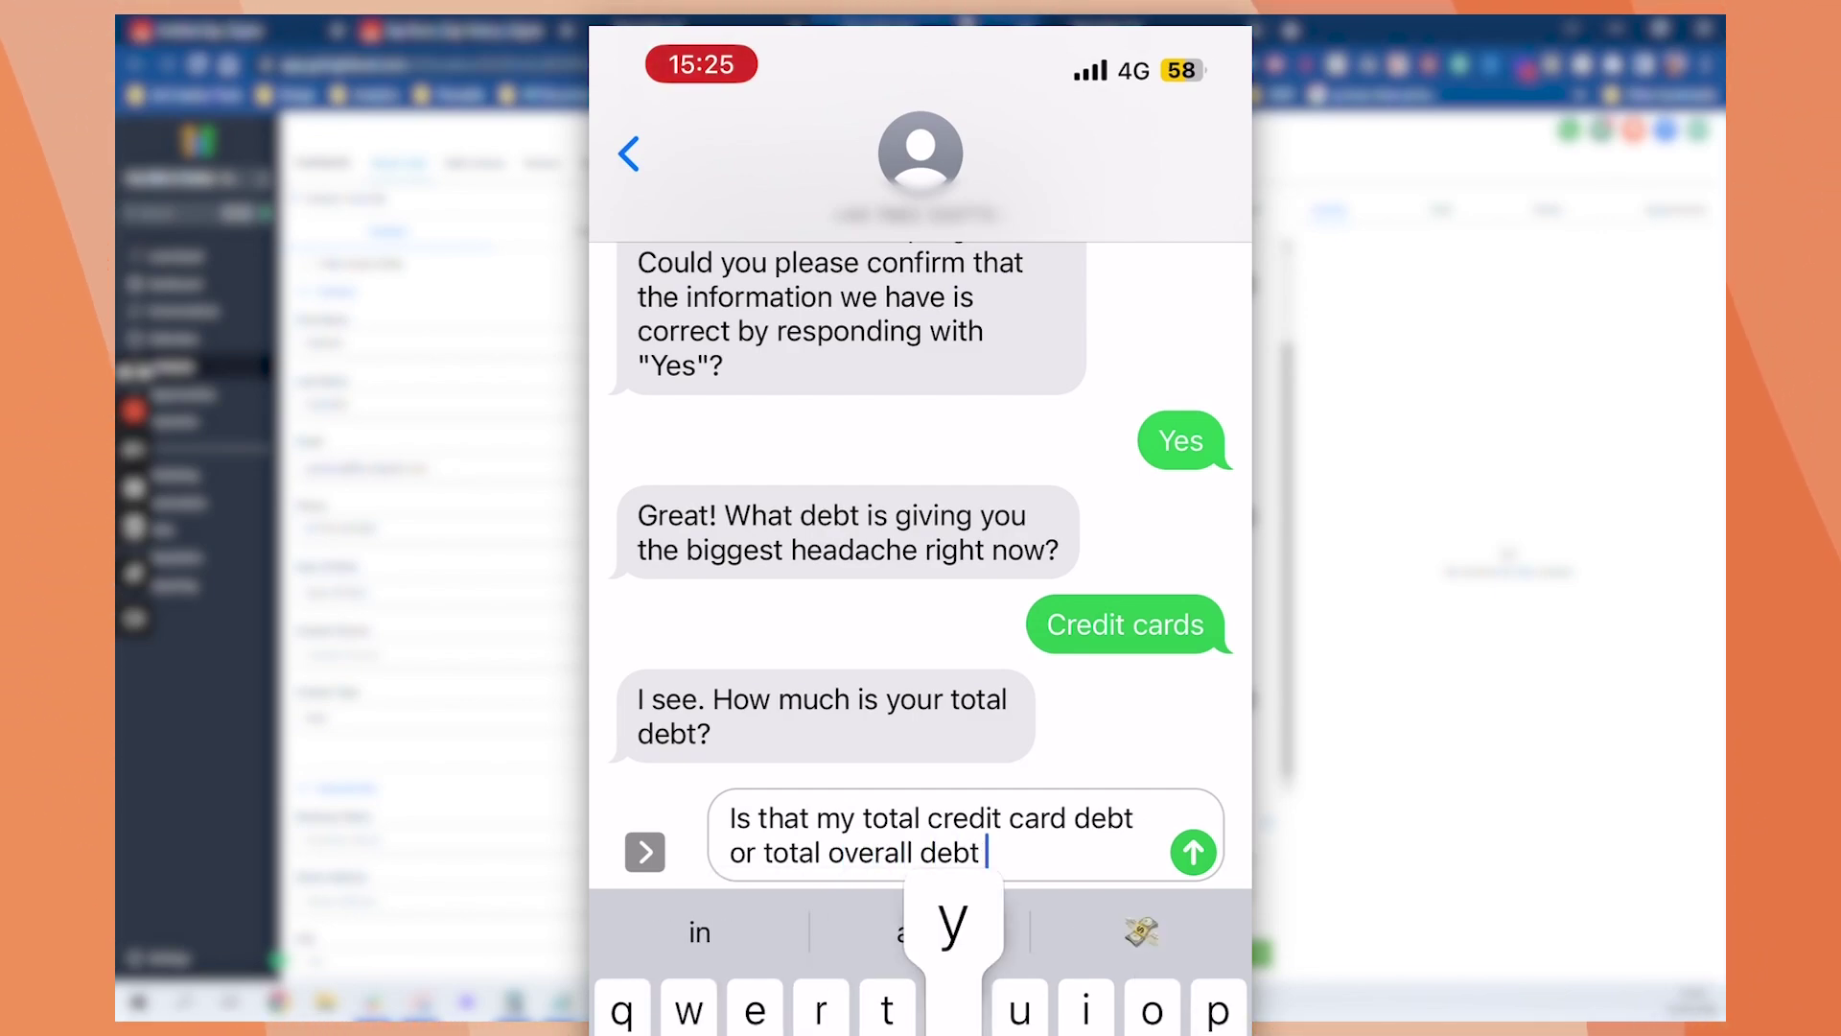
type("you are asking for?")
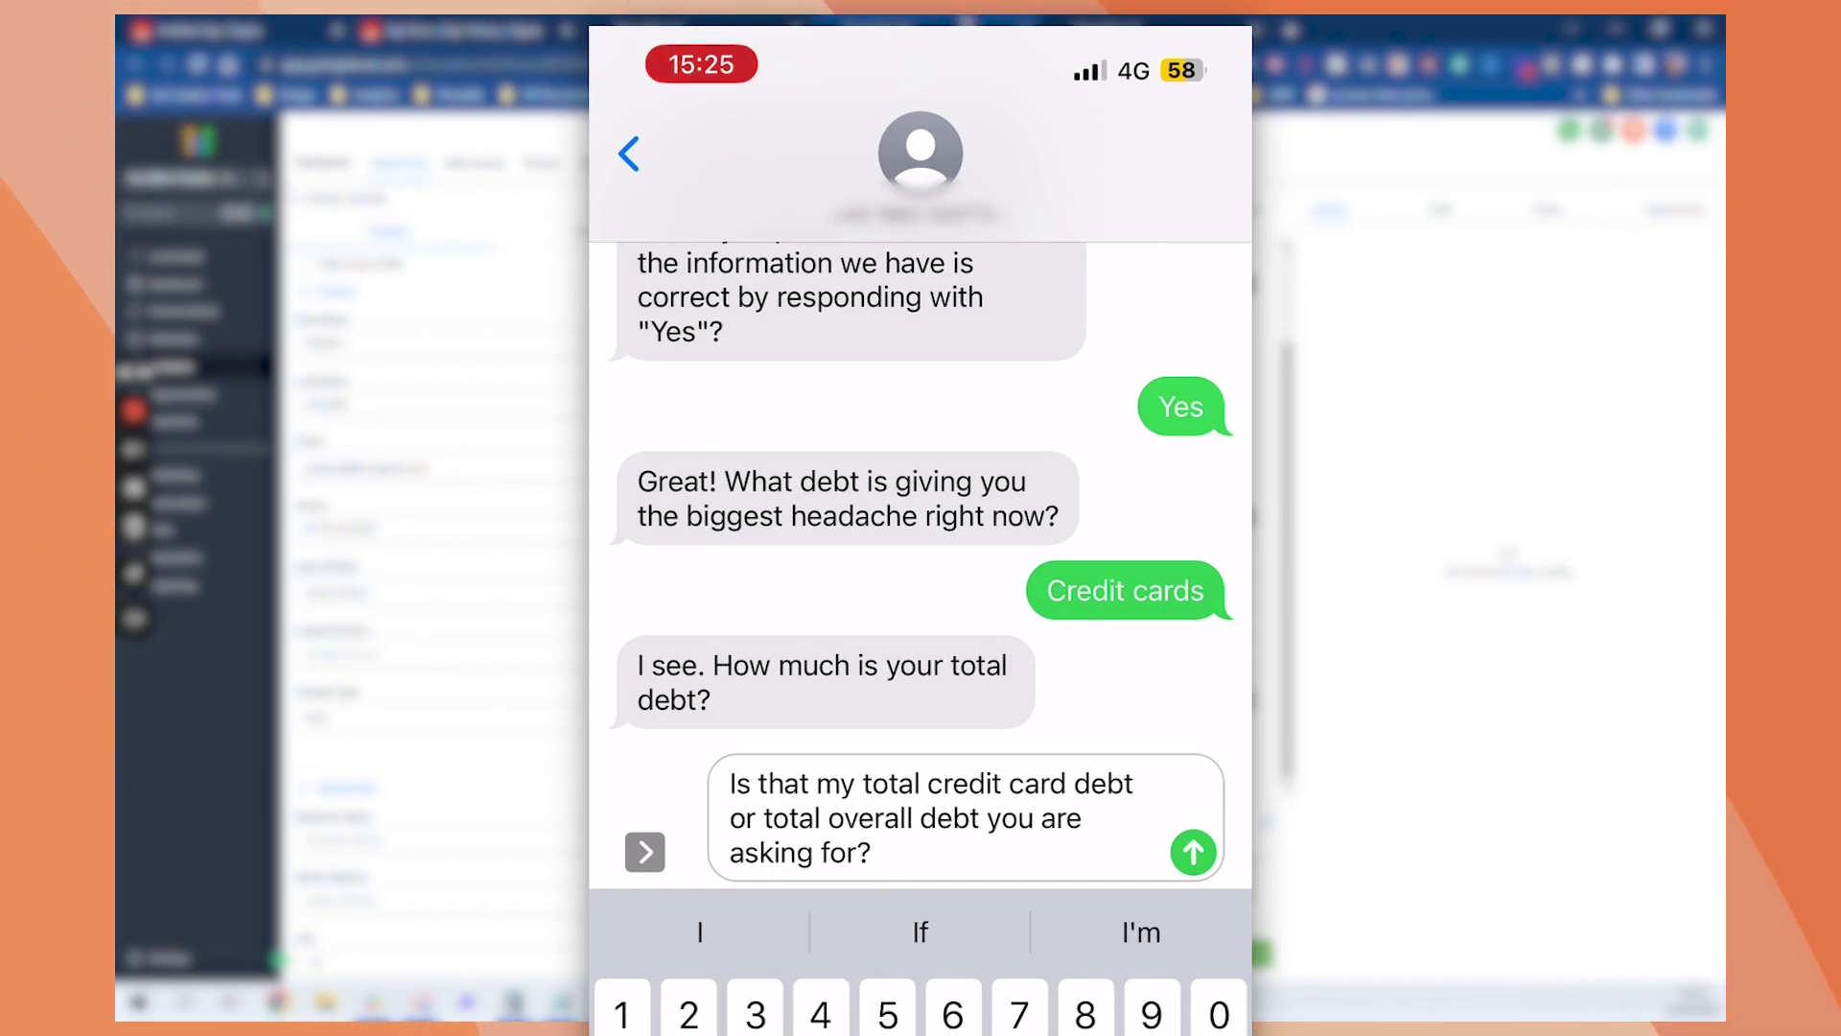
Send the clarifying question, then answer that the total debt is £10,000
left_click(1193, 852)
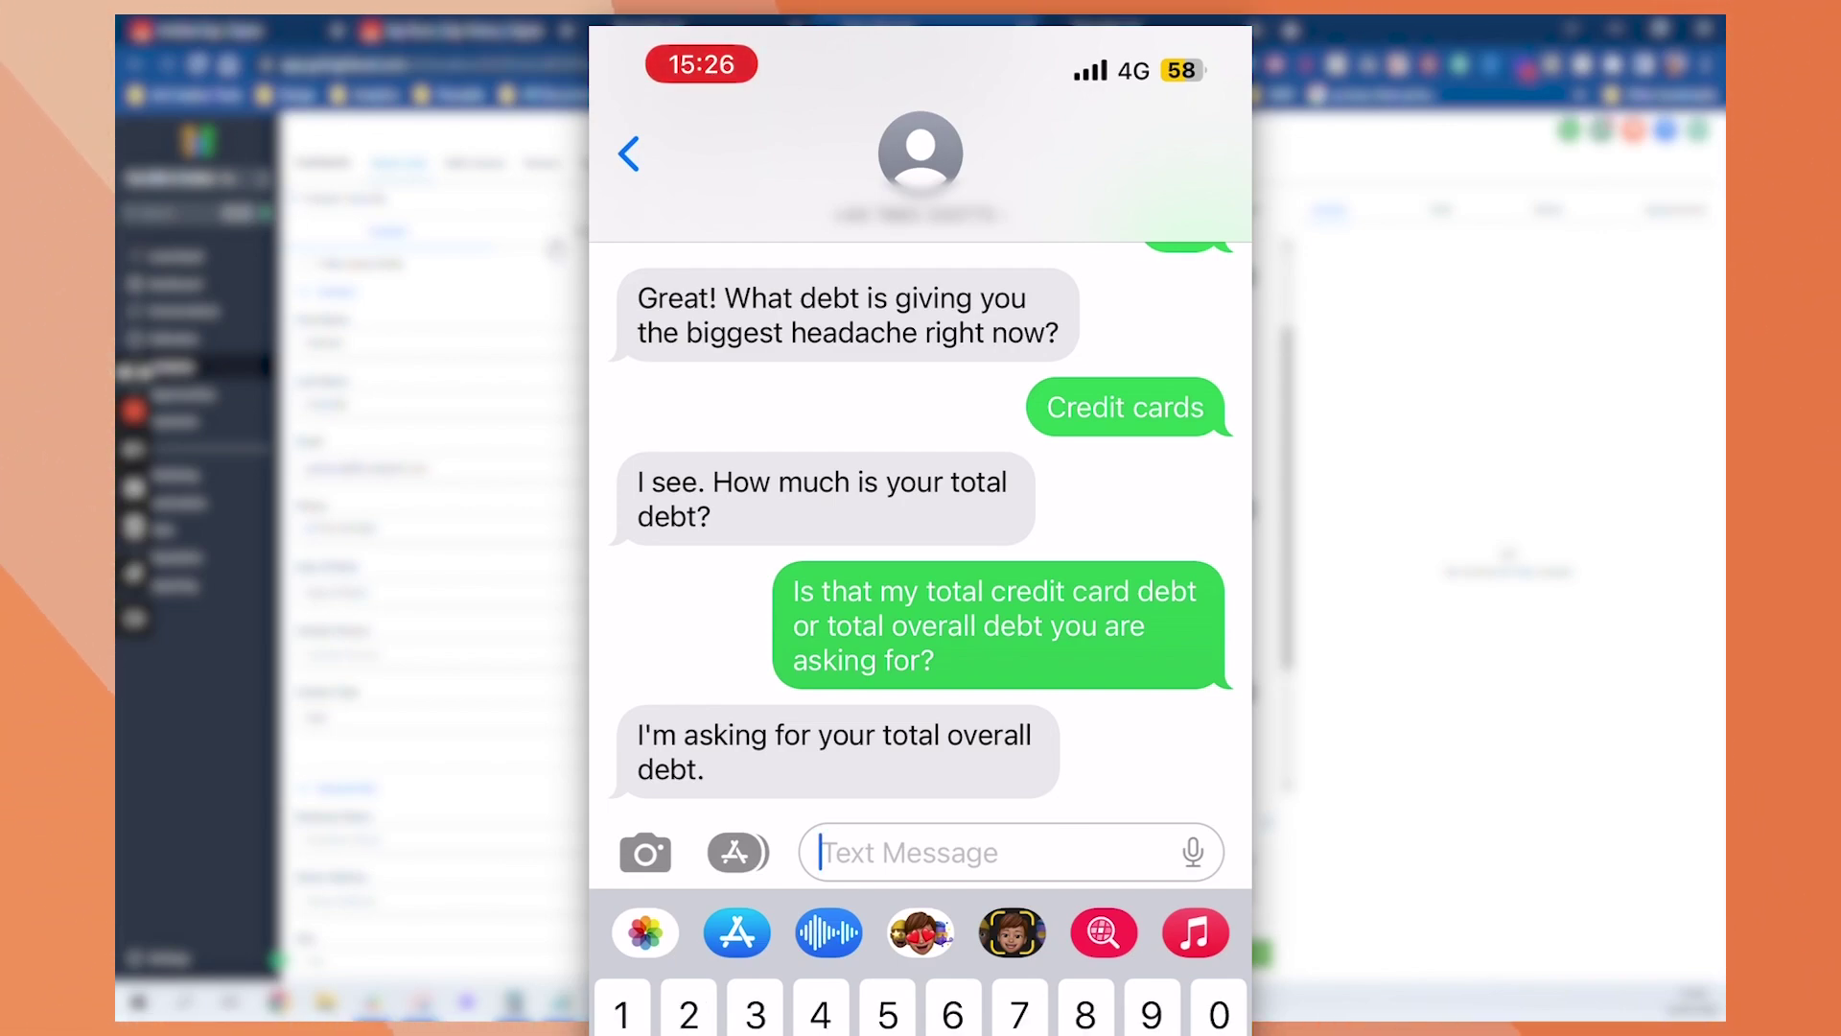
type("£10")
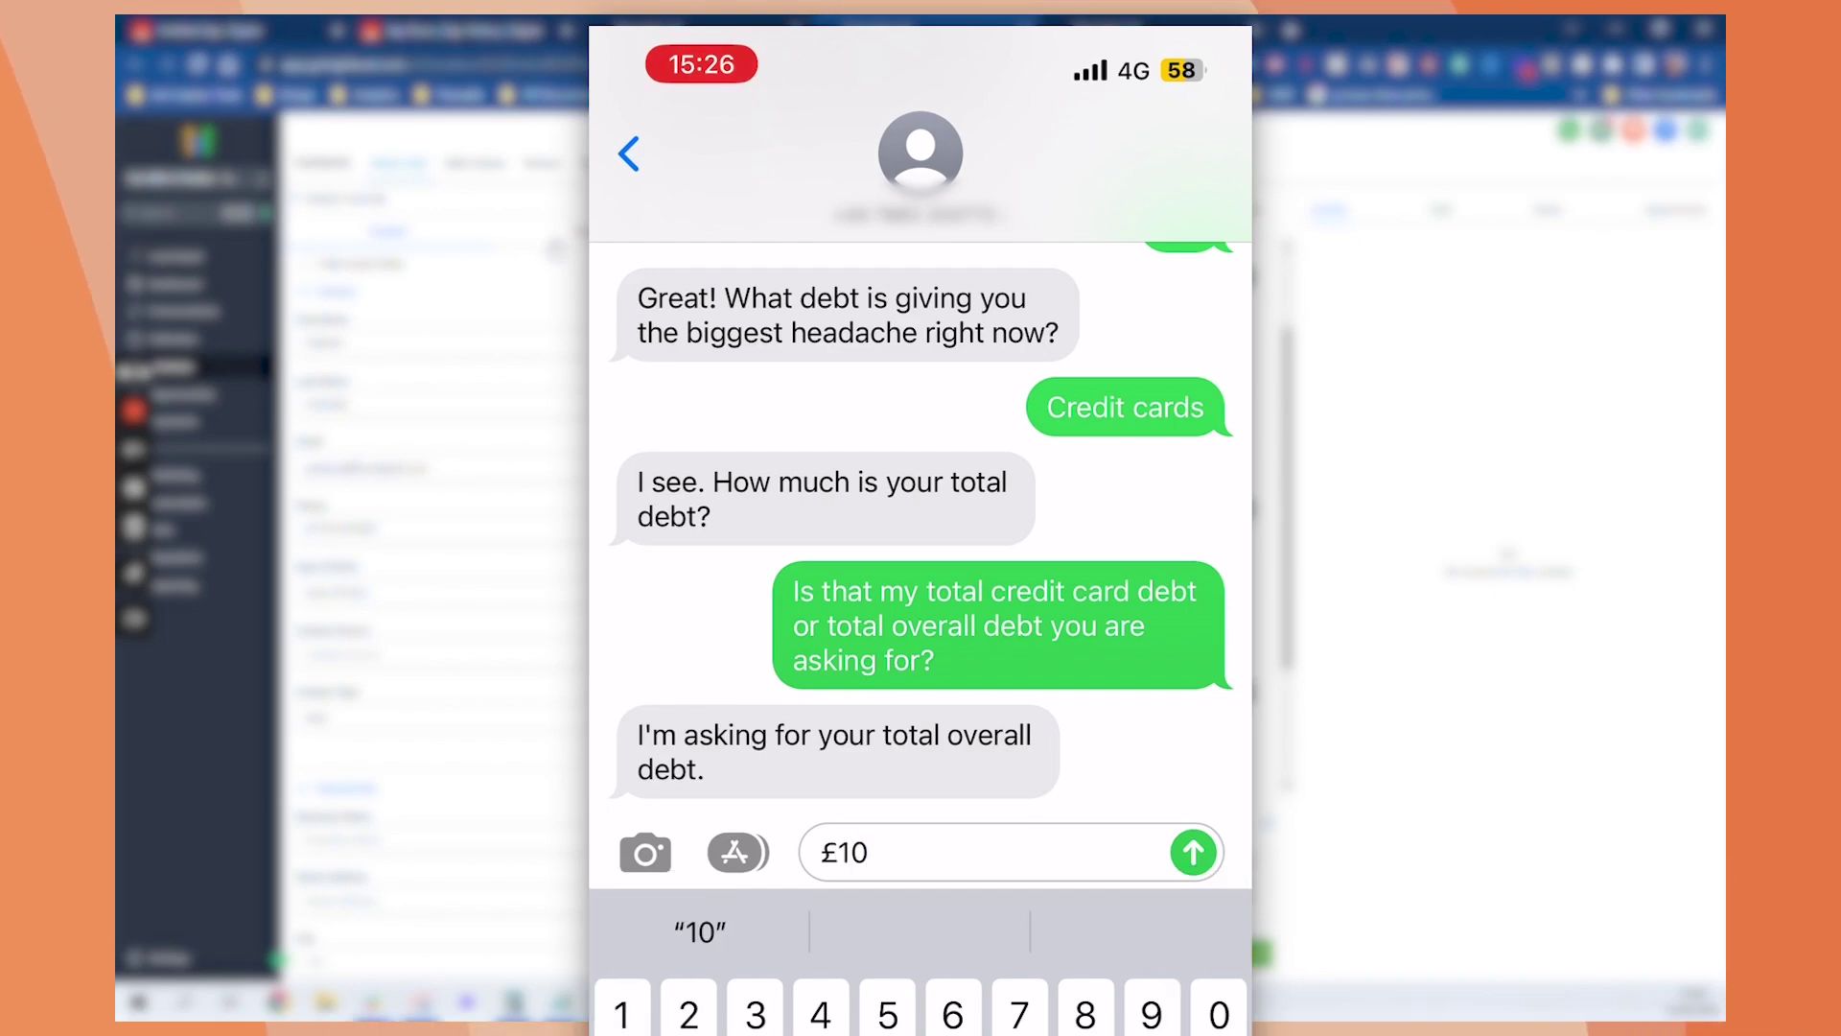
type(",000")
left_click(1193, 851)
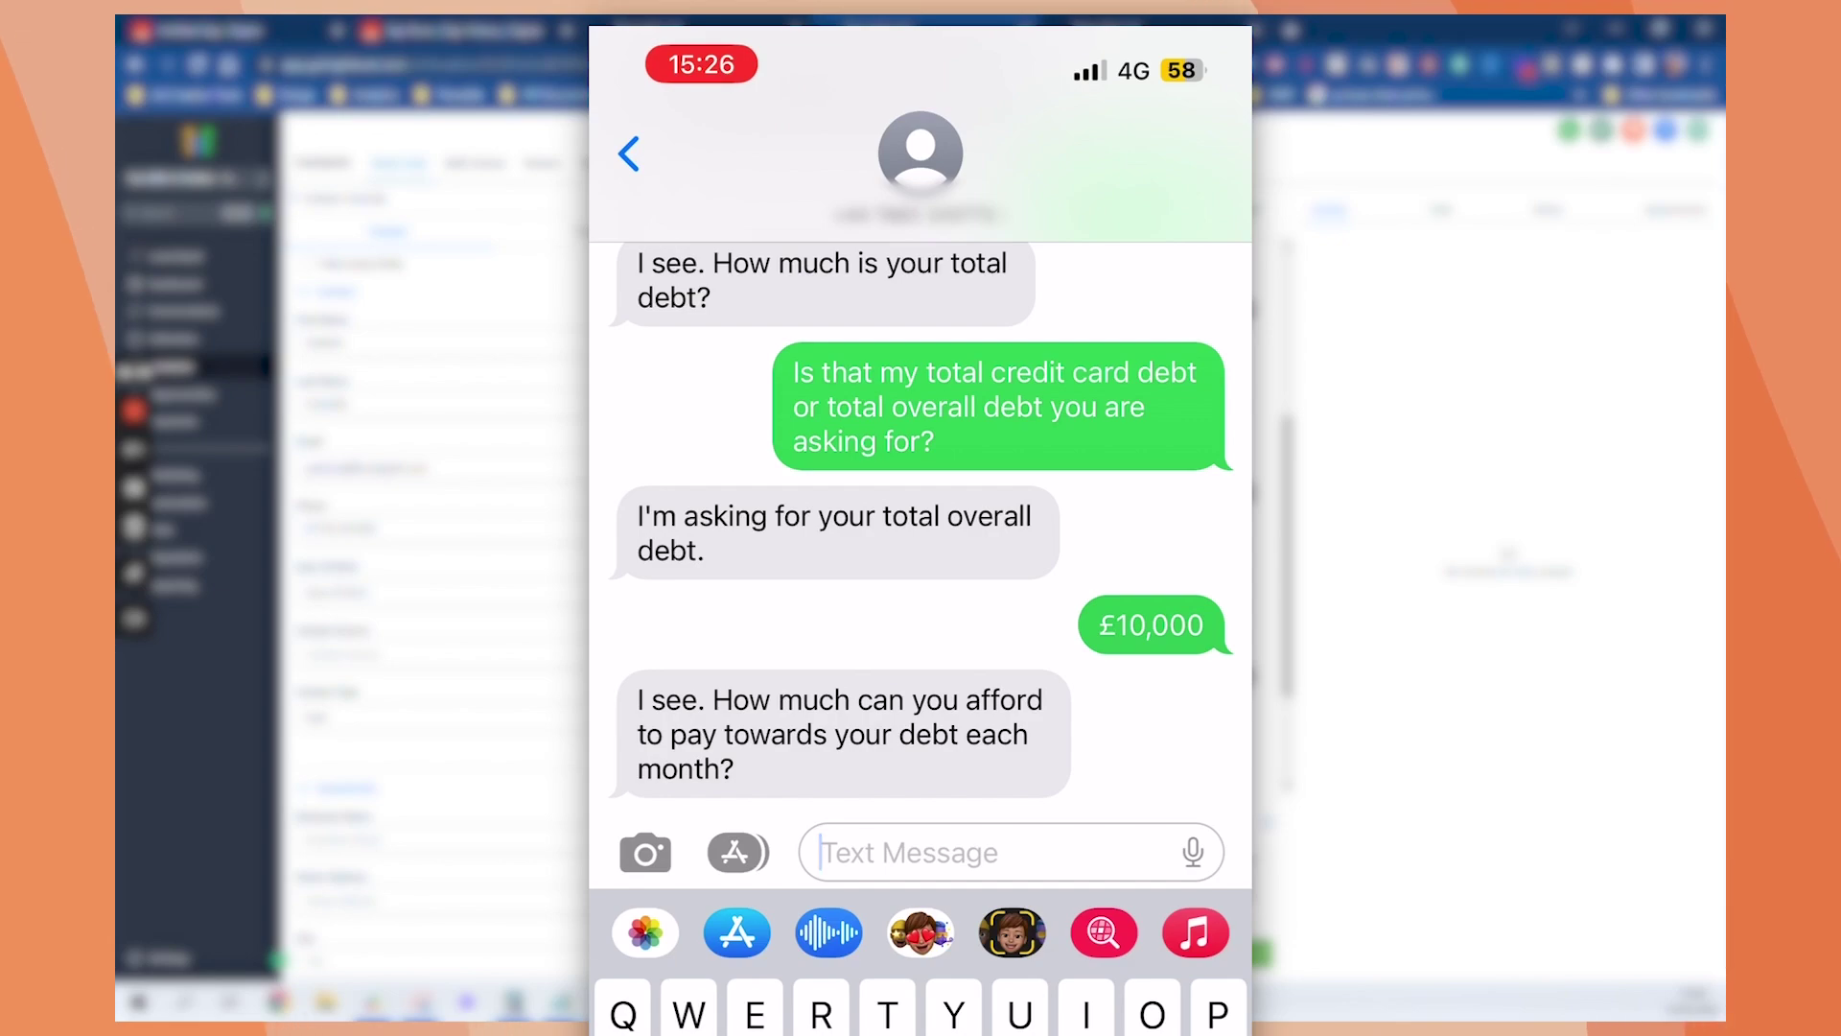
Reply 'Not a lot, probably around £50? Is that ok?' for the monthly payment
type("£")
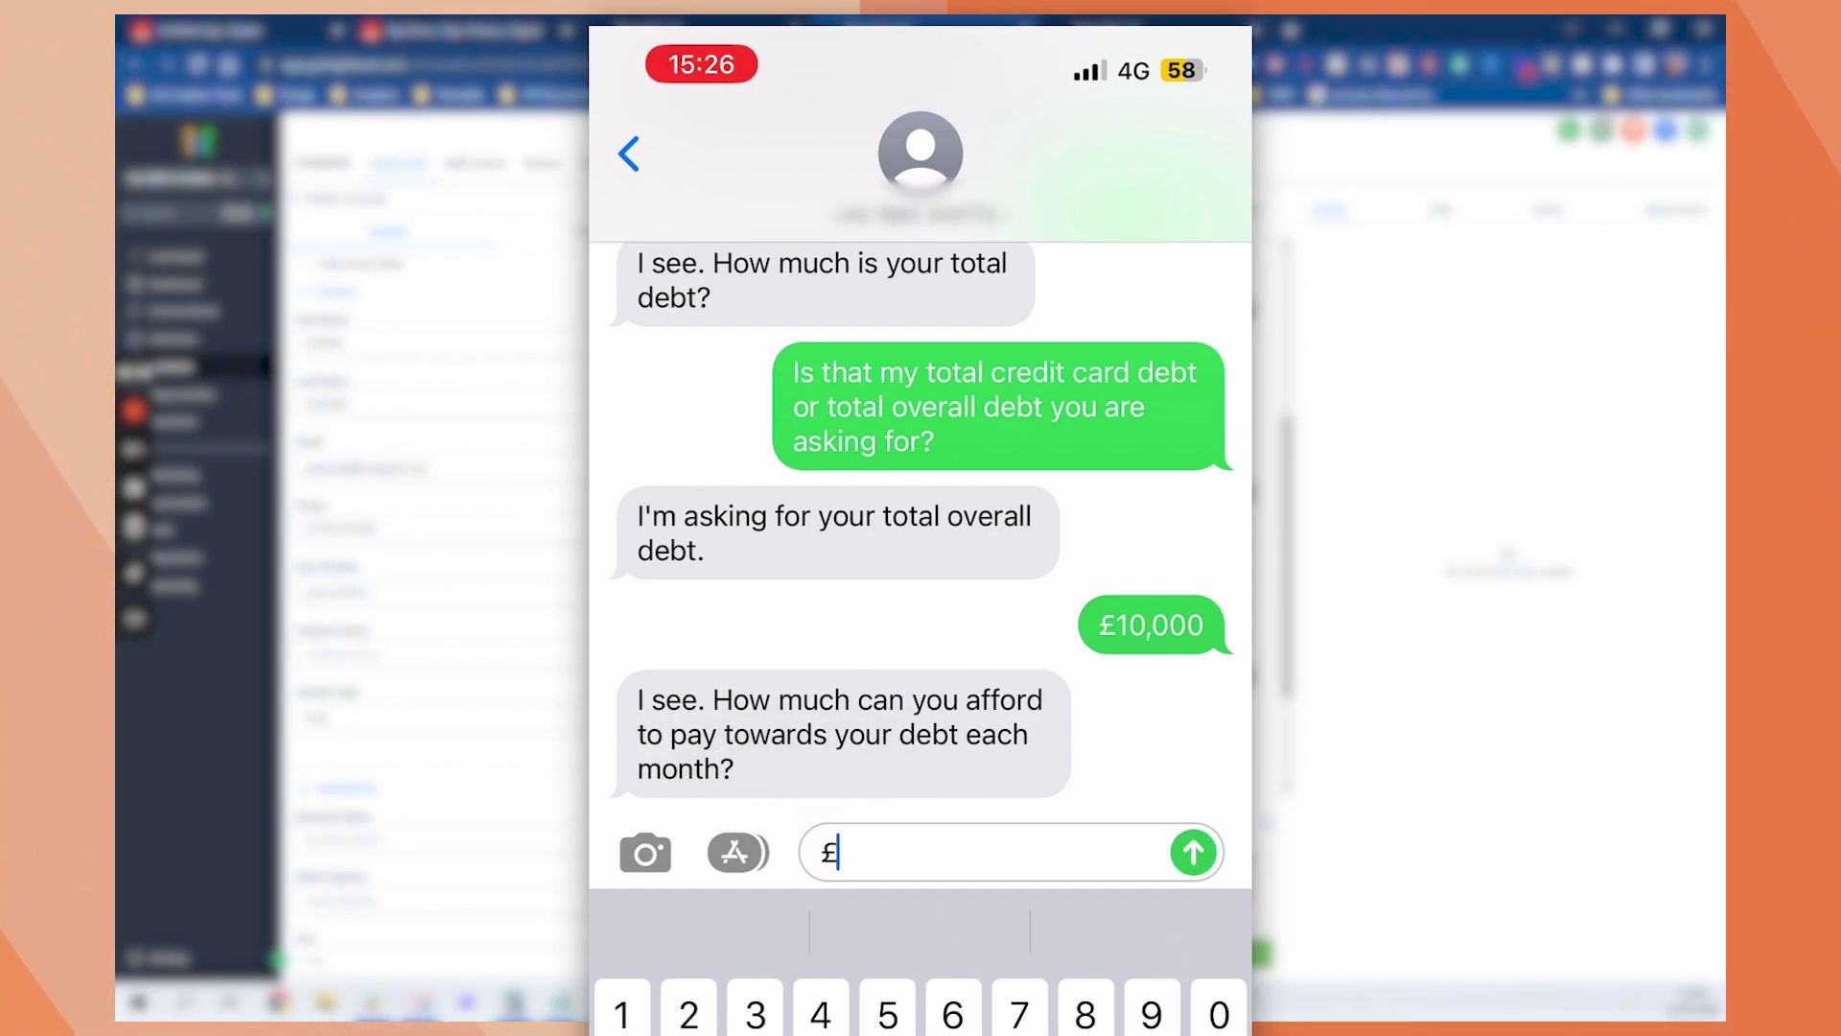
key("BackSpace")
type("Not")
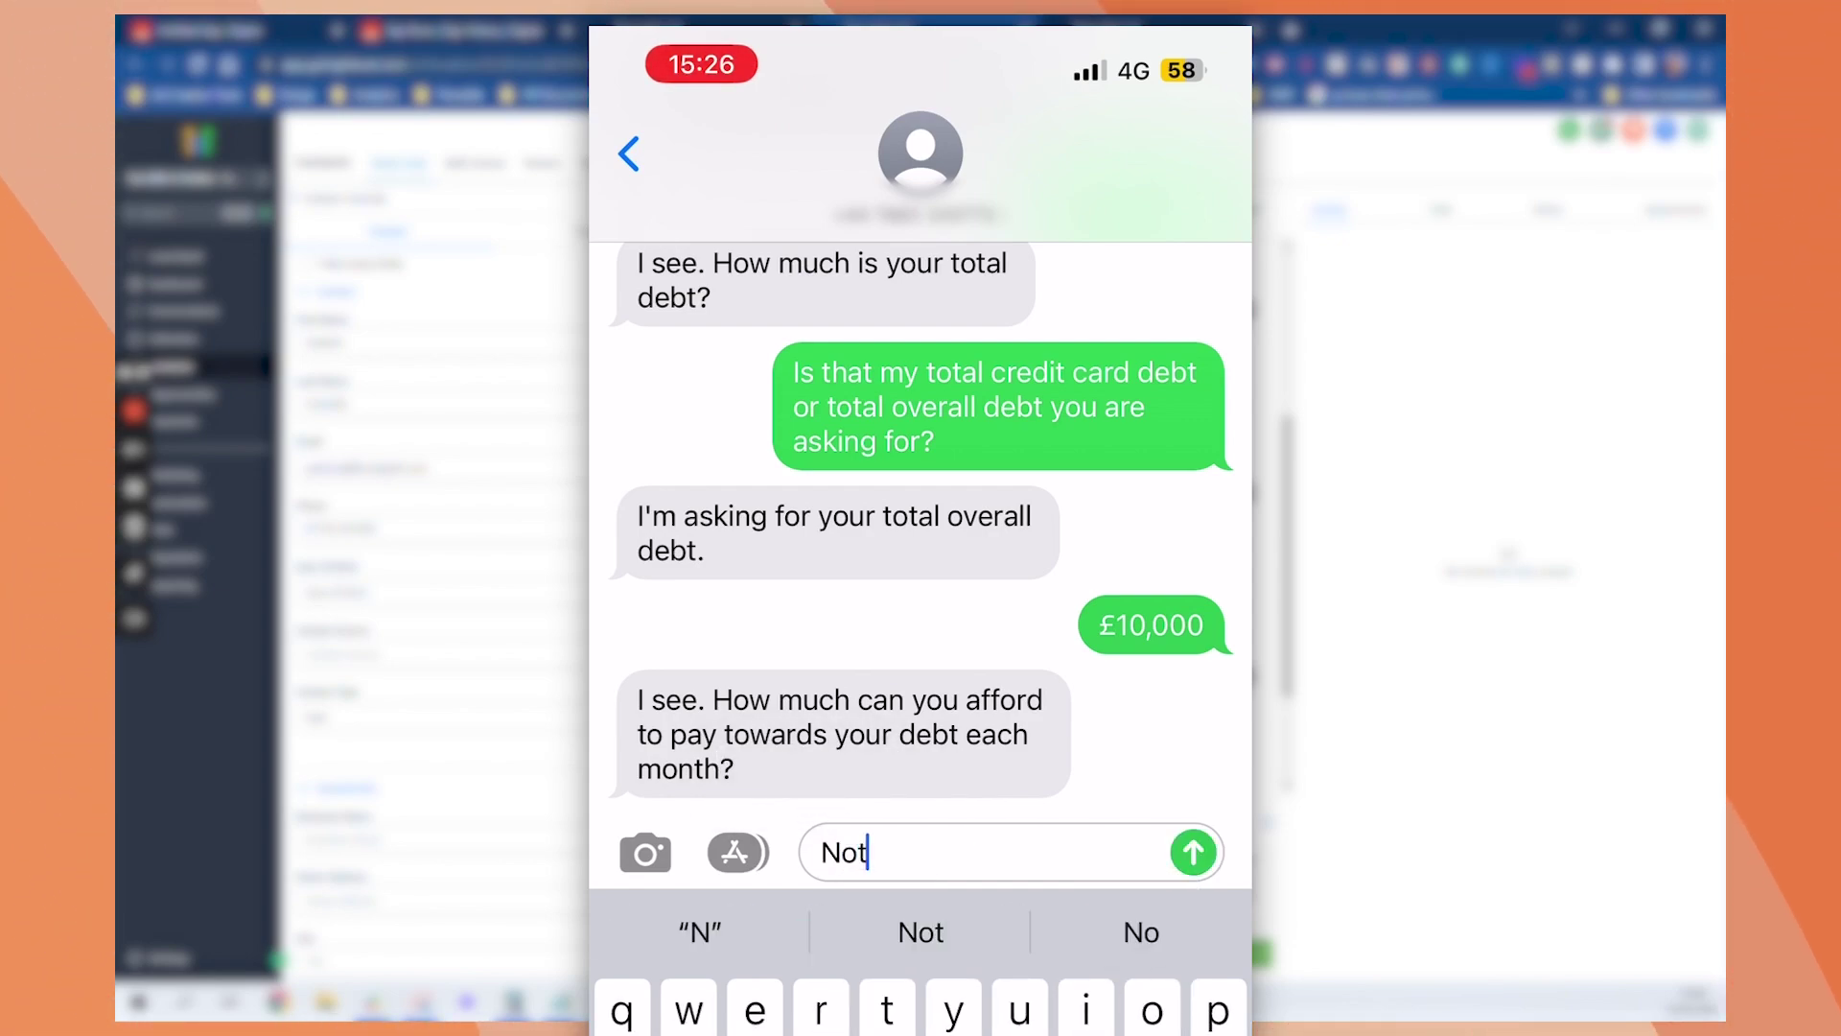
type(" a lot, probably arlu")
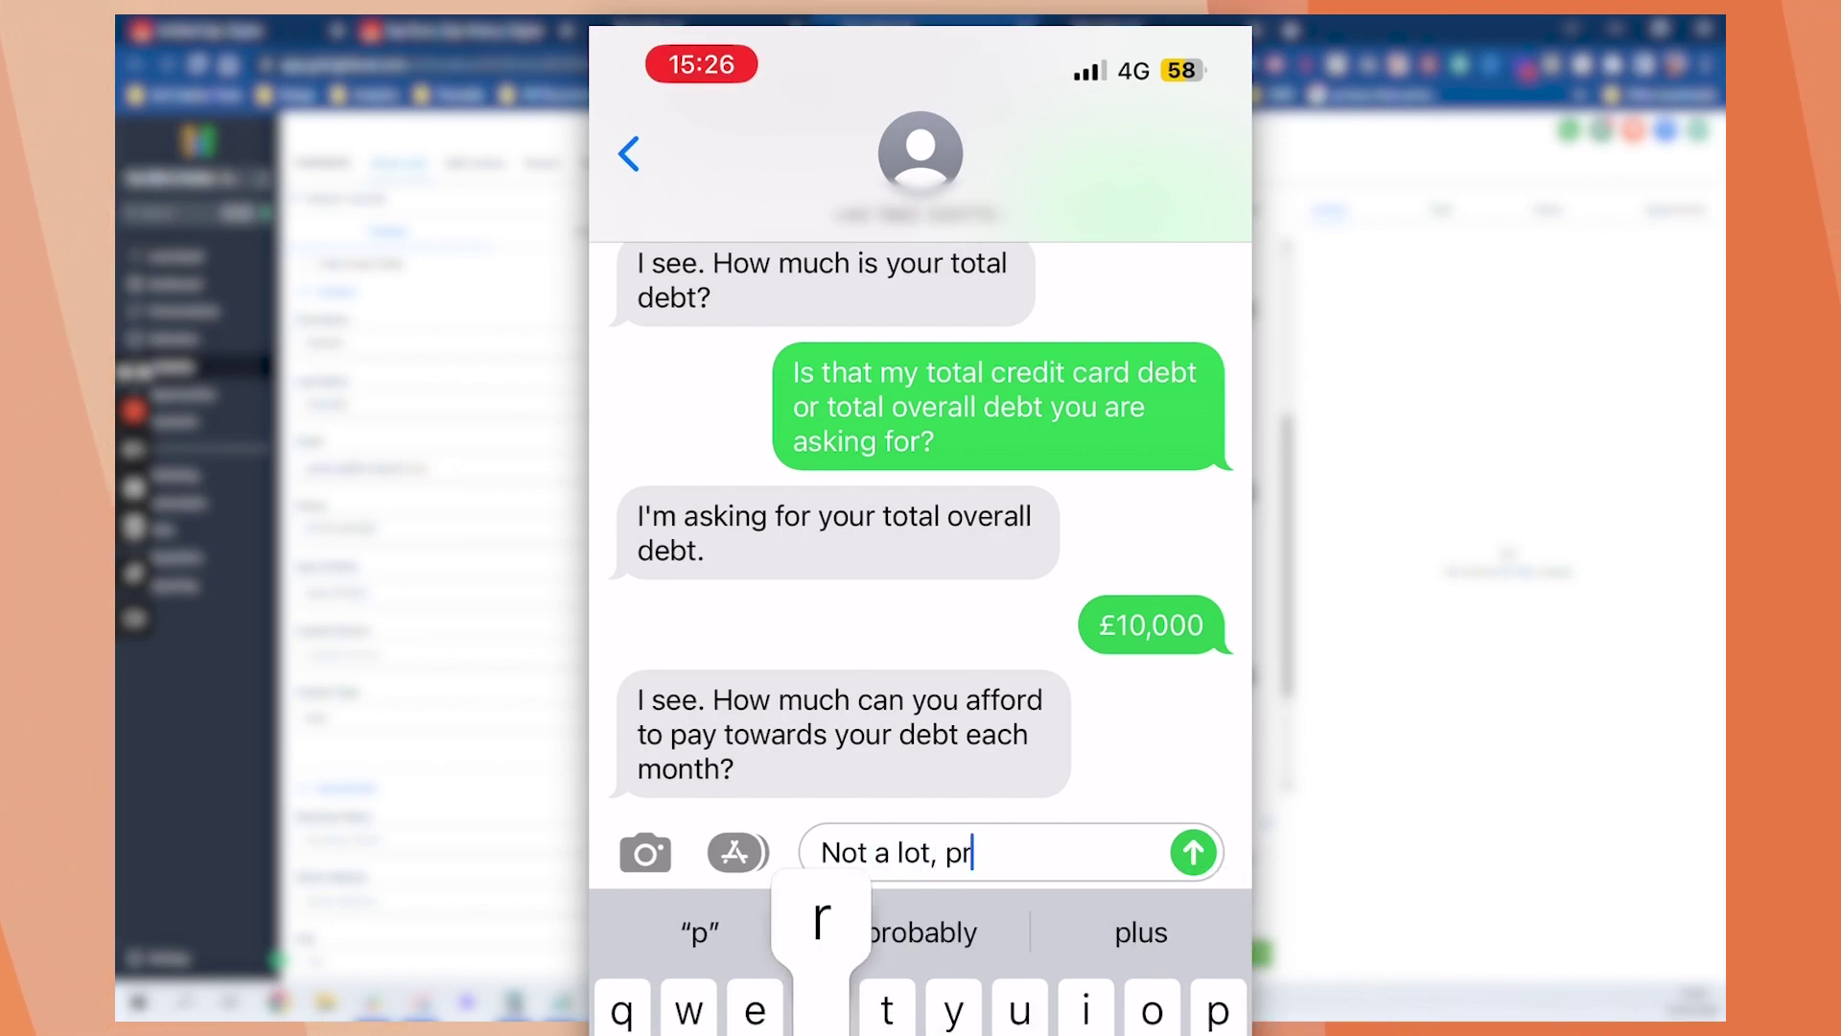
left_click(1140, 932)
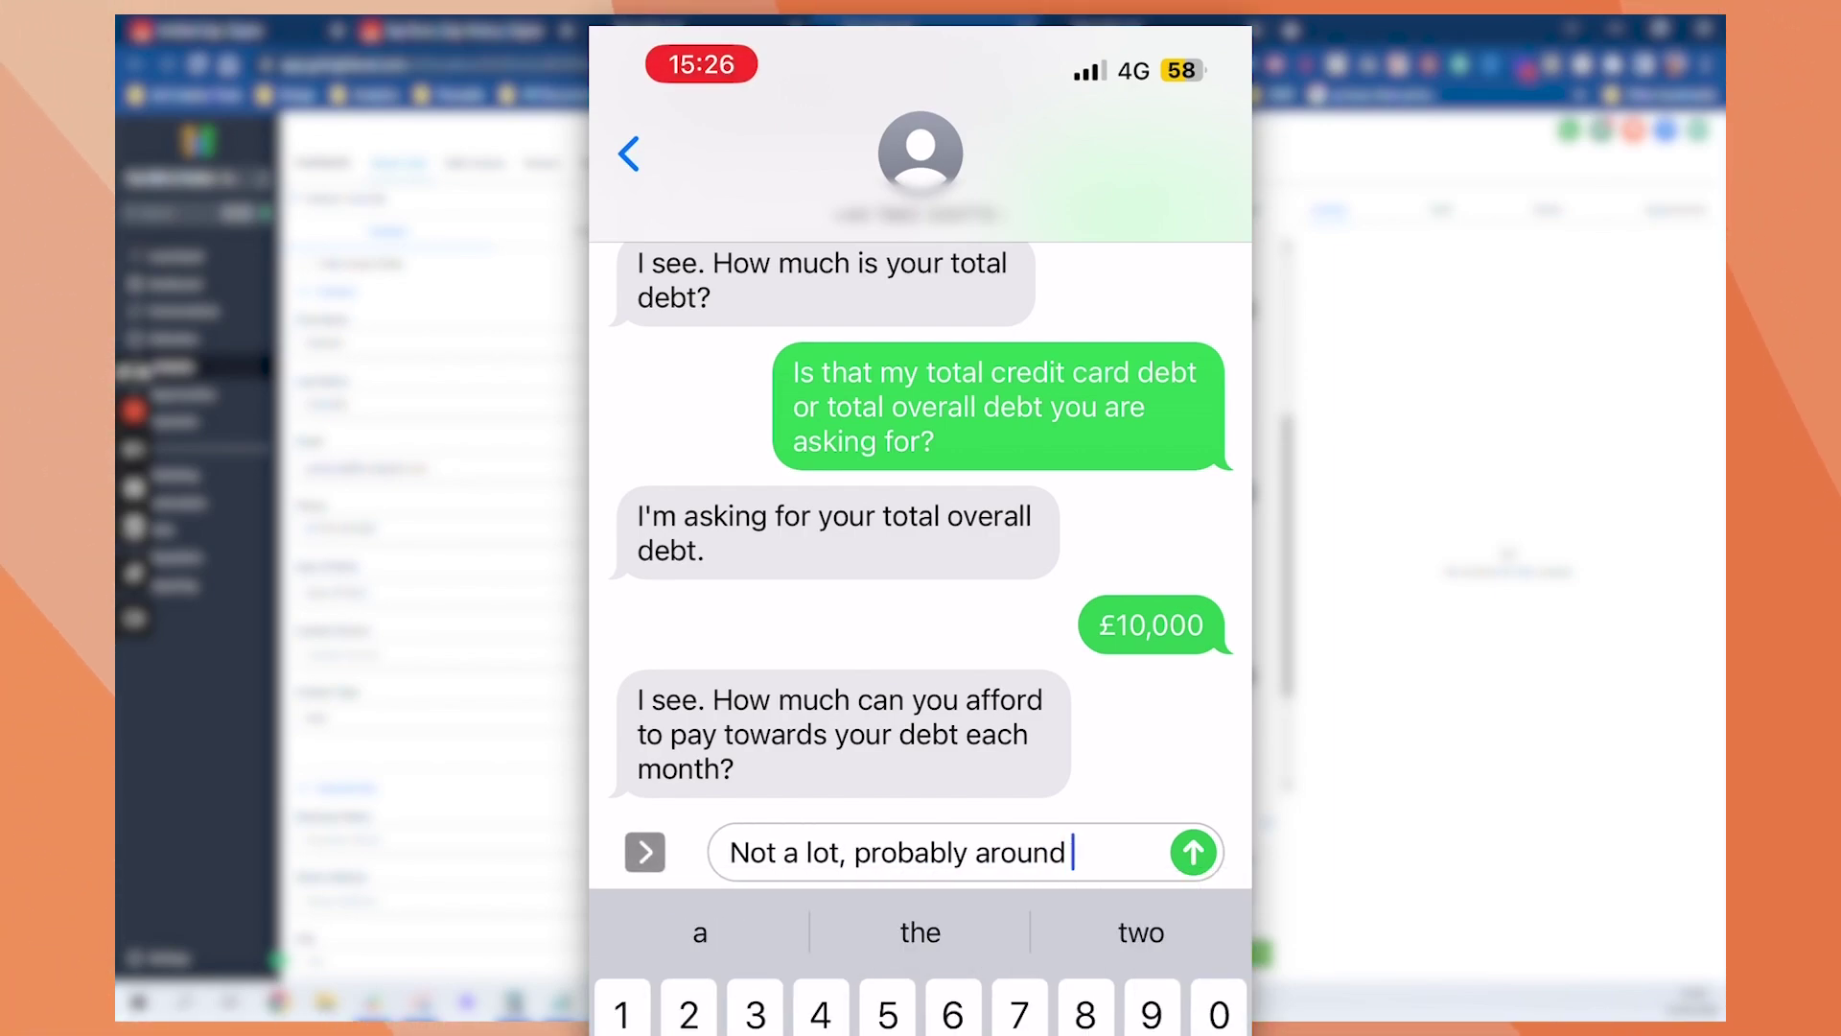
type("£50?")
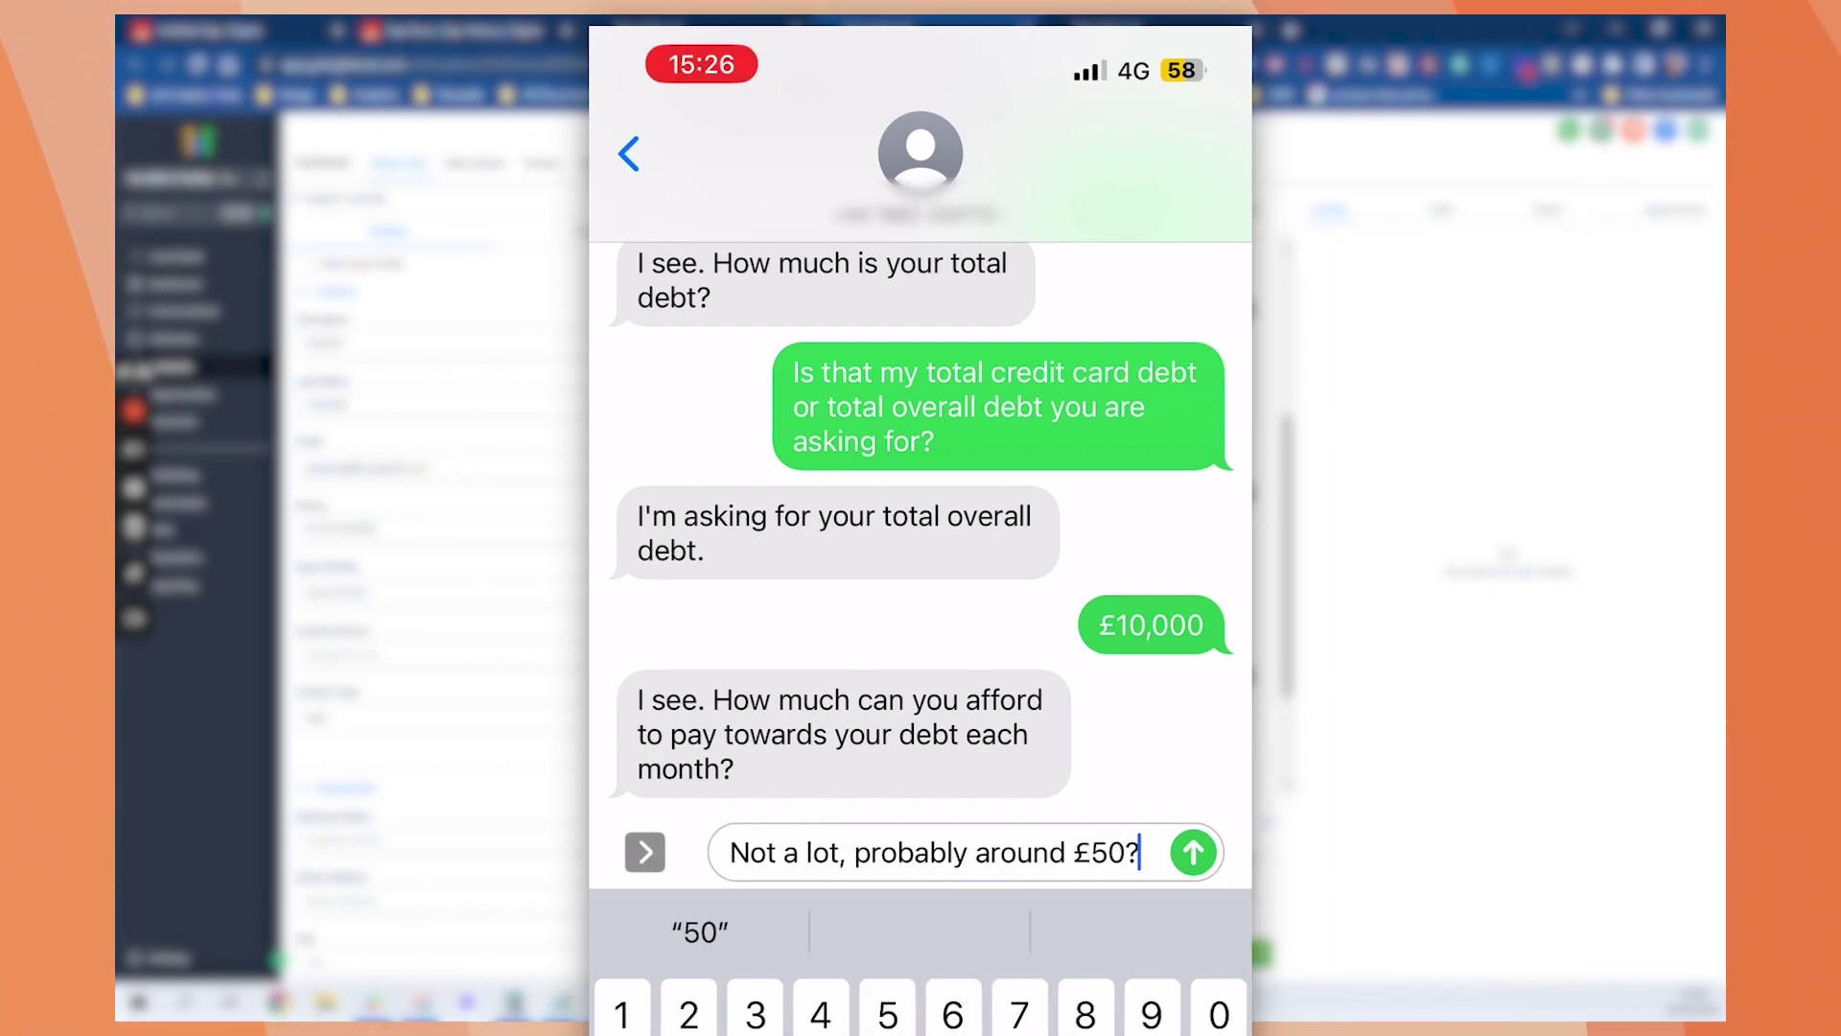
type(" Is that ok?")
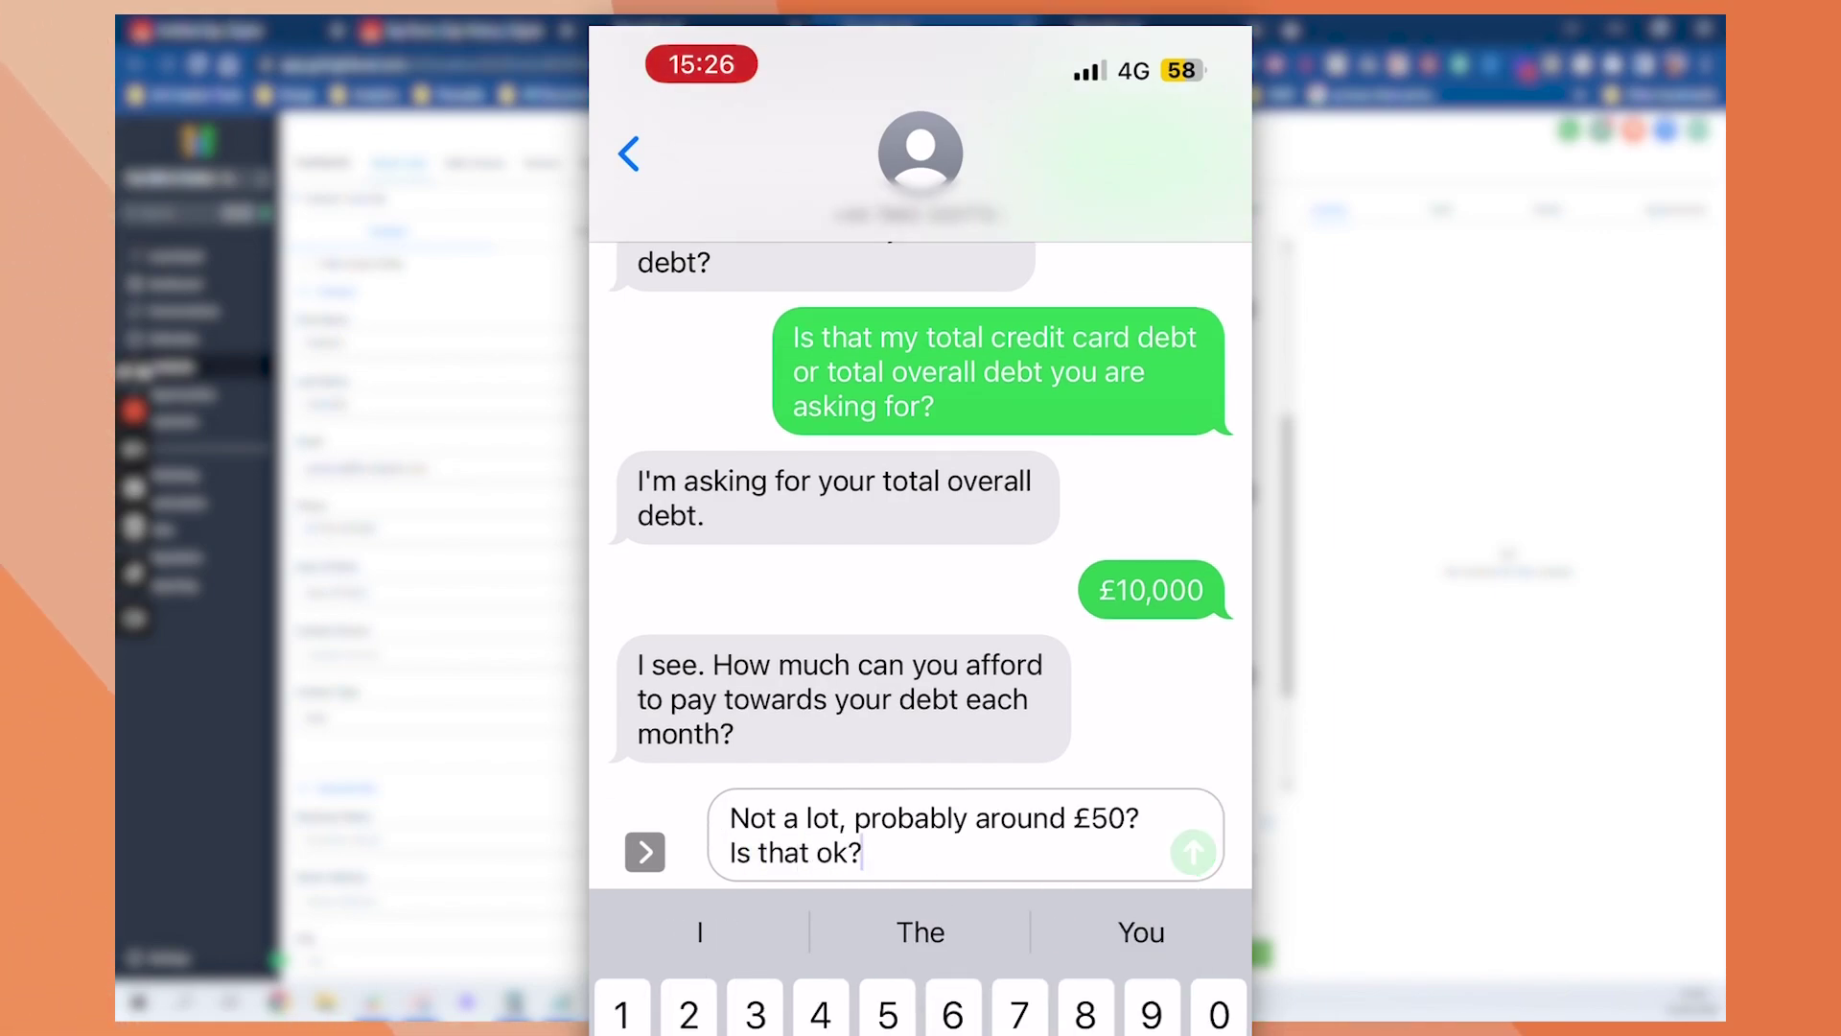
left_click(1193, 852)
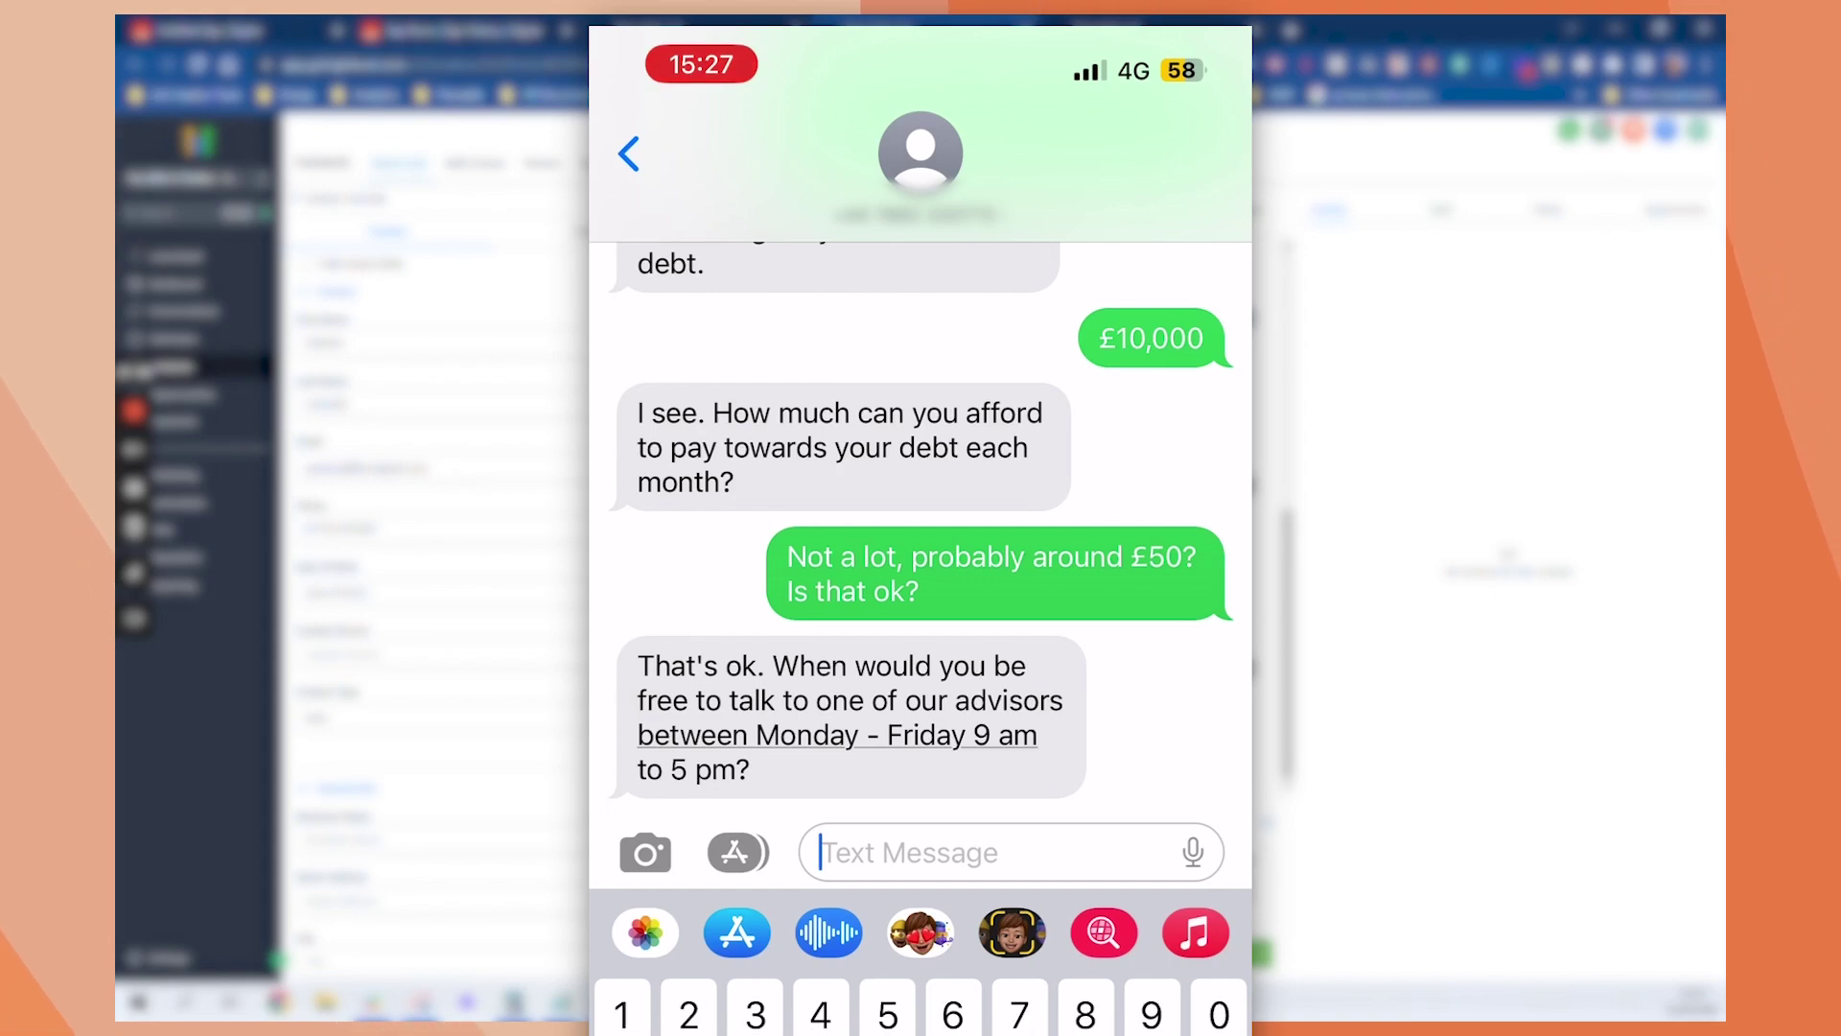
Draft 'Tuesday 10am? Is that available?' as the preferred advisor call time
type("Tuesday")
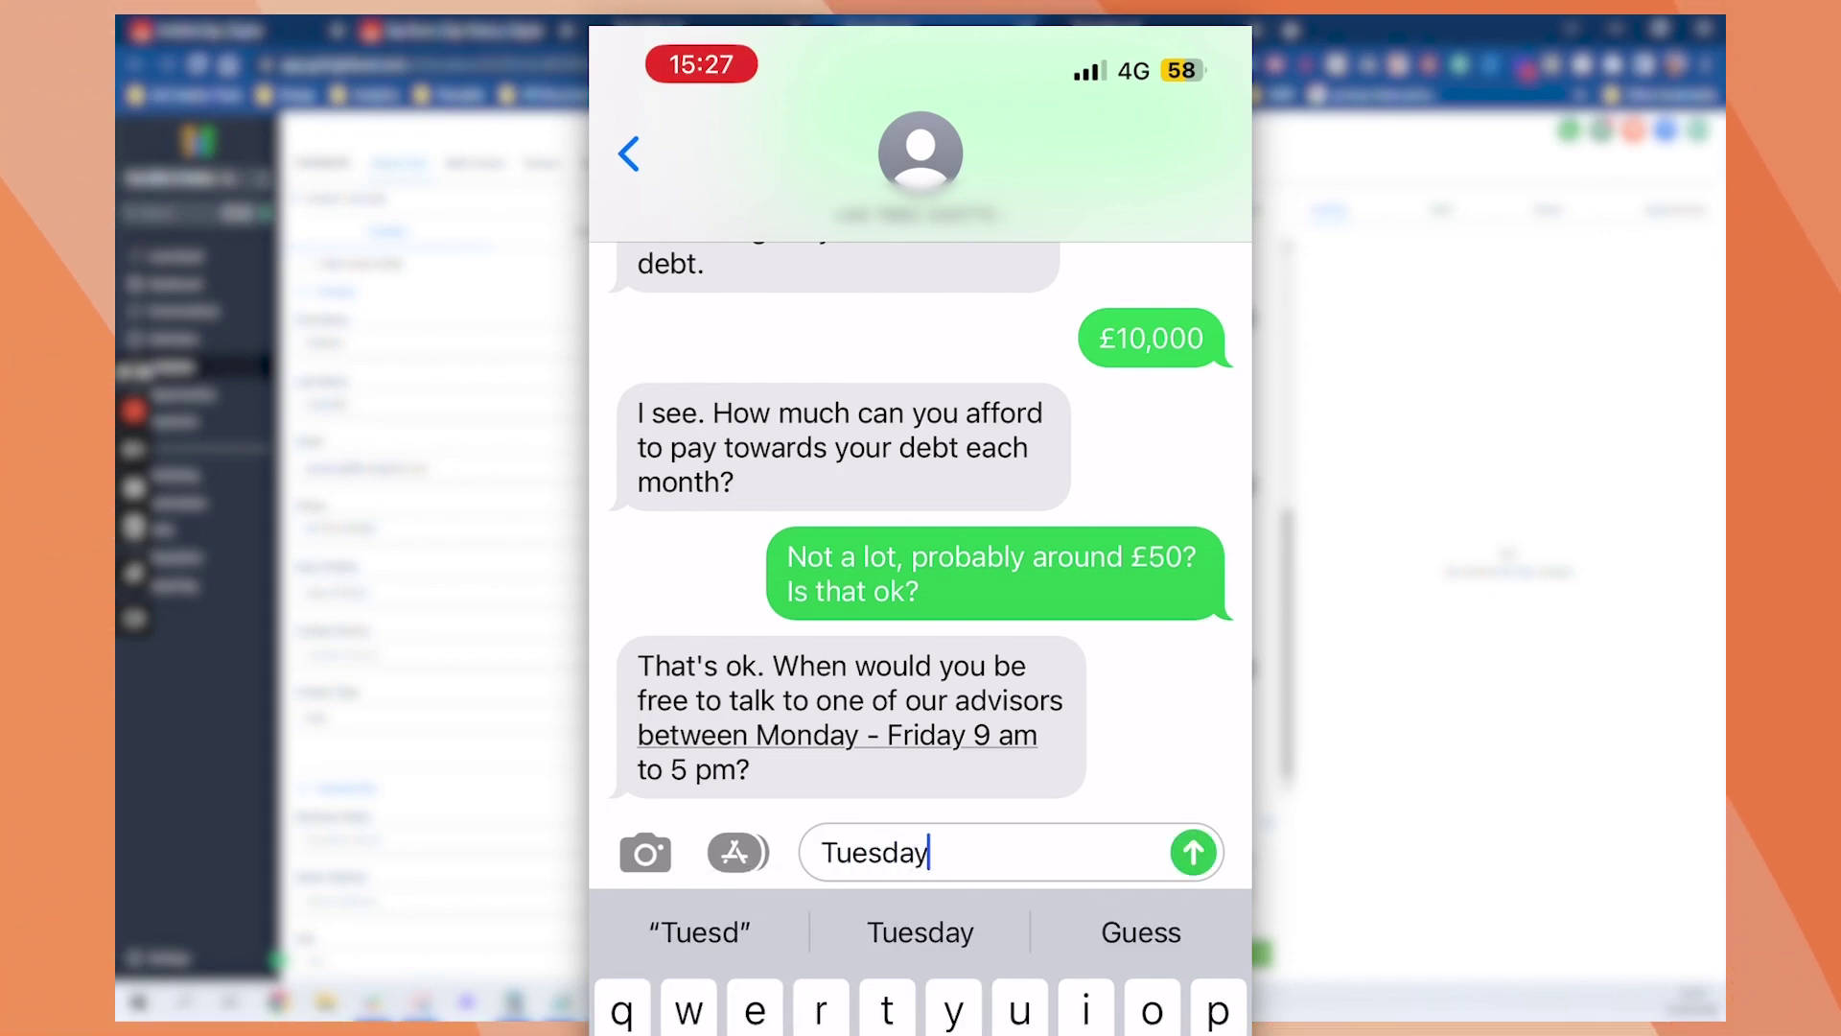
type(" 1")
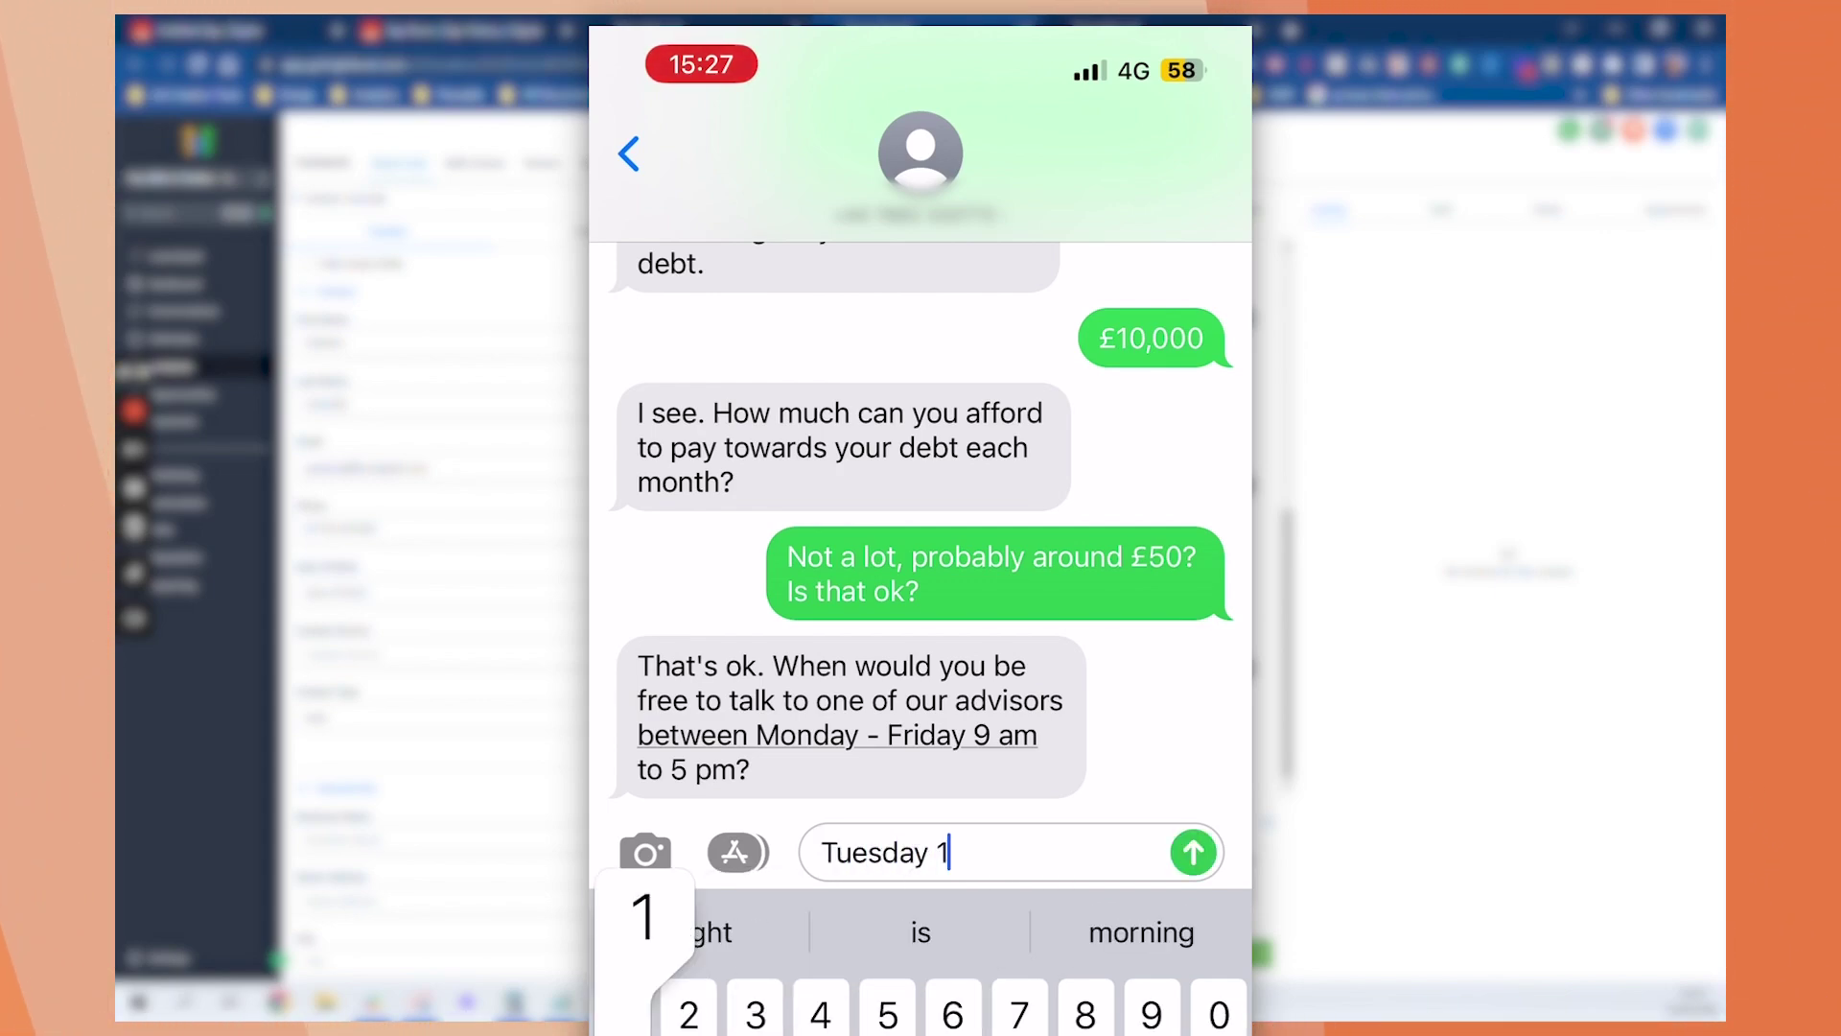
type("0am if i")
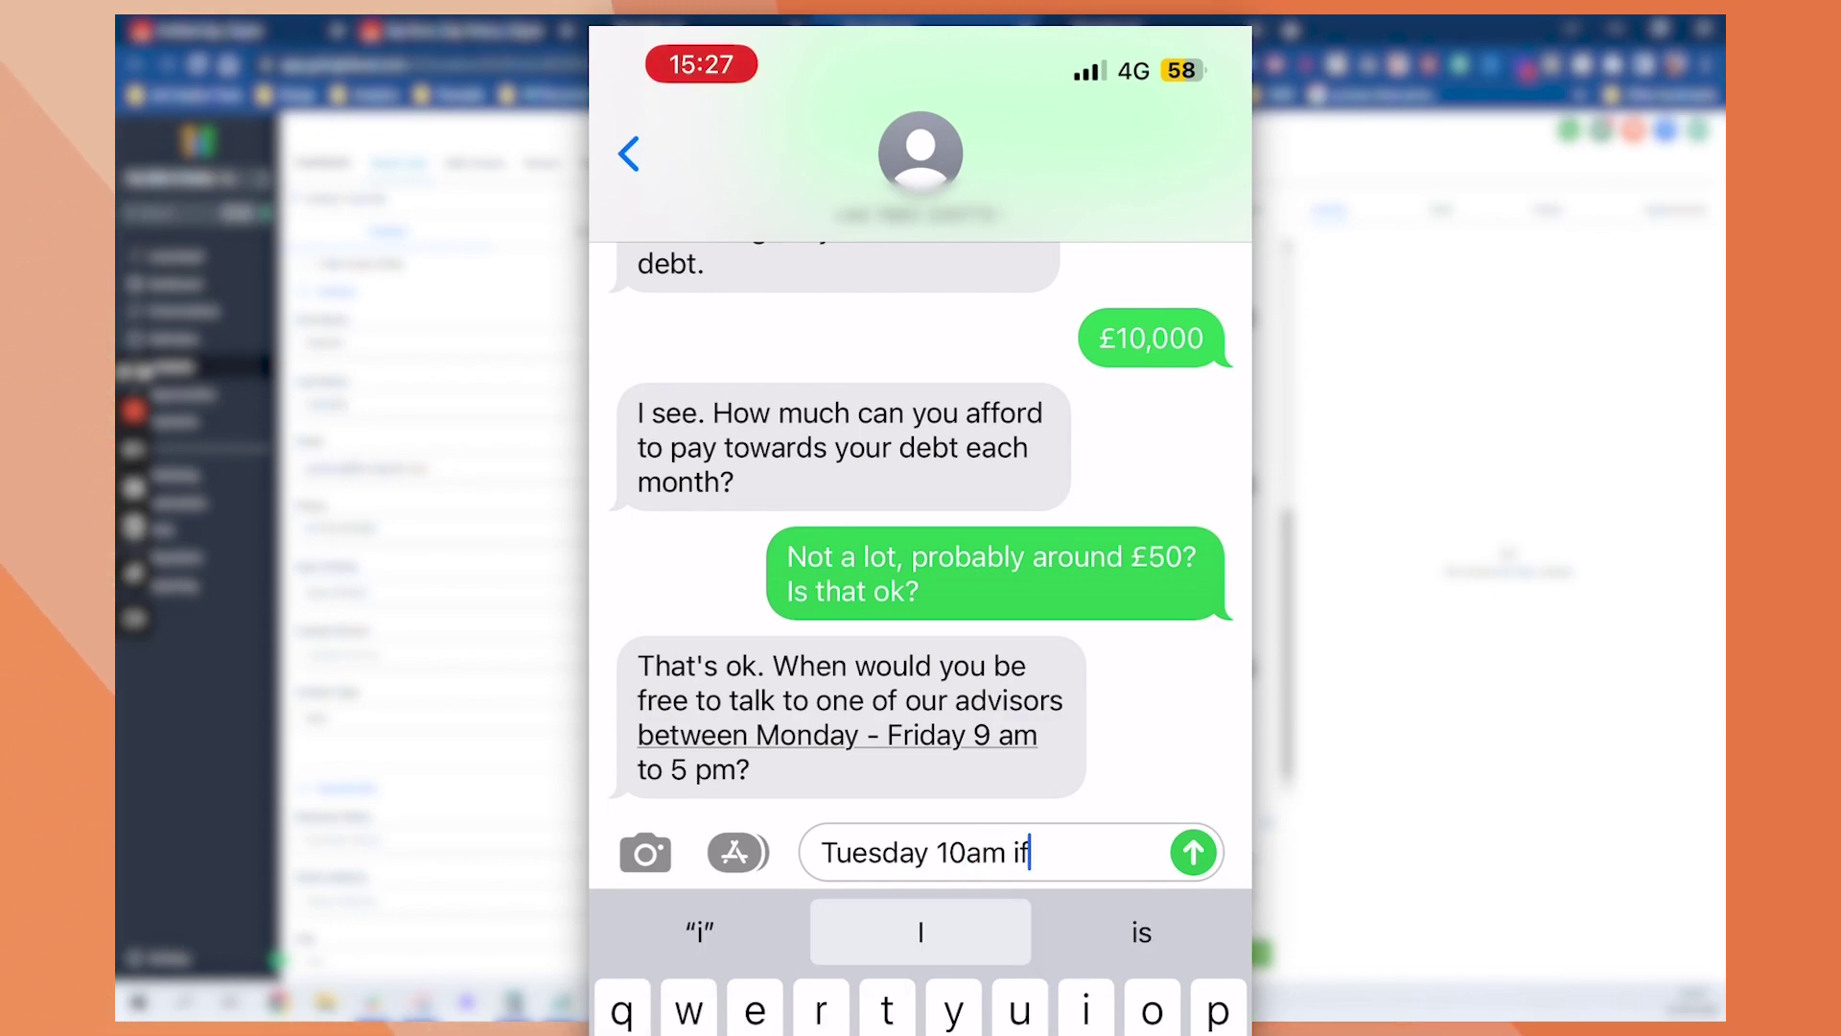
key("BackSpace")
key("BackSpace")
key("BackSpace")
key("BackSpace")
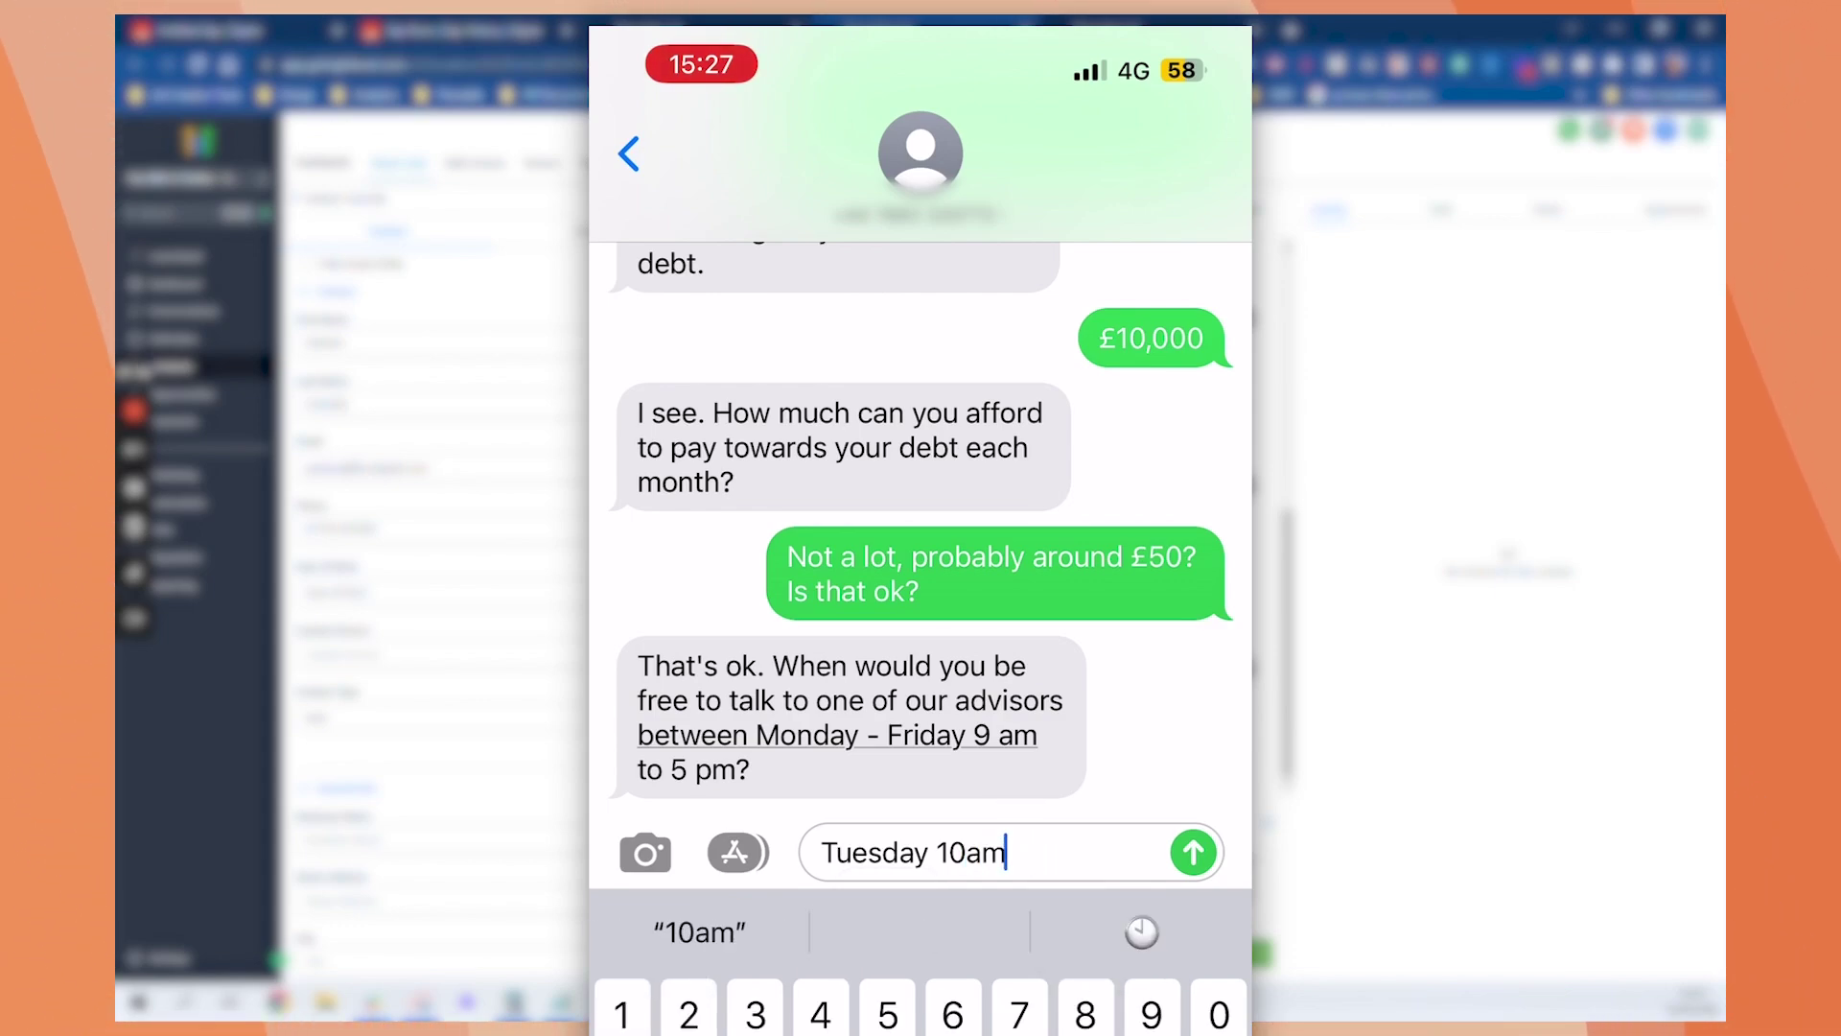
type("? Is that avail")
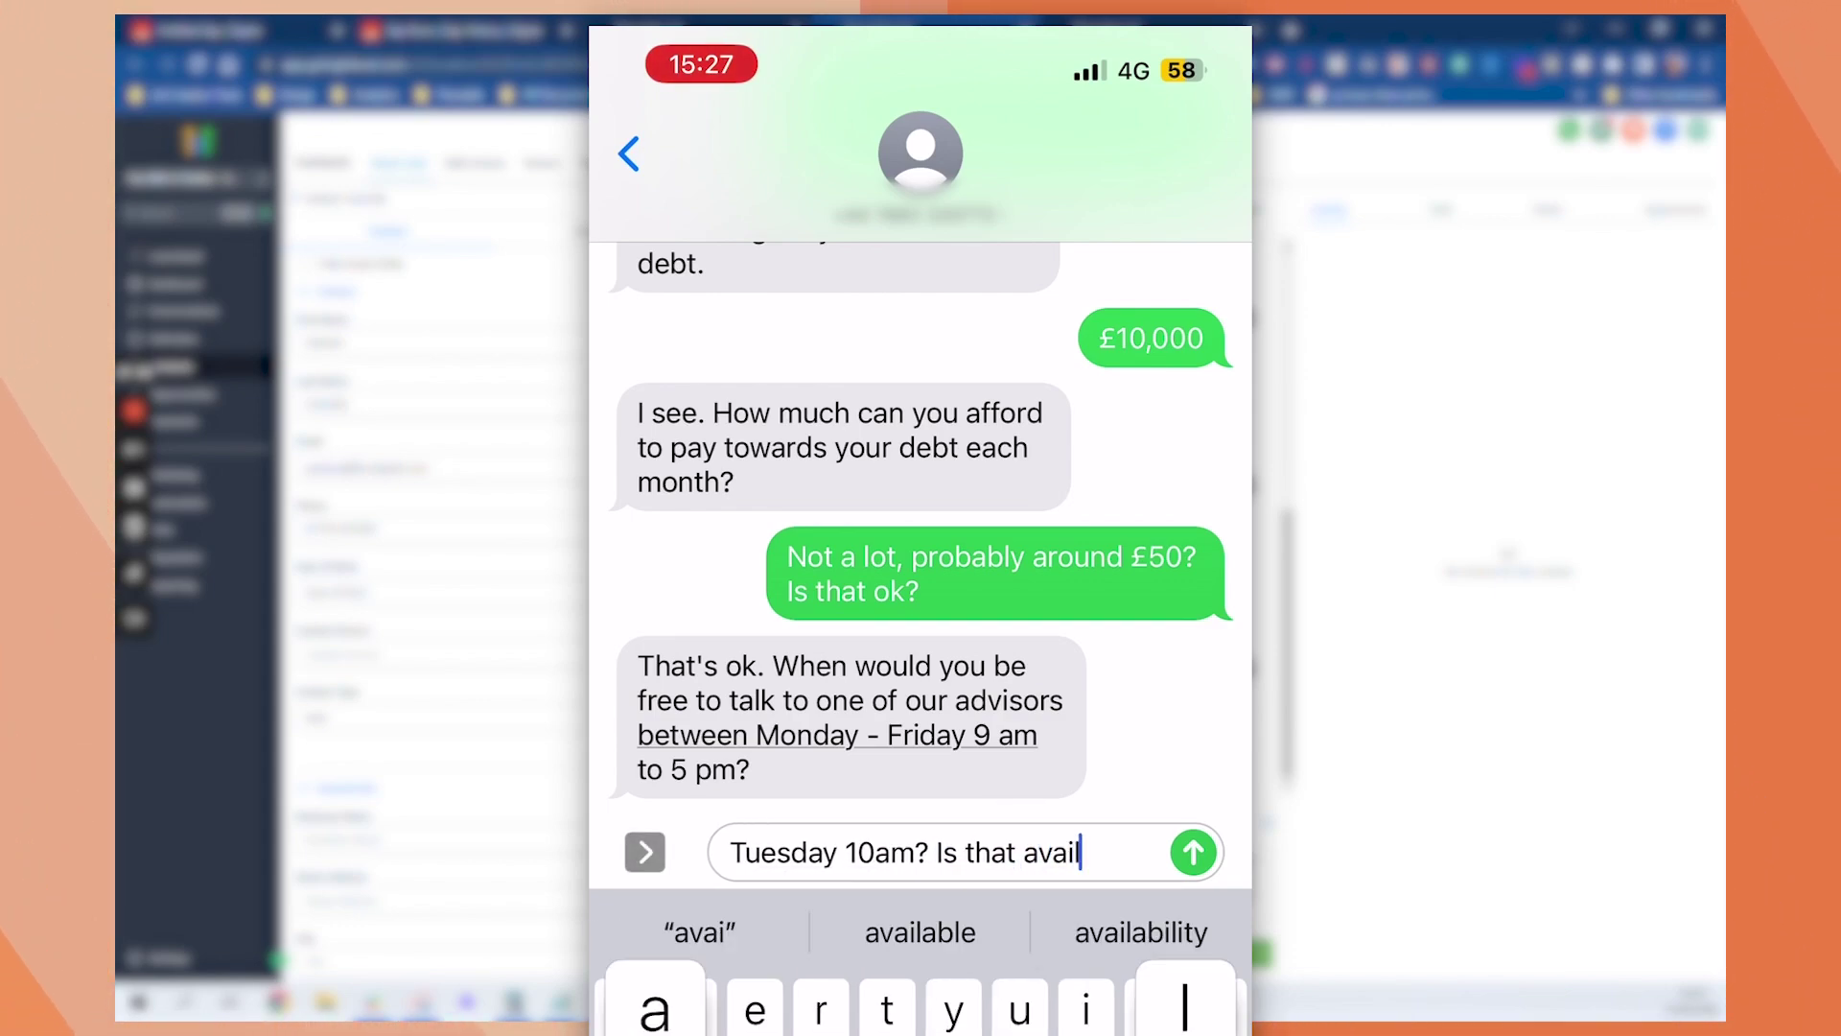
type("able,")
Send 'Tuesday 10am? Is that available?' and review the bot's confirmation offering to book the slot
left_click(1193, 852)
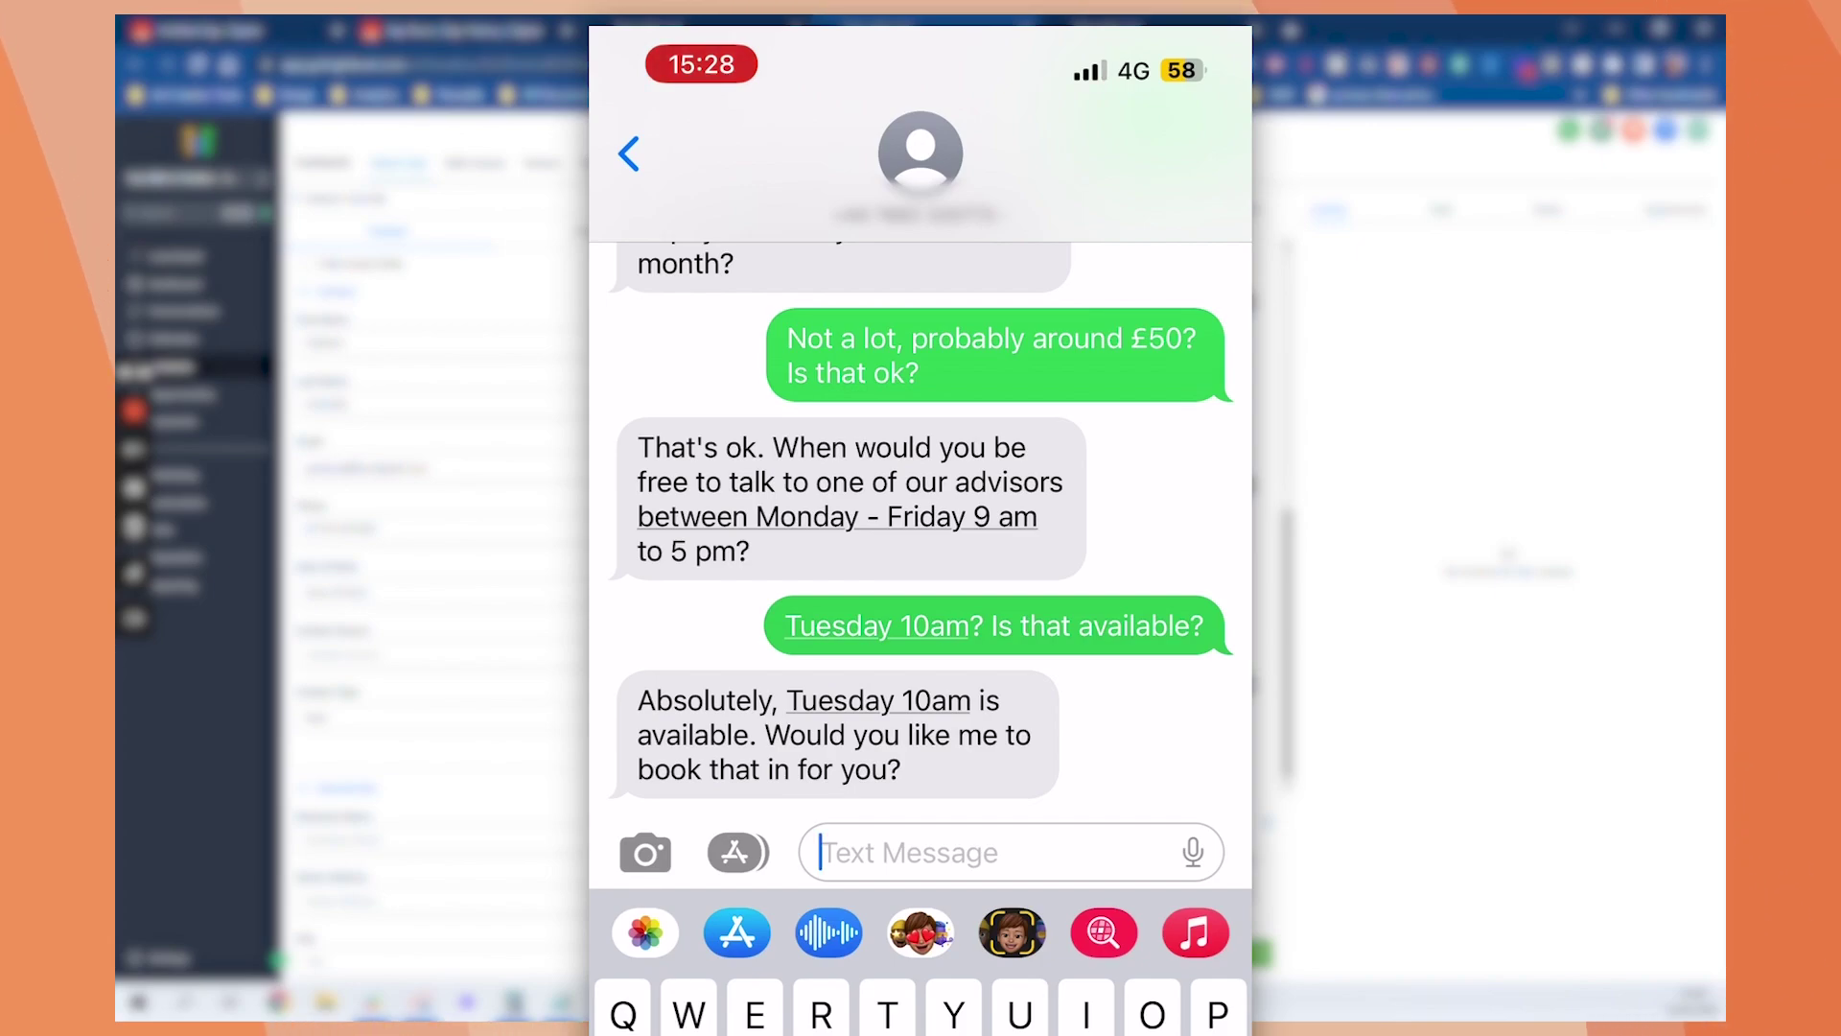
scroll(921, 527, "up", 10)
scroll(921, 528, "down", 5)
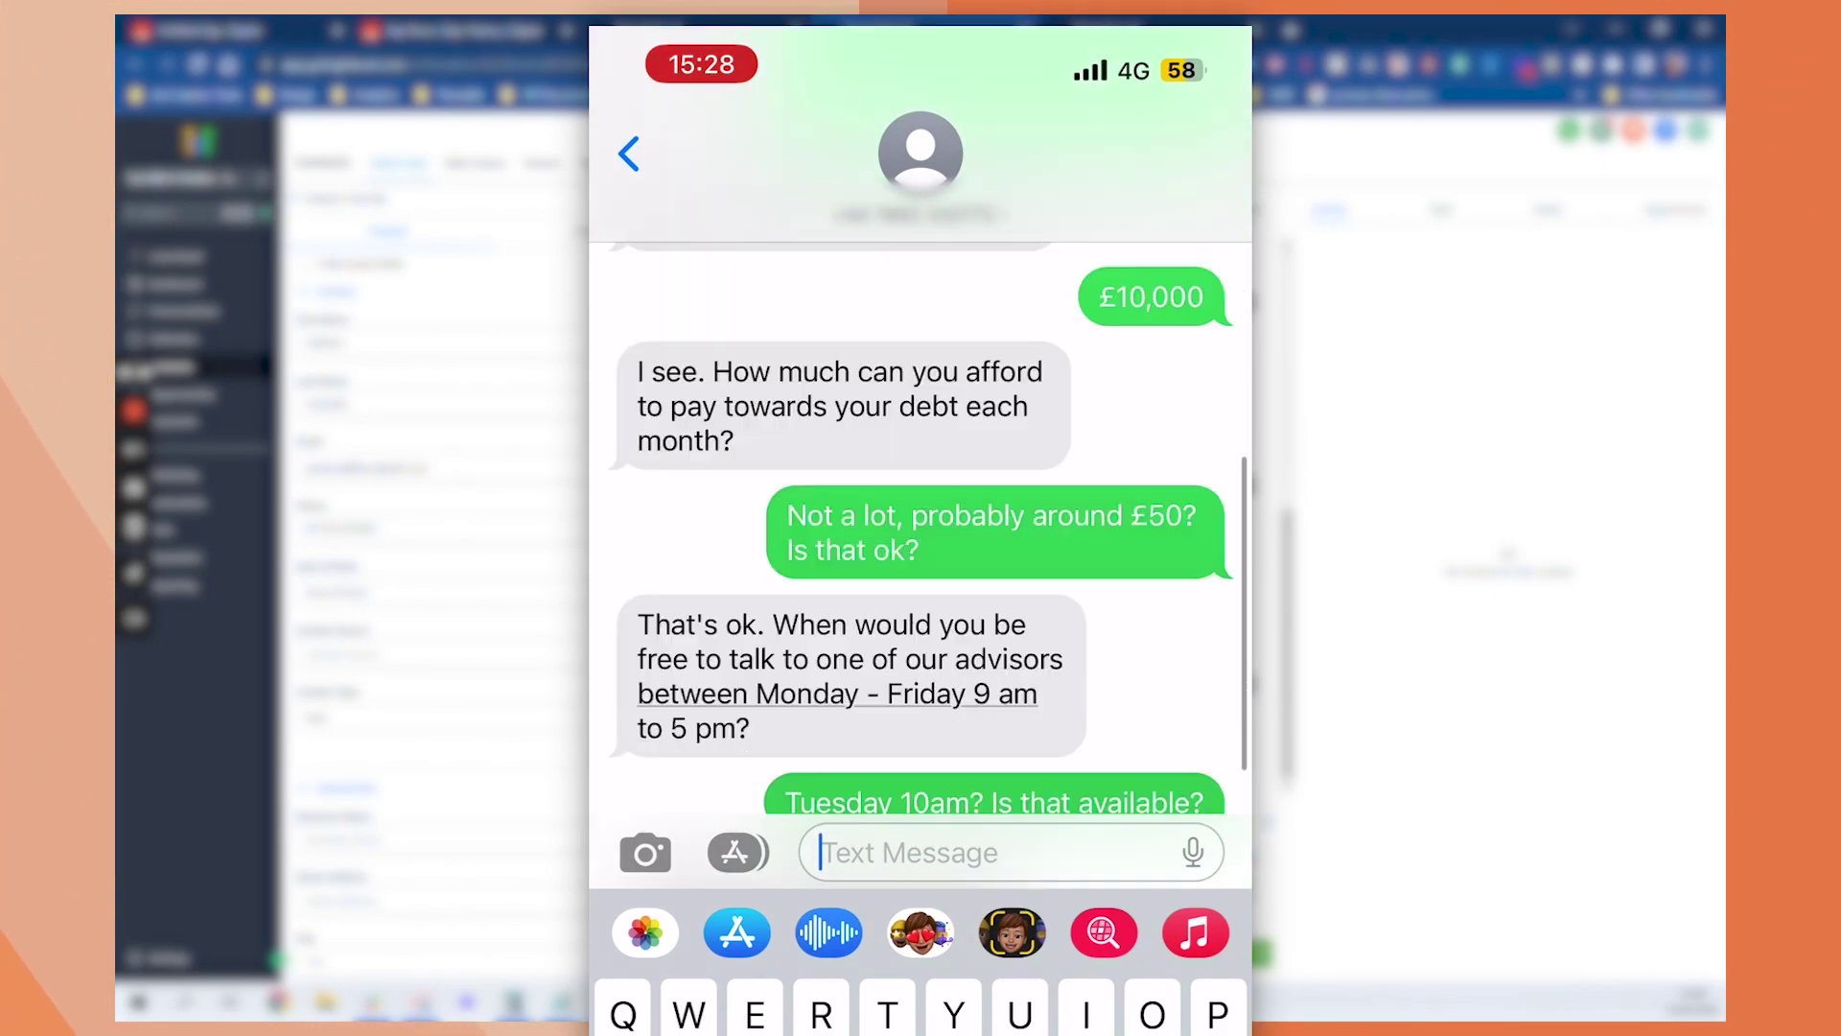
scroll(921, 528, "down", 3)
scroll(921, 528, "up", 8)
scroll(921, 527, "down", 1)
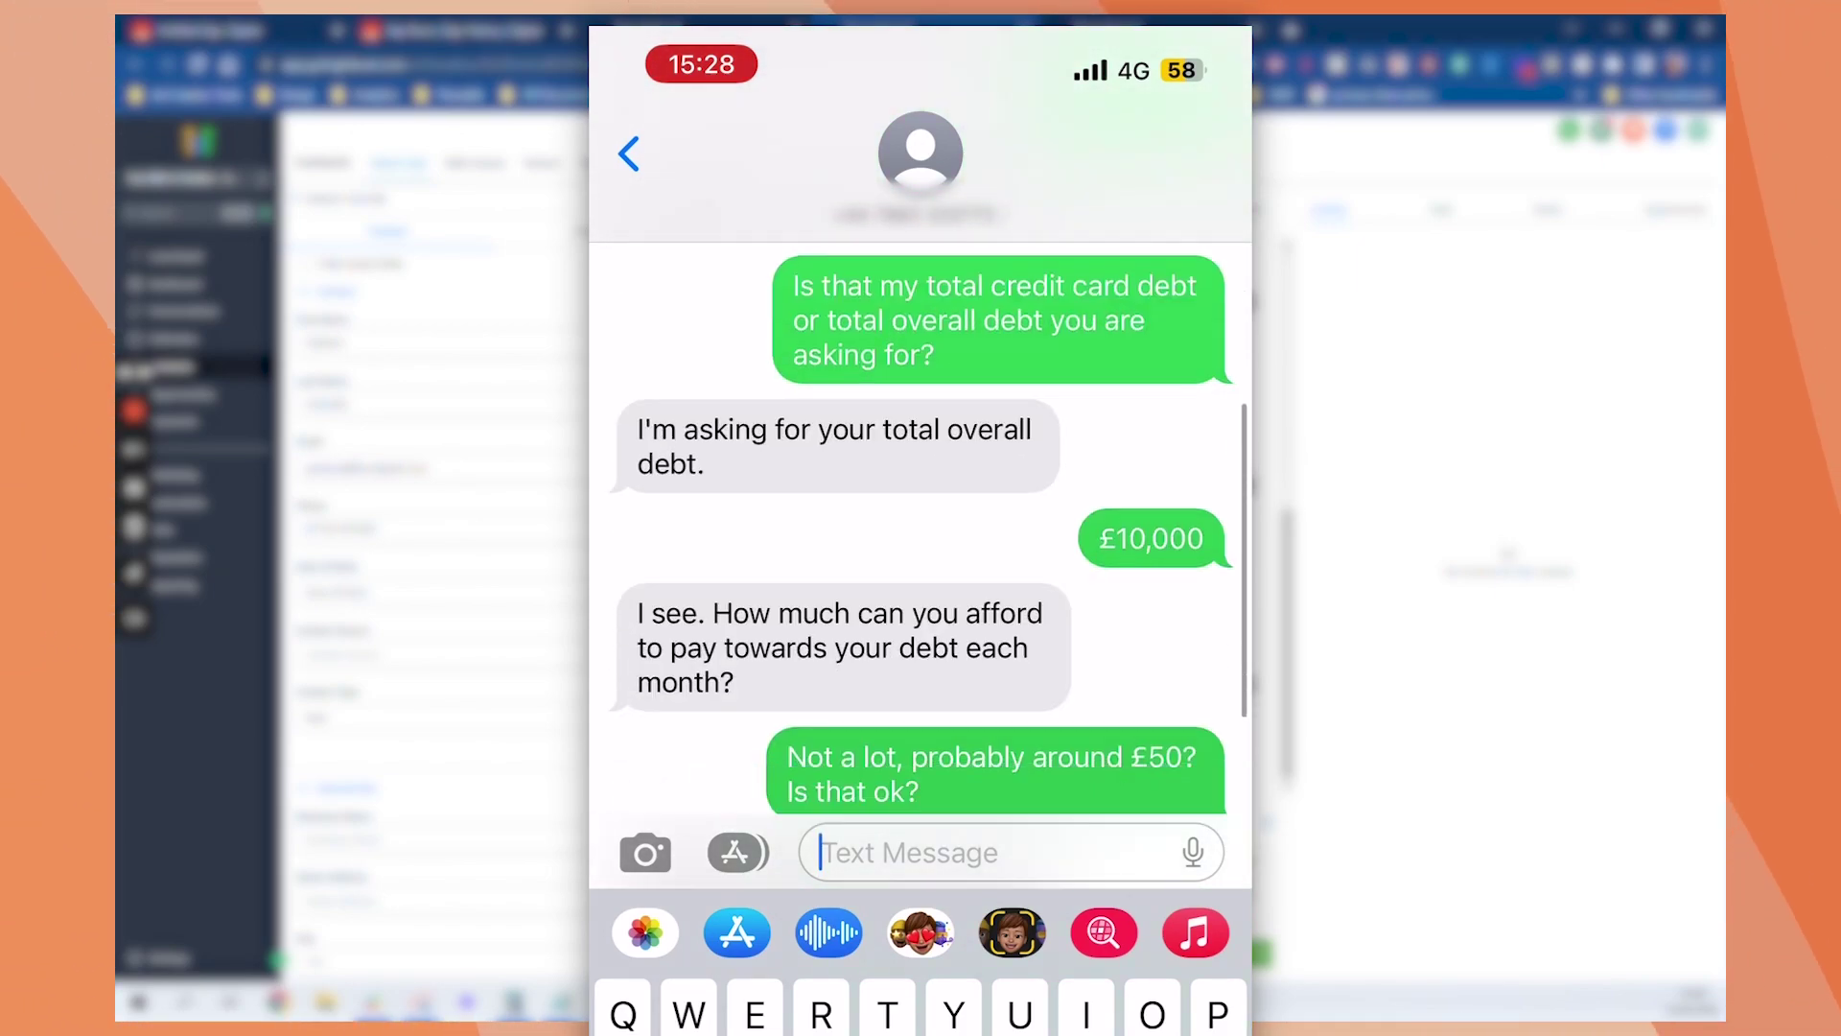
scroll(920, 528, "down", 5)
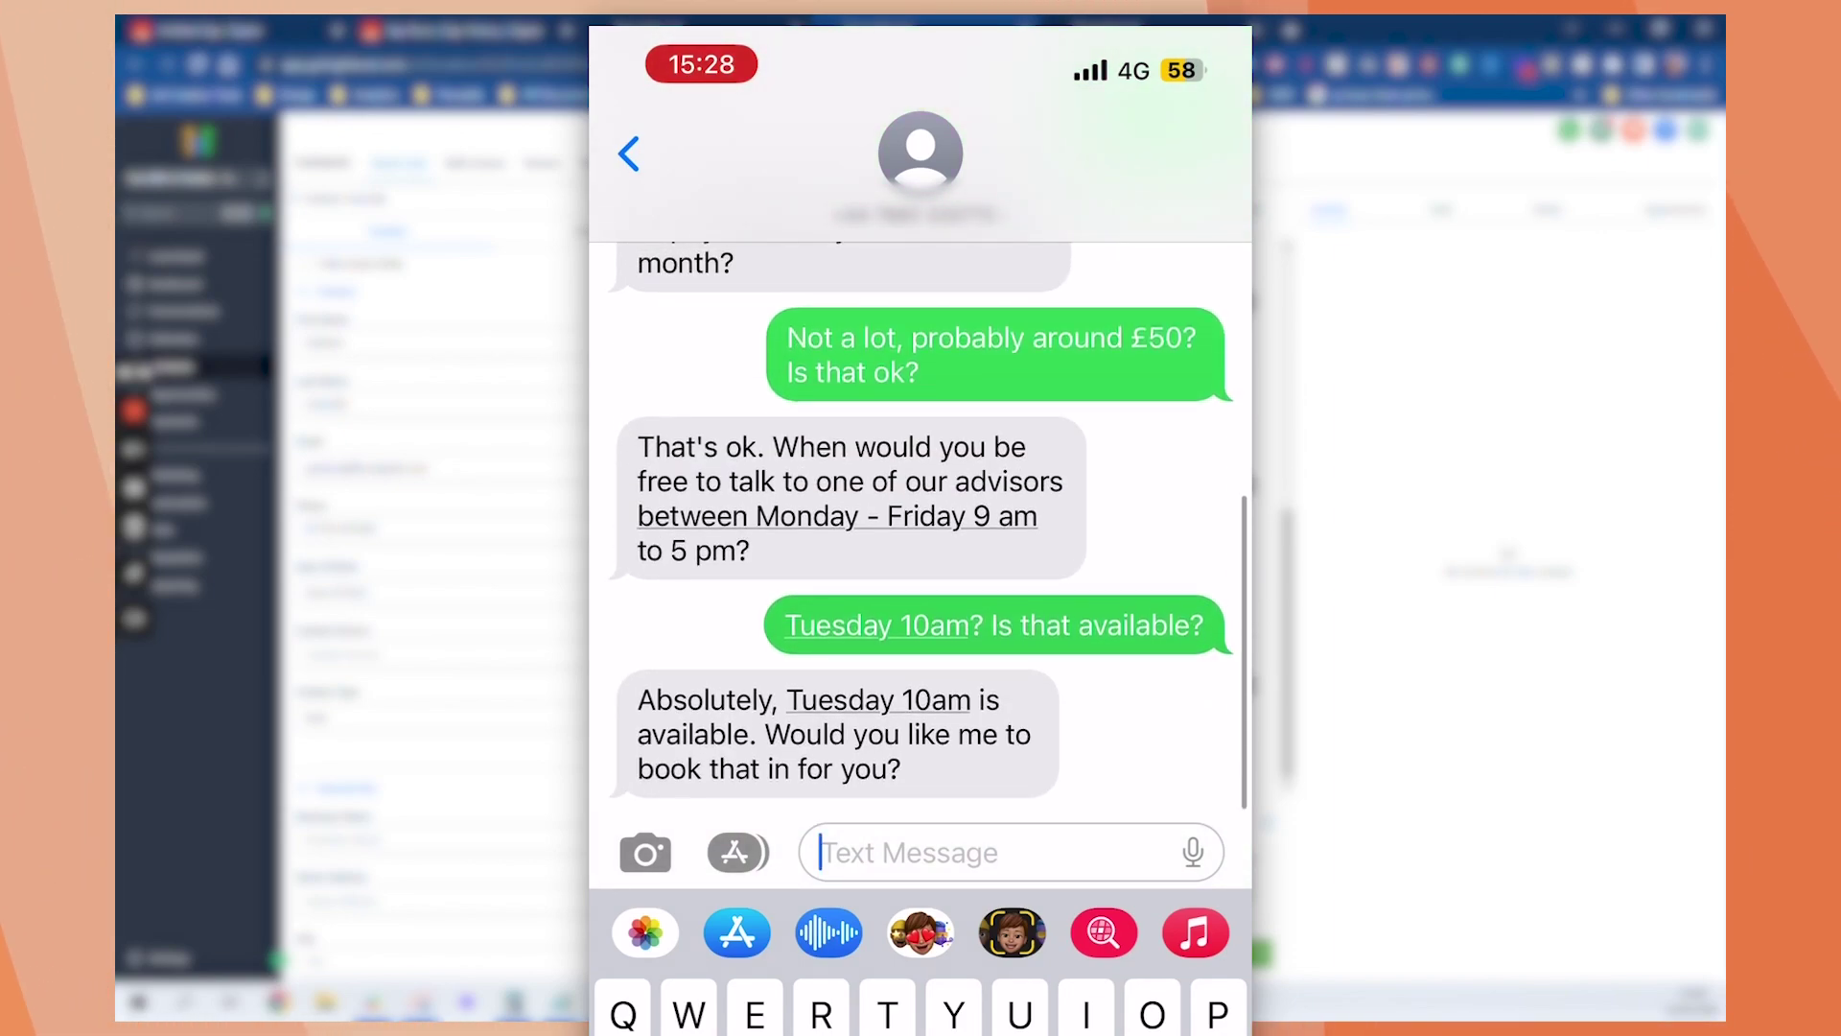
scroll(920, 527, "down", 1)
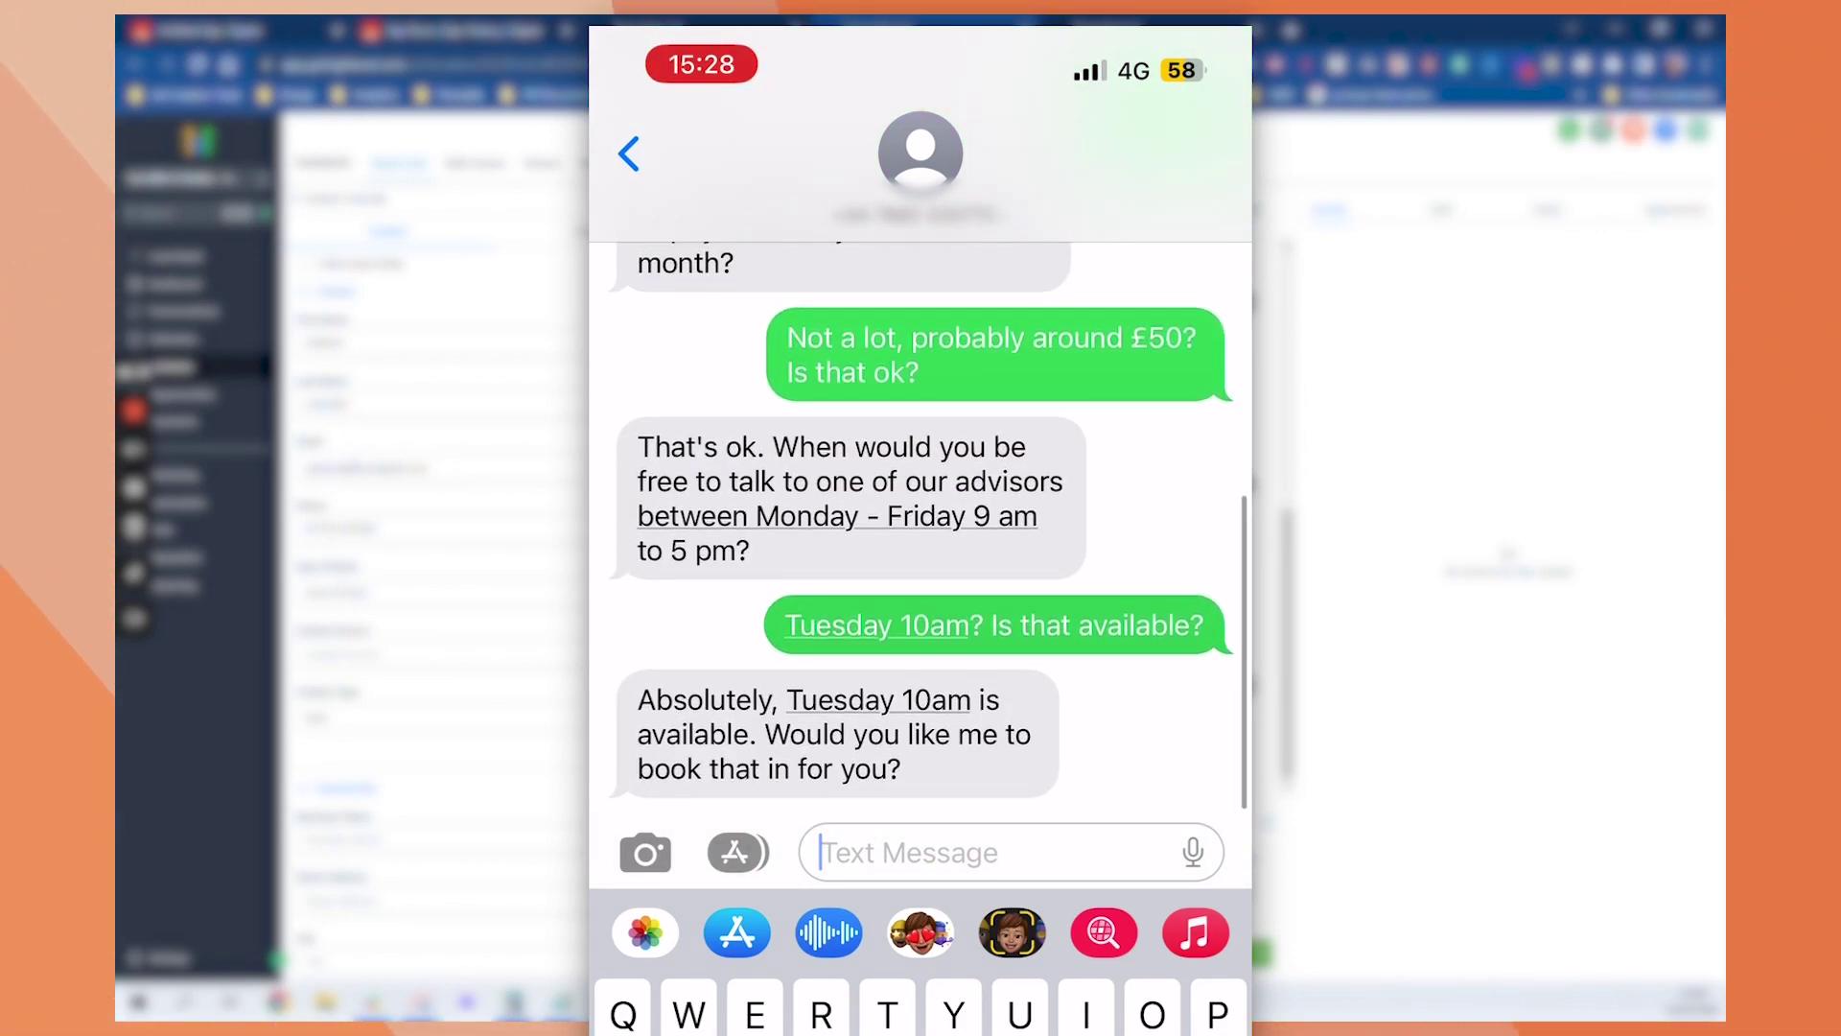